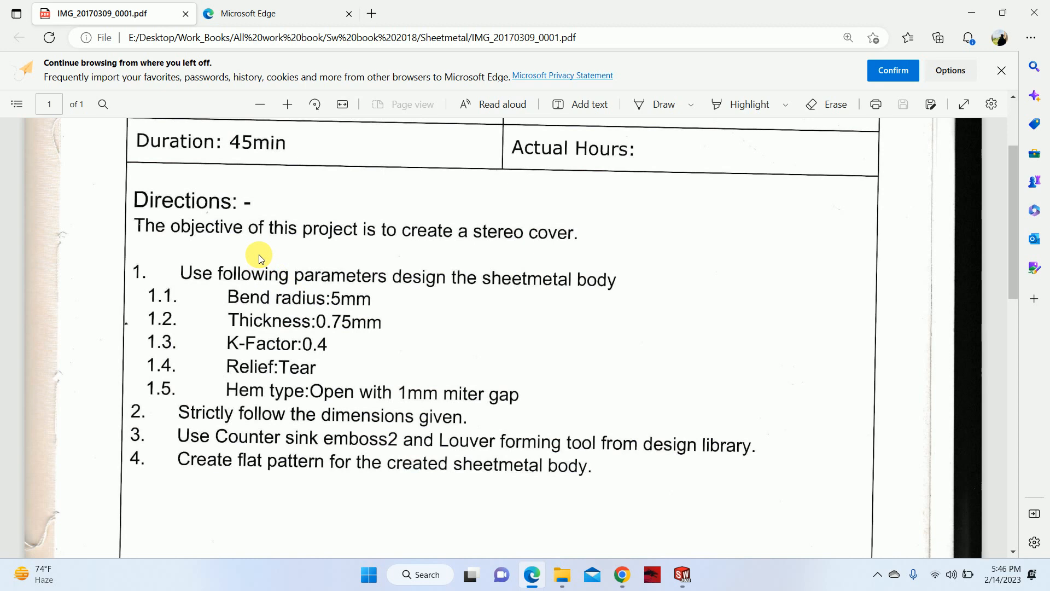
Step: Read the stereo cover exercise directions, open the drawing IMG_20170309_0002.pdf from the Sheetmetal folder and rotate it upright
{"action": "scroll", "coordinate": [219, 279], "scroll_direction": "up", "scroll_amount": 3, "text": "ctrl"}
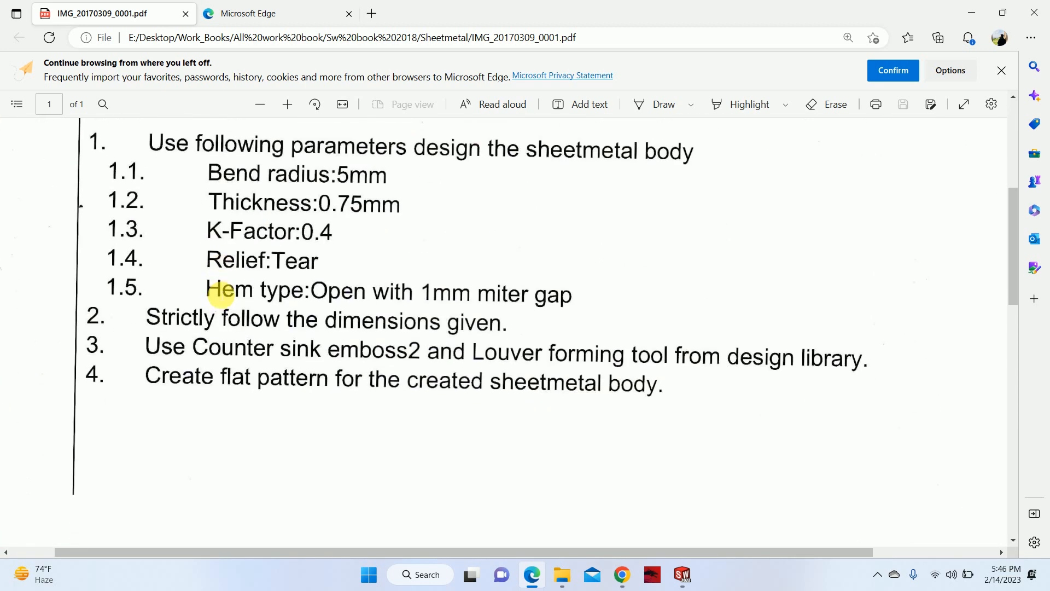
{"action": "scroll", "coordinate": [222, 279], "scroll_direction": "up", "scroll_amount": 1}
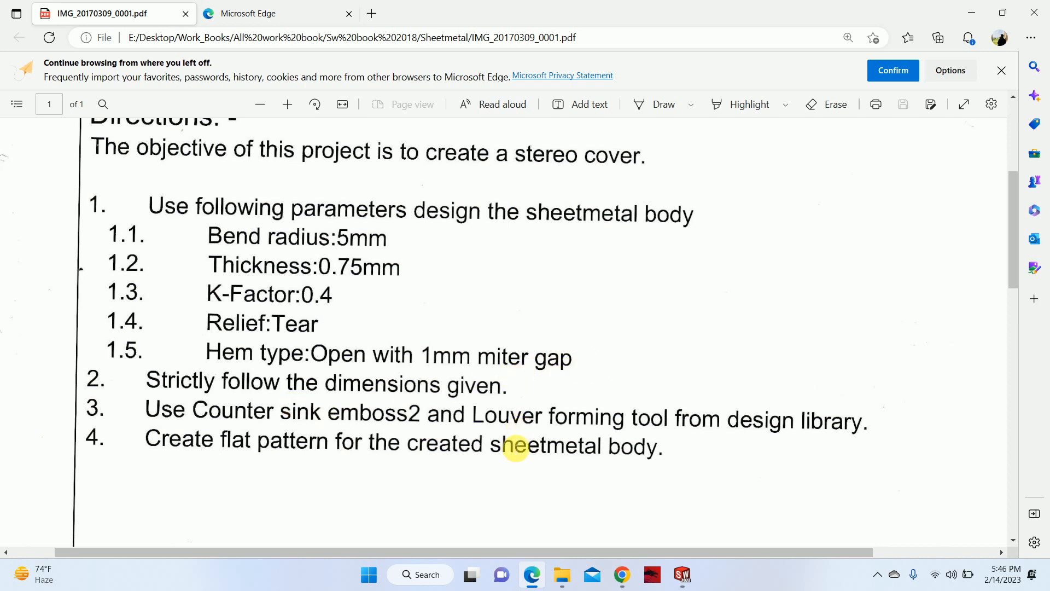
{"action": "left_click", "coordinate": [972, 12]}
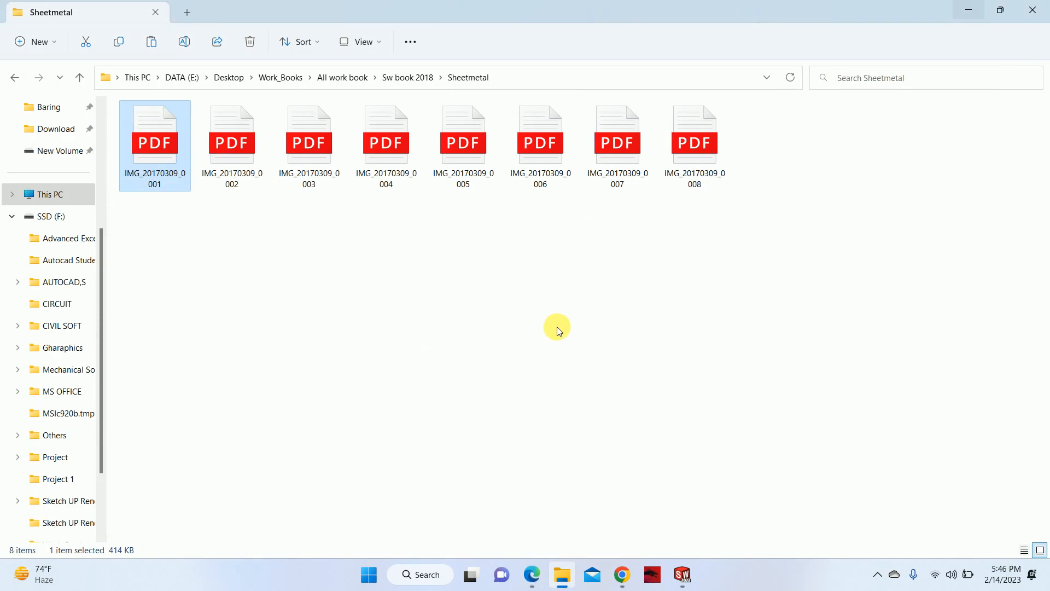
{"action": "double_click", "coordinate": [261, 169]}
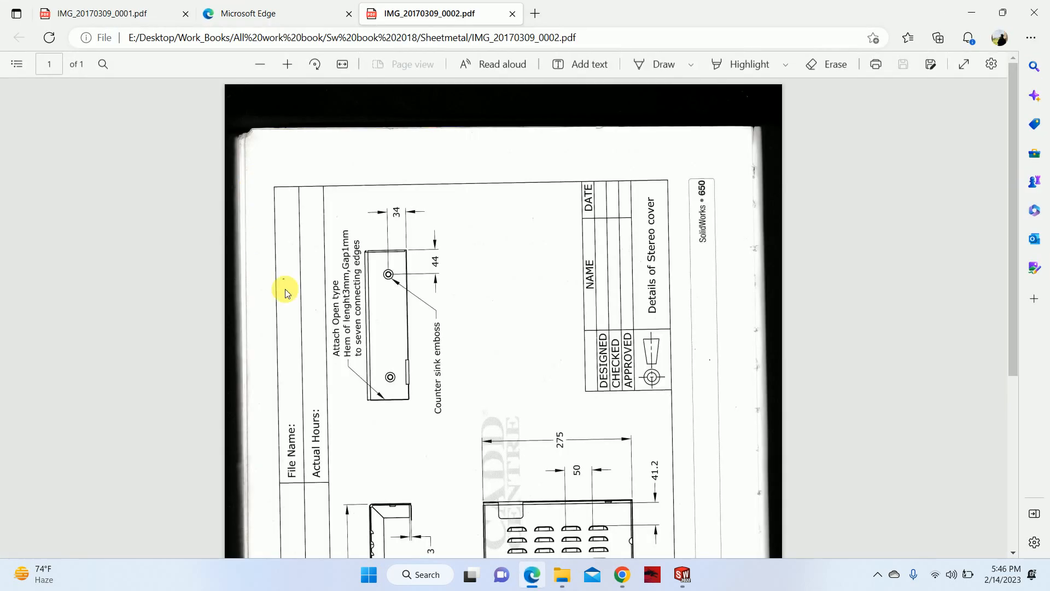
{"action": "left_click", "coordinate": [317, 69]}
{"action": "scroll", "coordinate": [627, 462], "scroll_direction": "up", "scroll_amount": 3, "text": "ctrl"}
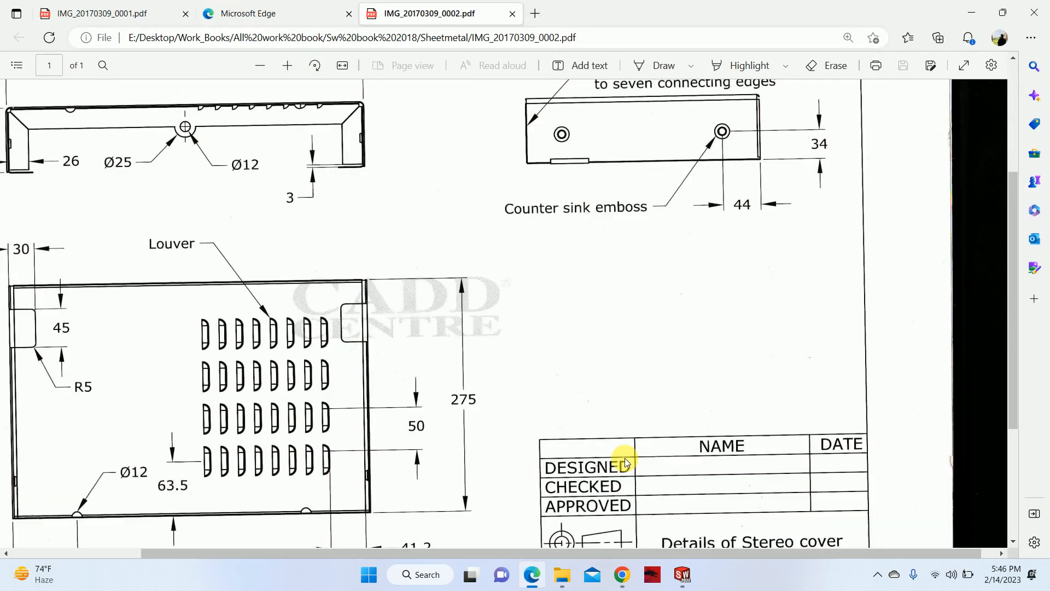
Step: Examine the stereo cover drawing's front, side and plan views for overall sizes, cutouts, louvers, hems and countersink embosses
{"action": "scroll", "coordinate": [626, 462], "scroll_direction": "down", "scroll_amount": 2, "text": "ctrl"}
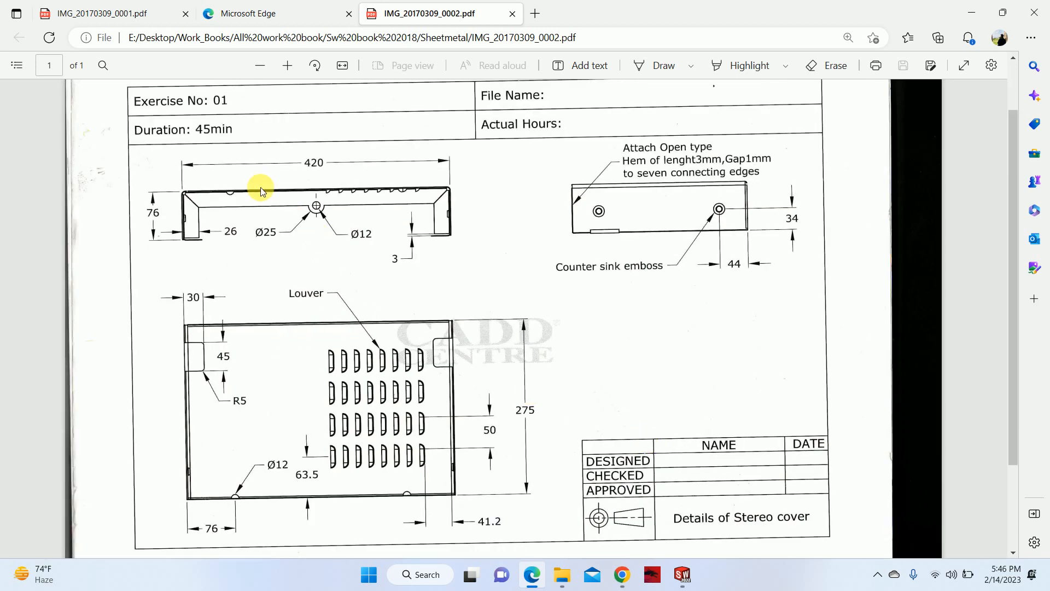
{"action": "scroll", "coordinate": [284, 363], "scroll_direction": "down", "scroll_amount": 2}
{"action": "scroll", "coordinate": [300, 368], "scroll_direction": "up", "scroll_amount": 1}
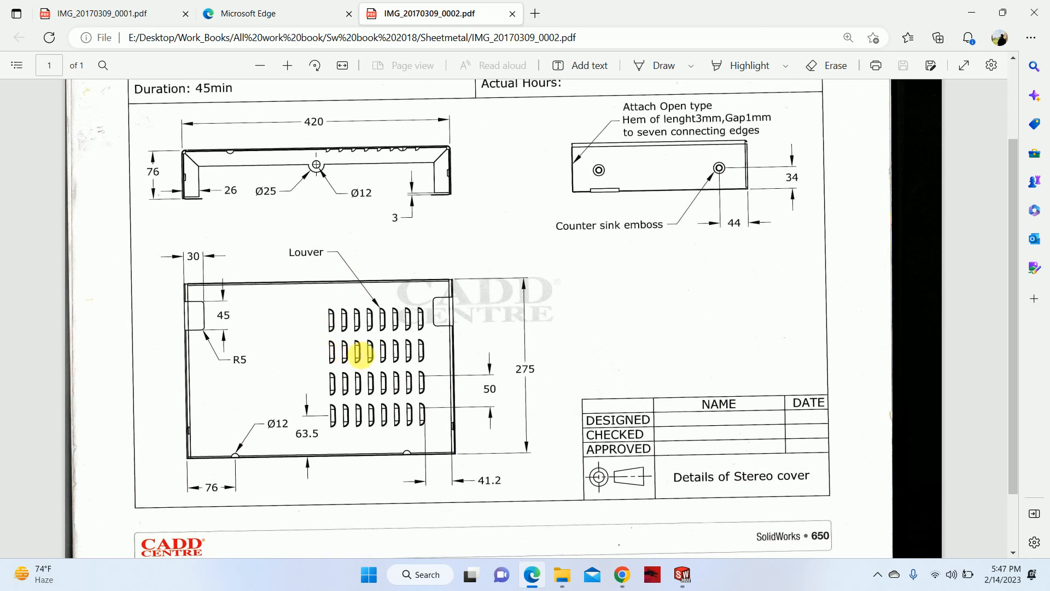
{"action": "scroll", "coordinate": [298, 157], "scroll_direction": "up", "scroll_amount": 2, "text": "ctrl"}
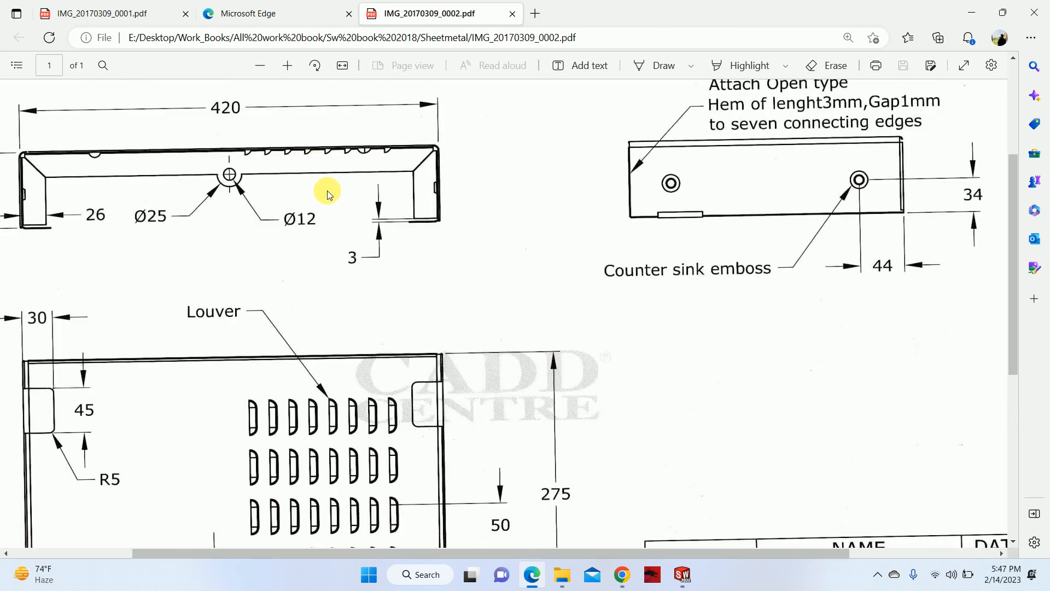
{"action": "left_click_drag", "start_coordinate": [496, 552], "coordinate": [320, 552]}
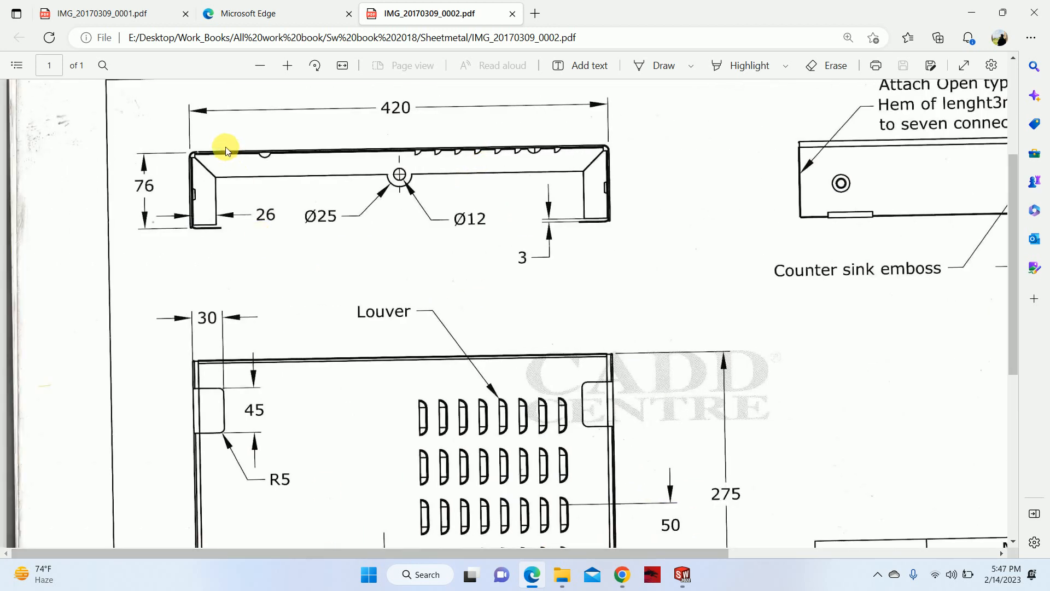
{"action": "scroll", "coordinate": [408, 116], "scroll_direction": "up", "scroll_amount": 3, "text": "ctrl"}
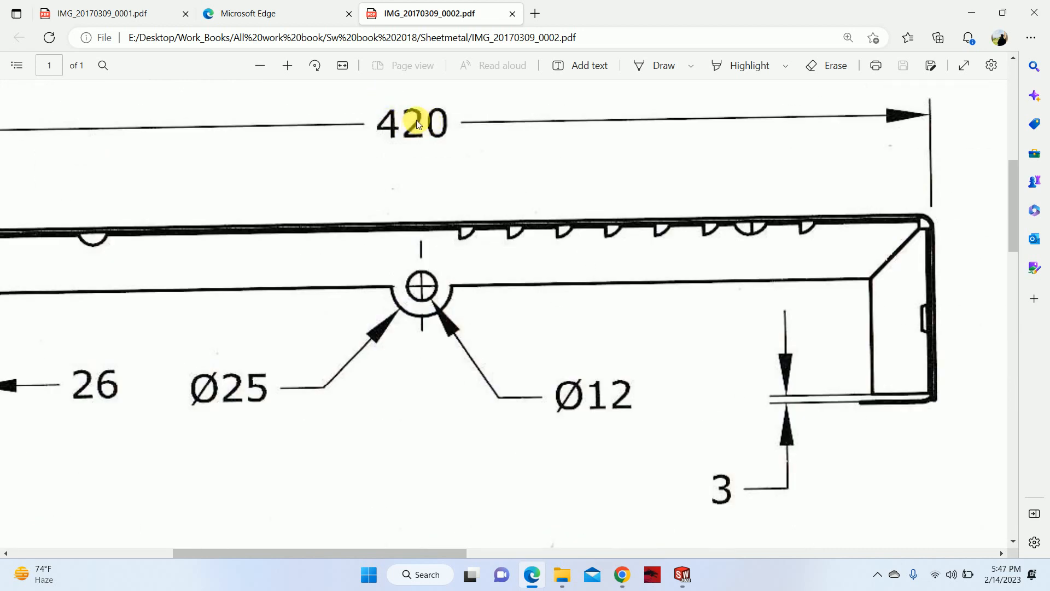
{"action": "scroll", "coordinate": [552, 167], "scroll_direction": "down", "scroll_amount": 2, "text": "ctrl"}
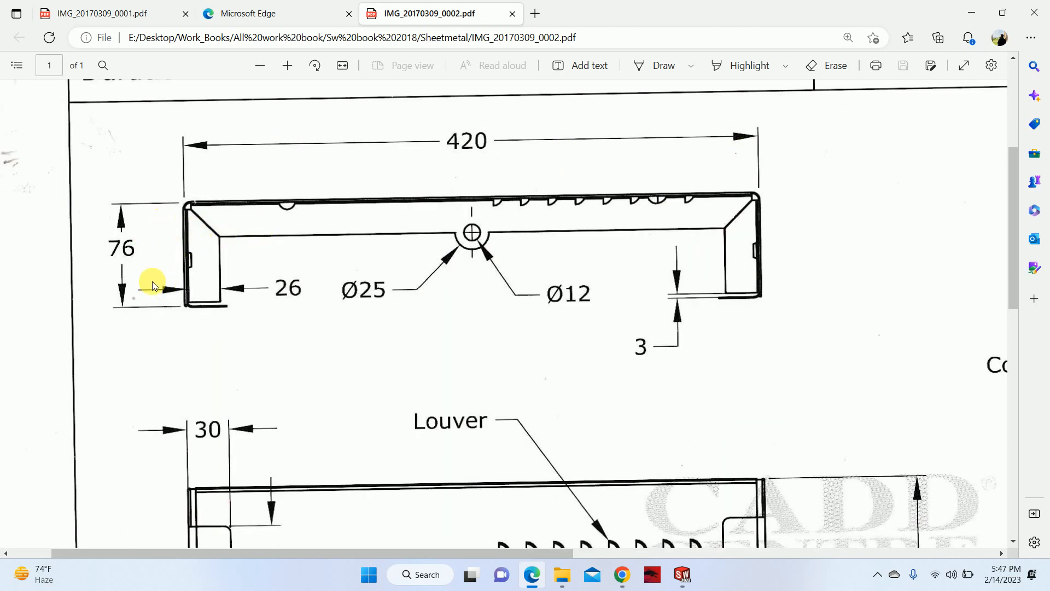
{"action": "scroll", "coordinate": [199, 234], "scroll_direction": "down", "scroll_amount": 3, "text": "ctrl"}
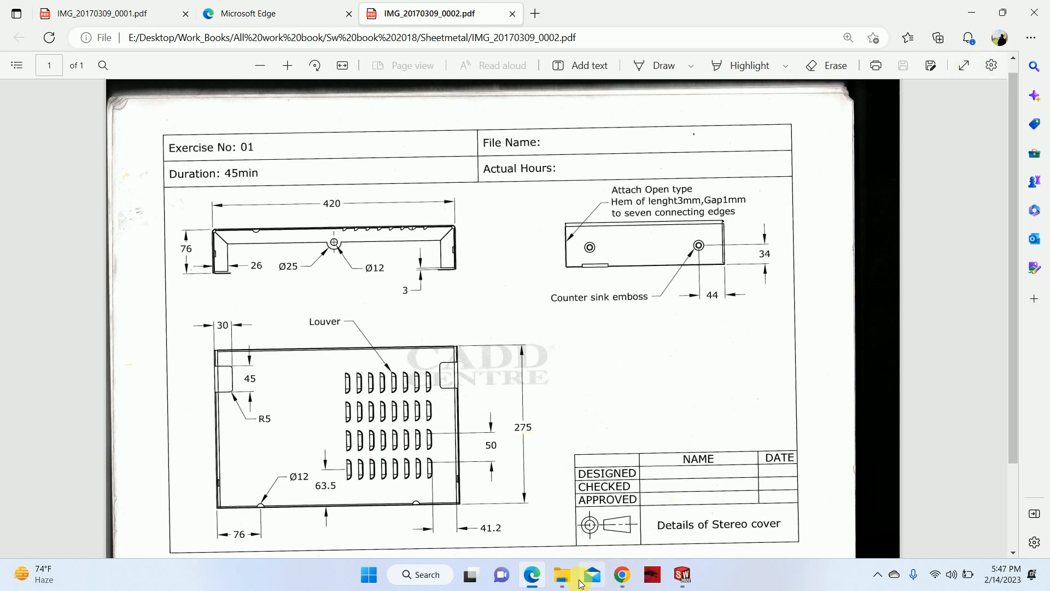
Step: Switch to SOLIDWORKS and create a new part document
{"action": "left_click", "coordinate": [681, 575]}
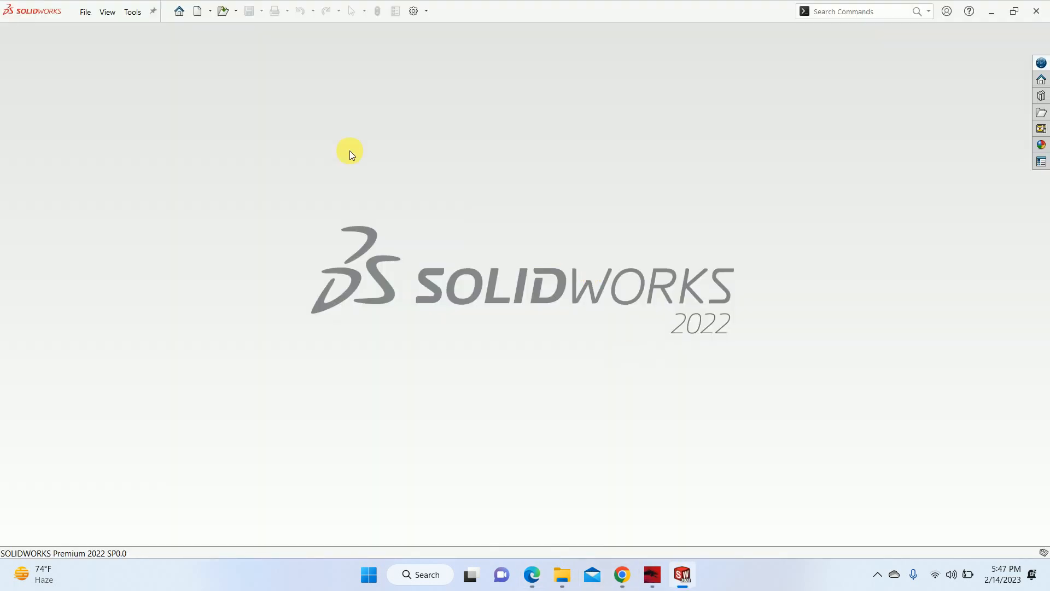
{"action": "left_click", "coordinate": [85, 11]}
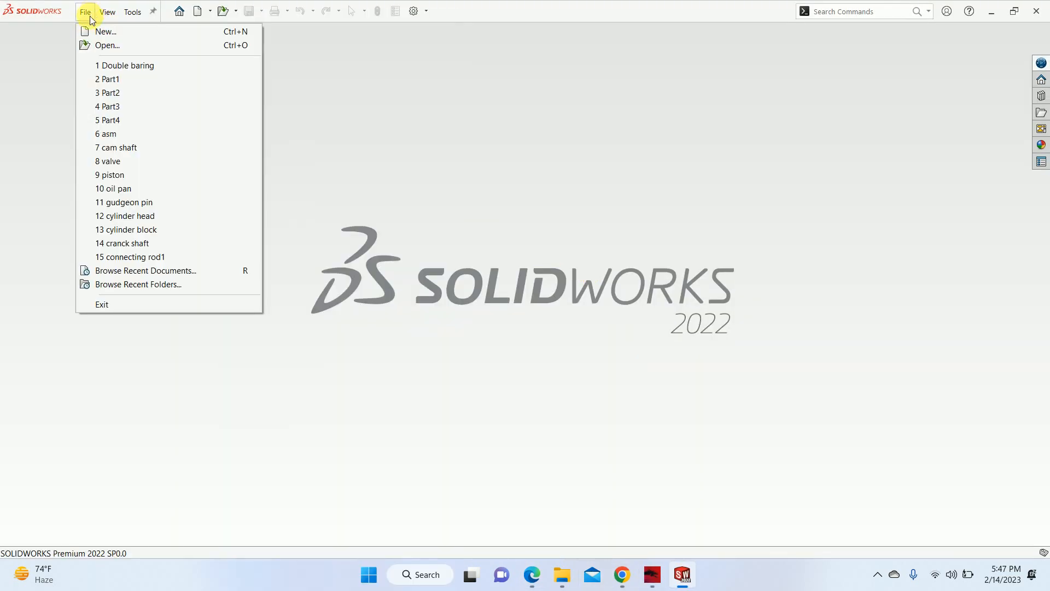
{"action": "left_click", "coordinate": [105, 31]}
{"action": "left_click", "coordinate": [441, 429]}
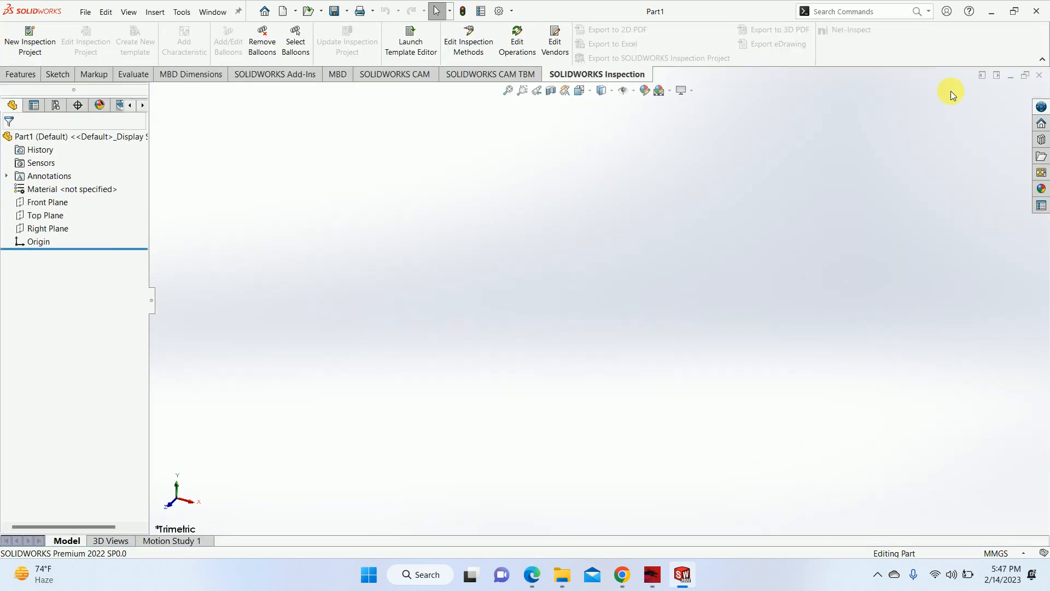
Step: Sketch a center rectangle about 80 mm high on the Top Plane, centered on the origin
{"action": "left_click", "coordinate": [45, 204]}
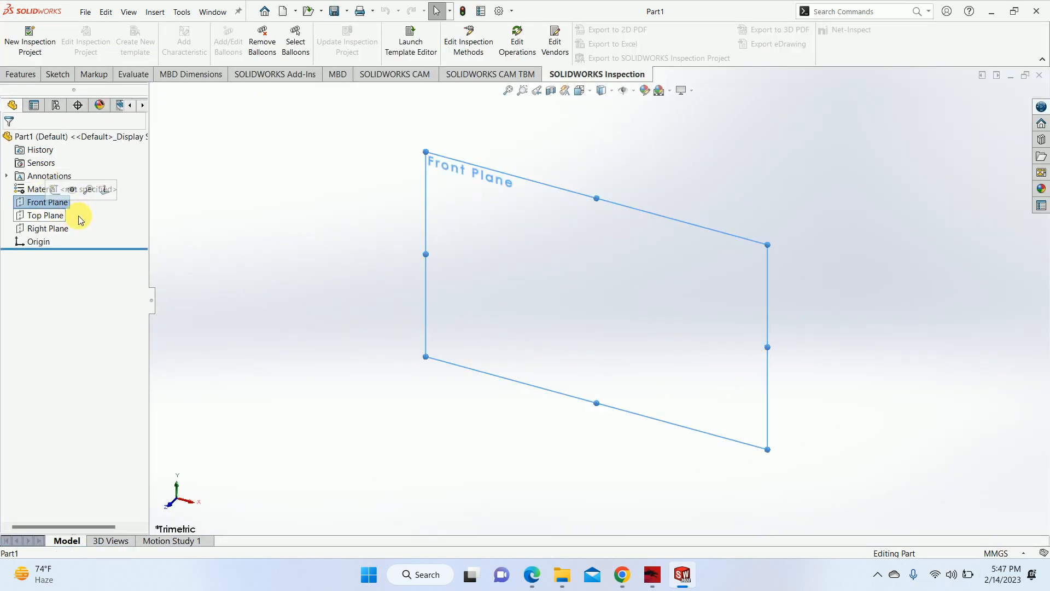
{"action": "left_click", "coordinate": [44, 215]}
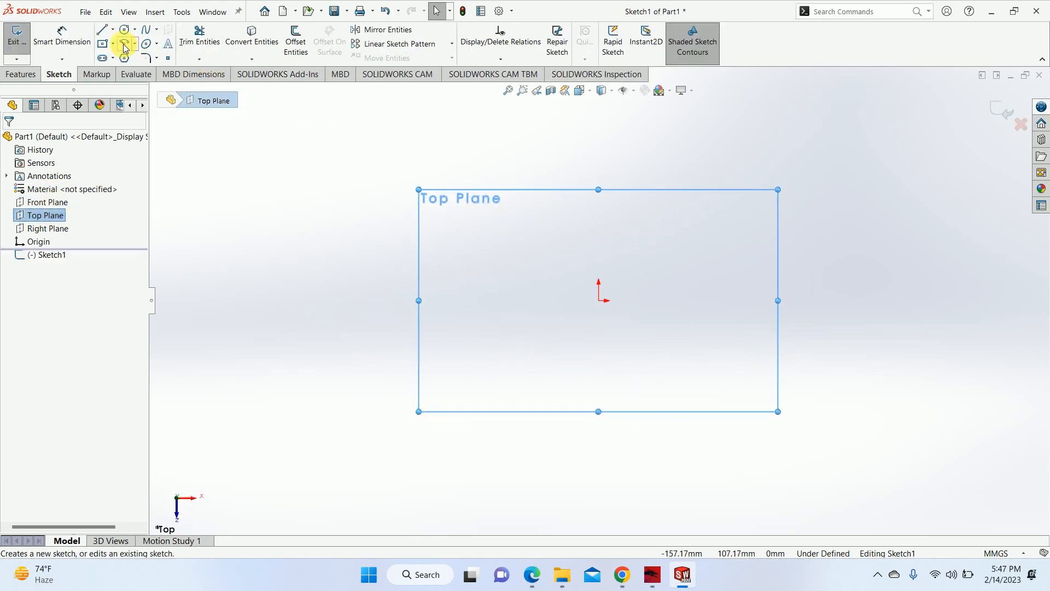
{"action": "left_click", "coordinate": [103, 46]}
{"action": "left_click", "coordinate": [598, 300]}
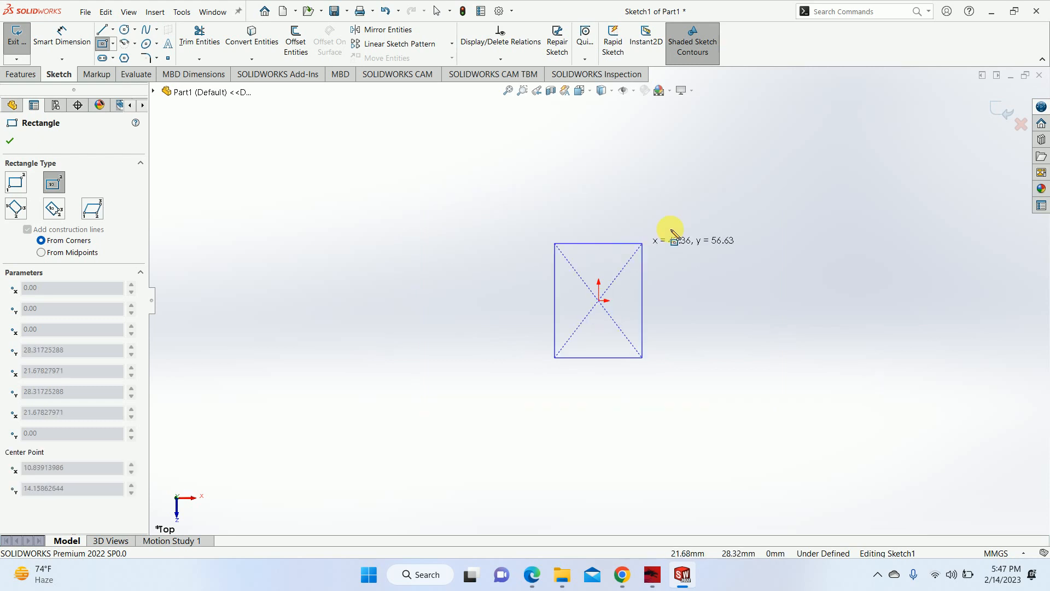
{"action": "left_click", "coordinate": [704, 221]}
Step: Start Smart Dimension and check the cover's overall length and width on the stereo cover drawing in Edge
{"action": "key", "text": "d"}
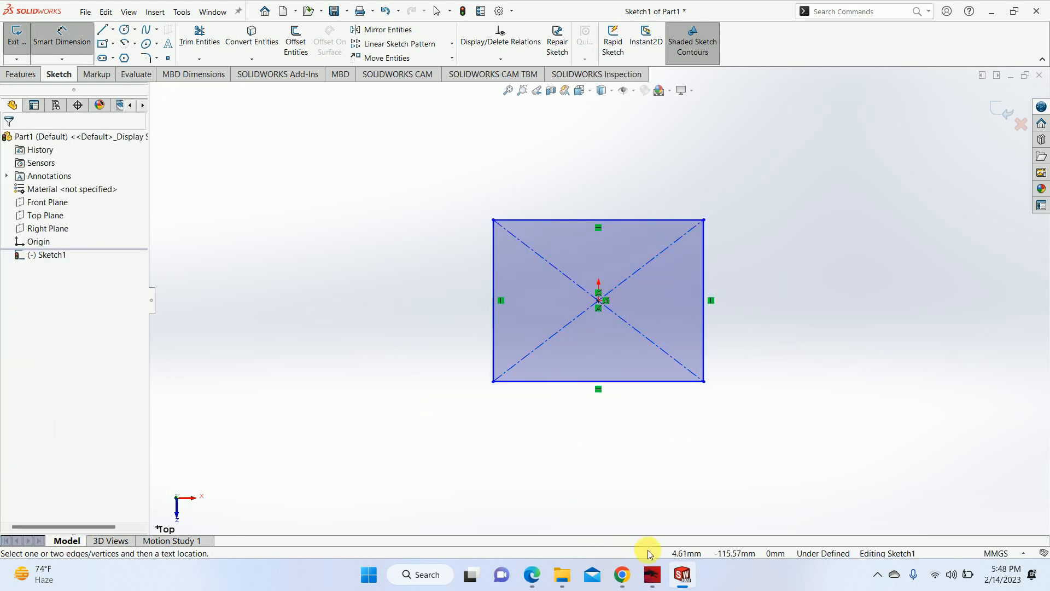
{"action": "left_click", "coordinate": [630, 572]}
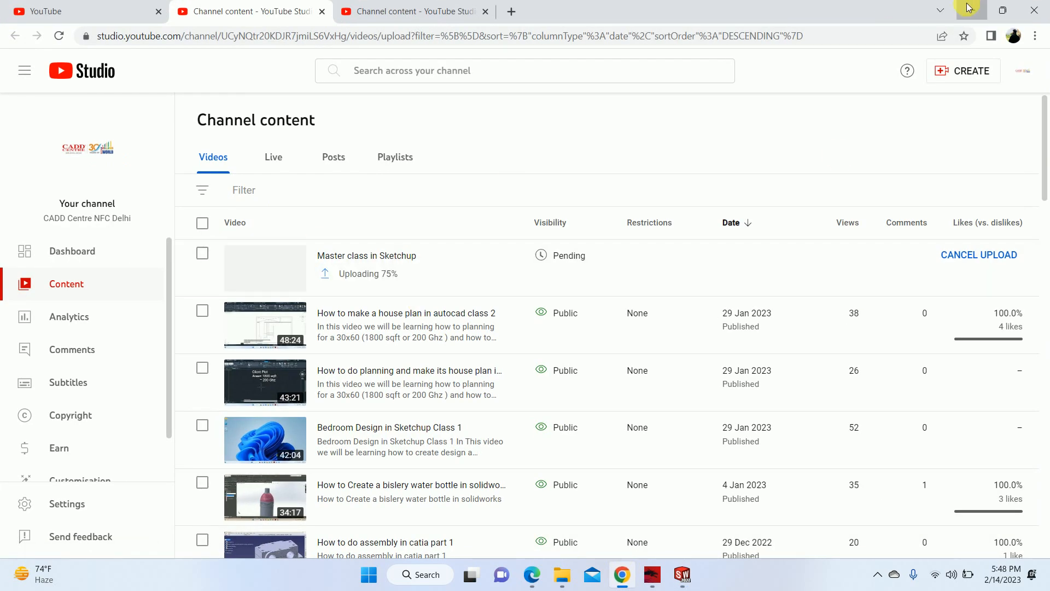
{"action": "left_click", "coordinate": [969, 7]}
{"action": "left_click", "coordinate": [532, 574]}
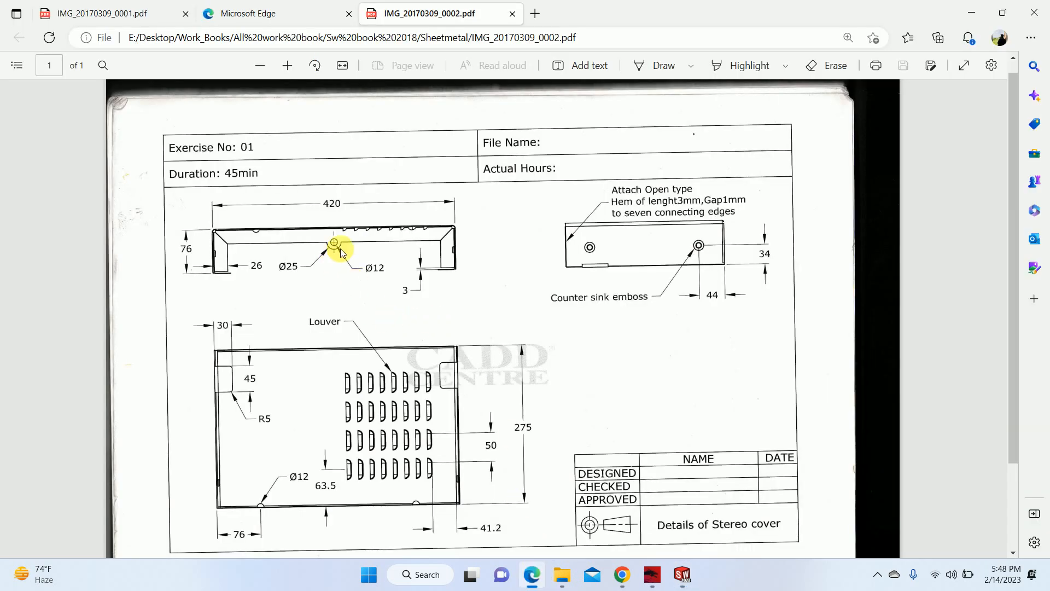
{"action": "left_click", "coordinate": [972, 12]}
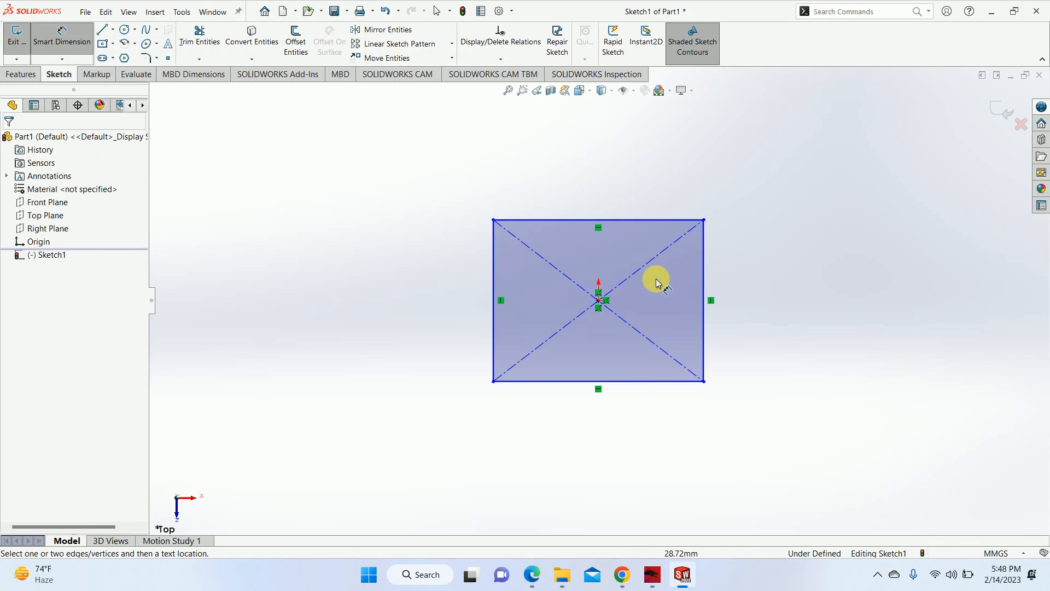
Step: Dimension the rectangle 275 mm high and 420 mm wide, and exit the sketch
{"action": "left_click", "coordinate": [493, 281]}
{"action": "left_click", "coordinate": [420, 309]}
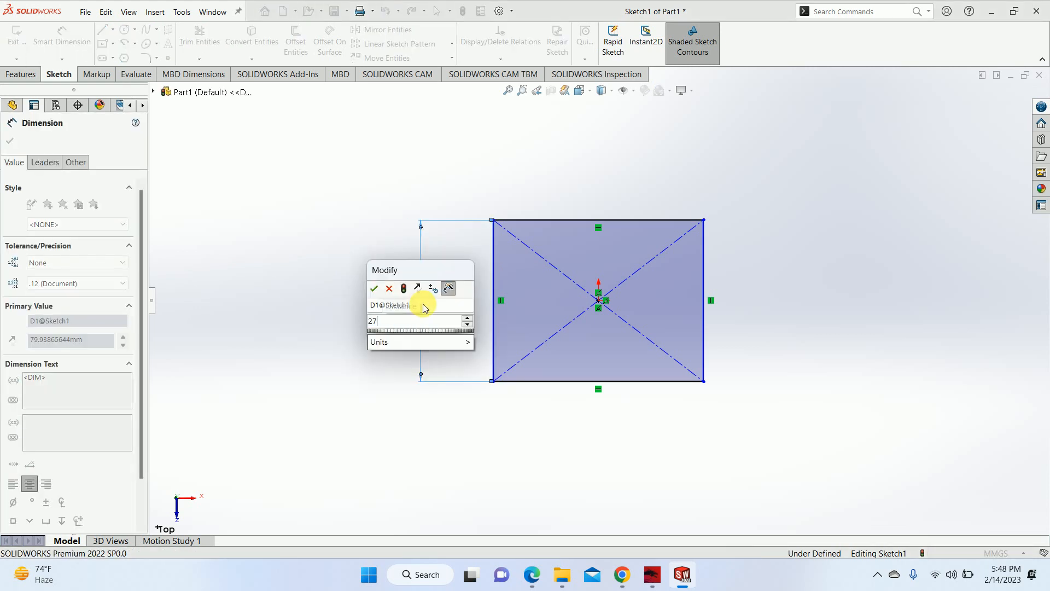
{"action": "type", "text": "275"}
{"action": "key", "text": "Return"}
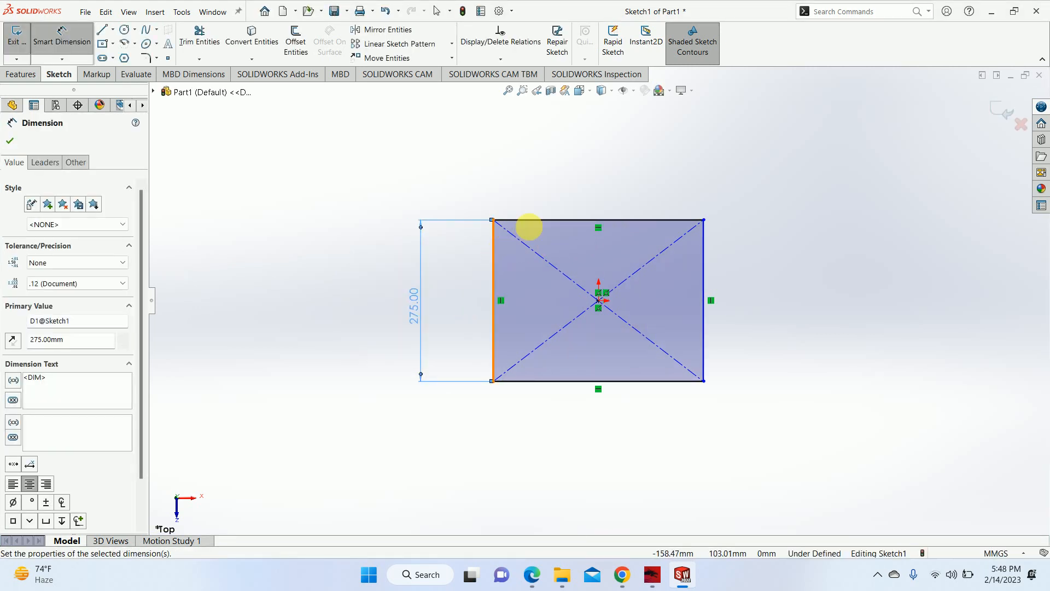
{"action": "left_click", "coordinate": [563, 207]}
{"action": "left_click", "coordinate": [612, 204]}
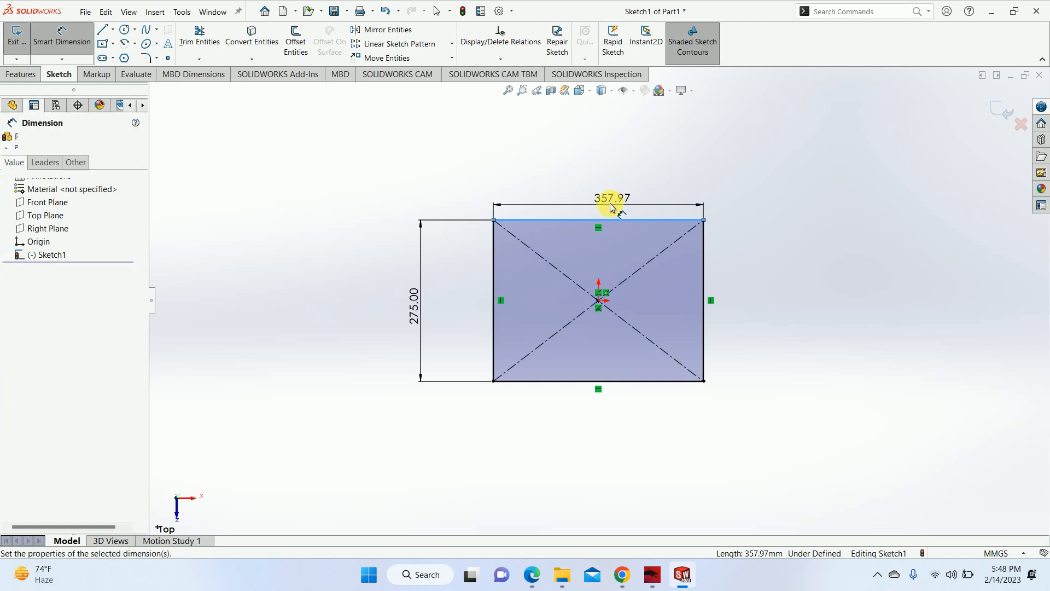
{"action": "type", "text": "420"}
{"action": "key", "text": "Return"}
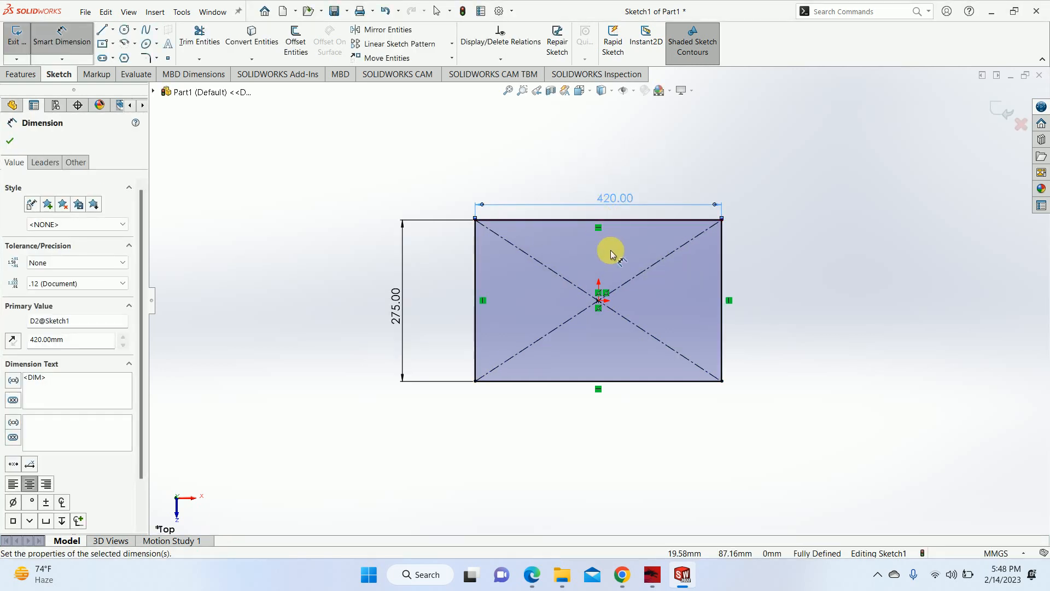
{"action": "left_click", "coordinate": [1011, 117]}
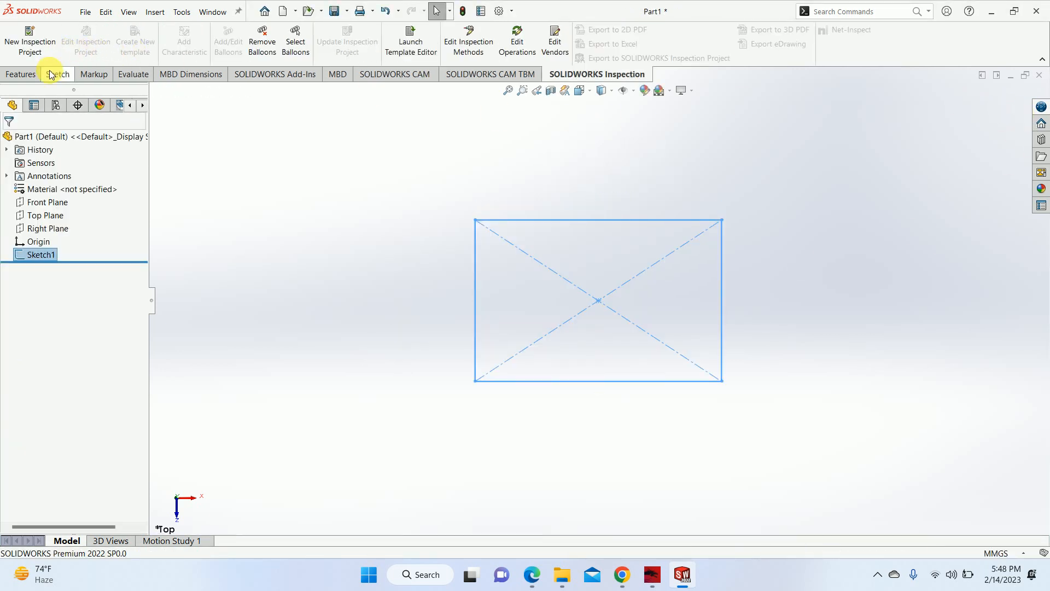
Step: Add the Sheet Metal command set to the CommandManager
{"action": "left_click", "coordinate": [34, 76]}
{"action": "mouse_move", "coordinate": [441, 312]}
{"action": "middle_mouse_down"}
{"action": "mouse_move", "coordinate": [434, 133]}
{"action": "mouse_move", "coordinate": [502, 107]}
{"action": "mouse_move", "coordinate": [548, 248]}
{"action": "middle_mouse_up"}
{"action": "scroll", "coordinate": [547, 247], "scroll_direction": "down", "scroll_amount": 1}
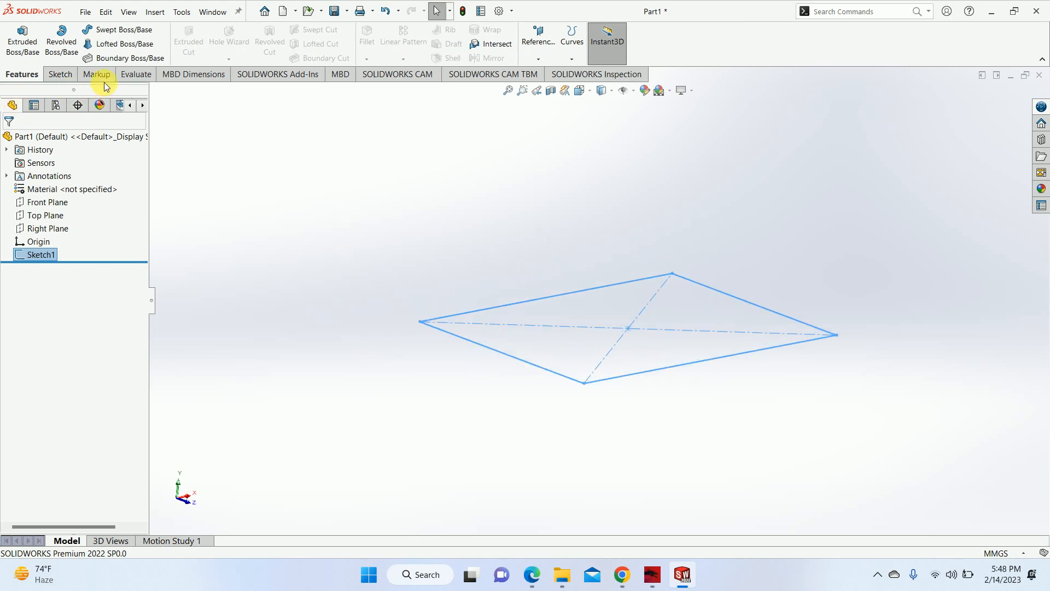
{"action": "right_click", "coordinate": [127, 75]}
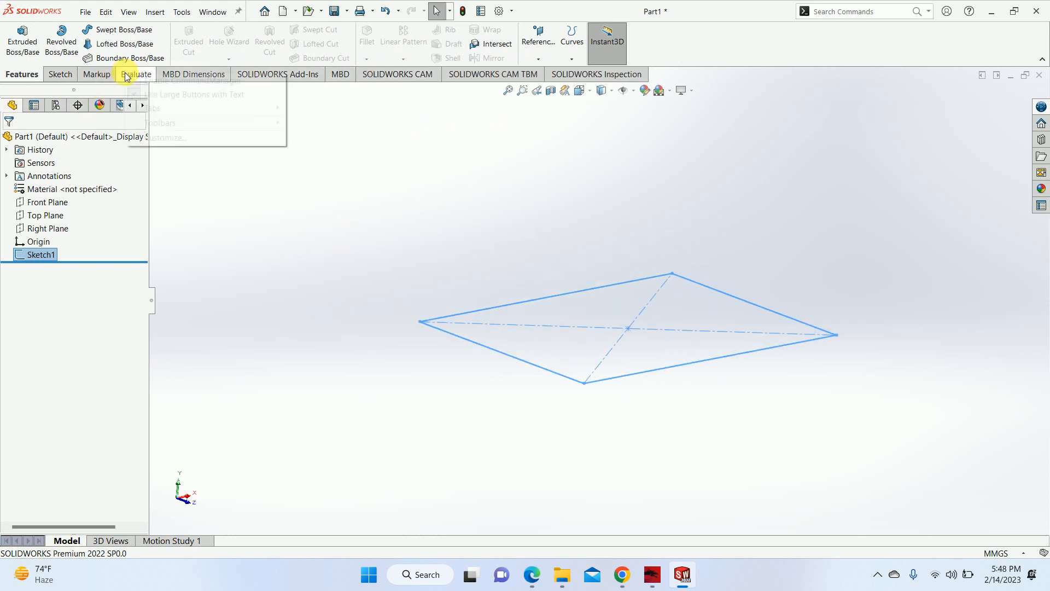
{"action": "mouse_move", "coordinate": [189, 110]}
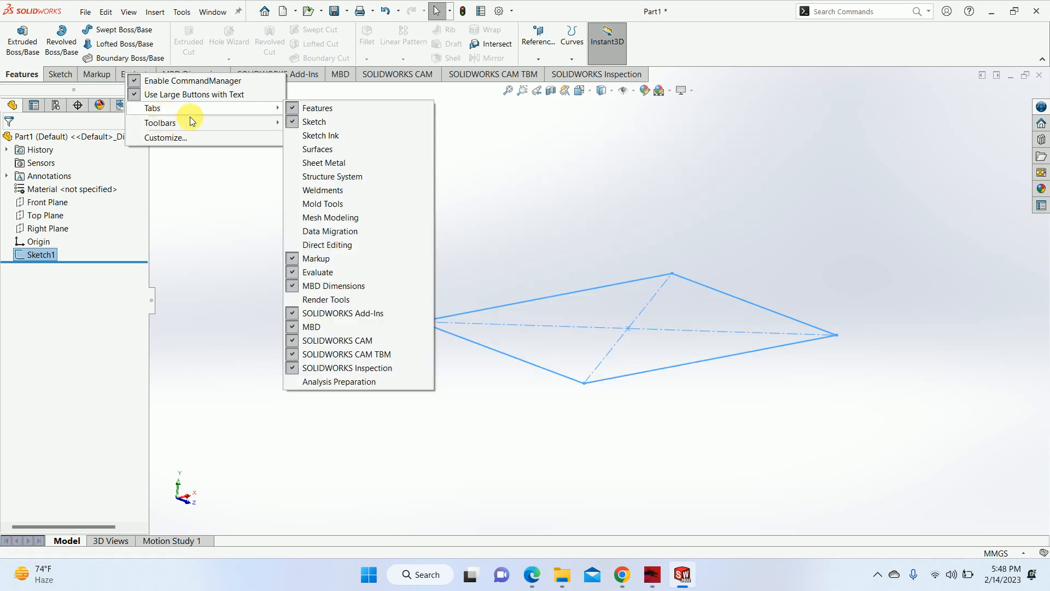
{"action": "left_click", "coordinate": [323, 162]}
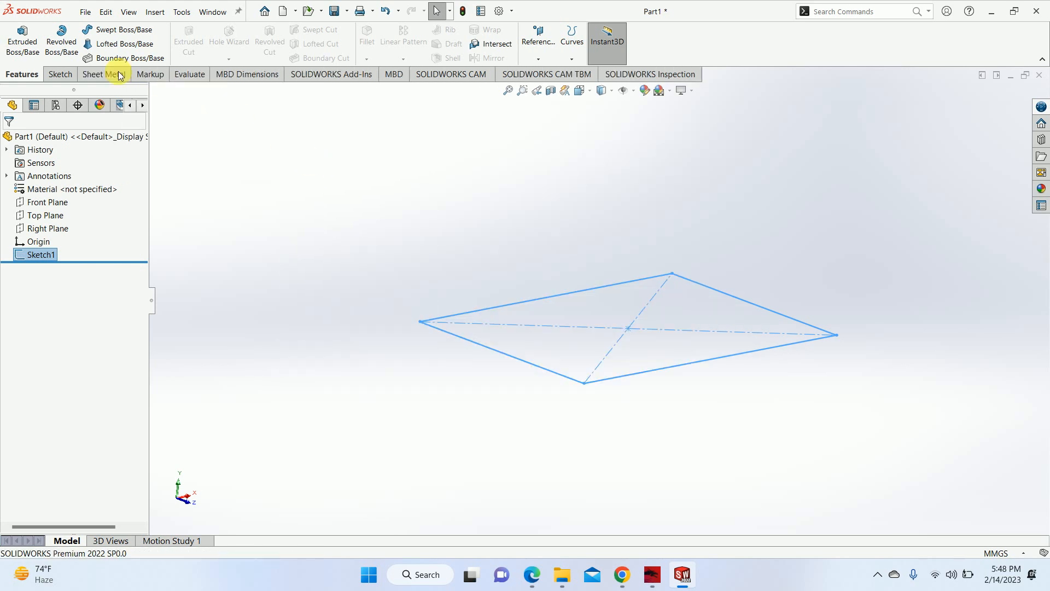
Step: Start a Base Flange from the rectangle sketch and check the required sheet metal parameters in the exercise directions PDF in Edge
{"action": "left_click", "coordinate": [89, 74]}
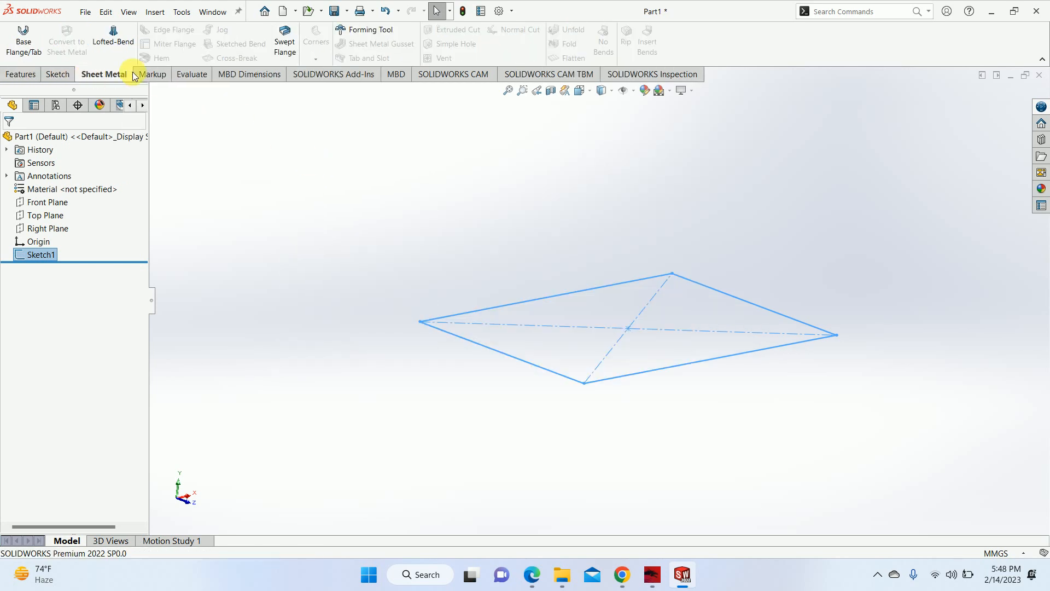
{"action": "left_click", "coordinate": [25, 42]}
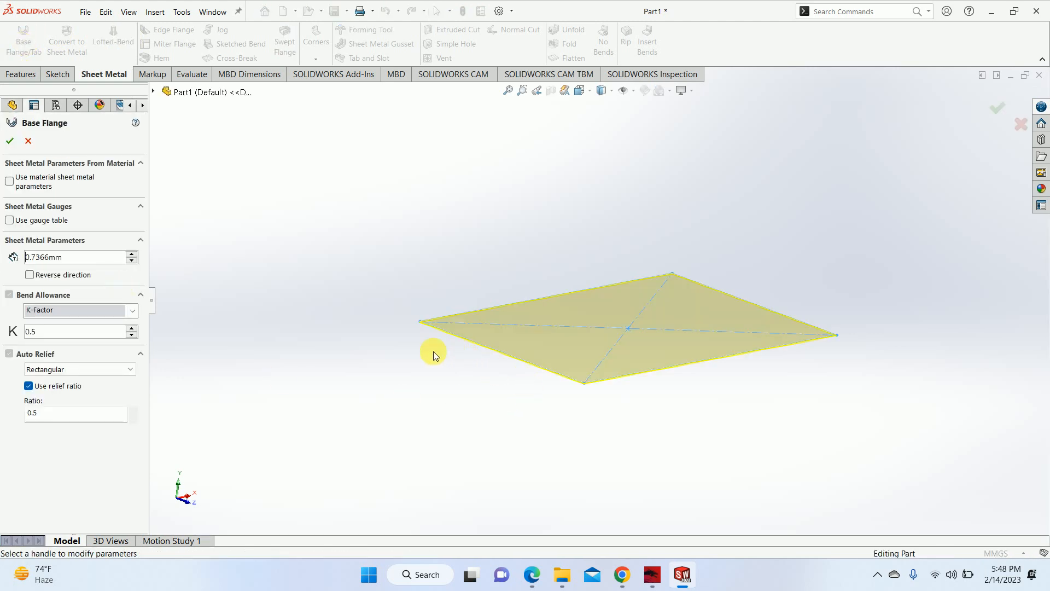
{"action": "left_click", "coordinate": [100, 258]}
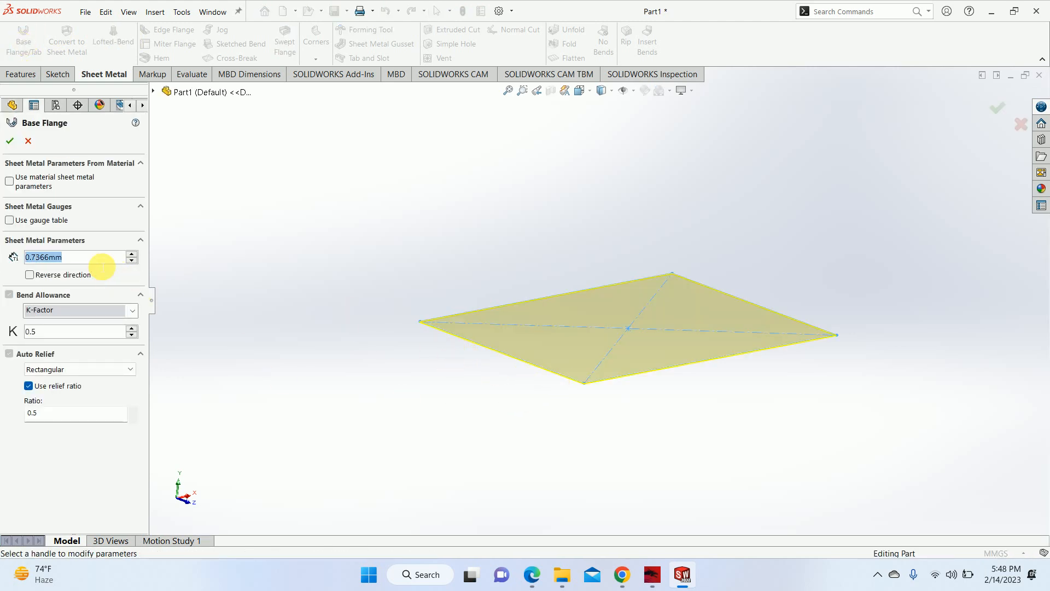
{"action": "left_click", "coordinate": [530, 572]}
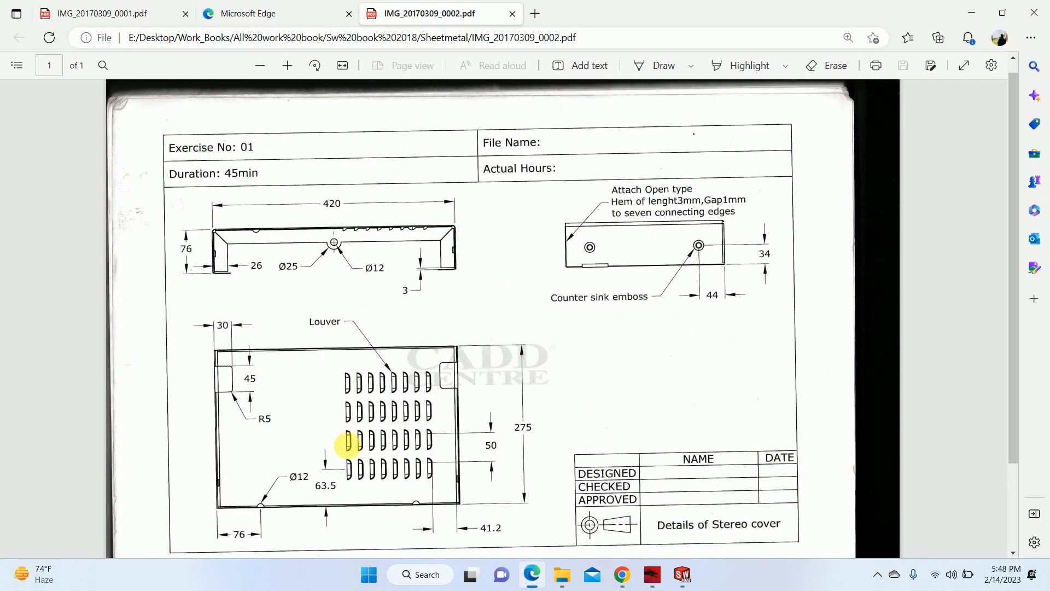
{"action": "left_click", "coordinate": [246, 13]}
{"action": "left_click", "coordinate": [150, 14]}
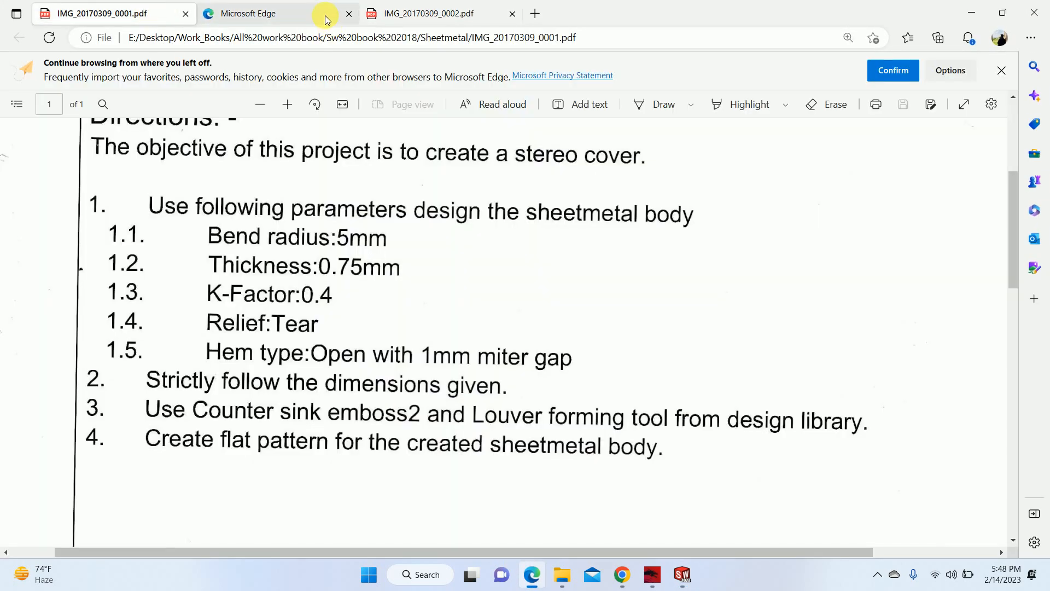
{"action": "left_click", "coordinate": [348, 14]}
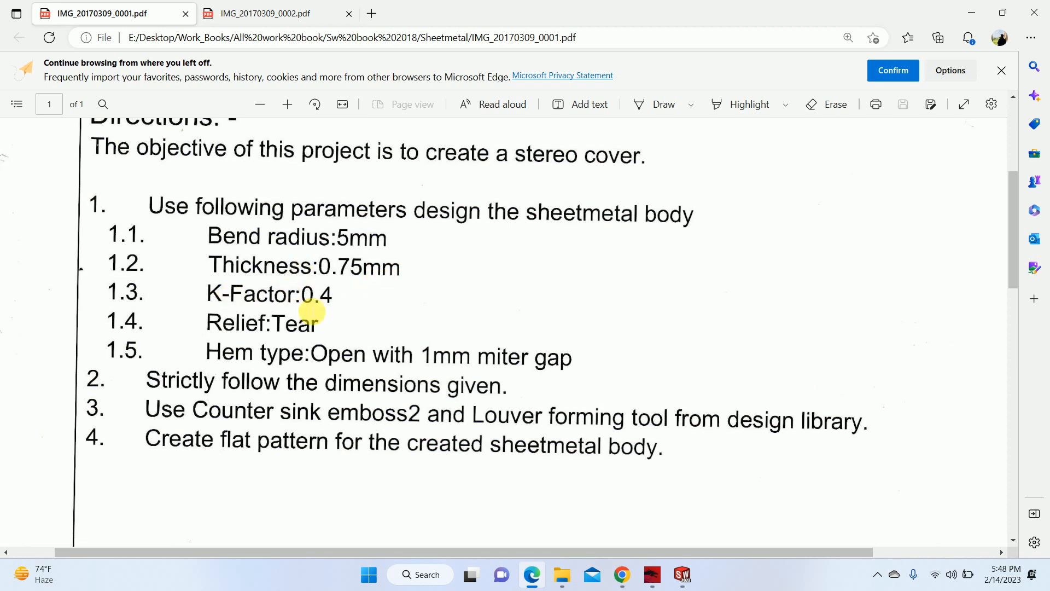
{"action": "left_click", "coordinate": [972, 12]}
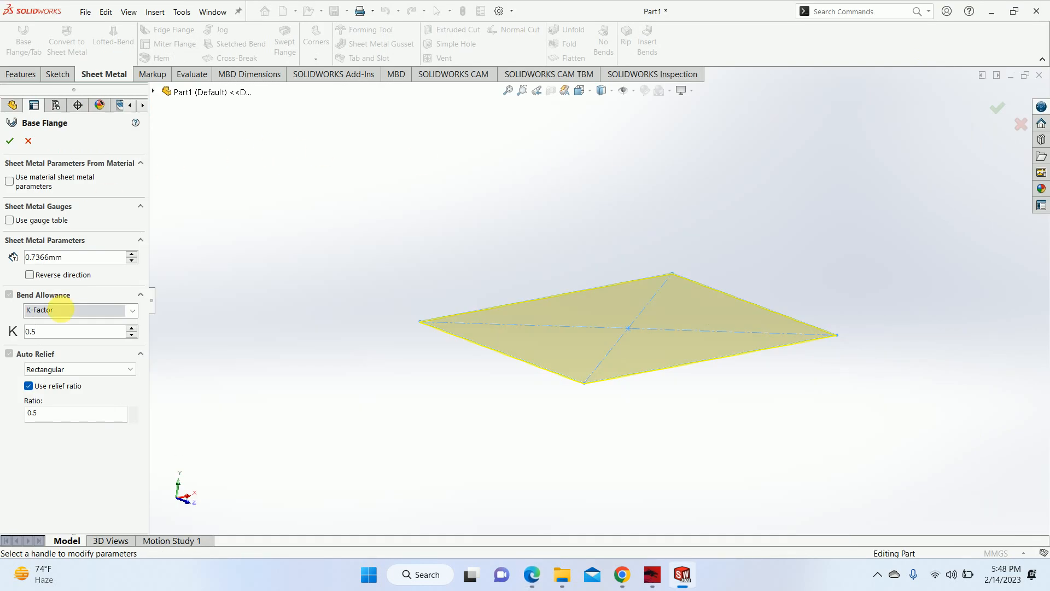
Step: Set the base flange's thickness to 0.75 mm and its K-Factor bend allowance to 0.4
{"action": "double_click", "coordinate": [76, 258]}
{"action": "type", "text": "0.75"}
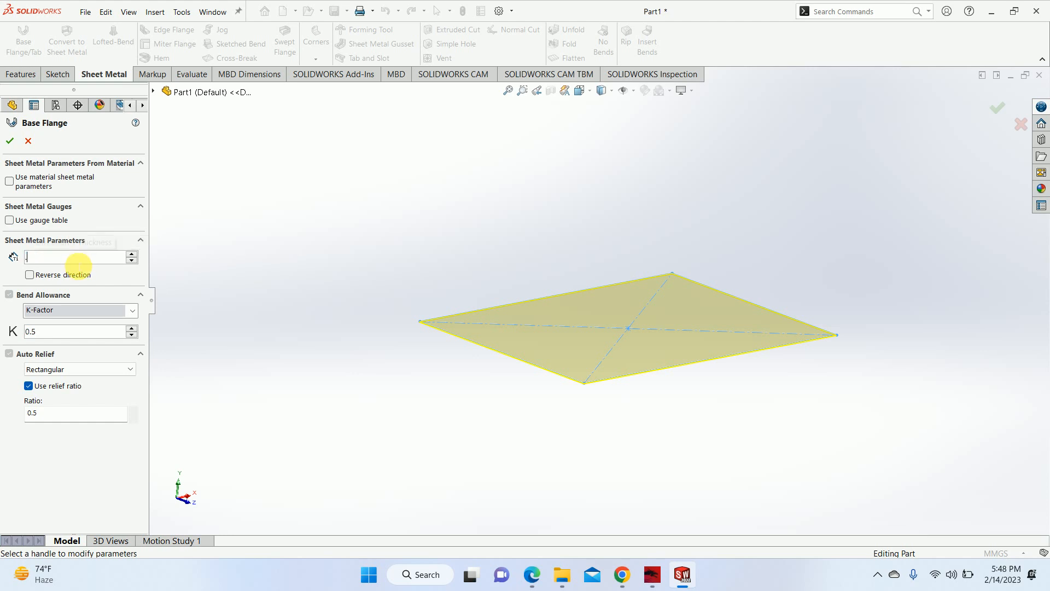
{"action": "key", "text": "Return"}
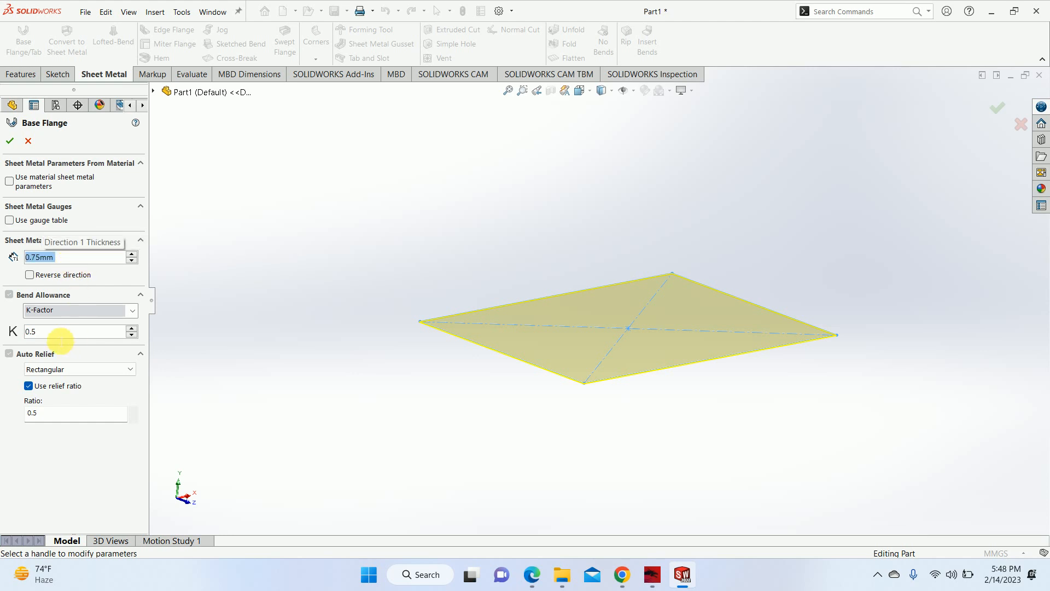
{"action": "double_click", "coordinate": [59, 334]}
{"action": "type", "text": ".4"}
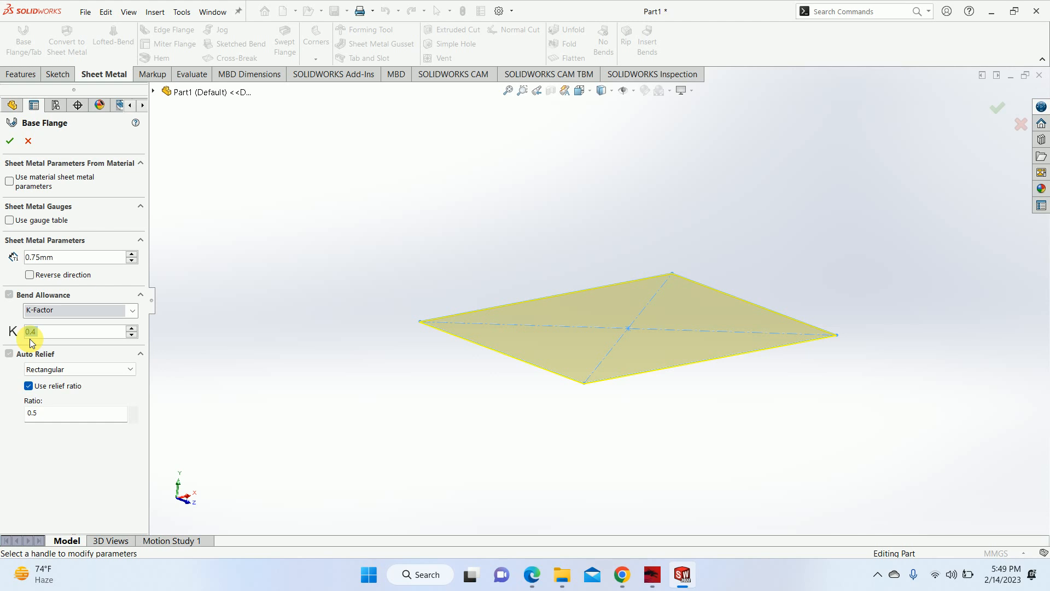
{"action": "left_click", "coordinate": [110, 307]}
{"action": "left_click", "coordinate": [130, 310]}
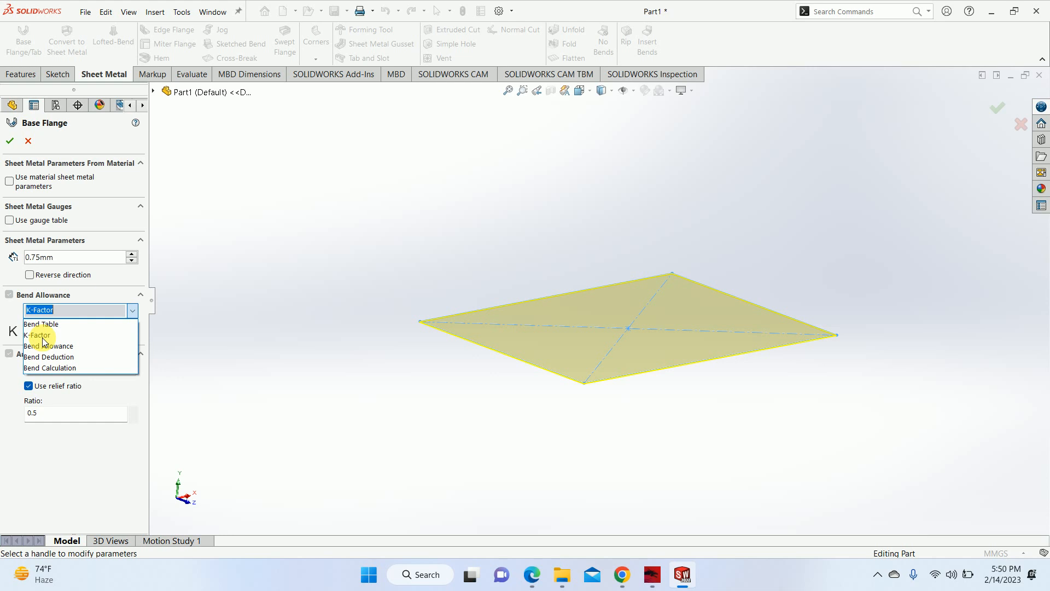
{"action": "left_click", "coordinate": [225, 313]}
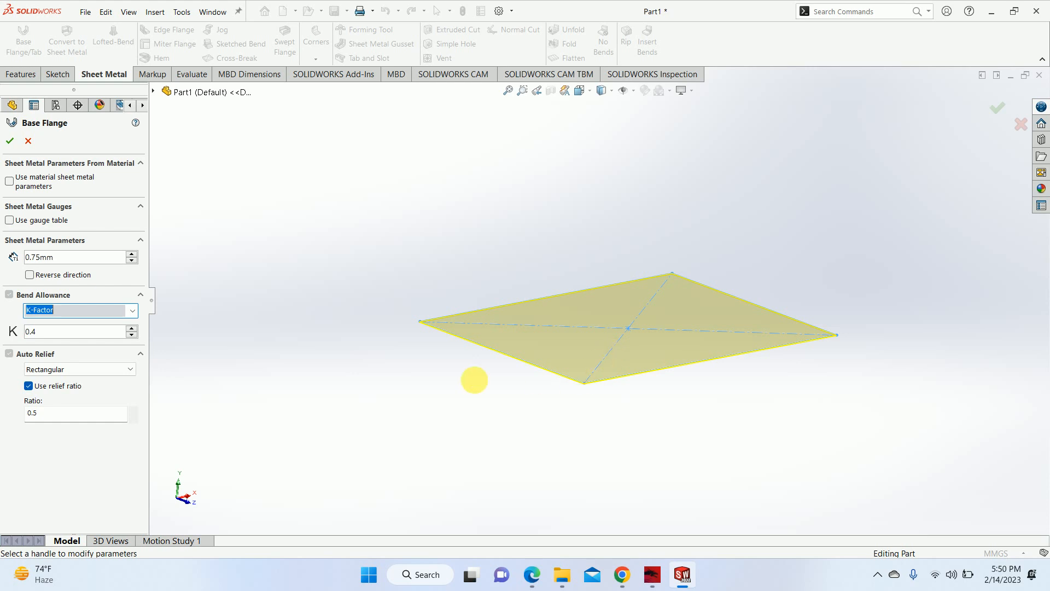
Step: Set the auto relief type to Tear, check it against the exercise directions in Edge, and create the base flange
{"action": "left_click", "coordinate": [66, 369]}
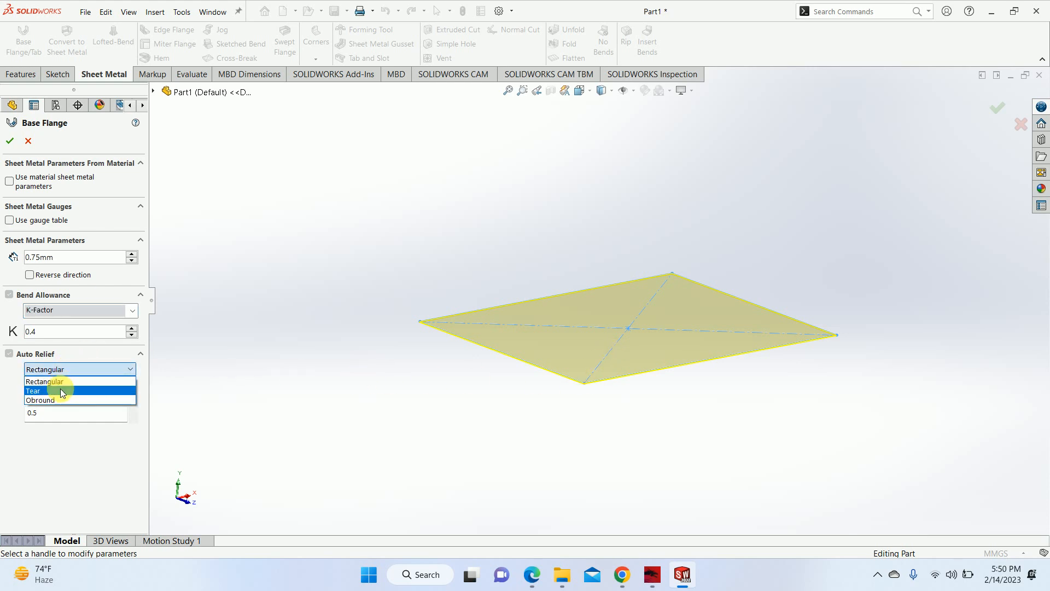
{"action": "left_click", "coordinate": [59, 391]}
{"action": "left_click", "coordinate": [532, 575]}
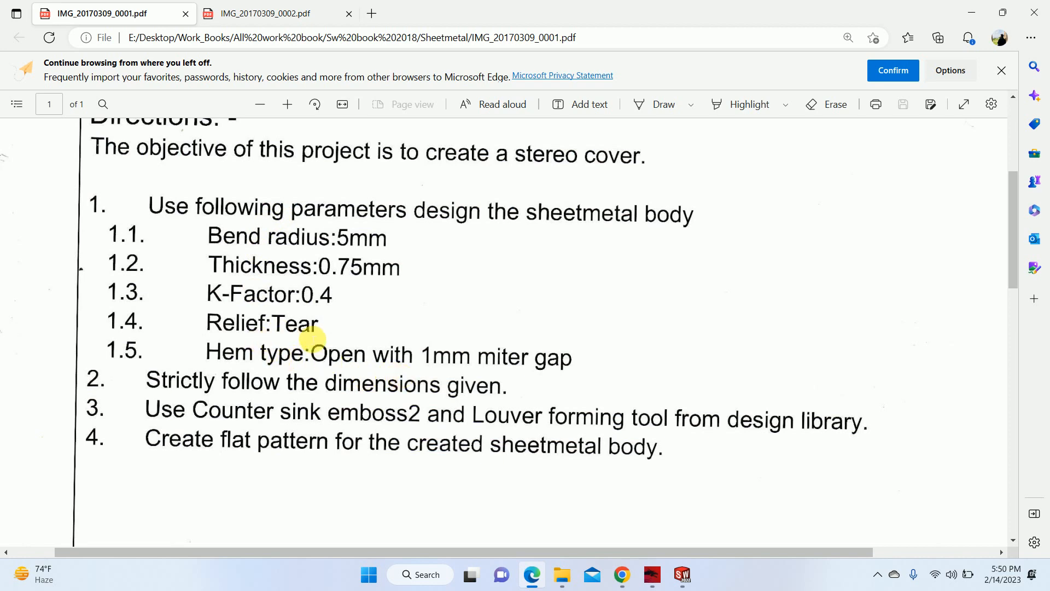
{"action": "left_click", "coordinate": [964, 12]}
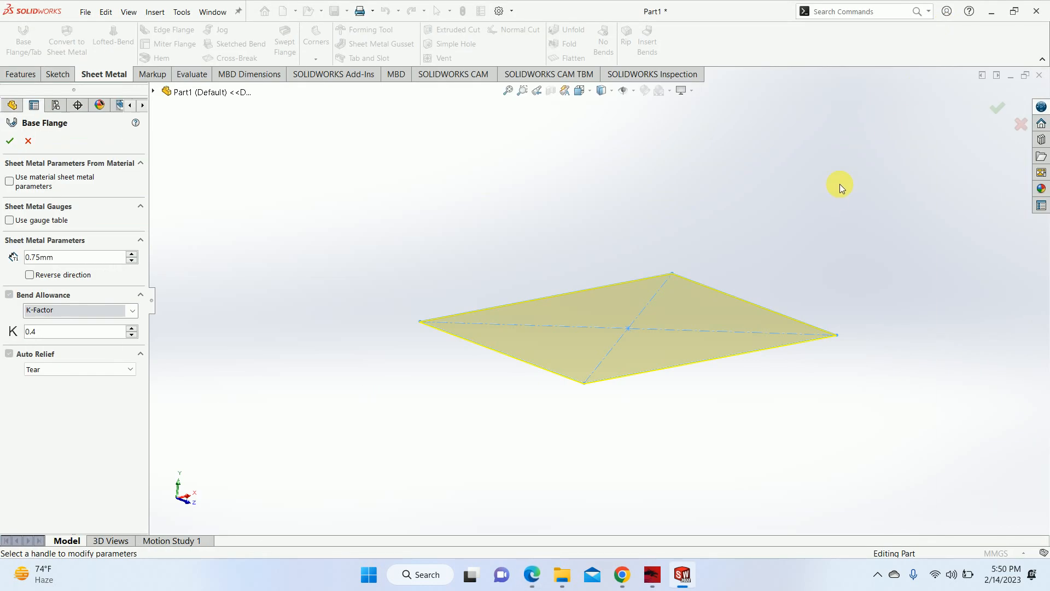
{"action": "left_click", "coordinate": [990, 106]}
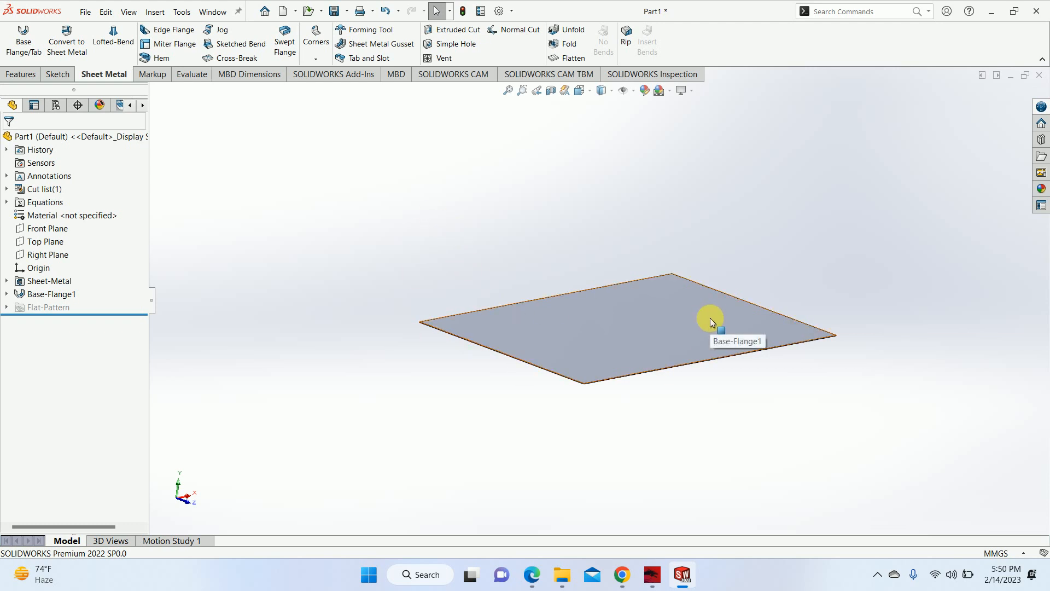
Step: Open the part's Sheet-Metal feature for editing and clear its bend radius value
{"action": "right_click", "coordinate": [48, 284]}
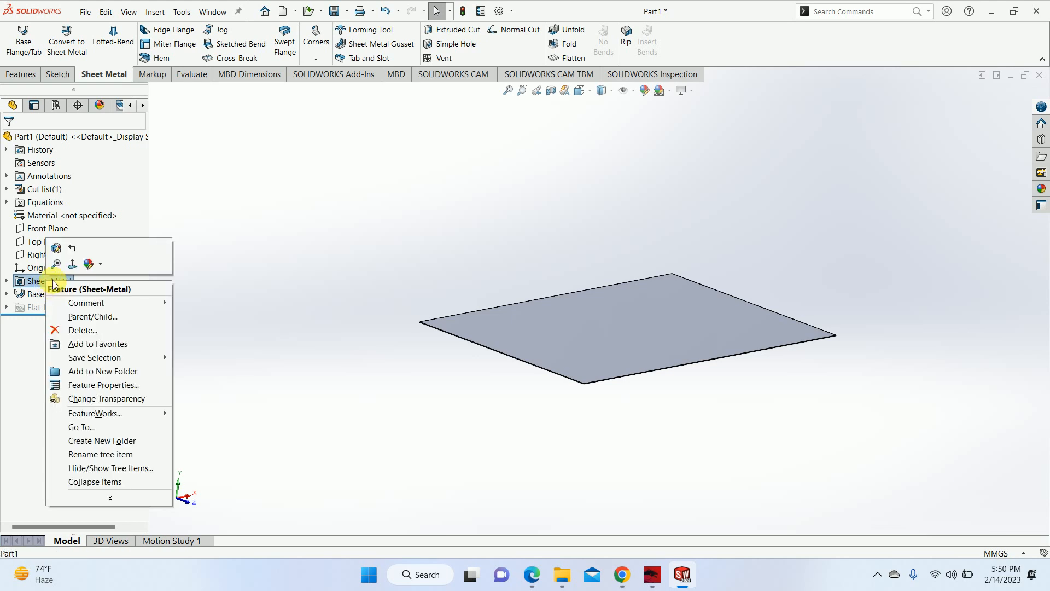
{"action": "left_click", "coordinate": [55, 249]}
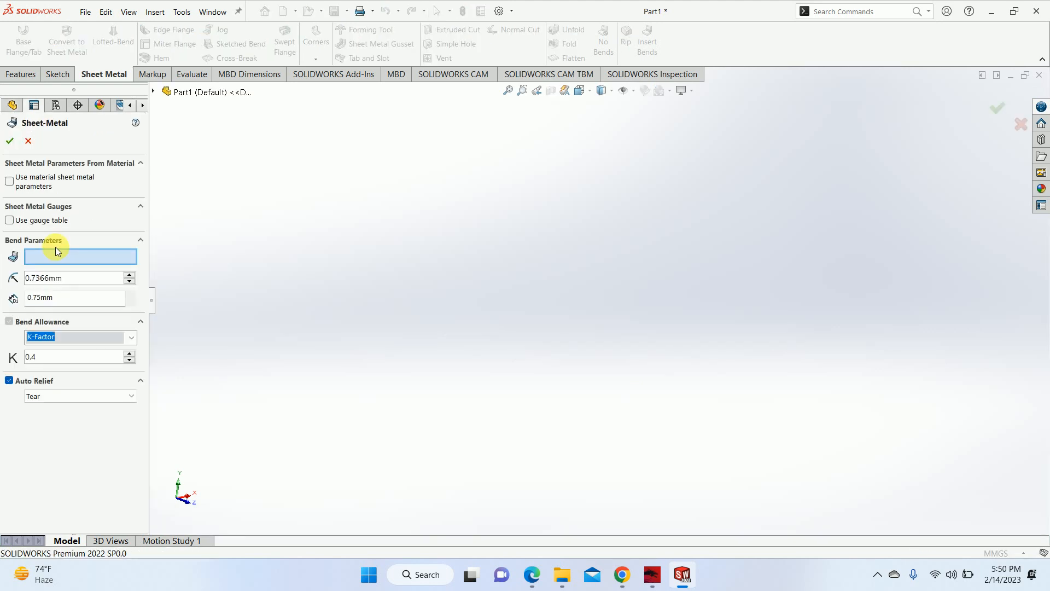
{"action": "left_click", "coordinate": [61, 278]}
{"action": "left_click_drag", "start_coordinate": [70, 280], "coordinate": [2, 283]}
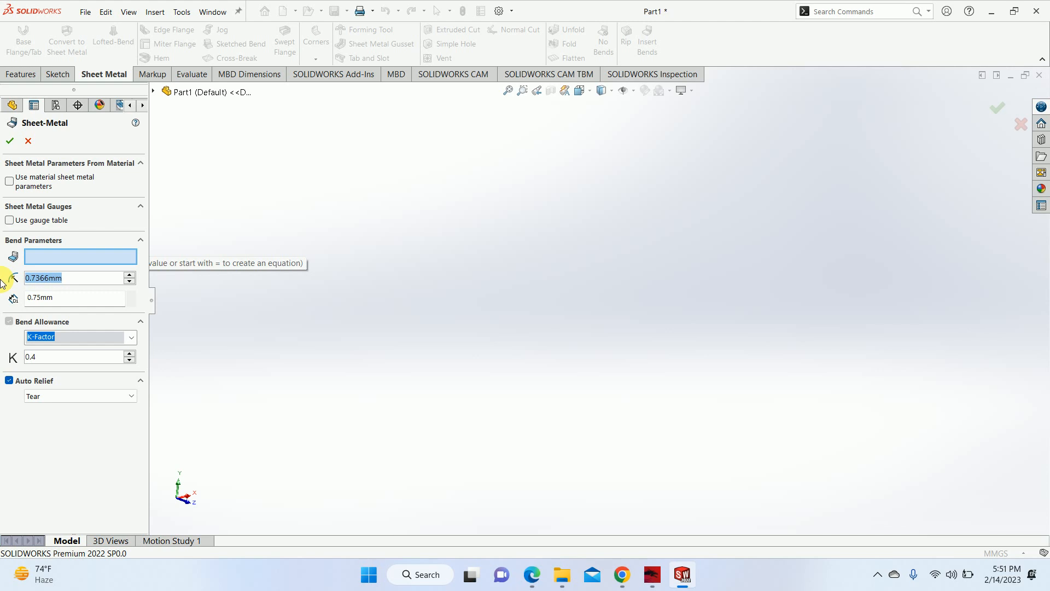
{"action": "type", "text": ".75"}
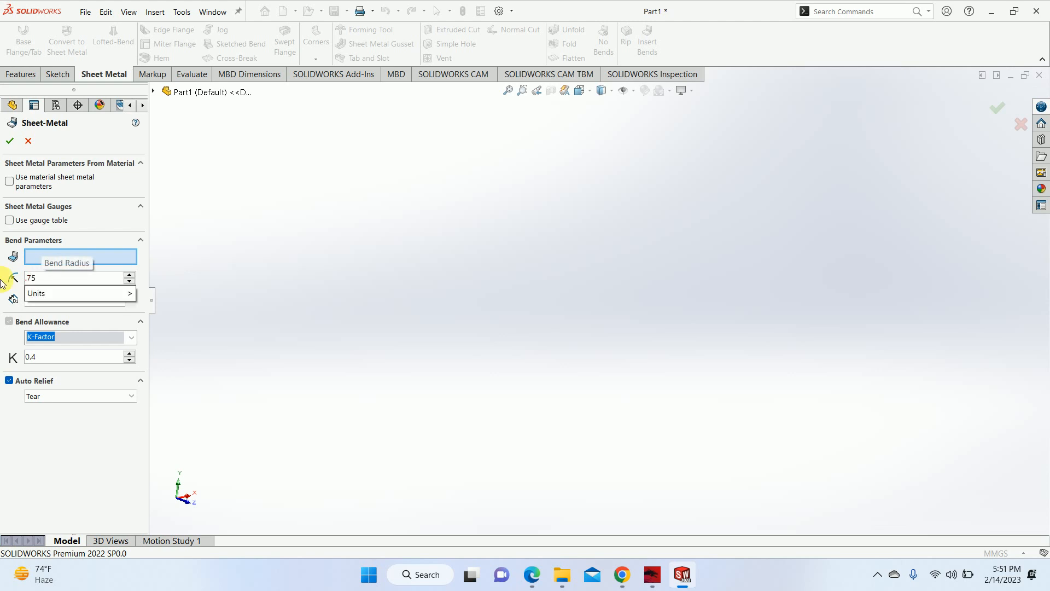
{"action": "key", "text": "BackSpace"}
{"action": "key", "text": "BackSpace"}
{"action": "key", "text": "BackSpace"}
{"action": "left_click", "coordinate": [388, 190]}
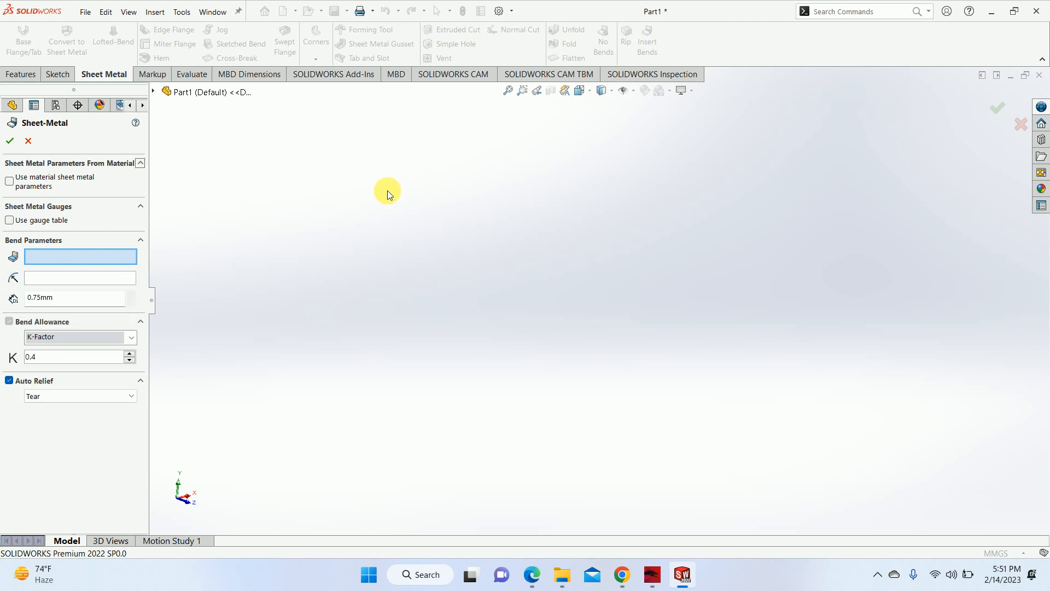
Step: Check the bend radius in the exercise directions in Edge and set the Sheet-Metal feature's bend radius to 5 mm
{"action": "left_click", "coordinate": [533, 573]}
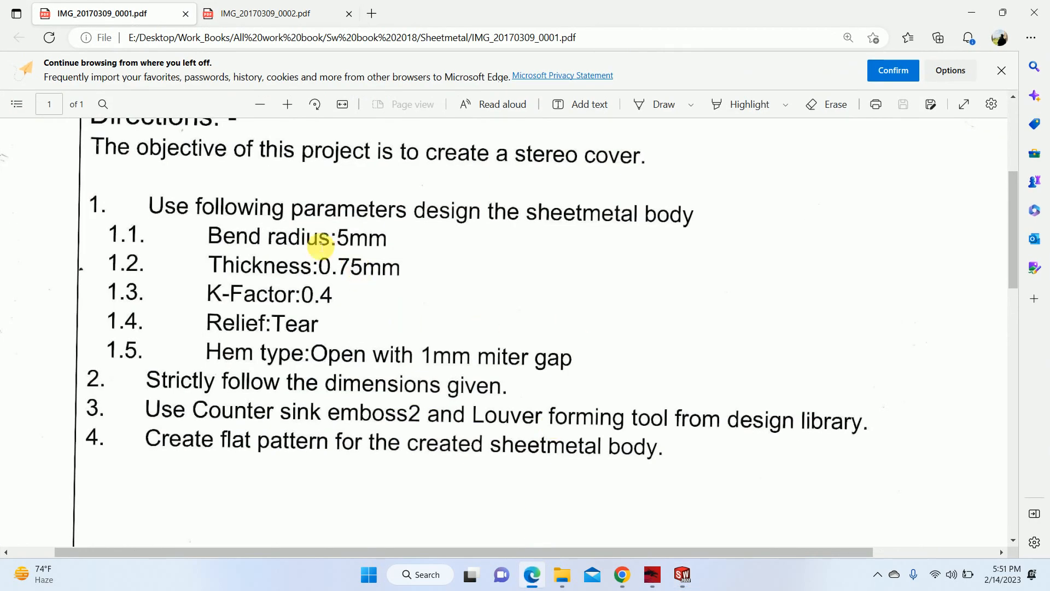
{"action": "left_click", "coordinate": [971, 12]}
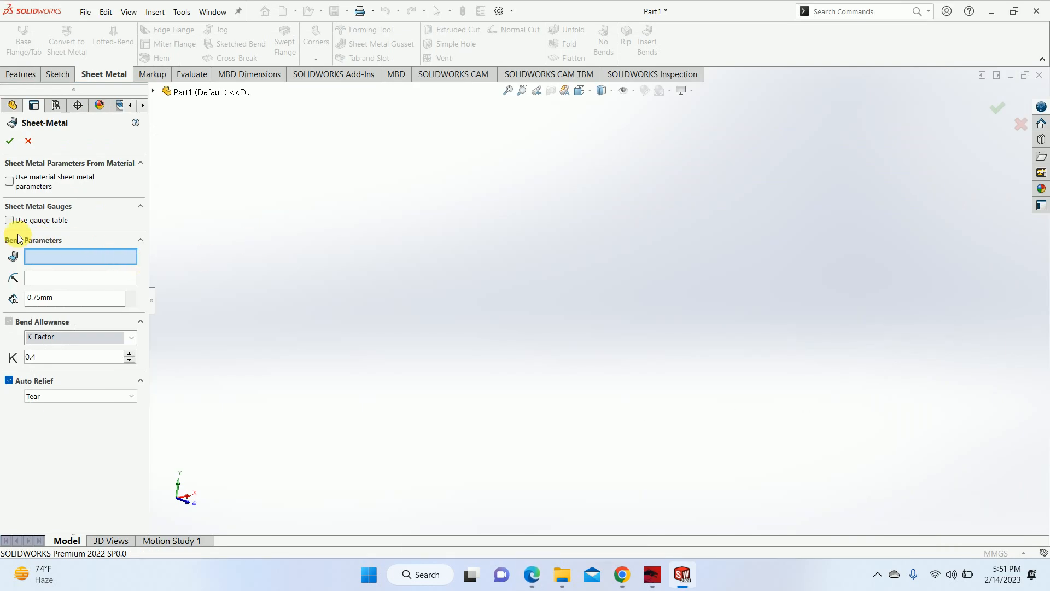
{"action": "left_click", "coordinate": [53, 280]}
{"action": "type", "text": "5"}
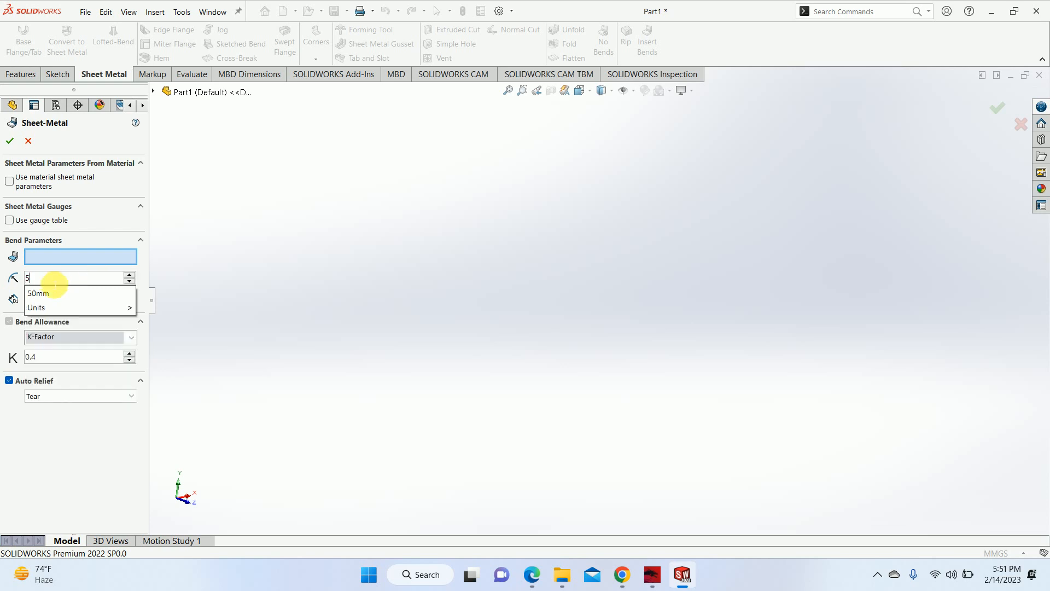
{"action": "key", "text": "Return"}
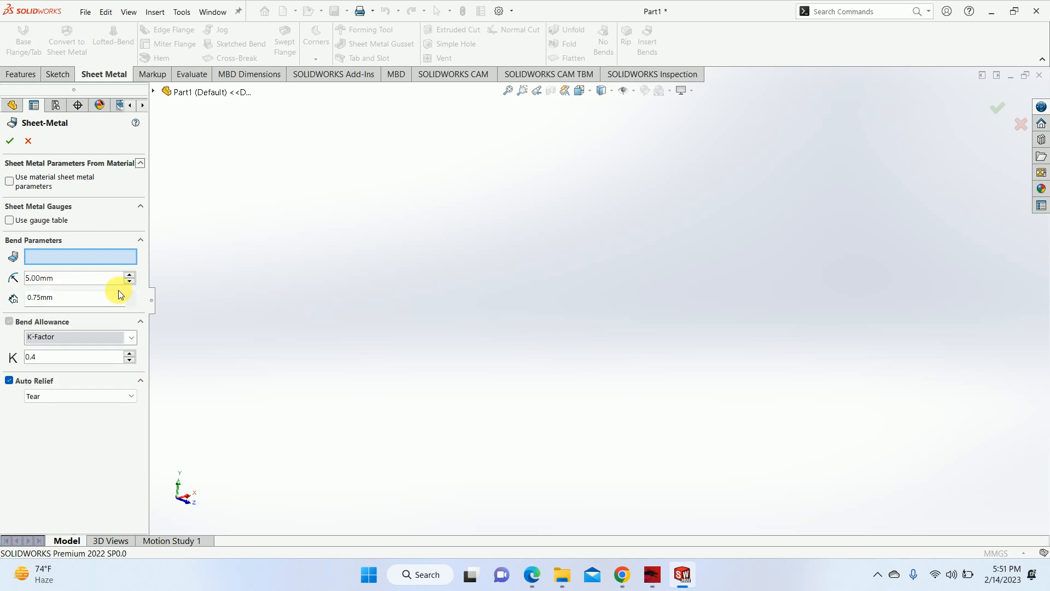
{"action": "left_click", "coordinate": [10, 141]}
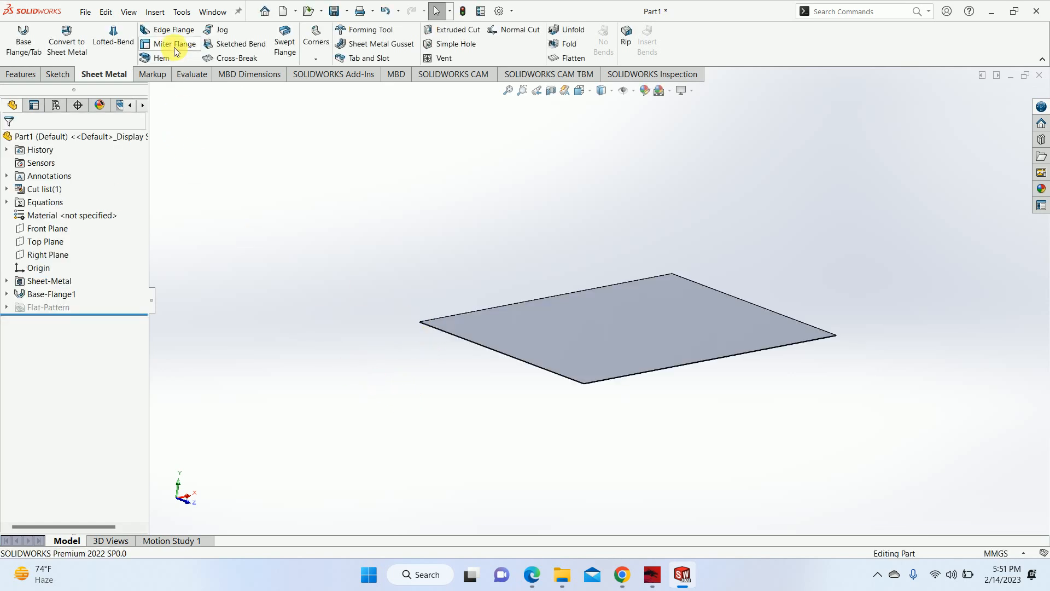
Step: Examine the front view of the stereo cover drawing in Edge for the side height, miter flange width and bottom edge offset
{"action": "left_click", "coordinate": [622, 576]}
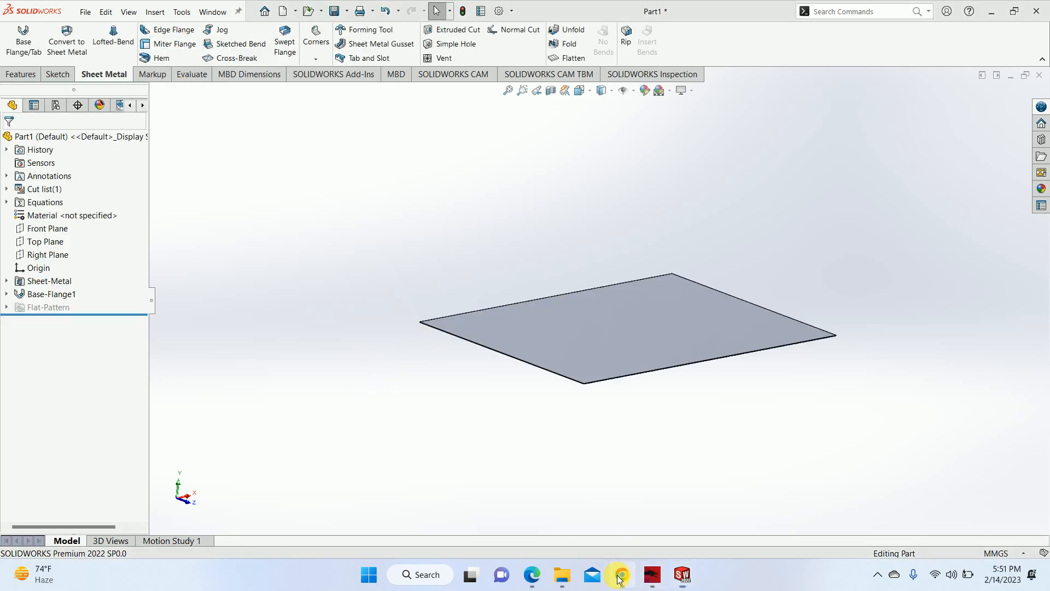
{"action": "left_click", "coordinate": [622, 572]}
{"action": "left_click", "coordinate": [539, 582]}
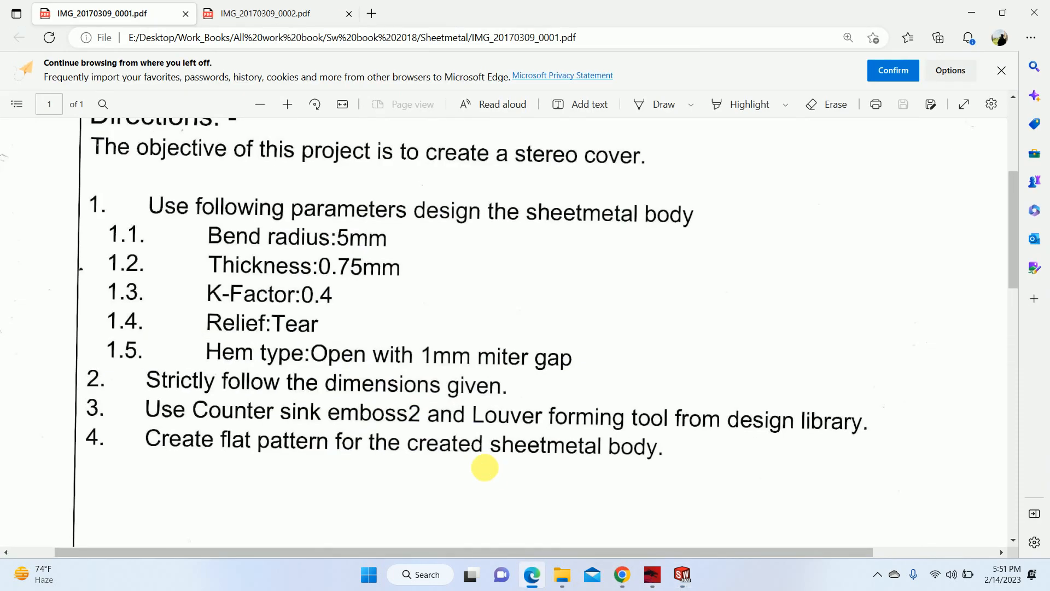
{"action": "left_click", "coordinate": [276, 14]}
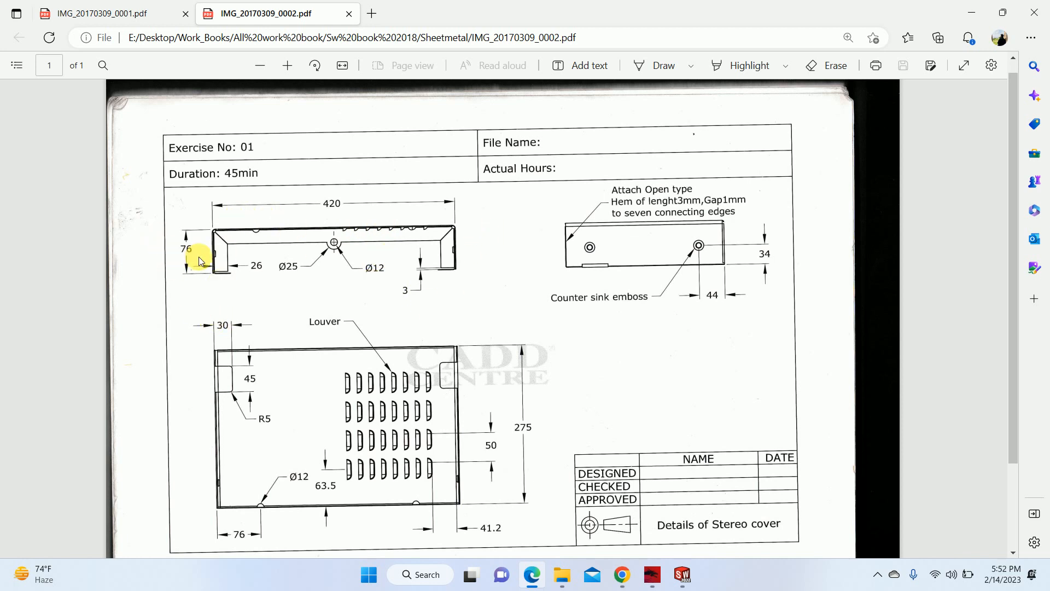
{"action": "scroll", "coordinate": [191, 268], "scroll_direction": "up", "scroll_amount": 5, "text": "ctrl"}
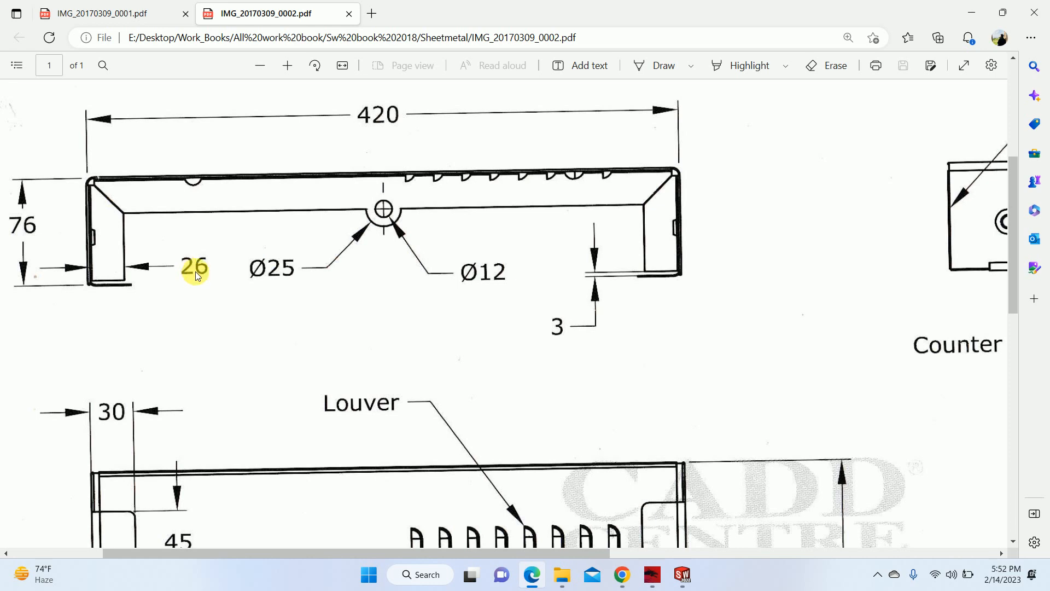
{"action": "scroll", "coordinate": [254, 253], "scroll_direction": "down", "scroll_amount": 2, "text": "ctrl"}
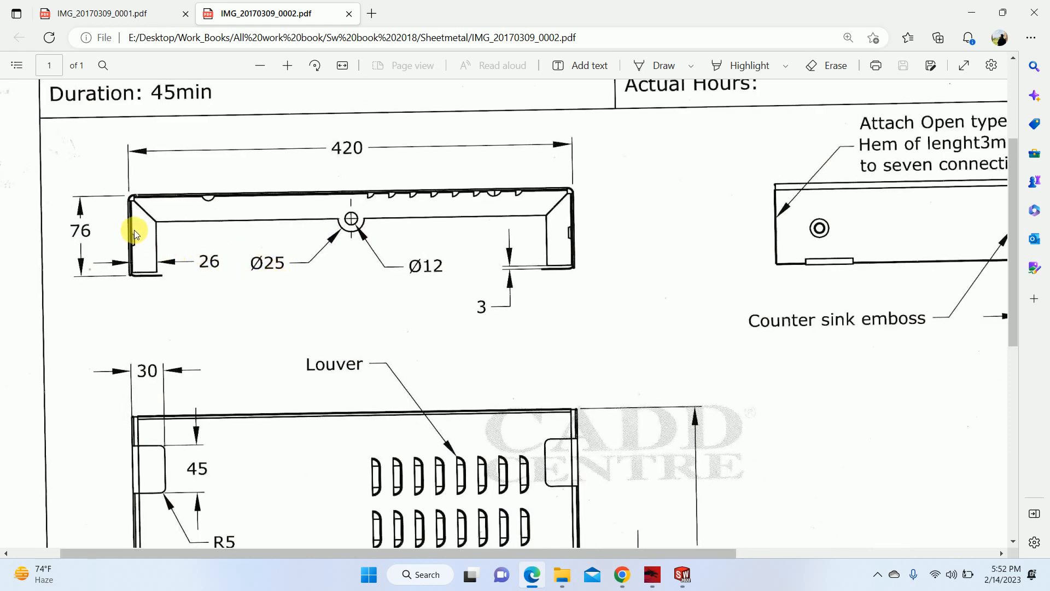
{"action": "scroll", "coordinate": [105, 235], "scroll_direction": "up", "scroll_amount": 2, "text": "ctrl"}
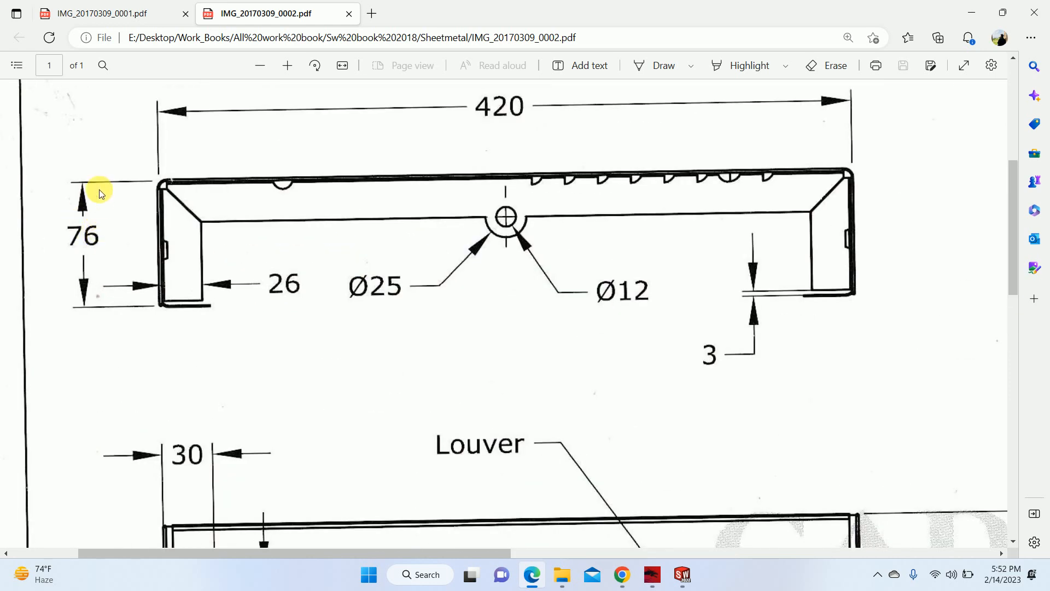
{"action": "scroll", "coordinate": [117, 312], "scroll_direction": "down", "scroll_amount": 1, "text": "ctrl"}
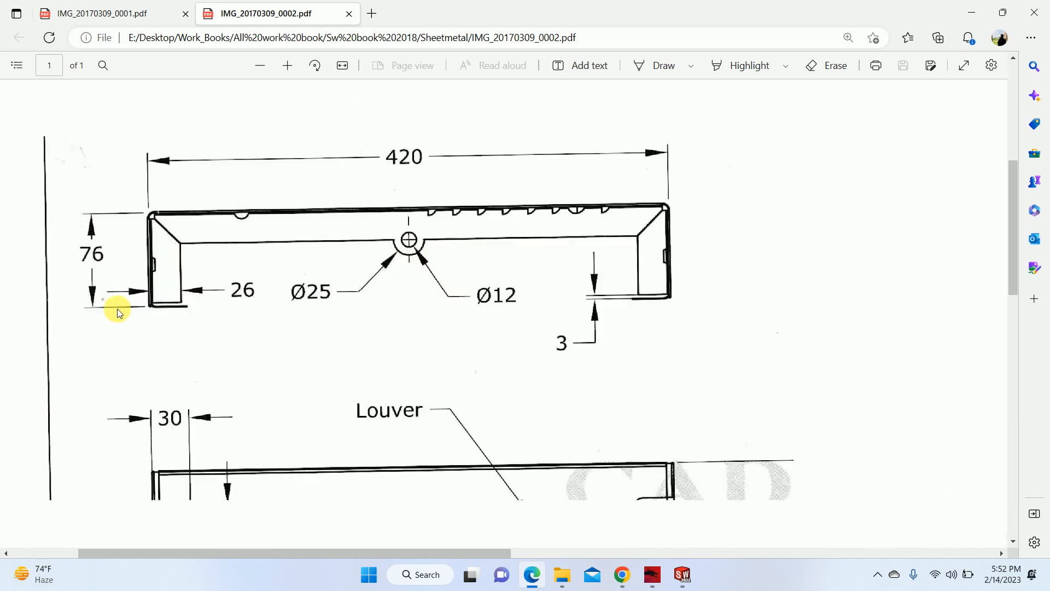
{"action": "scroll", "coordinate": [633, 301], "scroll_direction": "up", "scroll_amount": 3, "text": "ctrl"}
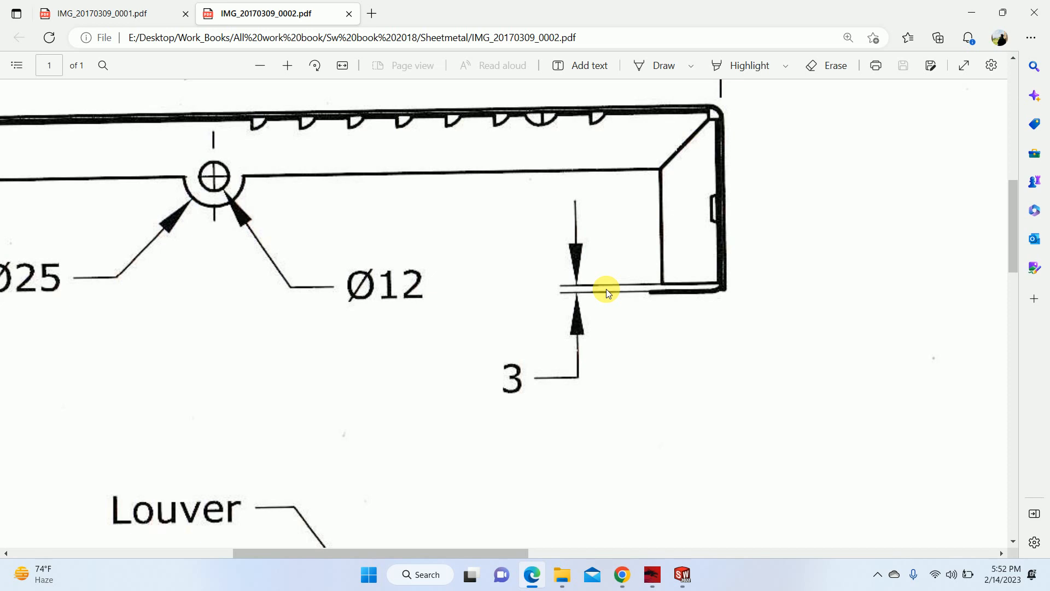
{"action": "scroll", "coordinate": [616, 290], "scroll_direction": "down", "scroll_amount": 2, "text": "ctrl"}
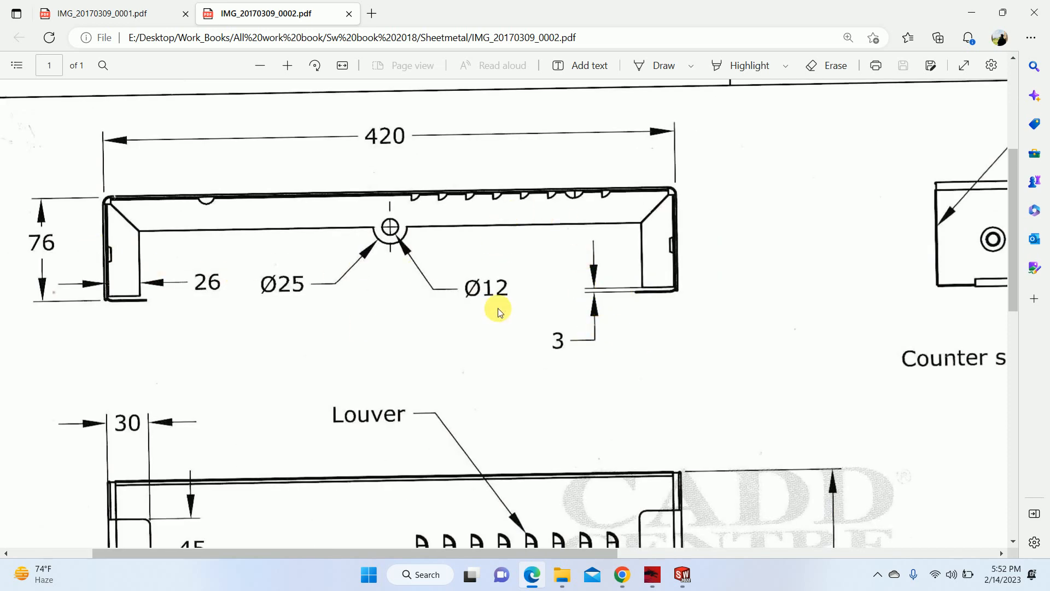
Step: Switch to SOLIDWORKS and lay out downward edge flanges about 92 mm long on both 275 mm edges of the base flange
{"action": "left_click", "coordinate": [971, 12]}
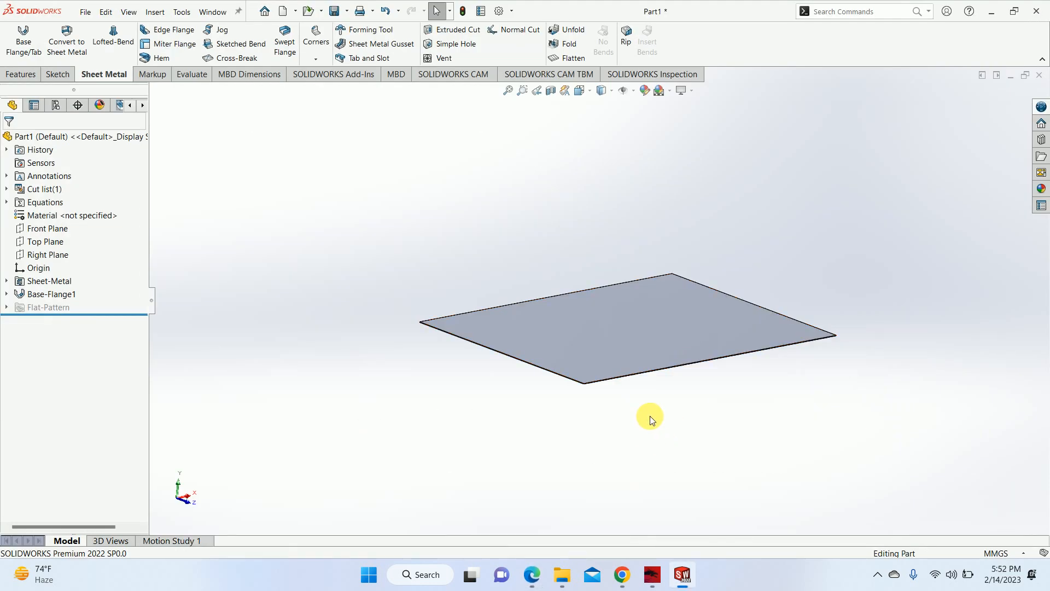
{"action": "left_click", "coordinate": [167, 30]}
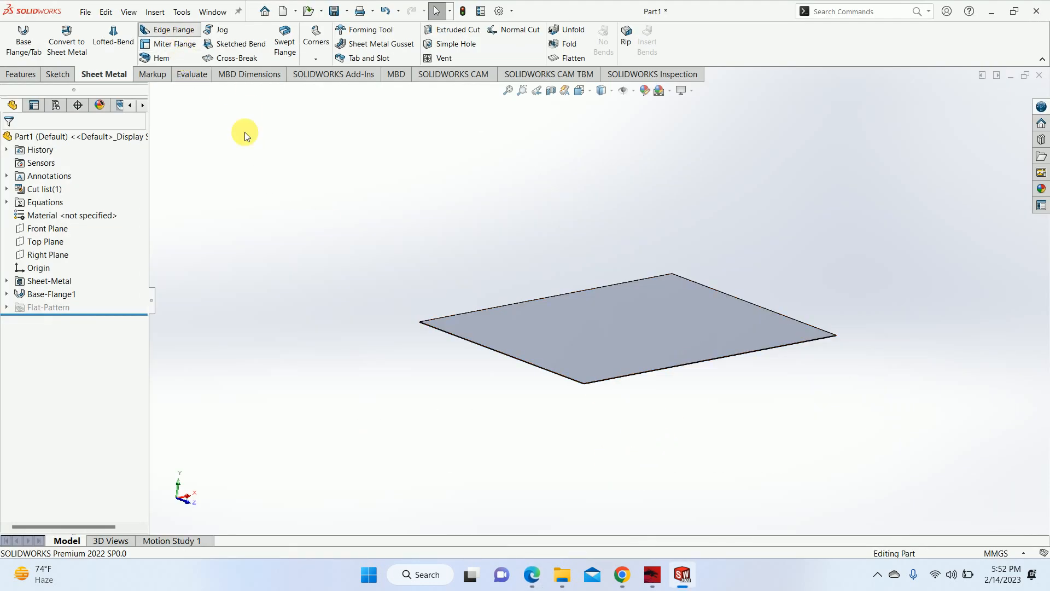
{"action": "left_click", "coordinate": [544, 368]}
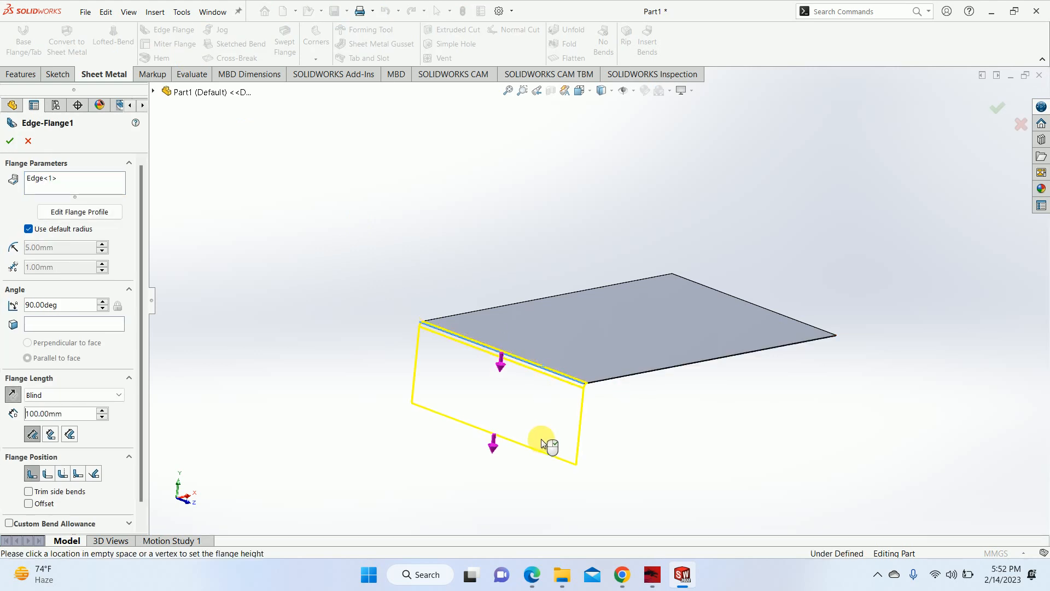
{"action": "left_click", "coordinate": [547, 441]}
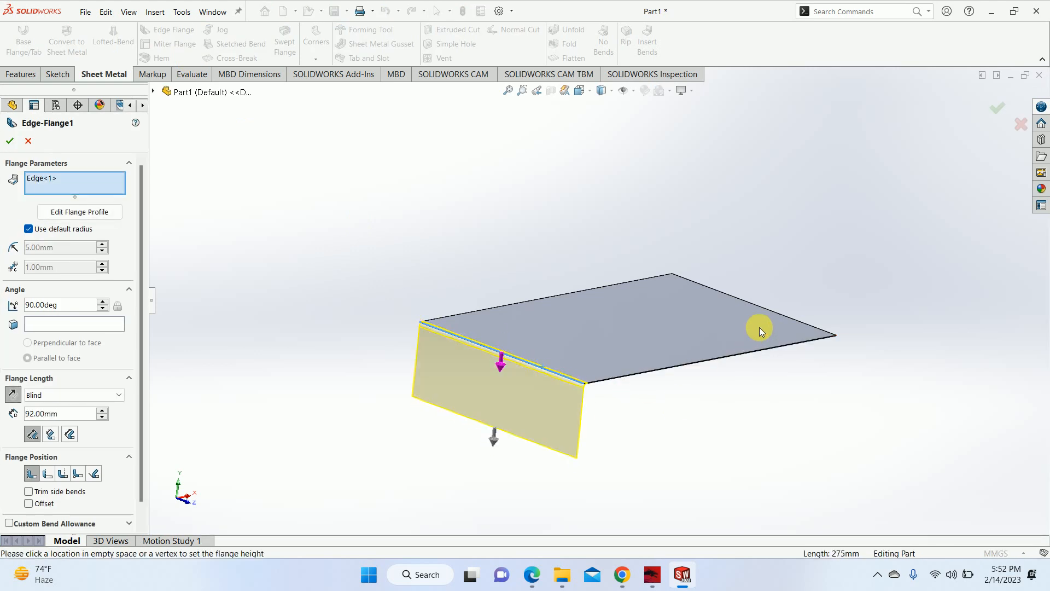
{"action": "left_click", "coordinate": [802, 323]}
{"action": "mouse_move", "coordinate": [795, 410]}
{"action": "middle_mouse_down"}
{"action": "mouse_move", "coordinate": [732, 388]}
{"action": "mouse_move", "coordinate": [627, 394]}
{"action": "middle_mouse_up"}
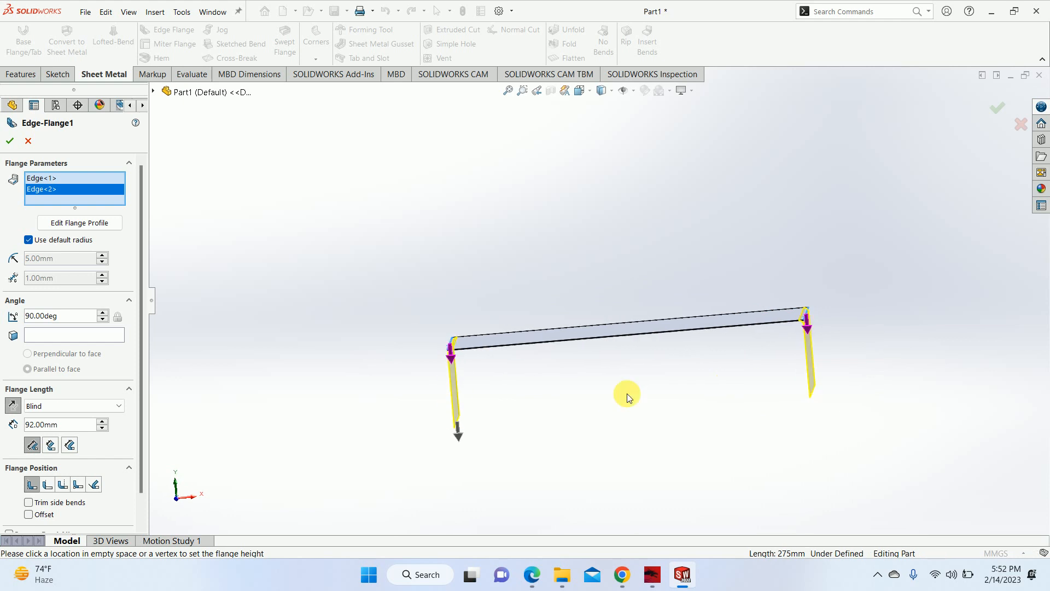
Step: Set the length of both side edge flanges to 73 mm
{"action": "left_click", "coordinate": [76, 425]}
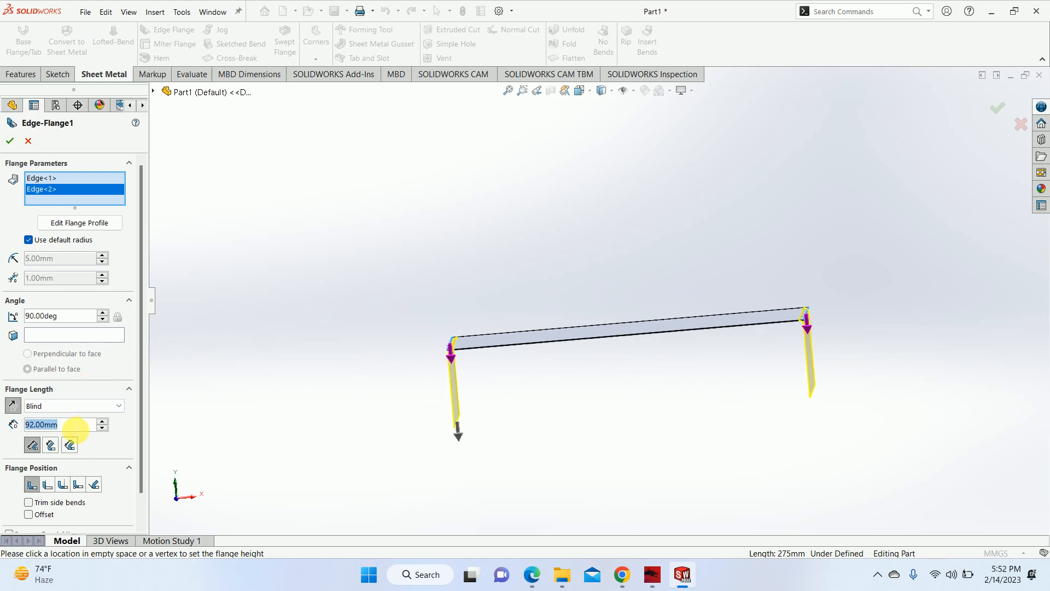
{"action": "type", "text": "73"}
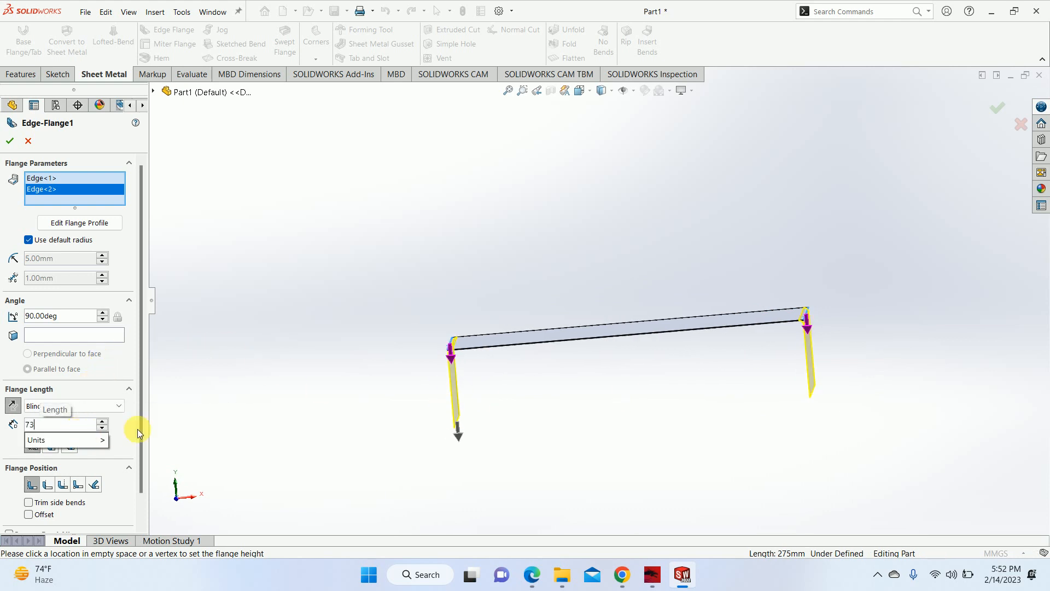
{"action": "key", "text": "Return"}
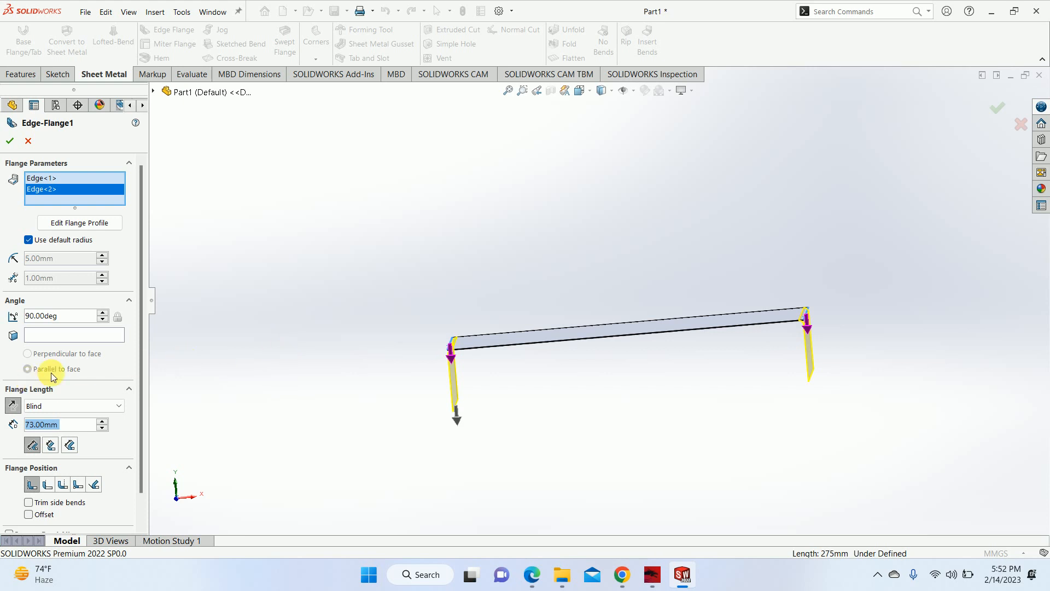
{"action": "scroll", "coordinate": [141, 345], "scroll_direction": "down", "scroll_amount": 2}
{"action": "scroll", "coordinate": [537, 378], "scroll_direction": "down", "scroll_amount": 4}
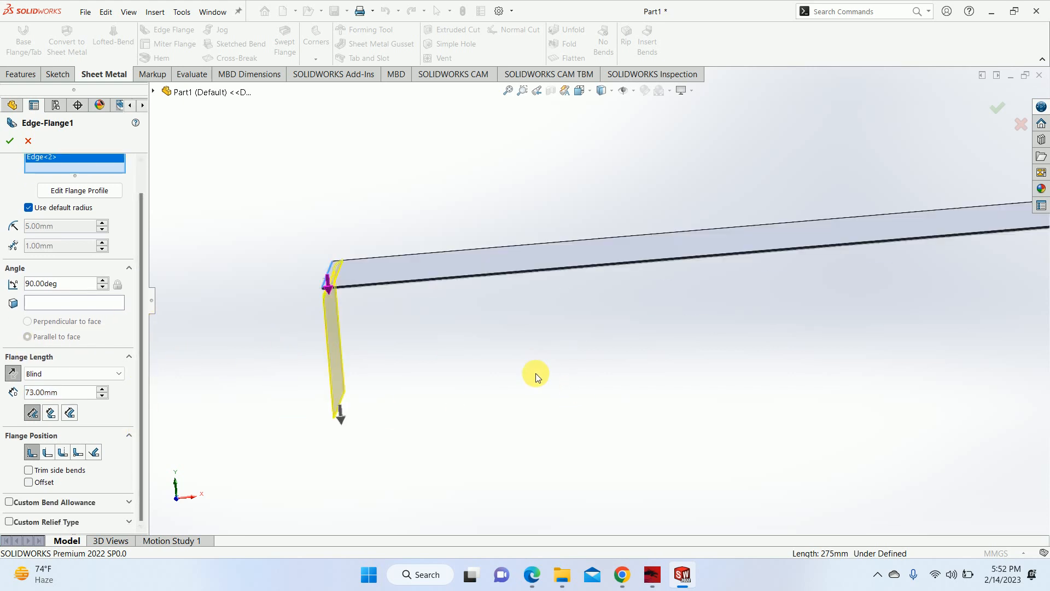
{"action": "middle_click_drag", "start_coordinate": [536, 373], "coordinate": [470, 322]}
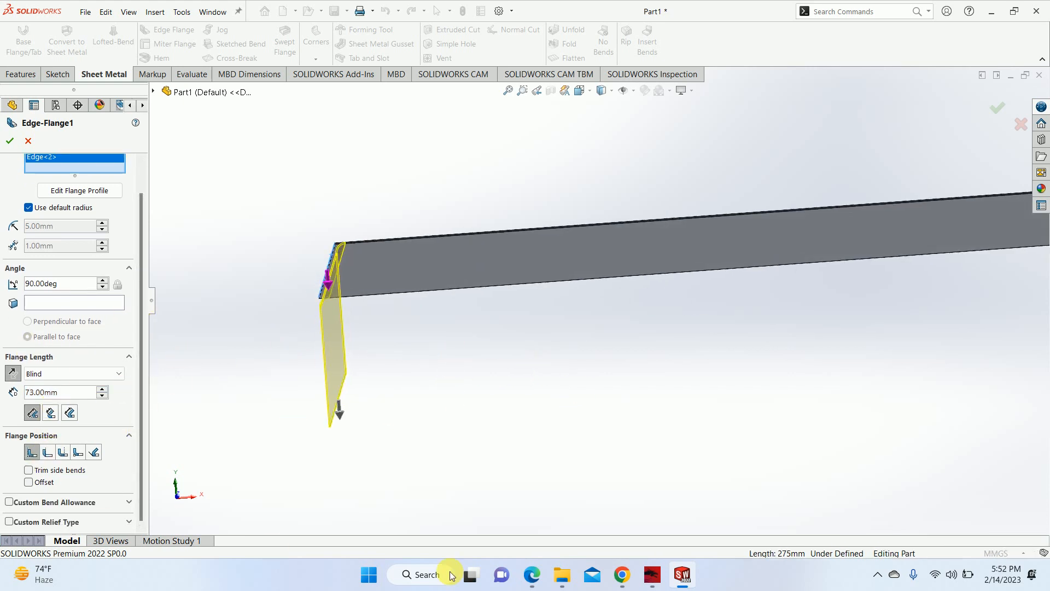
Step: Examine the front, side and plan views of the stereo cover drawing in Edge for the side height and bottom edge details
{"action": "left_click", "coordinate": [683, 576]}
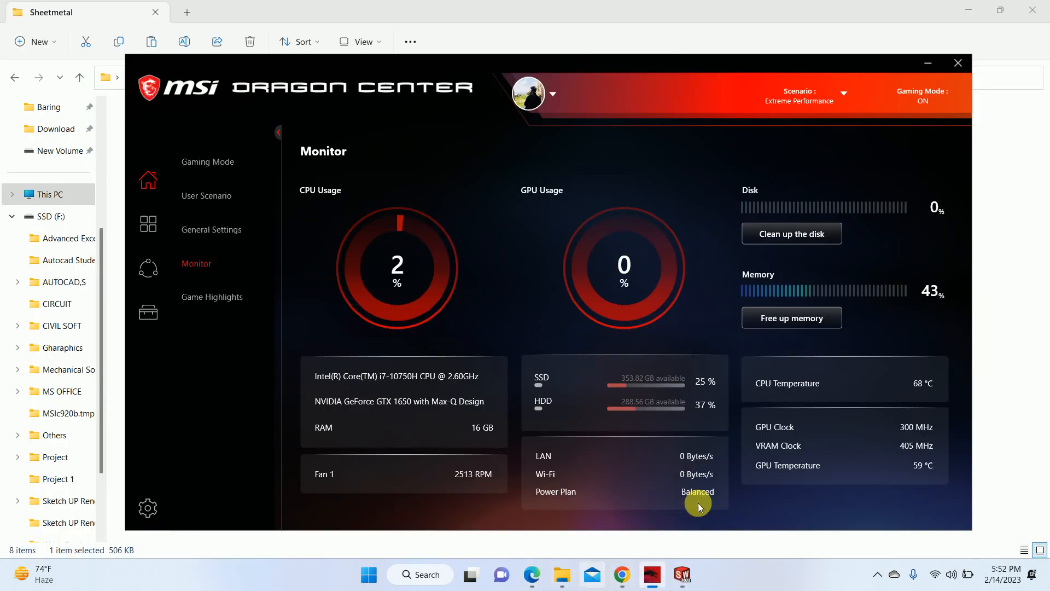
{"action": "left_click", "coordinate": [958, 64]}
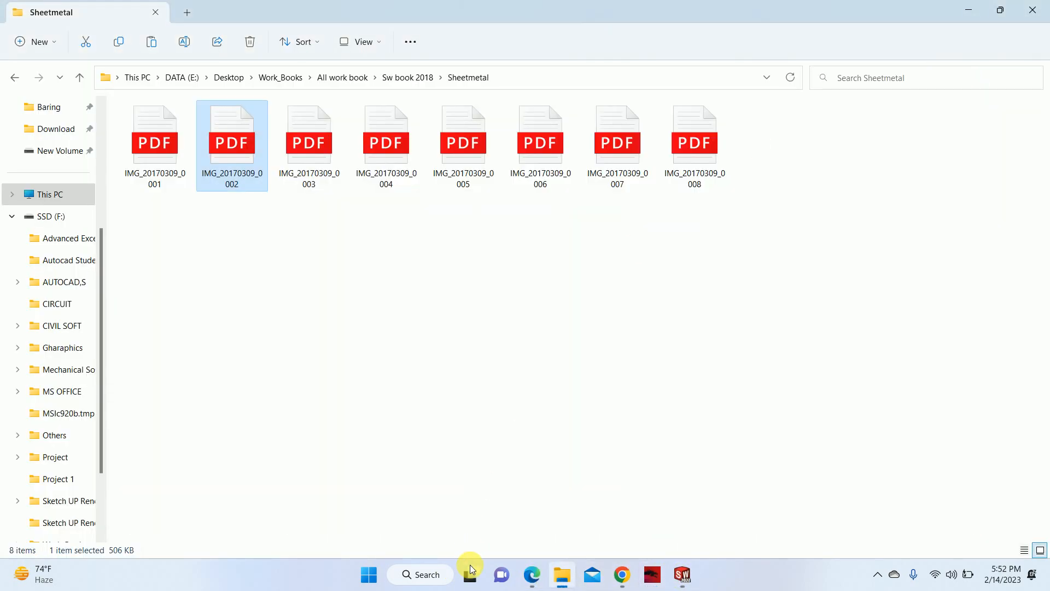
{"action": "left_click", "coordinate": [532, 575]}
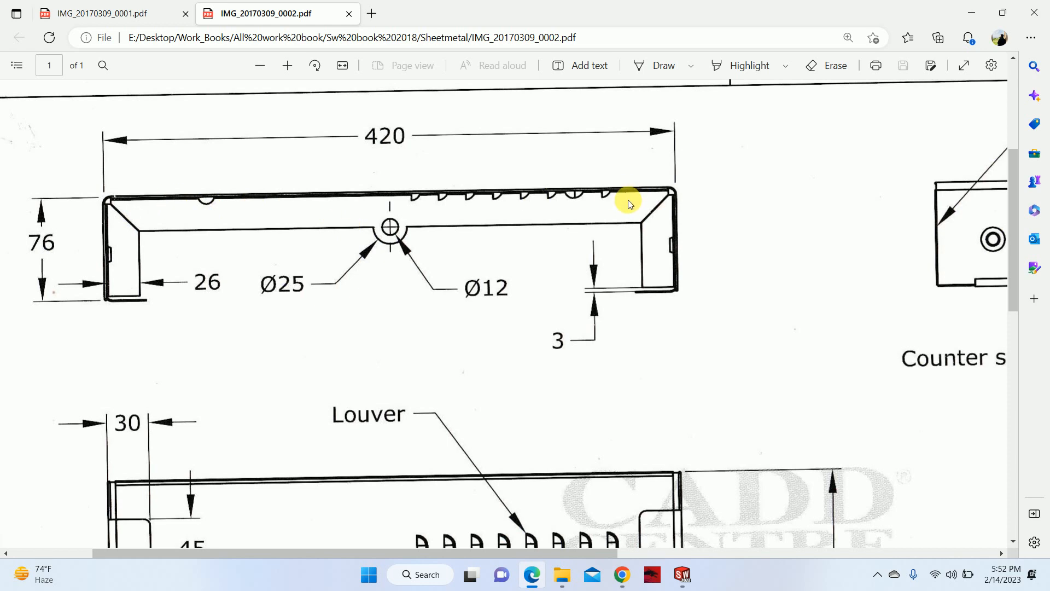
{"action": "scroll", "coordinate": [625, 215], "scroll_direction": "down", "scroll_amount": 3, "text": "ctrl"}
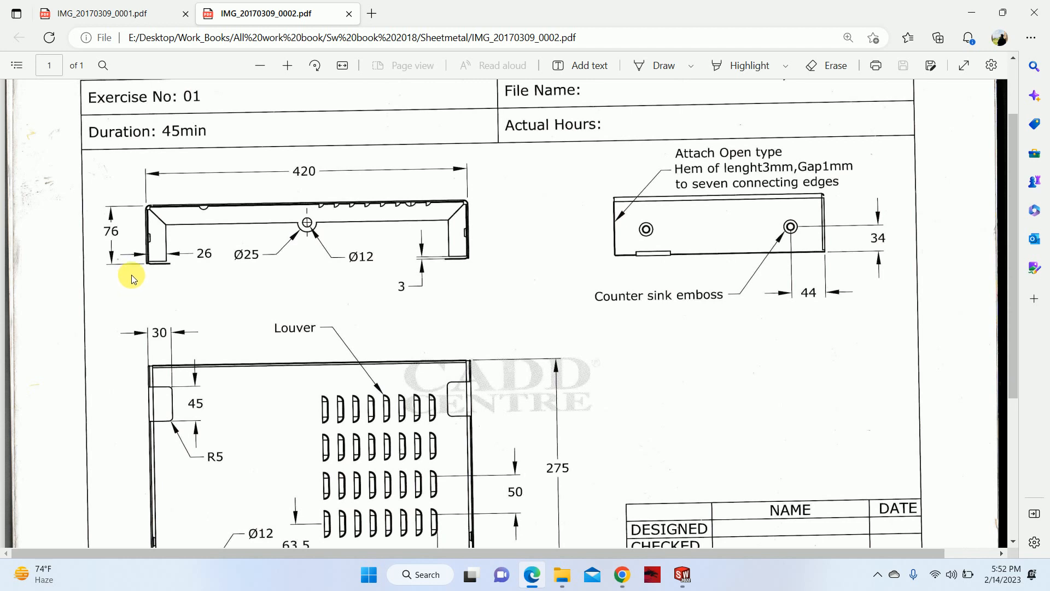
{"action": "scroll", "coordinate": [135, 280], "scroll_direction": "down", "scroll_amount": 3}
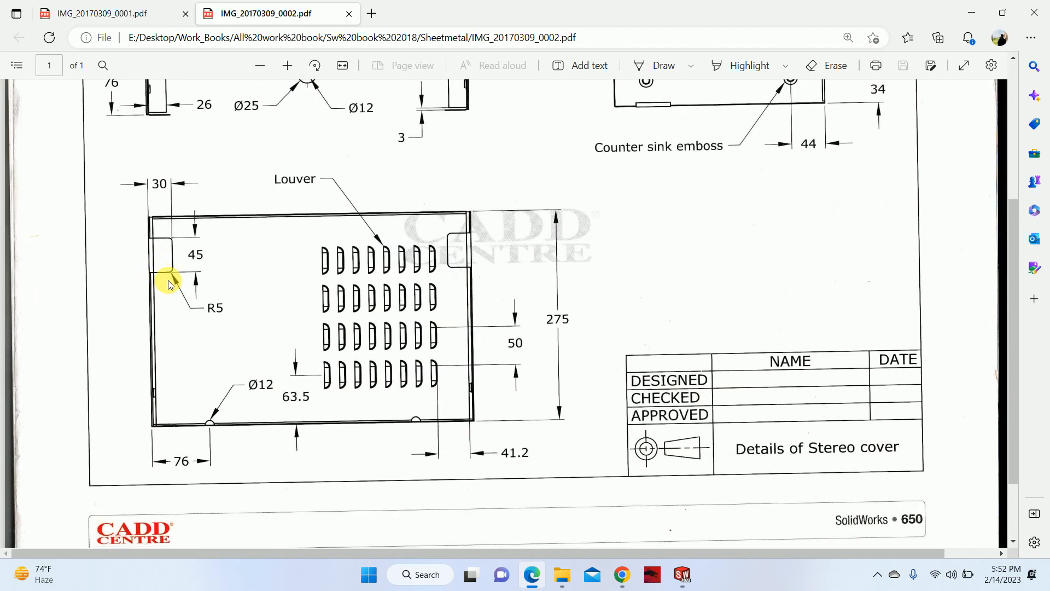
{"action": "scroll", "coordinate": [166, 282], "scroll_direction": "up", "scroll_amount": 2}
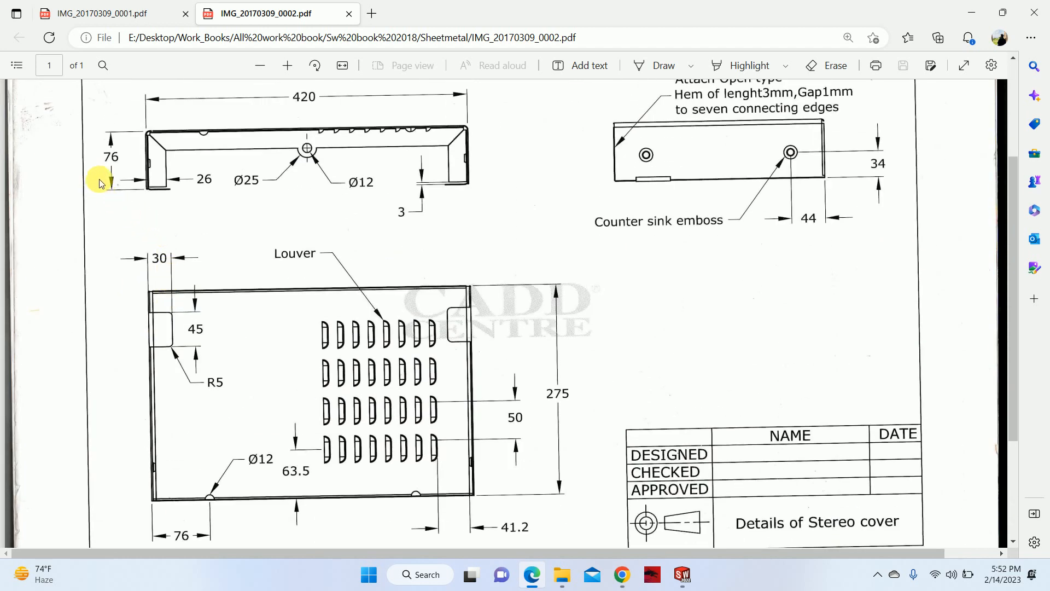
{"action": "scroll", "coordinate": [101, 184], "scroll_direction": "up", "scroll_amount": 1, "text": "ctrl"}
{"action": "scroll", "coordinate": [333, 169], "scroll_direction": "up", "scroll_amount": 2, "text": "ctrl"}
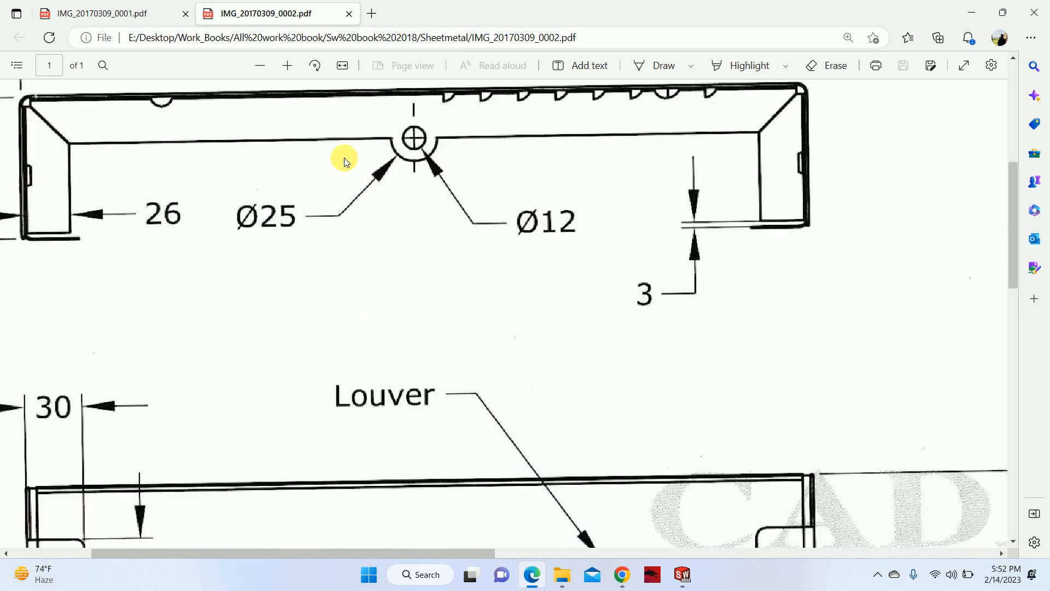
{"action": "scroll", "coordinate": [383, 203], "scroll_direction": "up", "scroll_amount": 5}
{"action": "scroll", "coordinate": [407, 215], "scroll_direction": "down", "scroll_amount": 3, "text": "ctrl"}
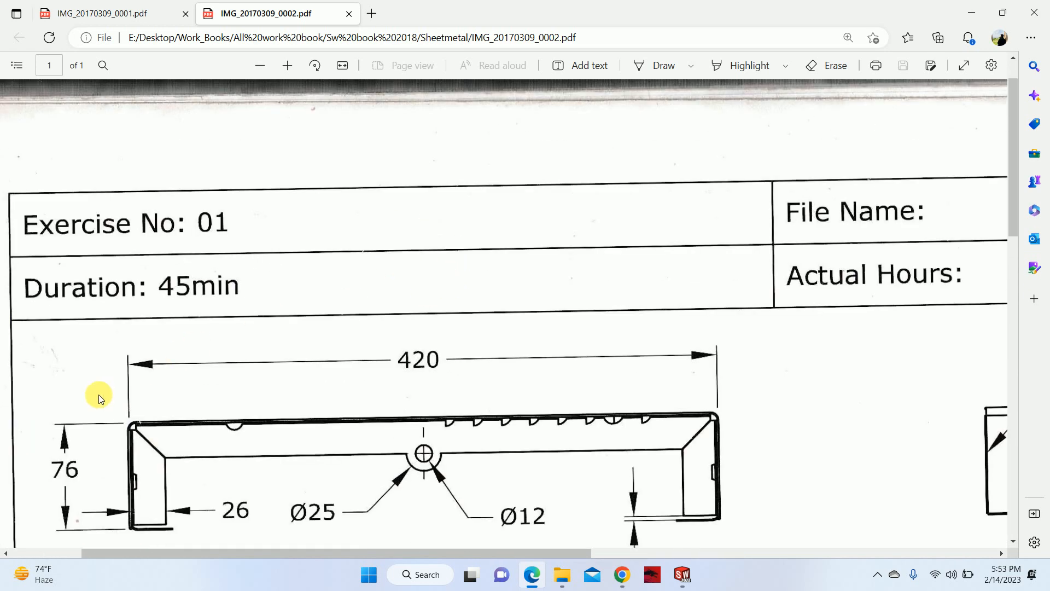
{"action": "left_click", "coordinate": [972, 12]}
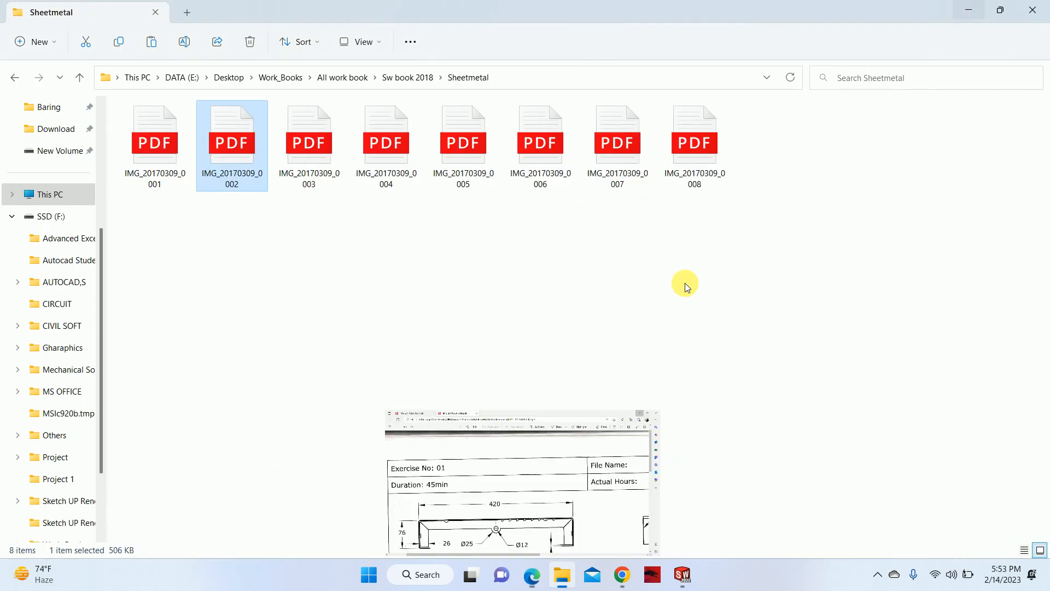
{"action": "left_click", "coordinate": [1042, 6]}
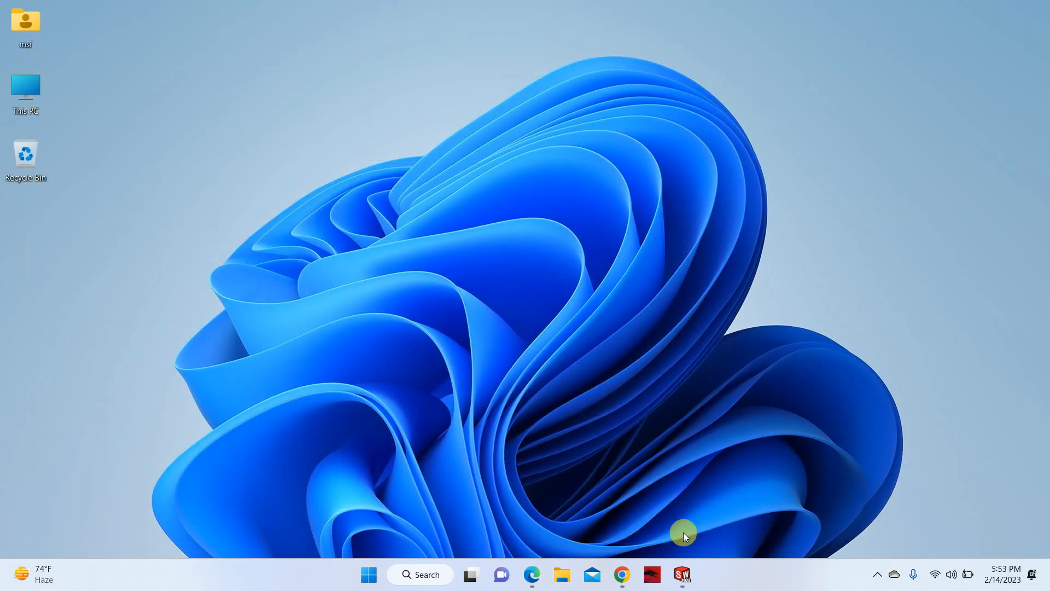
Step: Return to SOLIDWORKS, compare the Material Outside and Material Inside flange positions, choose Material Inside, and create the two side flanges
{"action": "left_click", "coordinate": [682, 575]}
{"action": "mouse_move", "coordinate": [429, 328]}
{"action": "middle_mouse_down"}
{"action": "mouse_move", "coordinate": [431, 304]}
{"action": "mouse_move", "coordinate": [425, 312]}
{"action": "middle_mouse_up"}
{"action": "middle_click_drag", "start_coordinate": [321, 228], "coordinate": [291, 258]}
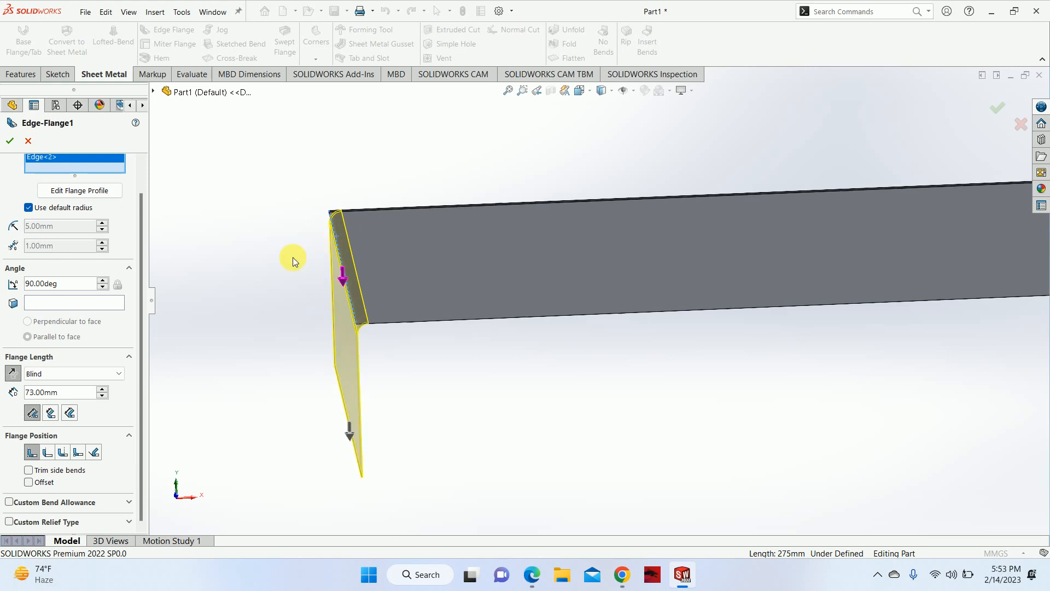
{"action": "left_click", "coordinate": [48, 454]}
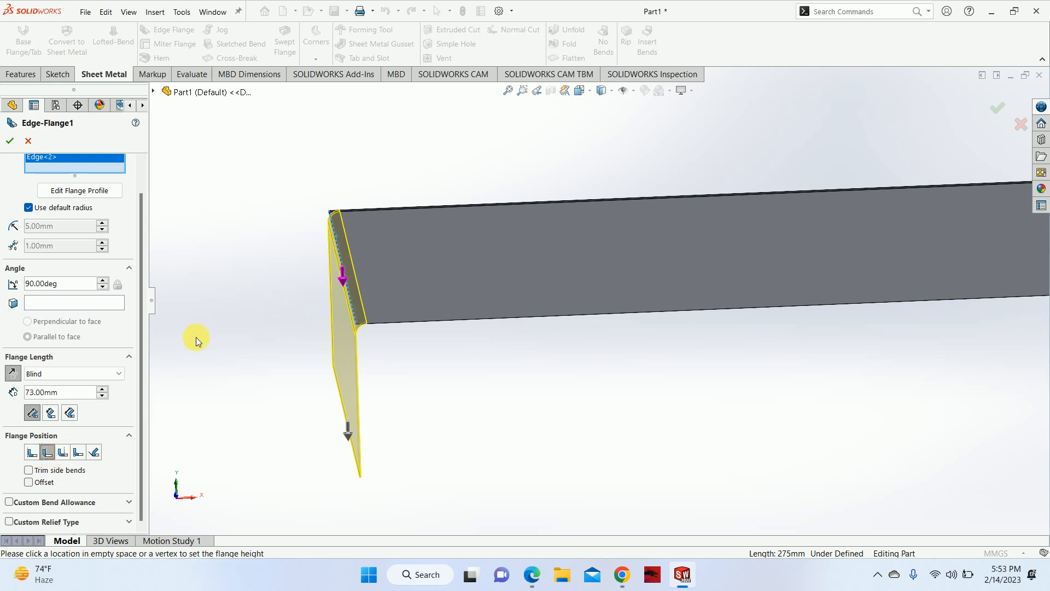
{"action": "left_click", "coordinate": [31, 453]}
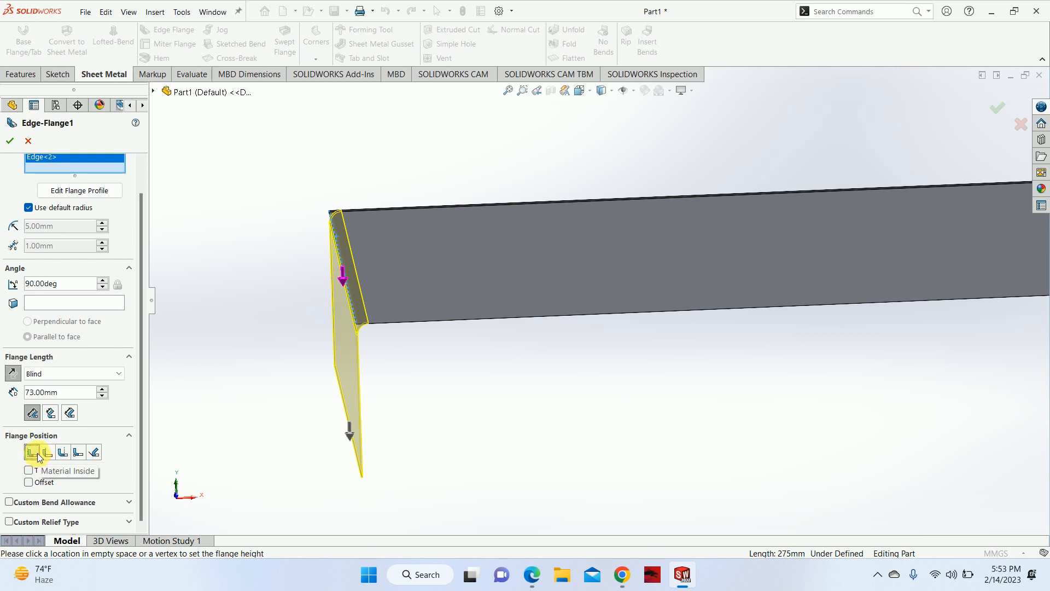
{"action": "scroll", "coordinate": [469, 291], "scroll_direction": "up", "scroll_amount": 3}
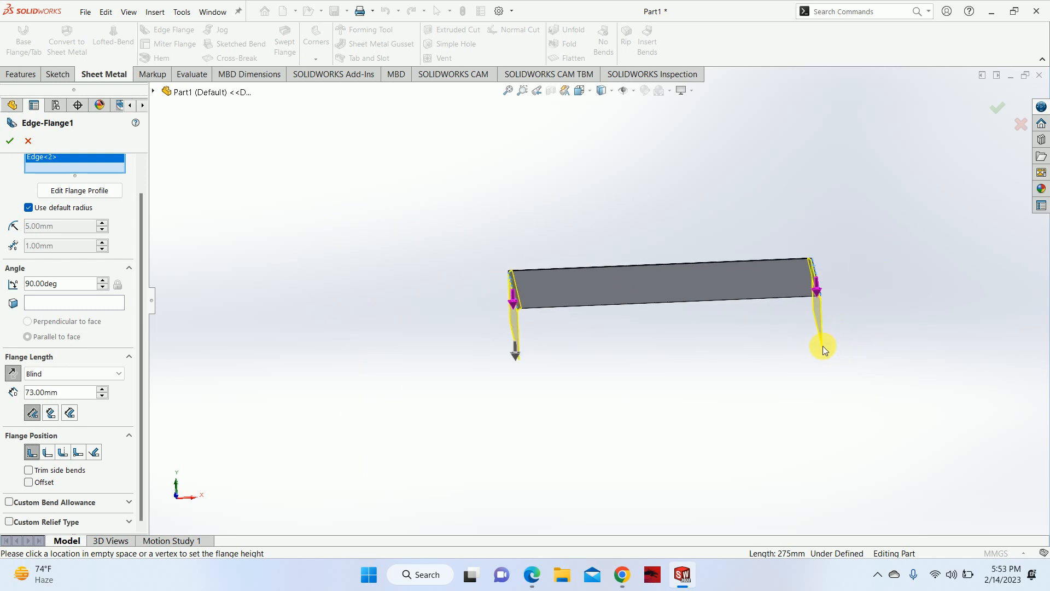
{"action": "left_click", "coordinate": [997, 107]}
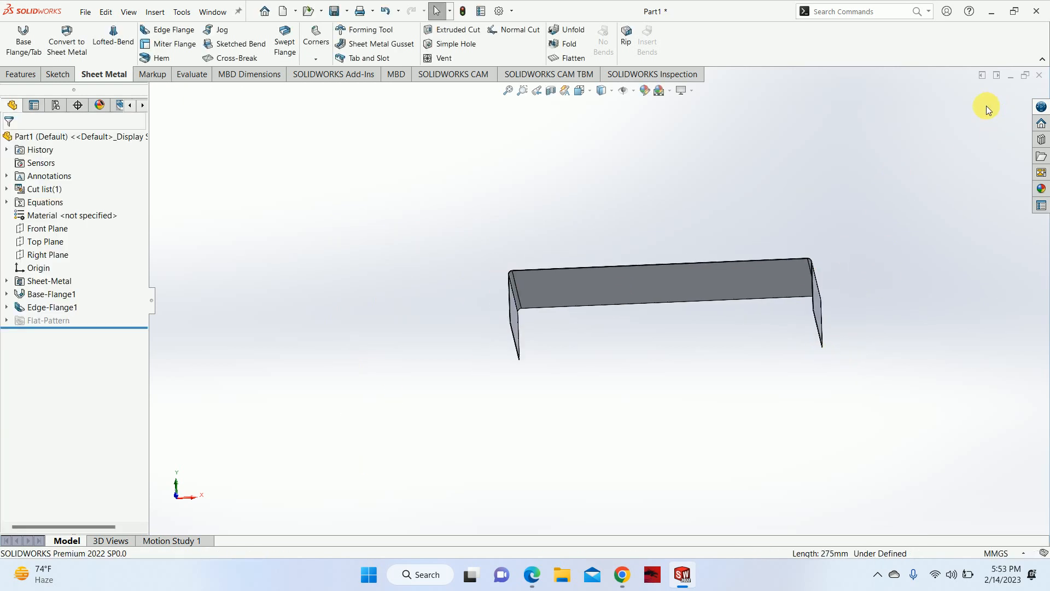
Step: Check the front view of the stereo cover drawing in Edge for the lips at the bottom of the side flanges
{"action": "middle_click_drag", "start_coordinate": [812, 262], "coordinate": [696, 328]}
{"action": "left_click", "coordinate": [623, 570]}
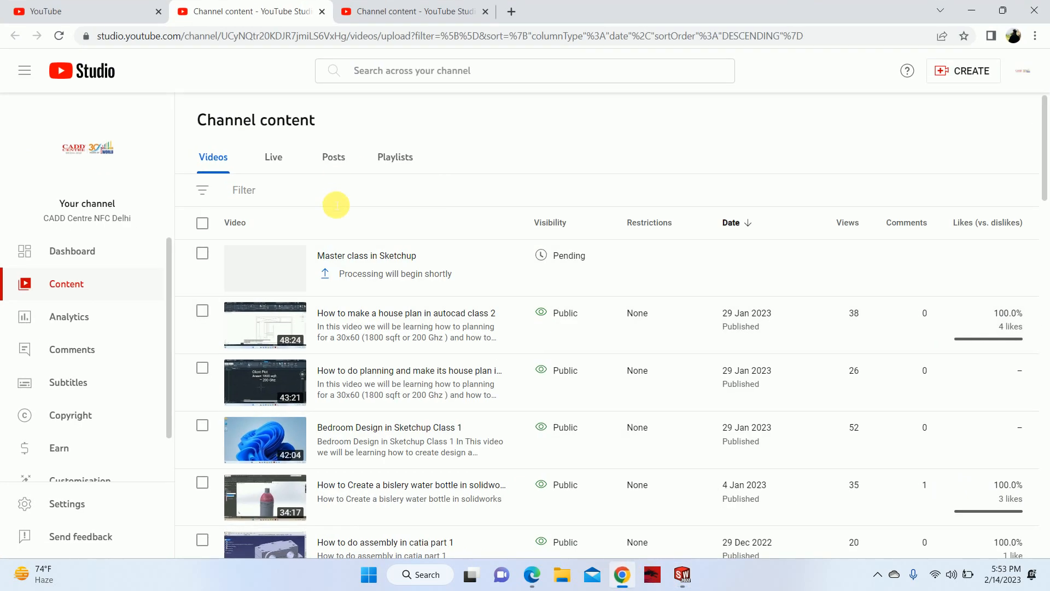
{"action": "left_click", "coordinate": [532, 574]}
{"action": "scroll", "coordinate": [450, 289], "scroll_direction": "down", "scroll_amount": 4}
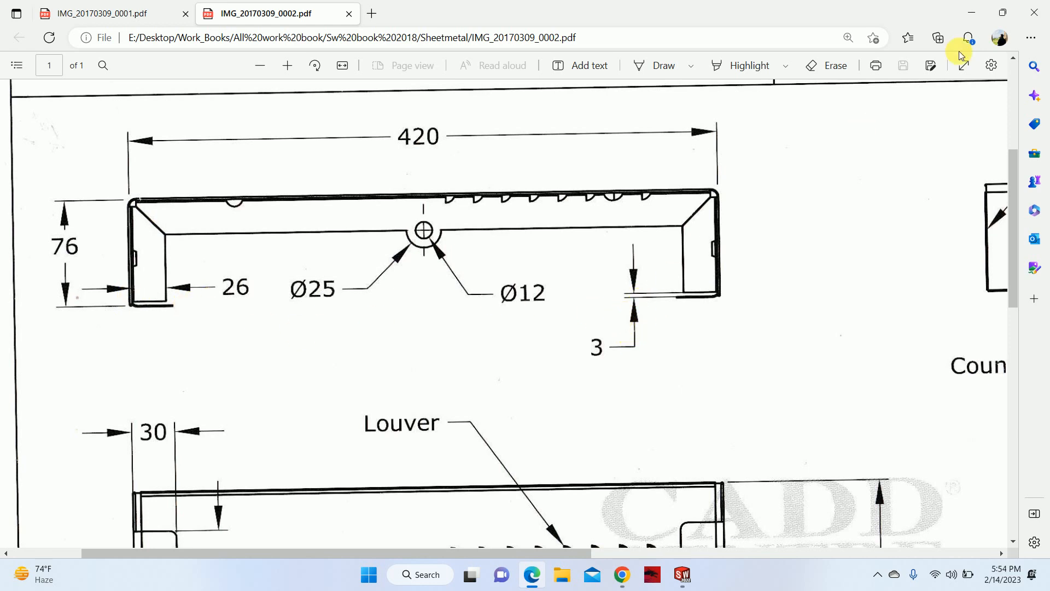
{"action": "left_click", "coordinate": [971, 12]}
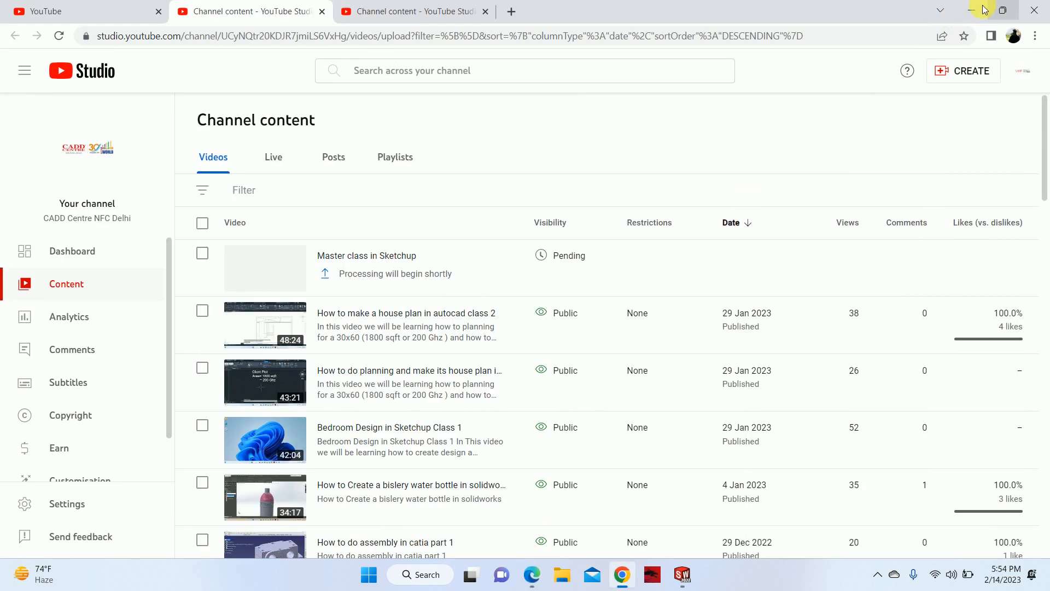
{"action": "left_click", "coordinate": [972, 10]}
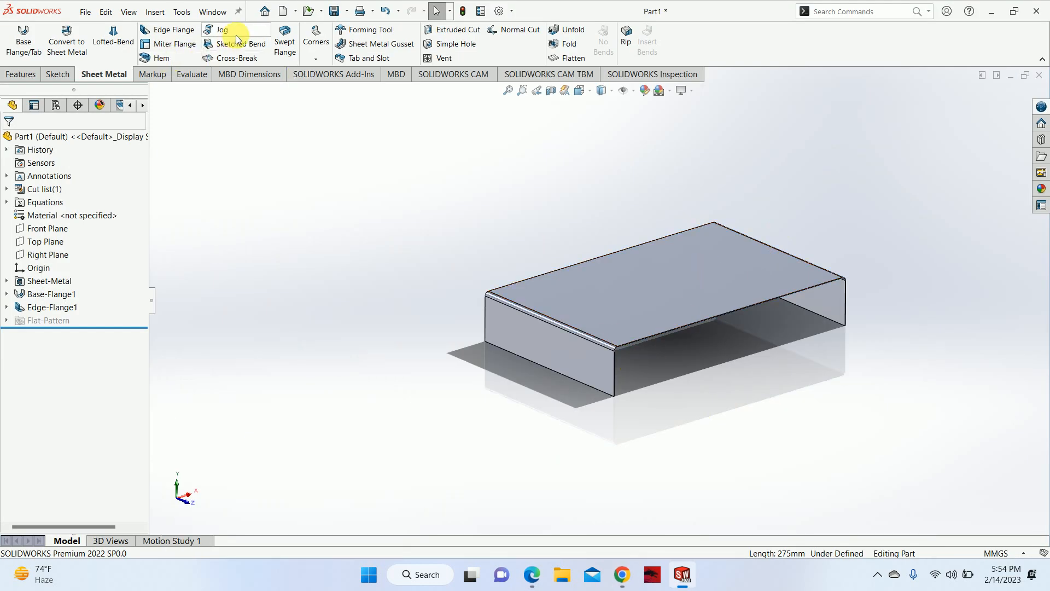
Step: Lay out inward edge flanges about 94 mm long on the bottom edges of both side flanges
{"action": "left_click", "coordinate": [175, 29]}
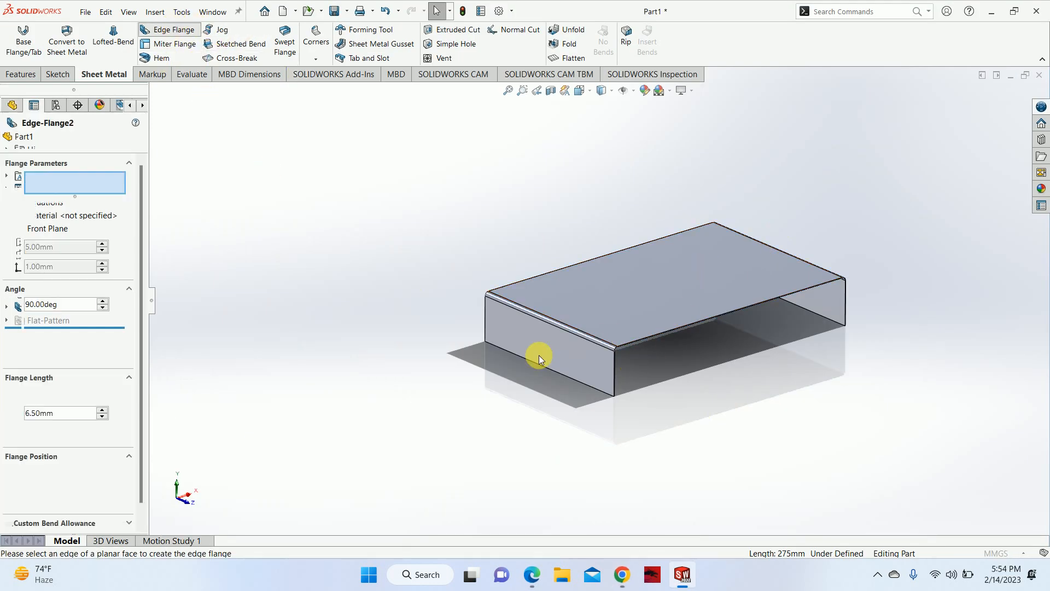
{"action": "left_click", "coordinate": [587, 385]}
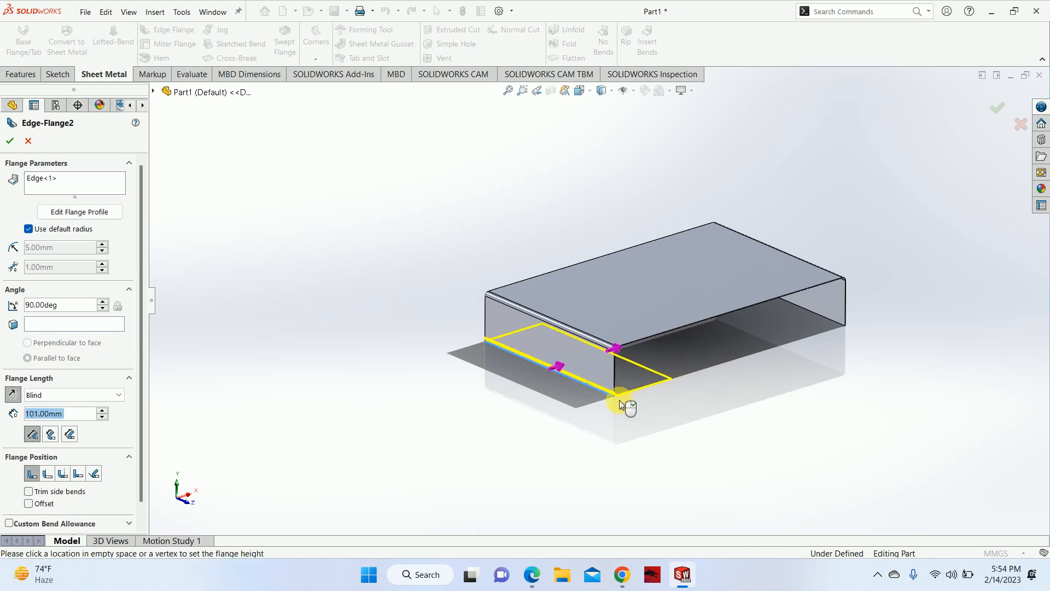
{"action": "left_click", "coordinate": [616, 402]}
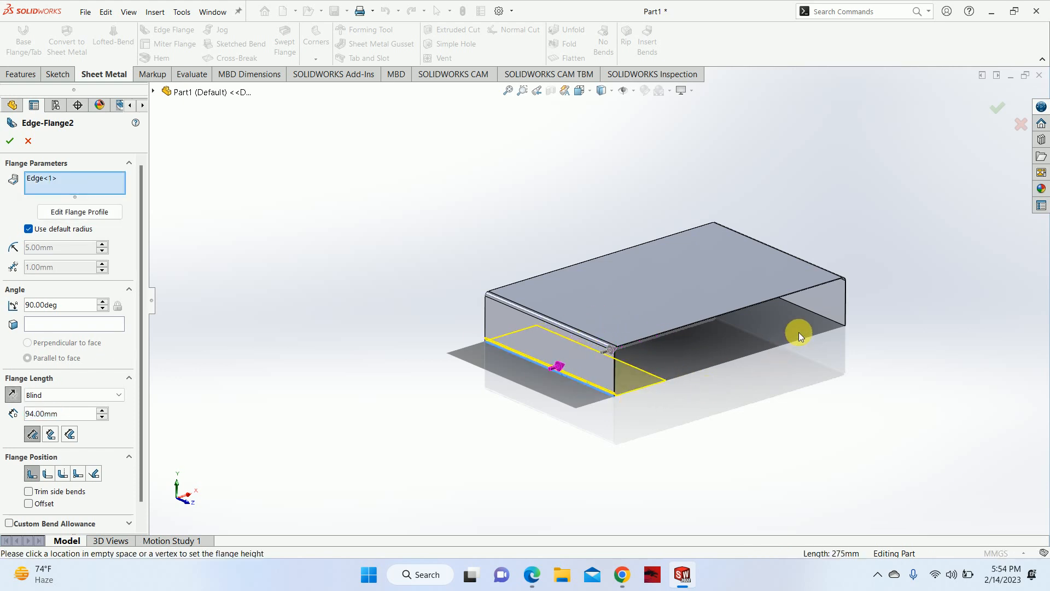
{"action": "left_click", "coordinate": [832, 322]}
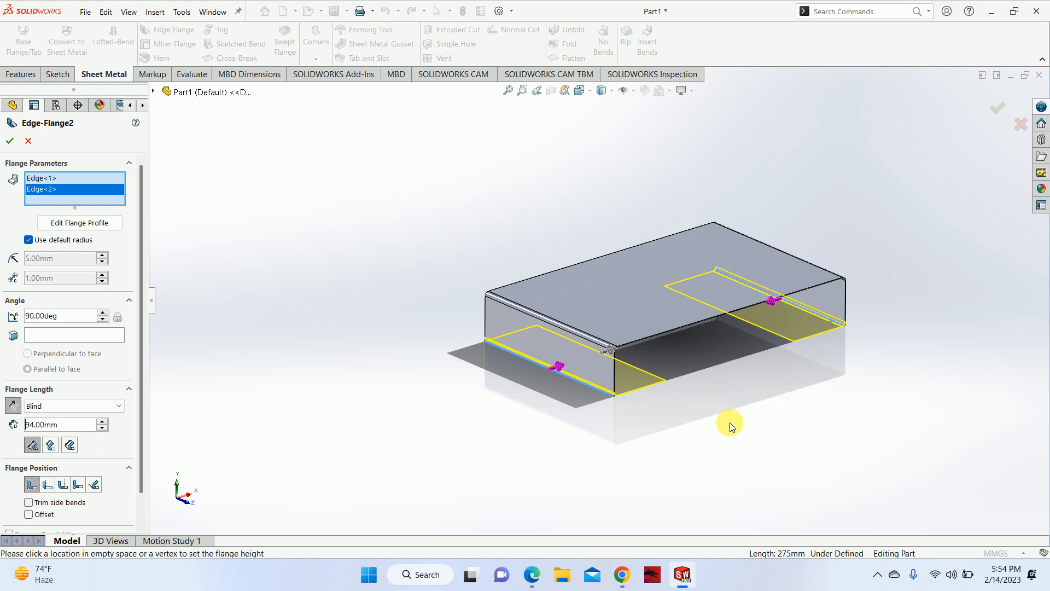
Step: Switch to the stereo cover drawing in Edge and examine the bottom lips in the front and plan views for their length and offset
{"action": "left_click", "coordinate": [622, 574]}
{"action": "left_click", "coordinate": [971, 11]}
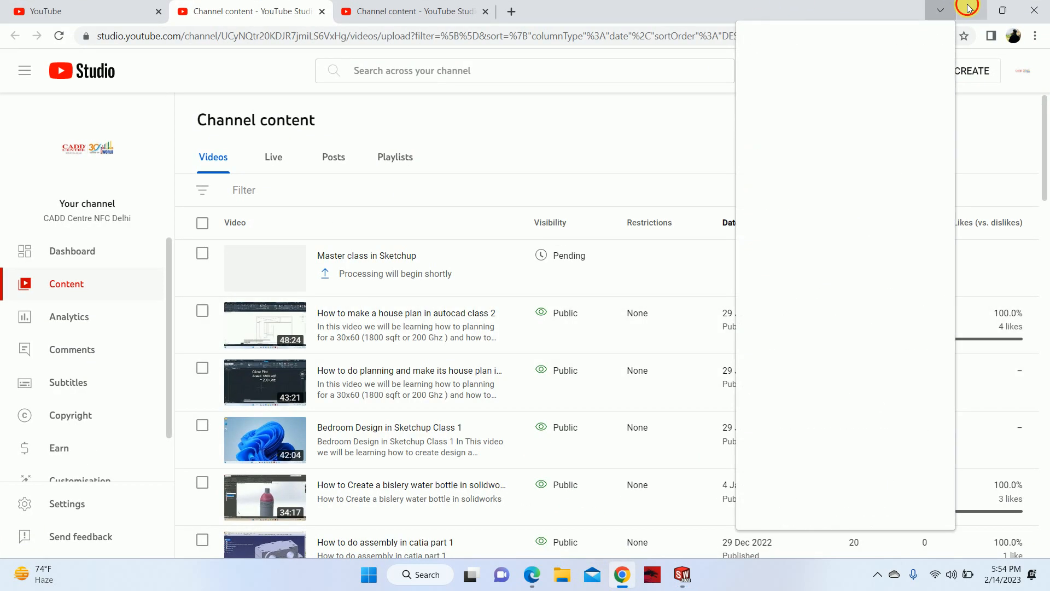
{"action": "left_click", "coordinate": [532, 574]}
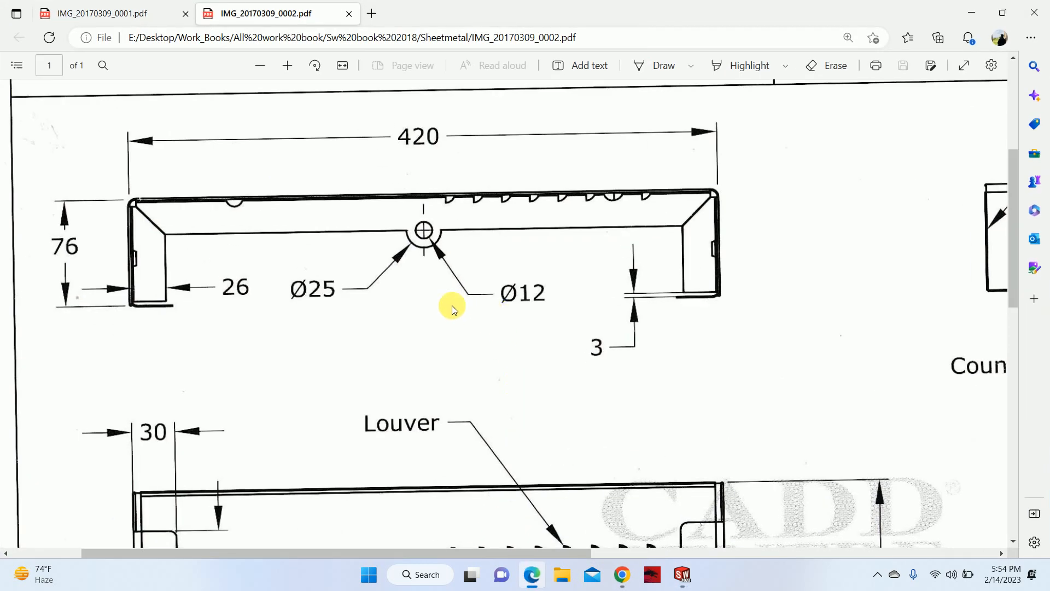
{"action": "scroll", "coordinate": [173, 300], "scroll_direction": "down", "scroll_amount": 3, "text": "ctrl"}
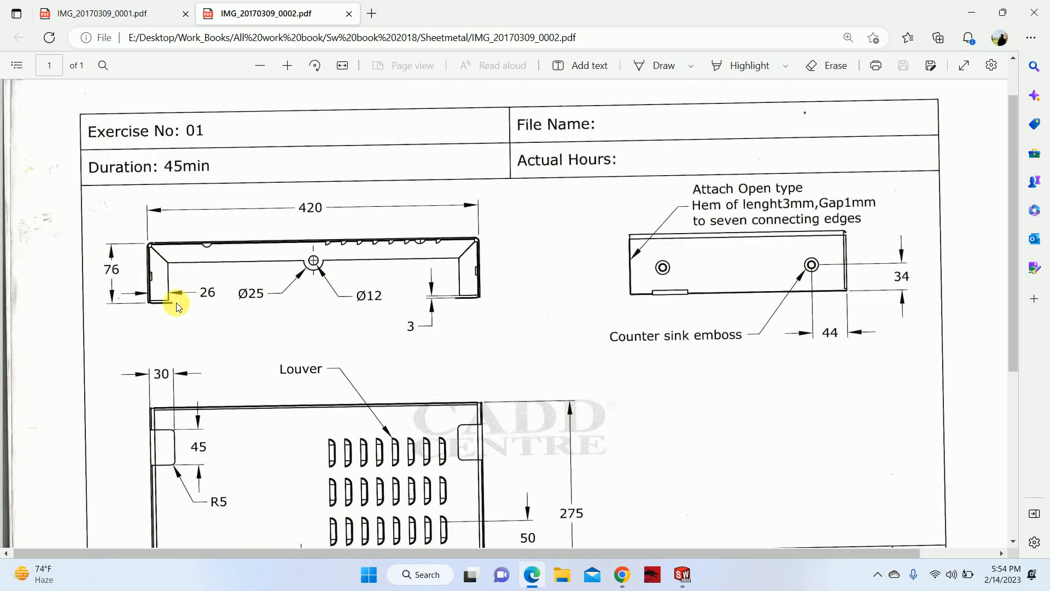
{"action": "scroll", "coordinate": [176, 301], "scroll_direction": "down", "scroll_amount": 1, "text": "ctrl"}
{"action": "scroll", "coordinate": [216, 285], "scroll_direction": "up", "scroll_amount": 4, "text": "ctrl"}
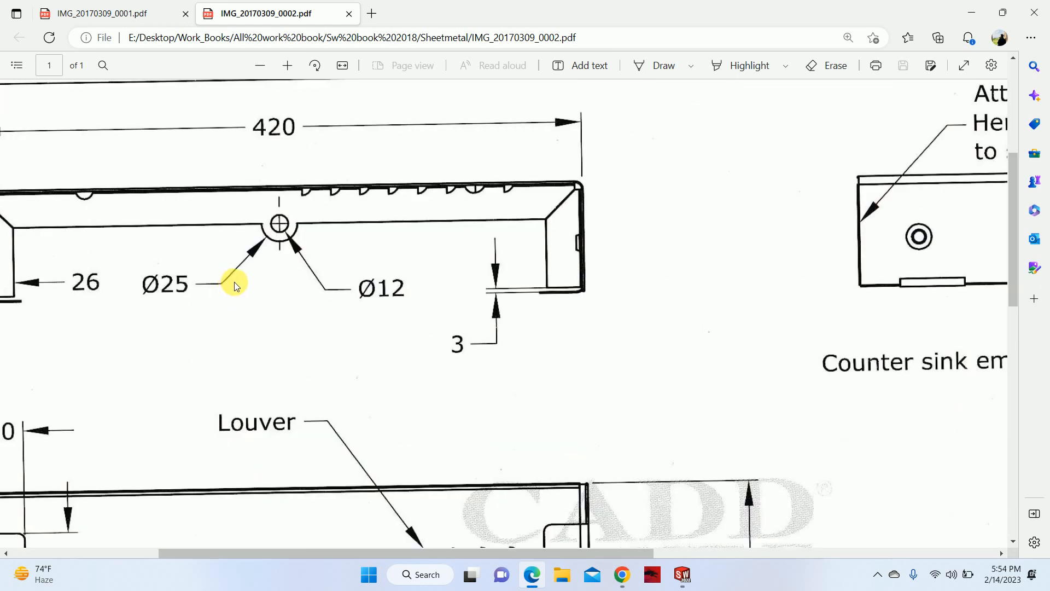
{"action": "scroll", "coordinate": [471, 286], "scroll_direction": "down", "scroll_amount": 2, "text": "ctrl"}
{"action": "scroll", "coordinate": [160, 297], "scroll_direction": "up", "scroll_amount": 2, "text": "ctrl"}
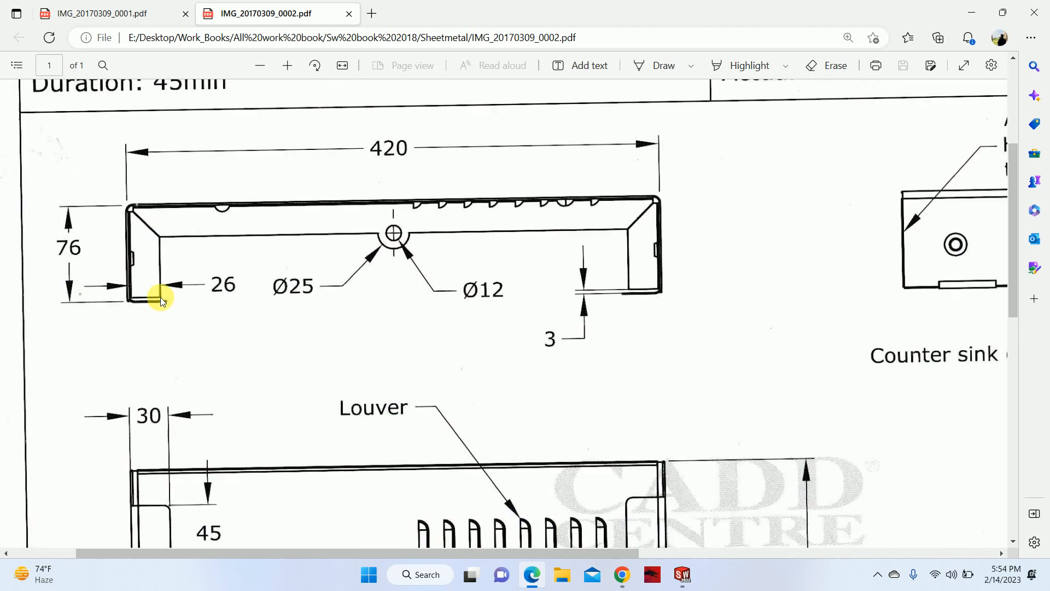
{"action": "scroll", "coordinate": [179, 304], "scroll_direction": "down", "scroll_amount": 2, "text": "ctrl"}
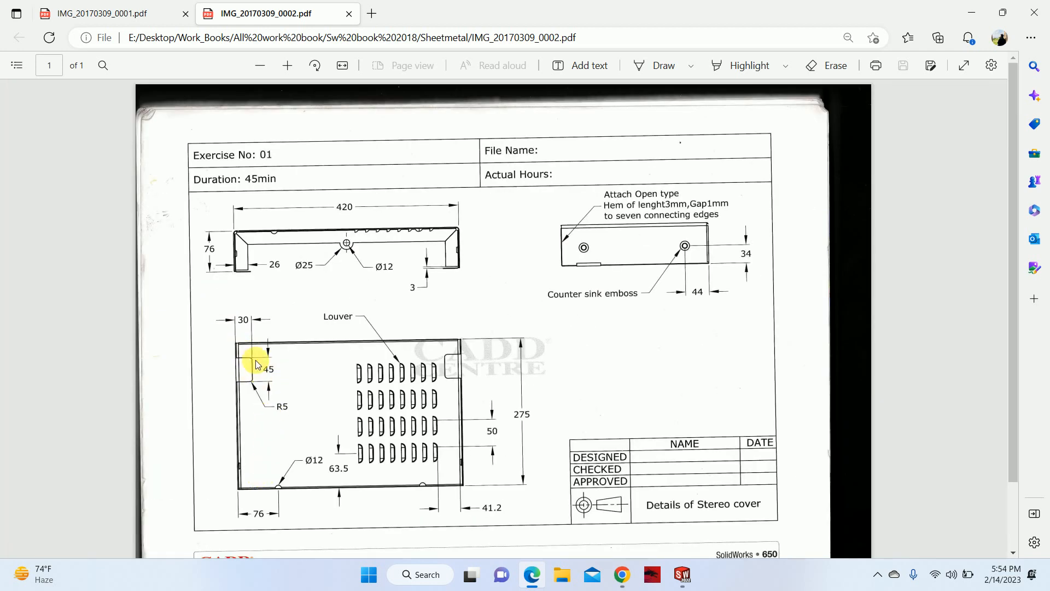
Step: Return to SOLIDWORKS and set the length of the two inward bottom flanges to 30 mm
{"action": "left_click", "coordinate": [973, 11]}
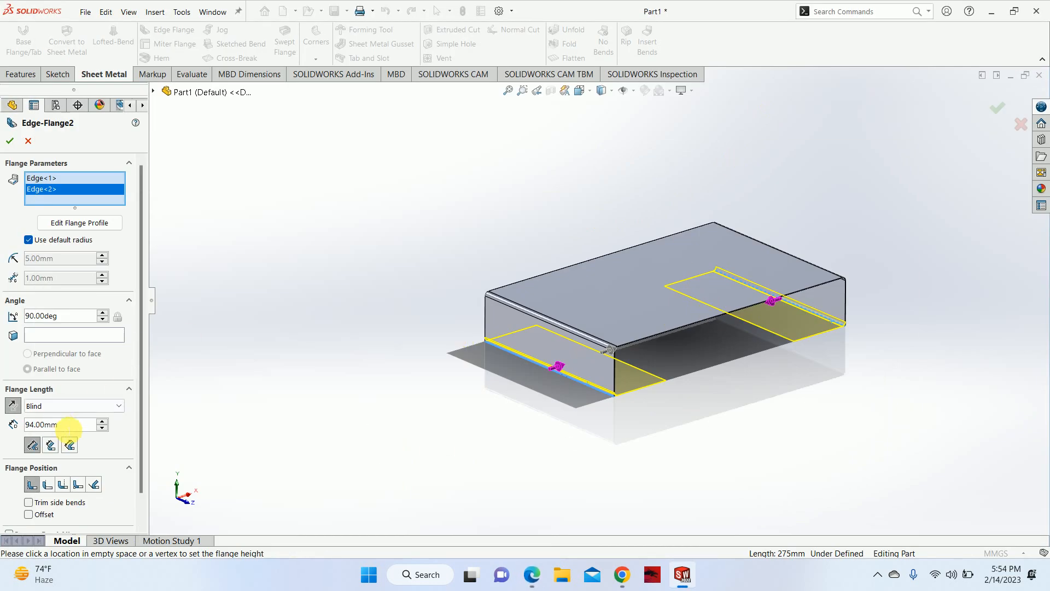
{"action": "double_click", "coordinate": [69, 425]}
{"action": "type", "text": "30"}
{"action": "key", "text": "Return"}
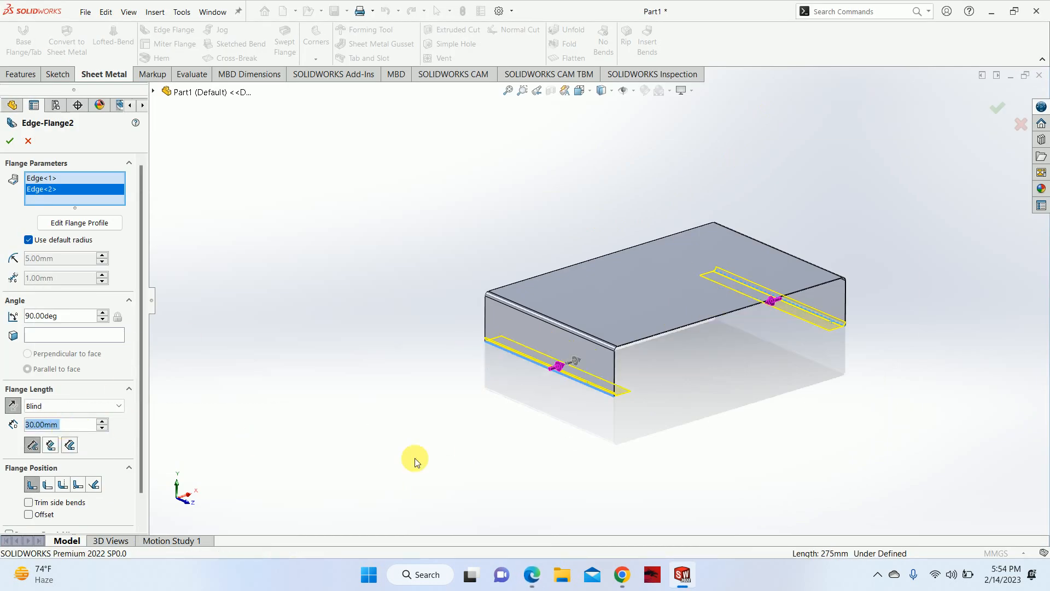
Step: Turn on the position offset for the bottom flanges and set it to 3 mm
{"action": "scroll", "coordinate": [656, 427], "scroll_direction": "down", "scroll_amount": 5}
{"action": "scroll", "coordinate": [484, 340], "scroll_direction": "down", "scroll_amount": 2}
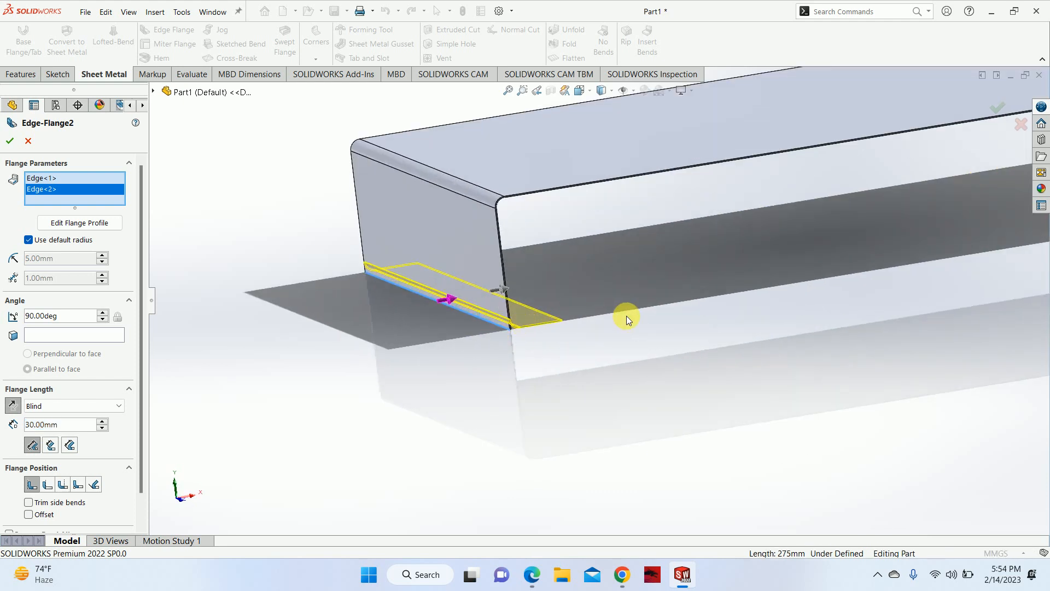
{"action": "middle_click_drag", "start_coordinate": [573, 362], "coordinate": [469, 298]}
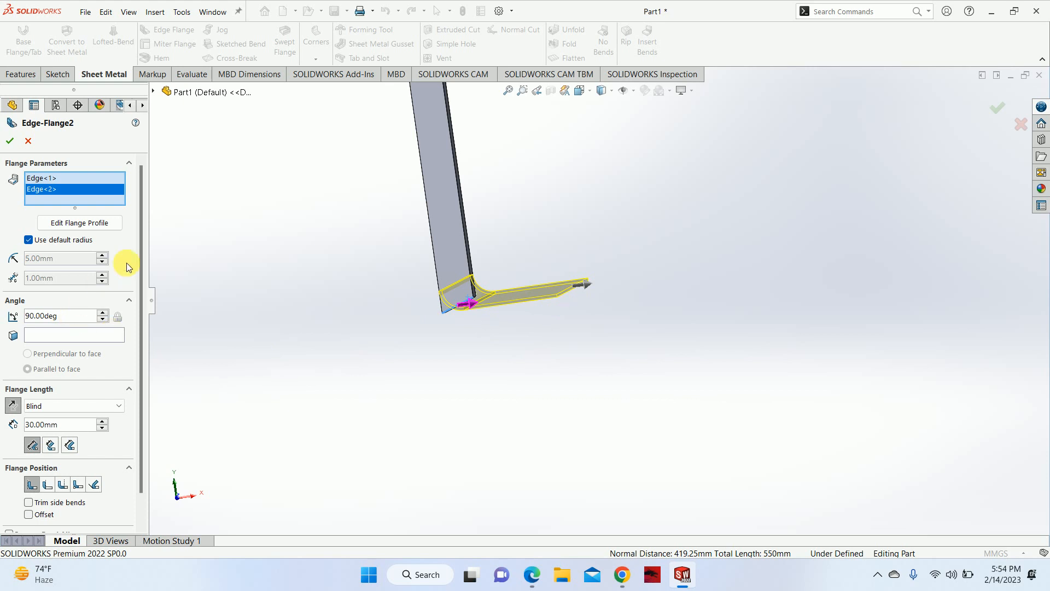
{"action": "scroll", "coordinate": [143, 232], "scroll_direction": "down", "scroll_amount": 2}
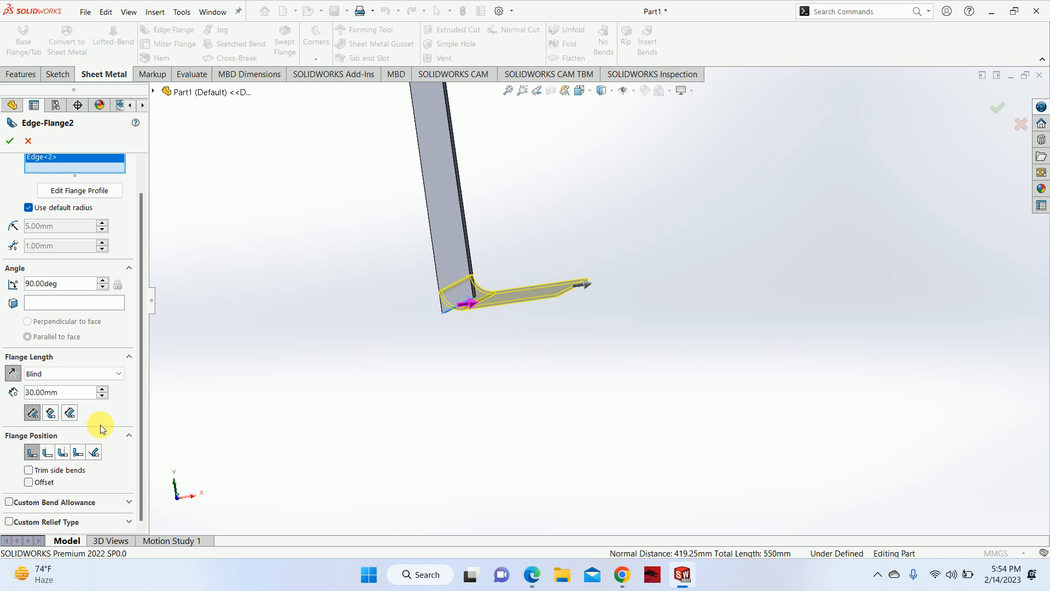
{"action": "left_click", "coordinate": [29, 482]}
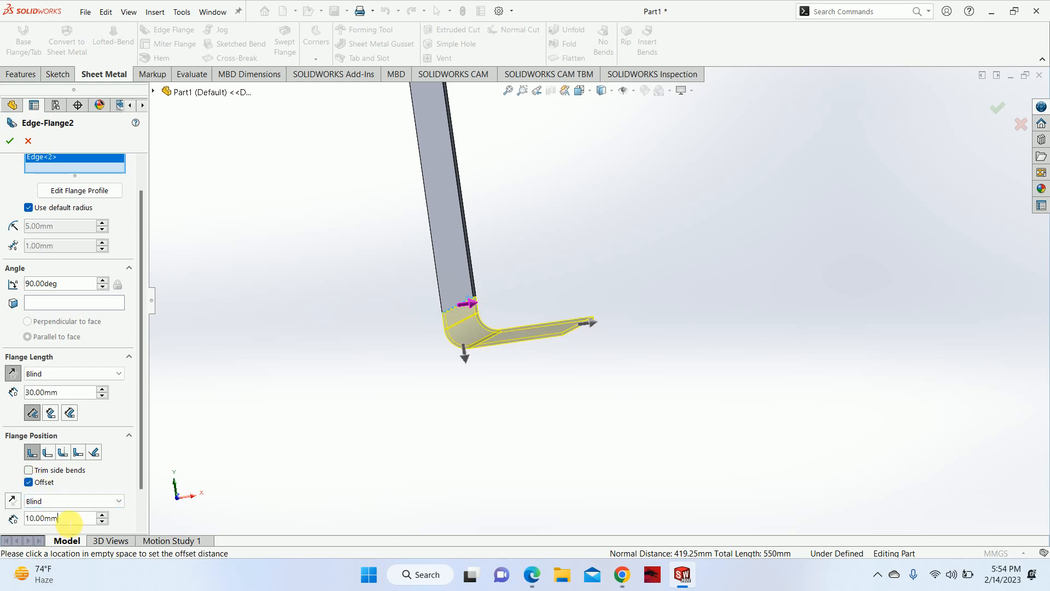
{"action": "double_click", "coordinate": [65, 518]}
{"action": "type", "text": "3"}
{"action": "key", "text": "Return"}
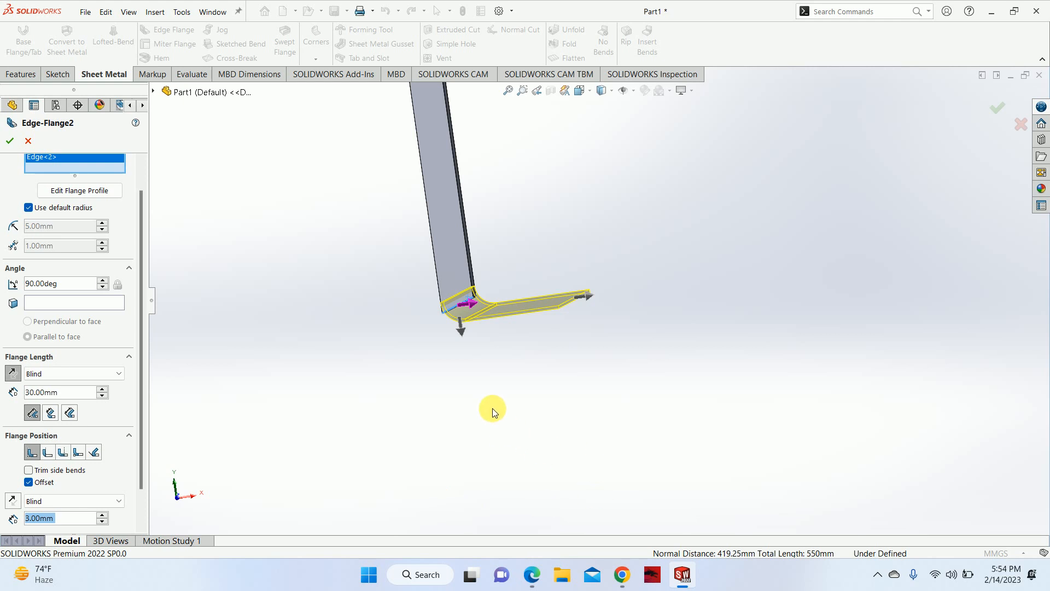
Step: Compare both directions of the 3 mm offset, keep it pointing downward, and create the two bottom flanges
{"action": "mouse_move", "coordinate": [471, 298]}
{"action": "middle_mouse_down"}
{"action": "mouse_move", "coordinate": [458, 302]}
{"action": "mouse_move", "coordinate": [472, 298]}
{"action": "middle_mouse_up"}
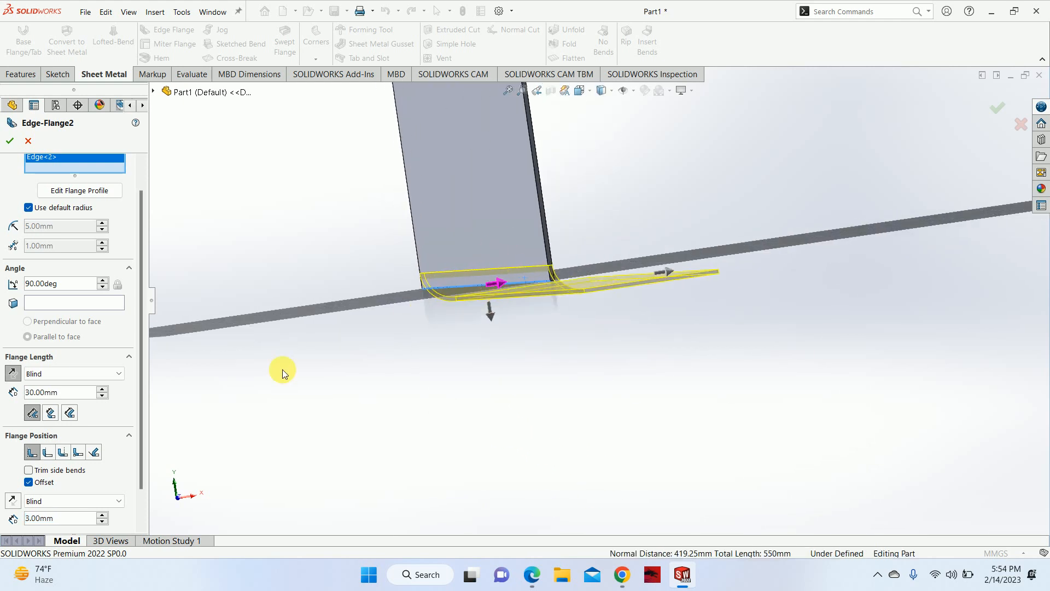
{"action": "left_click", "coordinate": [12, 501]}
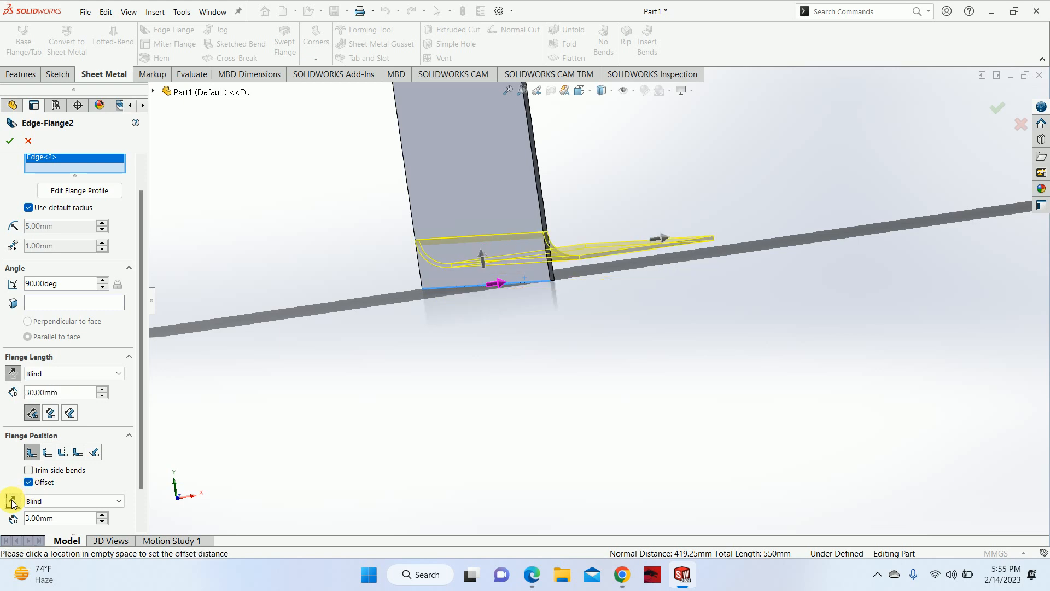
{"action": "left_click", "coordinate": [13, 501]}
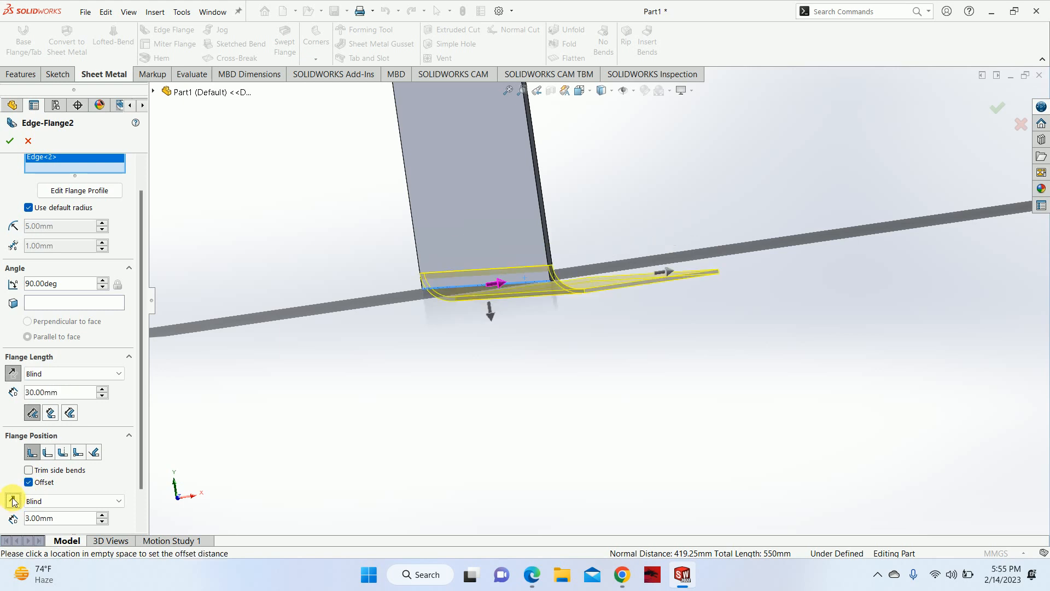
{"action": "scroll", "coordinate": [406, 394], "scroll_direction": "up", "scroll_amount": 8}
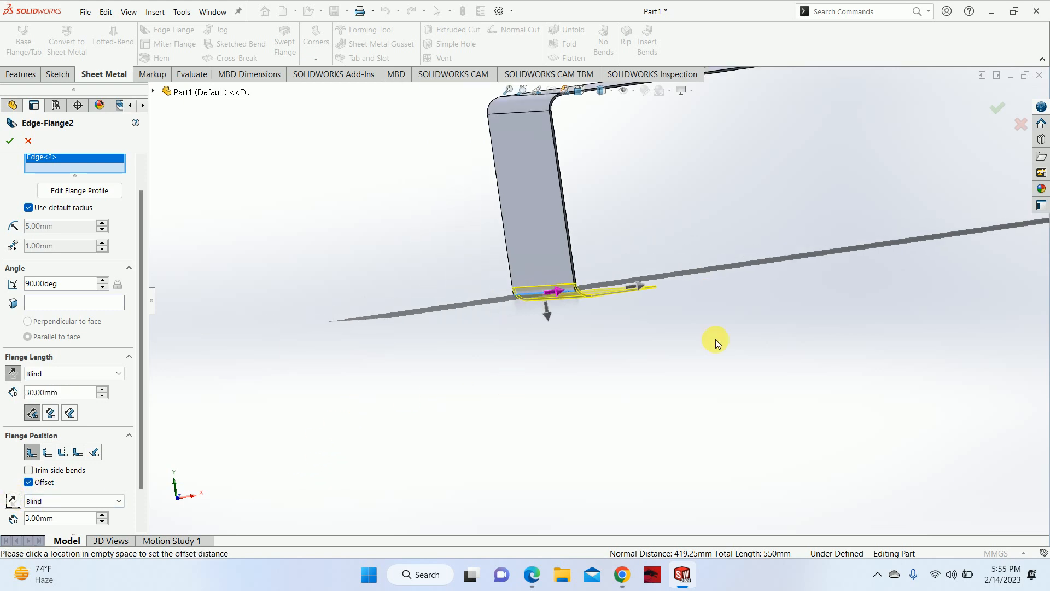
{"action": "scroll", "coordinate": [939, 220], "scroll_direction": "up", "scroll_amount": 4}
{"action": "scroll", "coordinate": [856, 267], "scroll_direction": "down", "scroll_amount": 3}
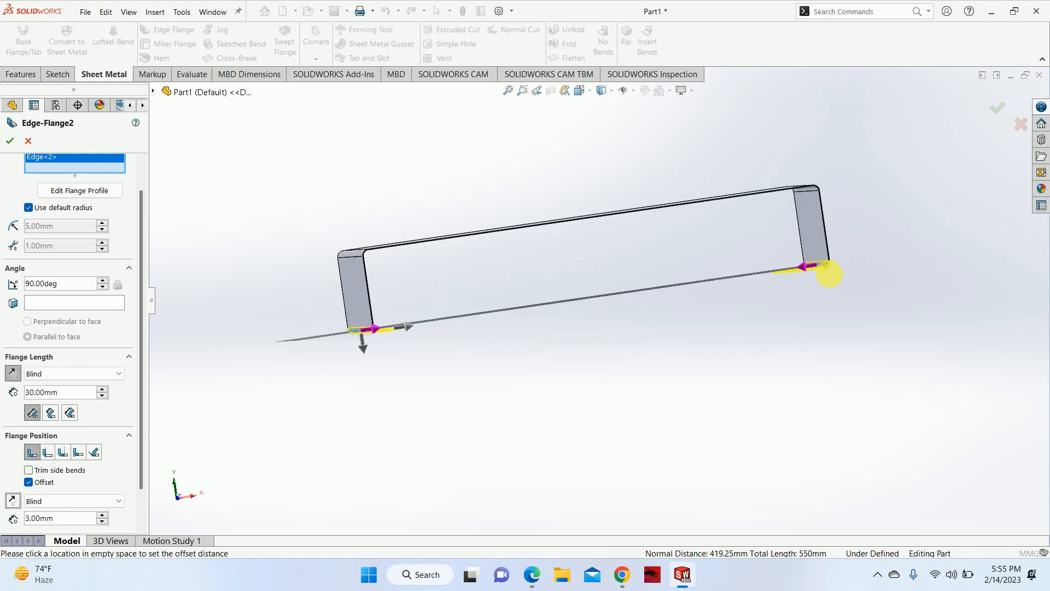
{"action": "middle_click_drag", "start_coordinate": [828, 275], "coordinate": [851, 283]}
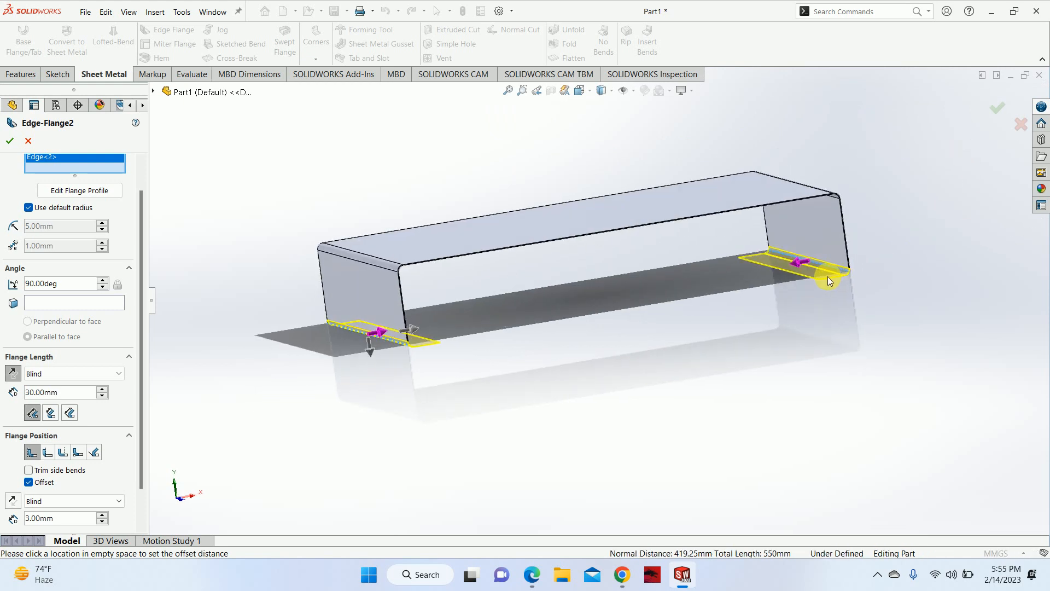
{"action": "left_click", "coordinate": [997, 108]}
{"action": "middle_click_drag", "start_coordinate": [677, 359], "coordinate": [525, 383]}
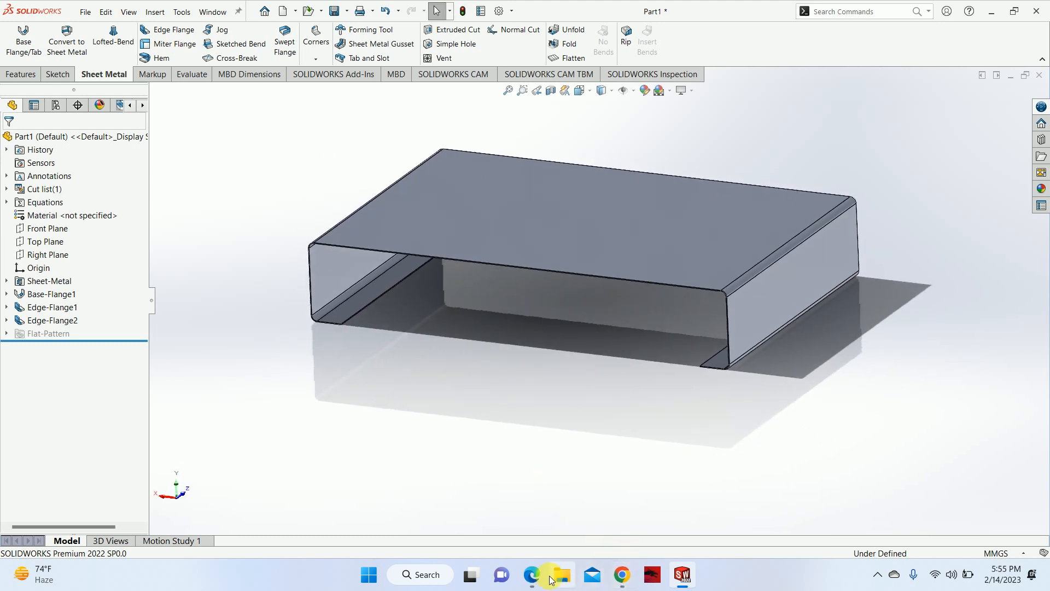
Step: Check the stereo cover drawing in Edge for the mitred flange around the open end, and return to SOLIDWORKS
{"action": "left_click", "coordinate": [532, 574]}
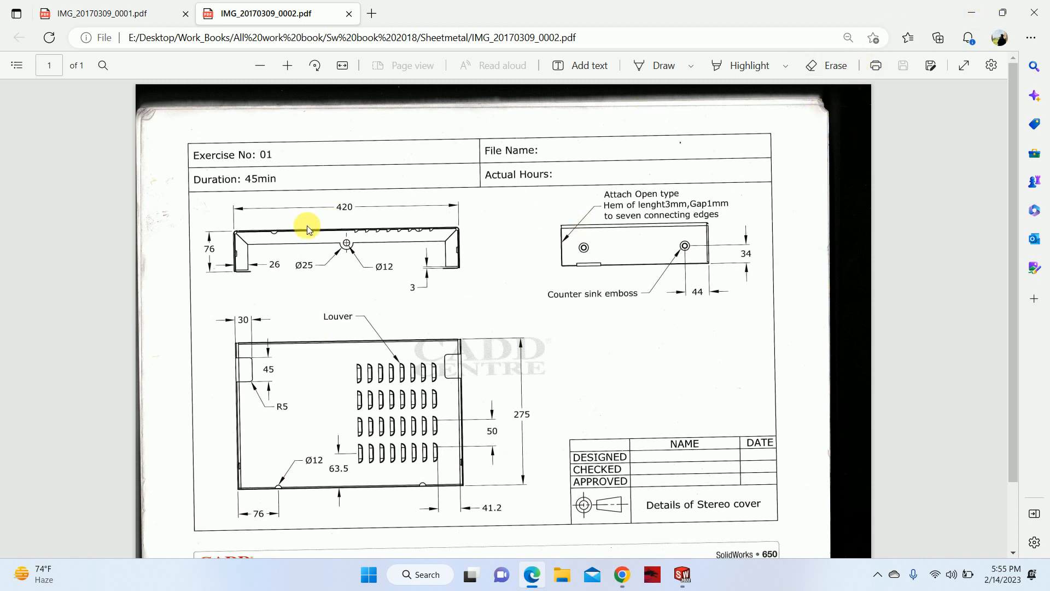
{"action": "left_click", "coordinate": [971, 12]}
{"action": "left_click", "coordinate": [543, 585]}
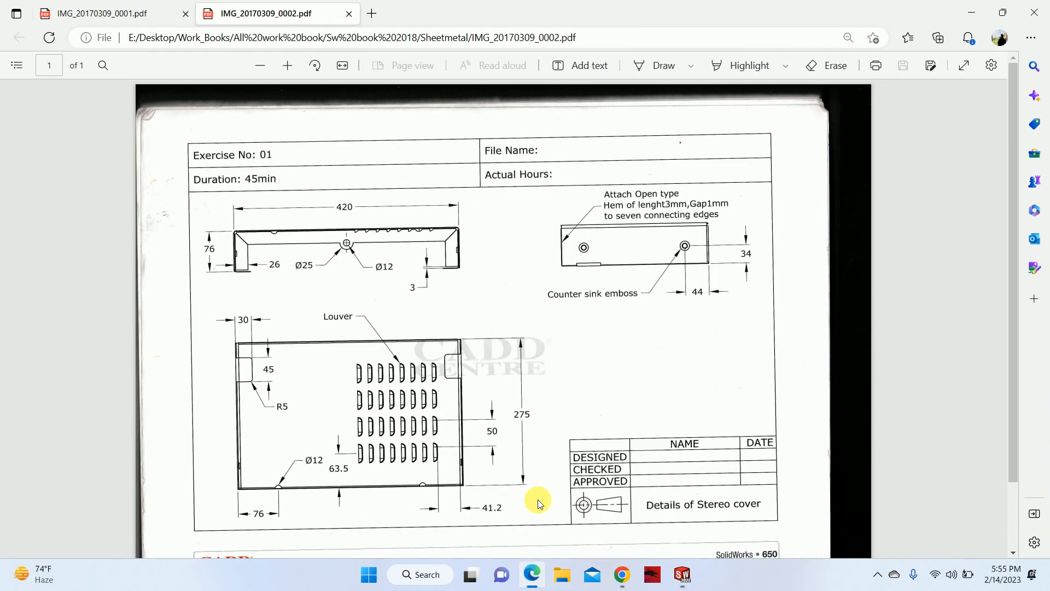
{"action": "left_click", "coordinate": [973, 14]}
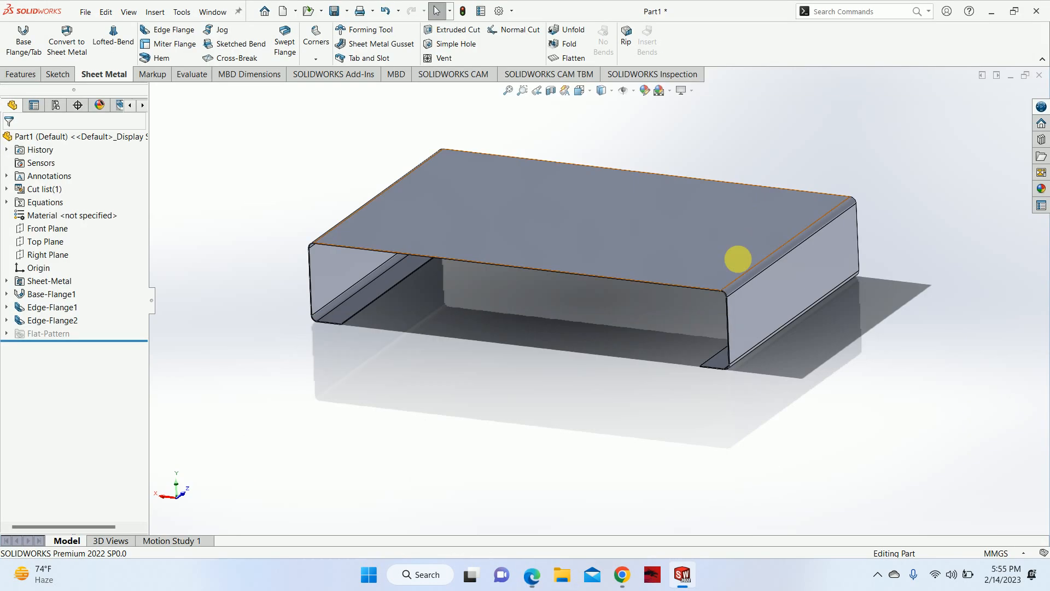
Step: Lay out a 45 mm inward edge flange along the top edge and both vertical side edges of one open end
{"action": "middle_click_drag", "start_coordinate": [319, 192], "coordinate": [422, 265]}
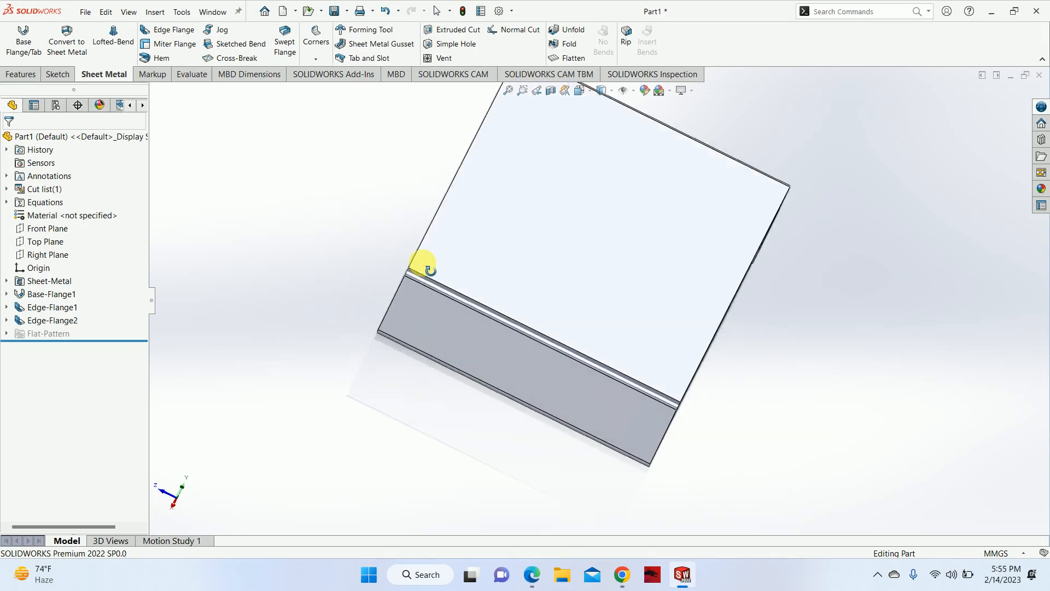
{"action": "left_click", "coordinate": [183, 29]}
{"action": "middle_click_drag", "start_coordinate": [228, 256], "coordinate": [495, 313]}
{"action": "middle_click_drag", "start_coordinate": [829, 264], "coordinate": [769, 330]}
{"action": "scroll", "coordinate": [589, 333], "scroll_direction": "down", "scroll_amount": 5}
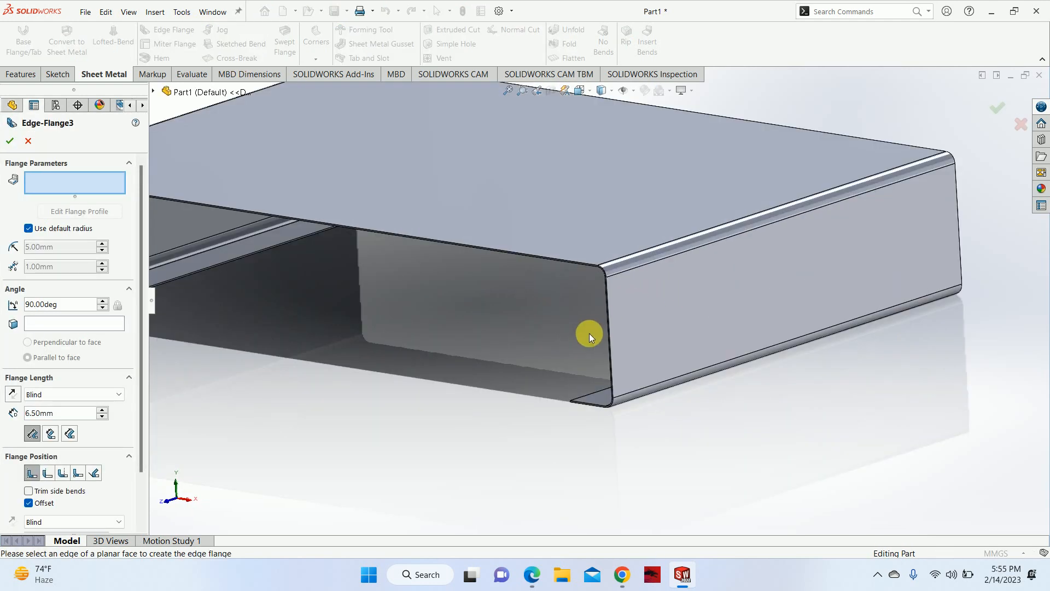
{"action": "left_click", "coordinate": [610, 336]}
{"action": "left_click", "coordinate": [536, 316]}
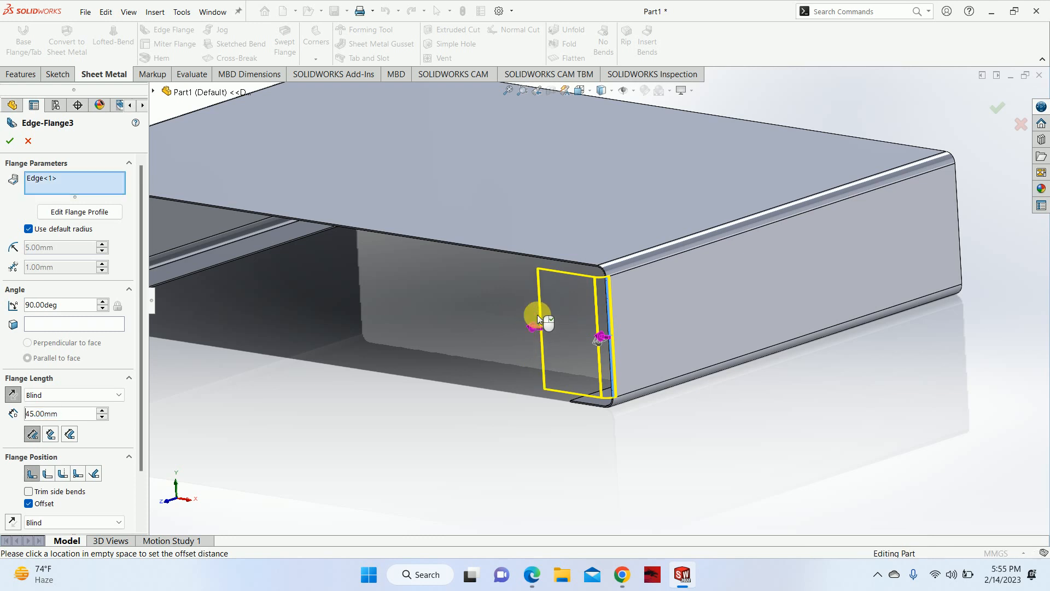
{"action": "left_click", "coordinate": [522, 254]}
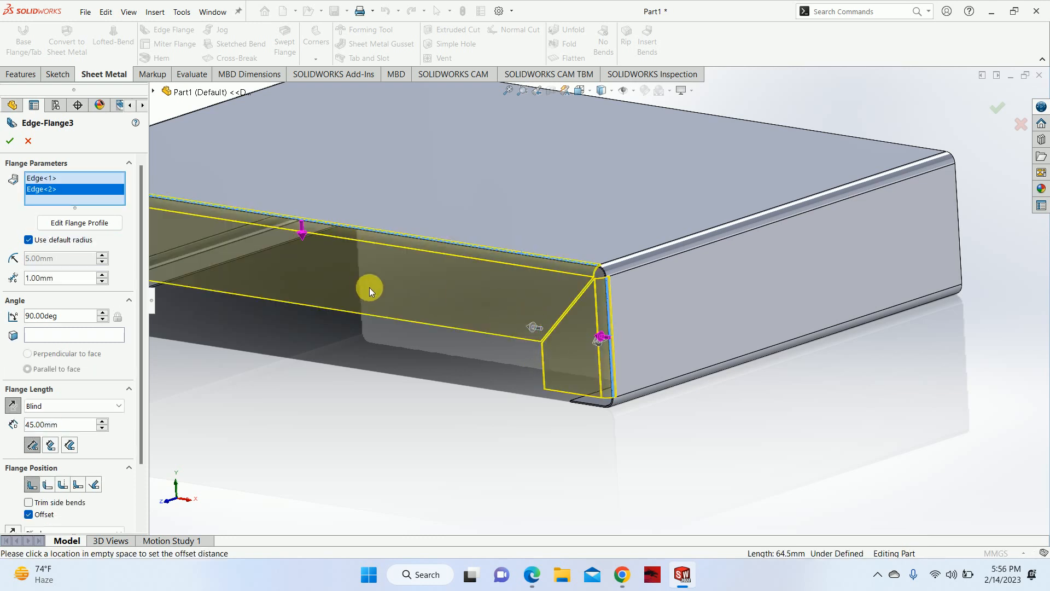
{"action": "scroll", "coordinate": [367, 288], "scroll_direction": "up", "scroll_amount": 5}
{"action": "scroll", "coordinate": [339, 297], "scroll_direction": "down", "scroll_amount": 6}
{"action": "left_click", "coordinate": [353, 287]}
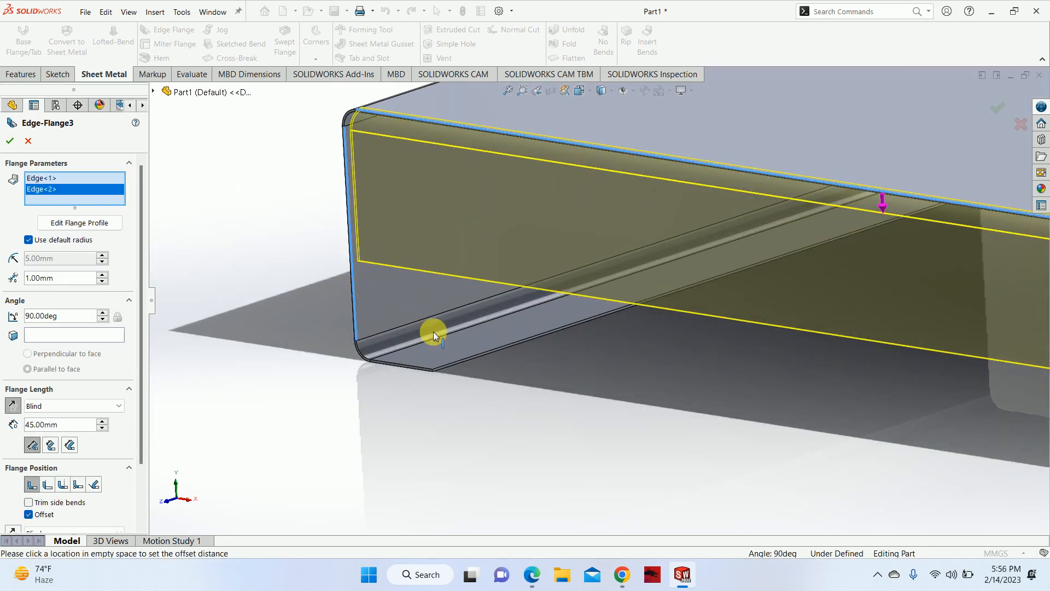
{"action": "scroll", "coordinate": [703, 312], "scroll_direction": "up", "scroll_amount": 3}
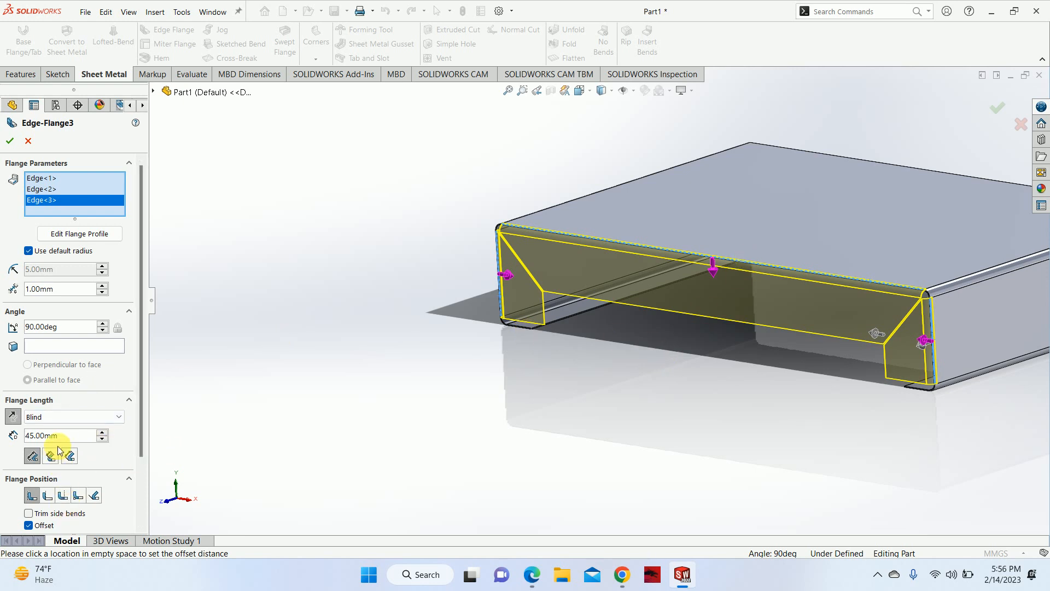
Step: Set the length of the open-end flanges to 26 mm and turn off their position offset
{"action": "type", "text": "26"}
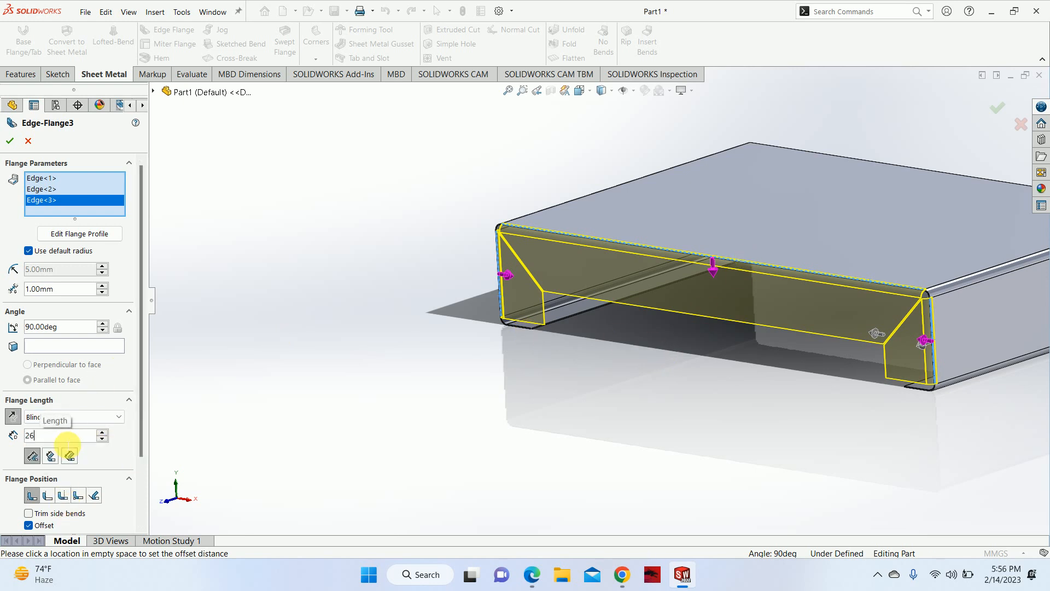
{"action": "key", "text": "Return"}
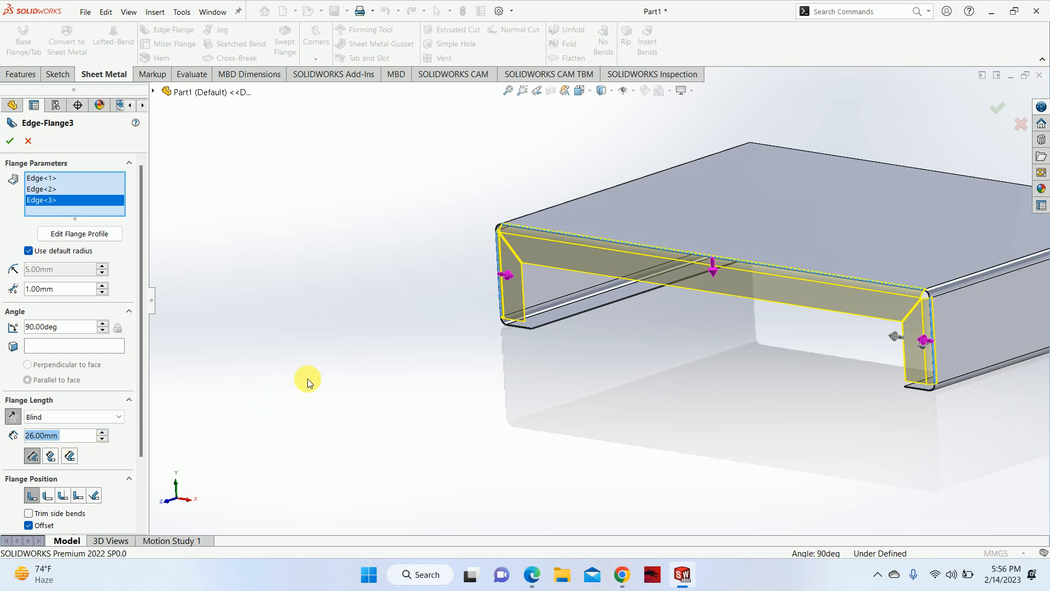
{"action": "left_click", "coordinate": [40, 526]}
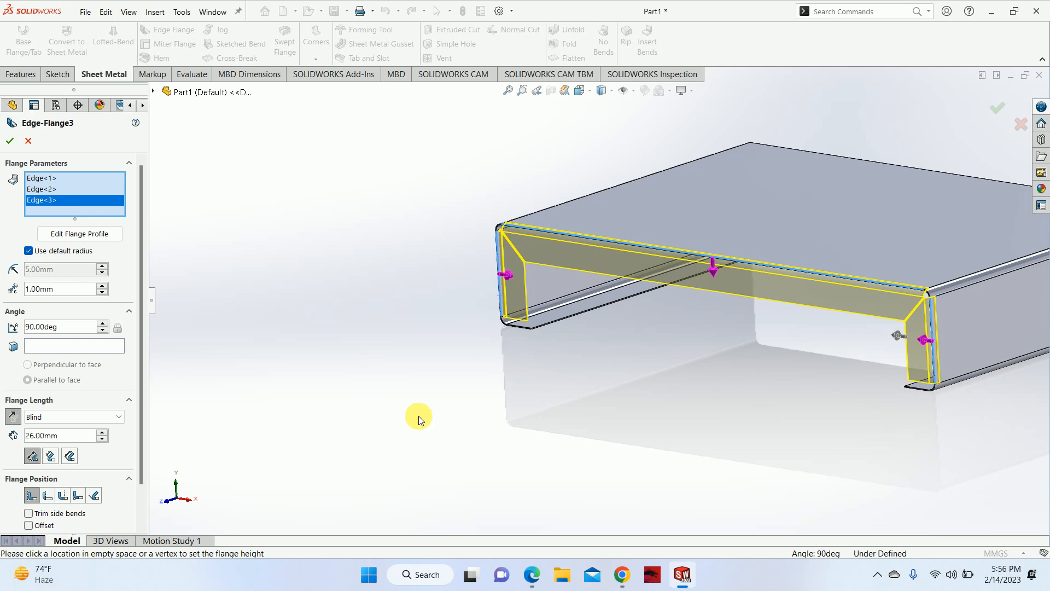
{"action": "middle_click_drag", "start_coordinate": [861, 307], "coordinate": [790, 338]}
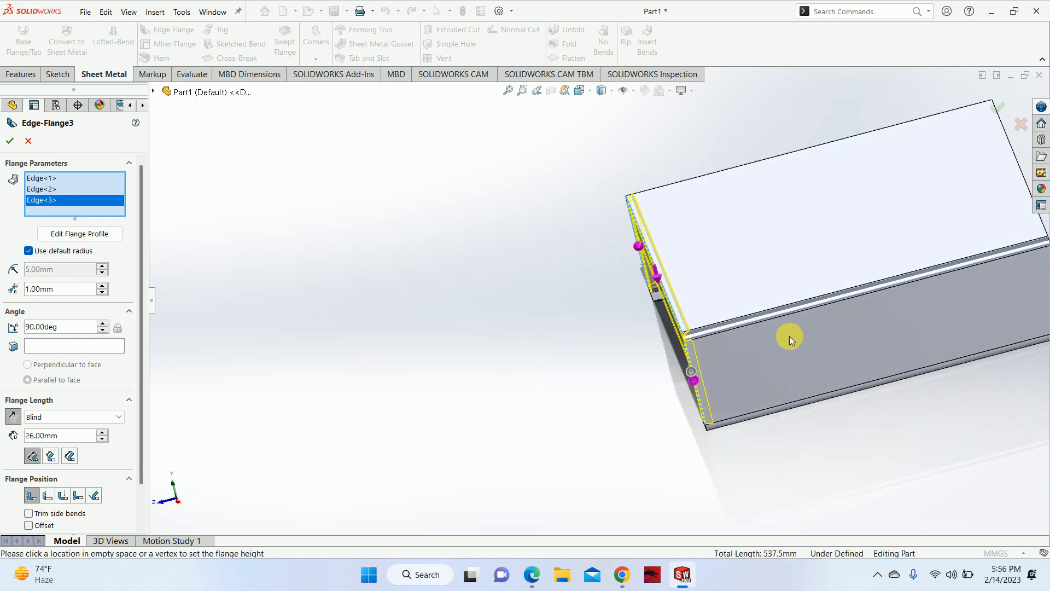
{"action": "scroll", "coordinate": [705, 346], "scroll_direction": "up", "scroll_amount": 2}
{"action": "scroll", "coordinate": [704, 346], "scroll_direction": "down", "scroll_amount": 5}
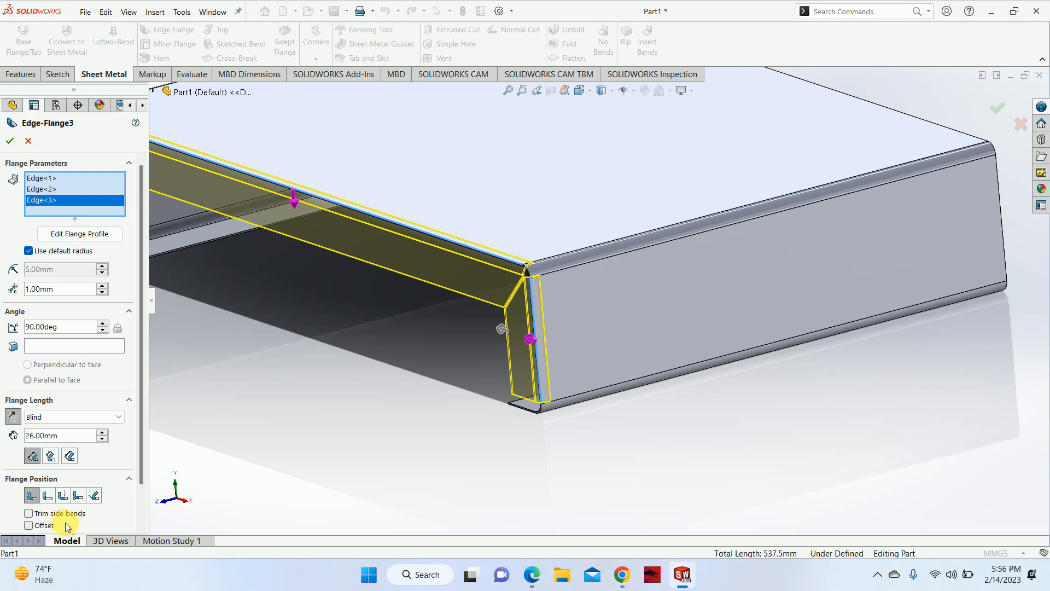
{"action": "scroll", "coordinate": [437, 389], "scroll_direction": "up", "scroll_amount": 3}
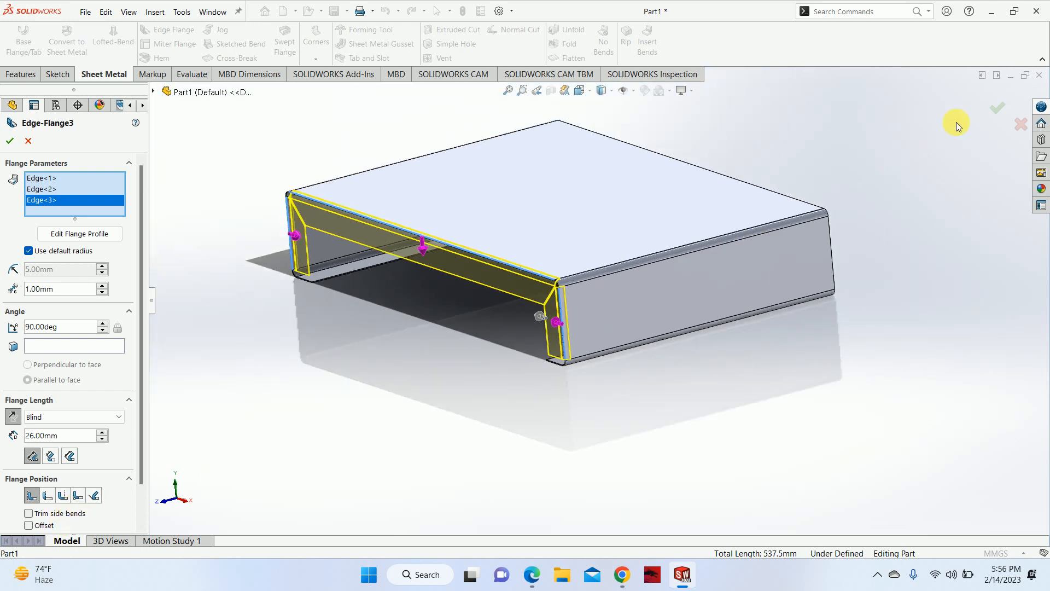
Step: Create the three open-end edge flanges and examine the corner where they meet the side bend
{"action": "left_click", "coordinate": [1000, 105]}
{"action": "scroll", "coordinate": [558, 288], "scroll_direction": "down", "scroll_amount": 4}
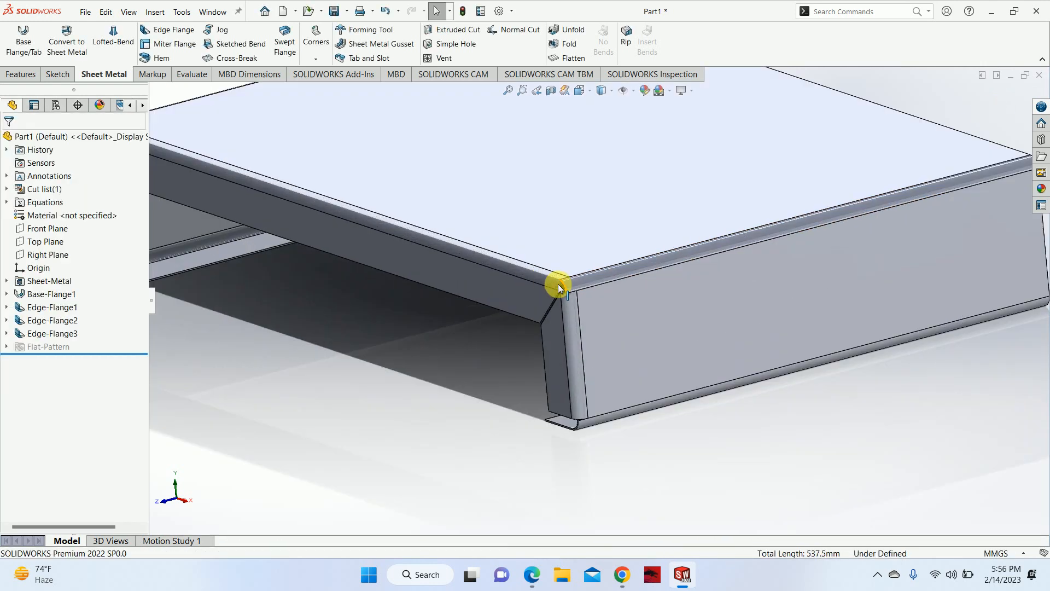
{"action": "middle_click_drag", "start_coordinate": [586, 312], "coordinate": [678, 317]}
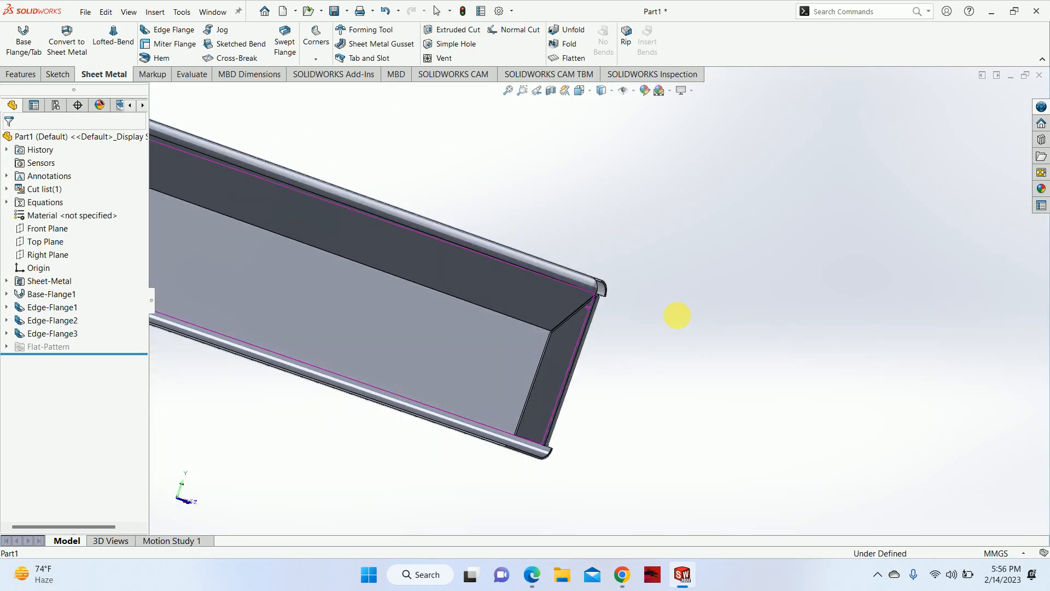
{"action": "scroll", "coordinate": [605, 281], "scroll_direction": "down", "scroll_amount": 5}
{"action": "middle_click_drag", "start_coordinate": [606, 301], "coordinate": [480, 339]}
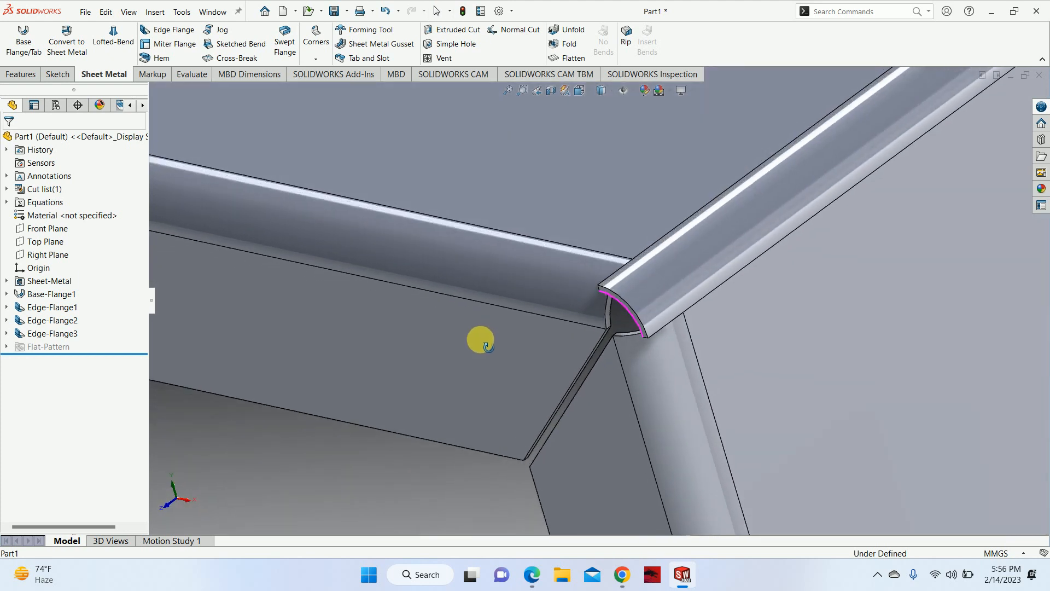
Step: Edit the open-end edge flange to turn on Trim side bends
{"action": "right_click", "coordinate": [41, 334]}
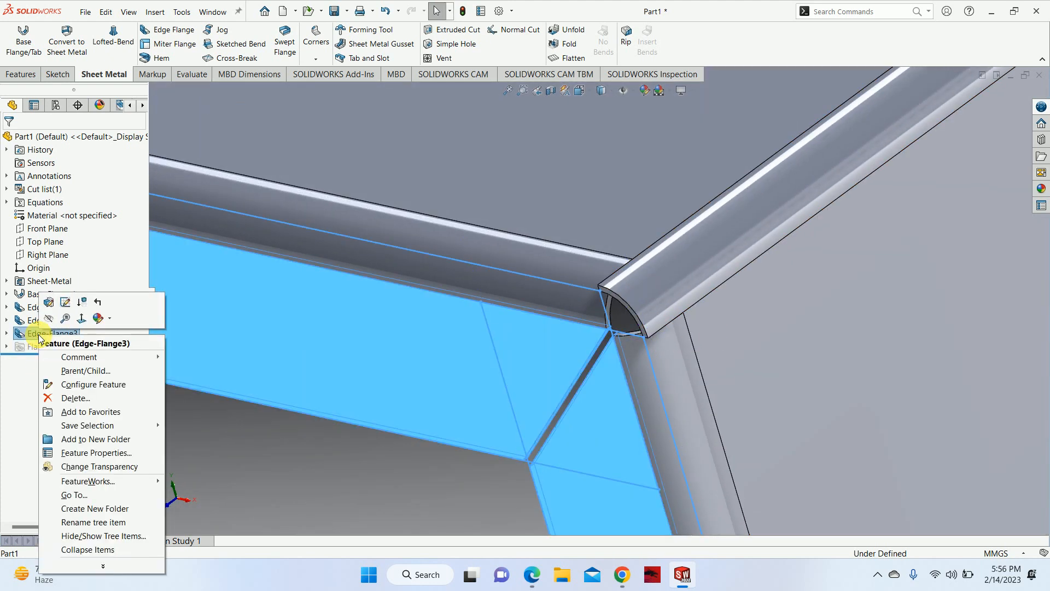
{"action": "left_click", "coordinate": [48, 303]}
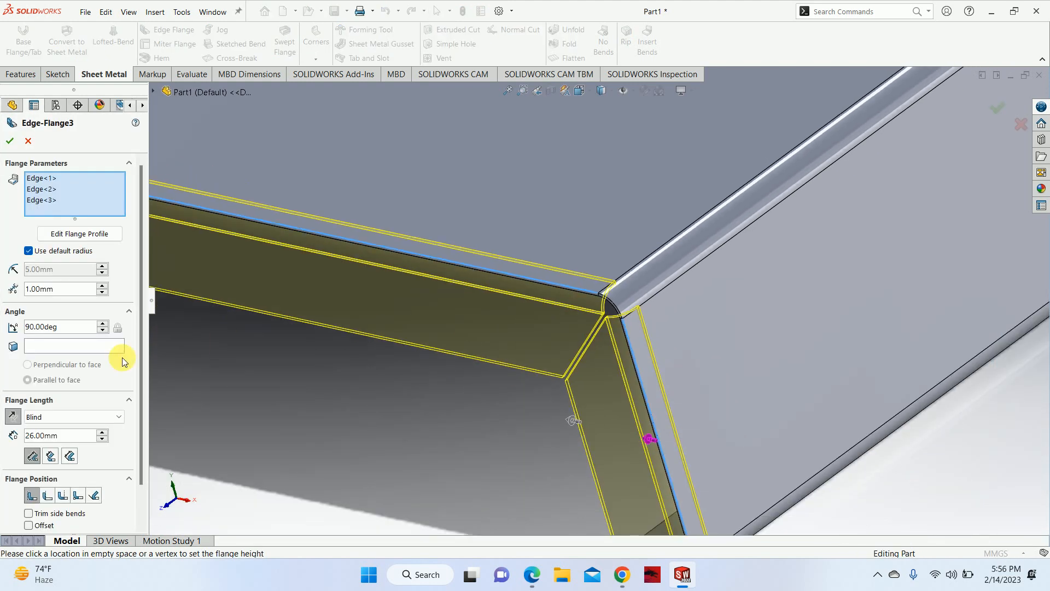
{"action": "left_click_drag", "start_coordinate": [141, 290], "coordinate": [146, 384]}
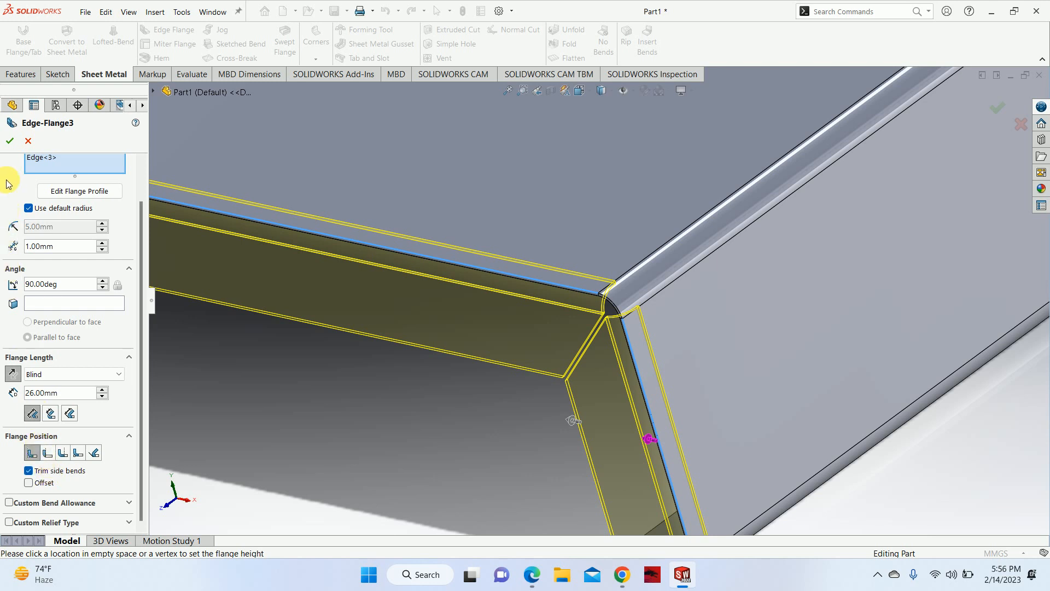
{"action": "left_click", "coordinate": [10, 141]}
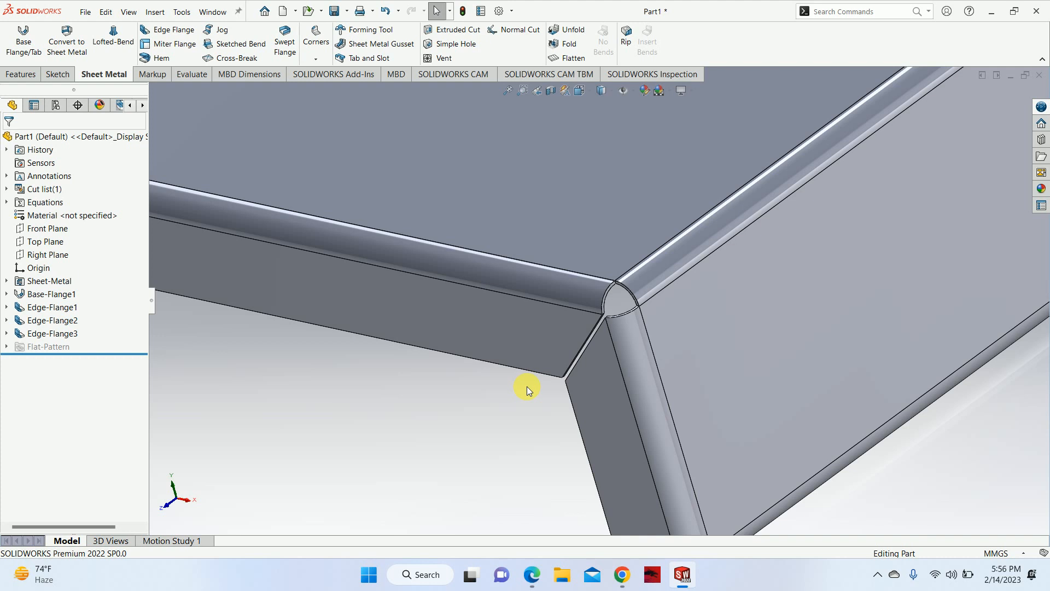
Step: Inspect the cover from several sides, check the stereo cover drawing in Edge for the remaining features, and return to SOLIDWORKS
{"action": "scroll", "coordinate": [665, 295], "scroll_direction": "up", "scroll_amount": 6}
{"action": "middle_click_drag", "start_coordinate": [630, 307], "coordinate": [572, 291]}
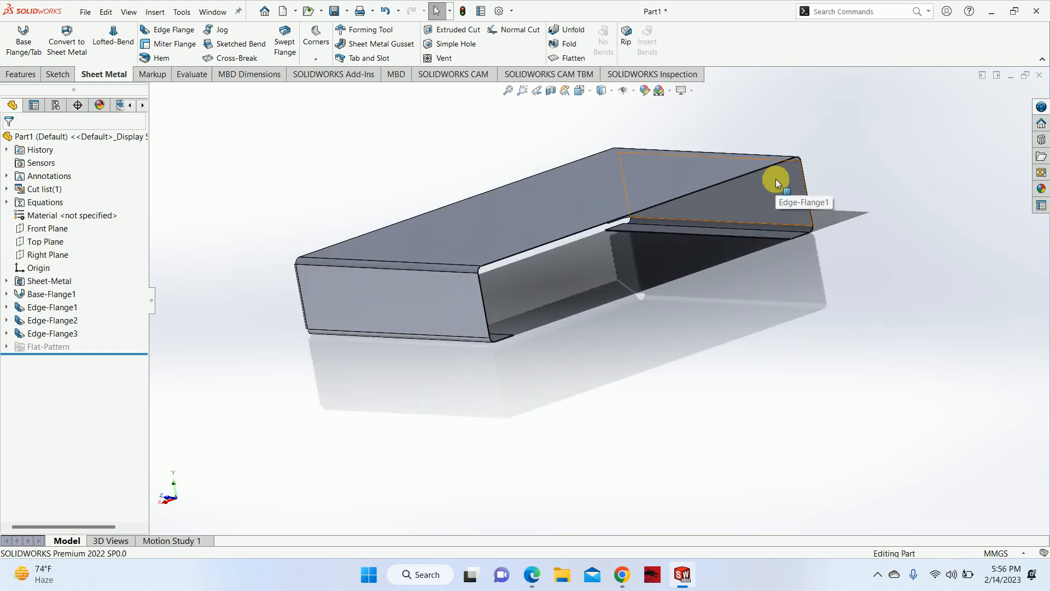
{"action": "middle_click_drag", "start_coordinate": [762, 211], "coordinate": [413, 207]}
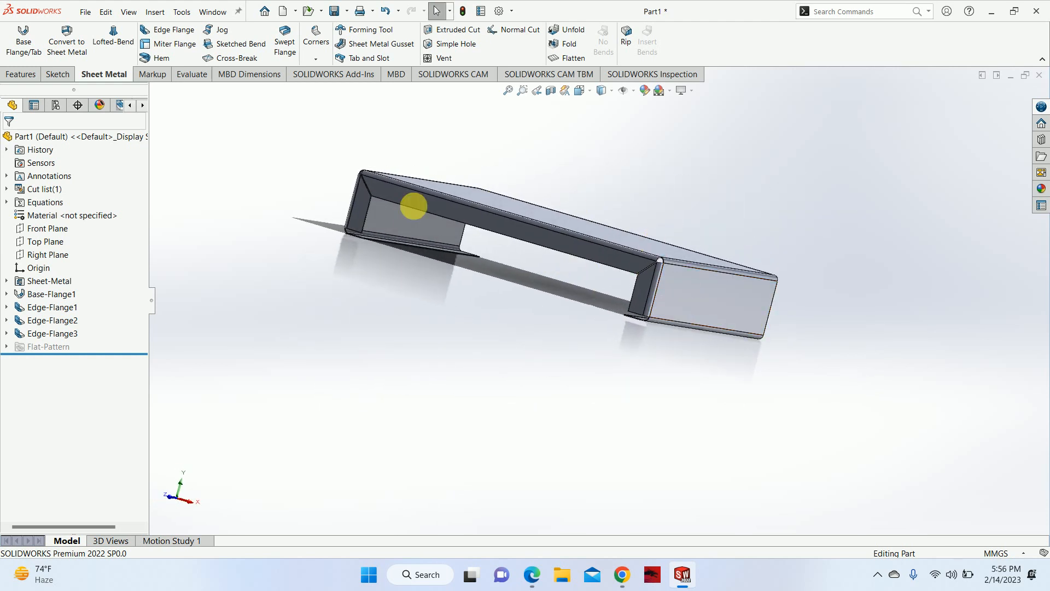
{"action": "middle_click_drag", "start_coordinate": [579, 314], "coordinate": [438, 264]}
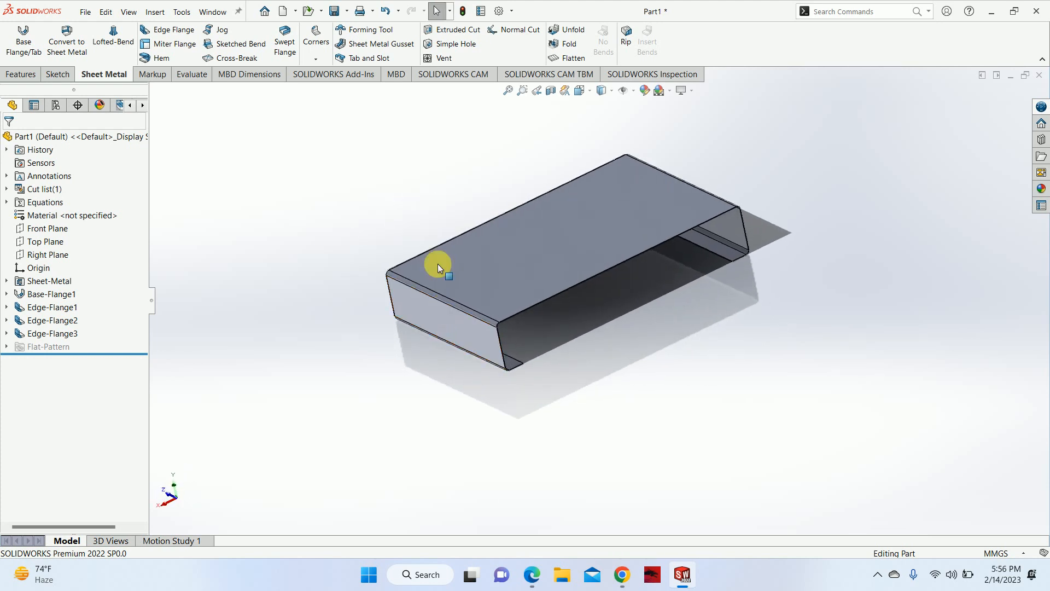
{"action": "left_click", "coordinate": [533, 575]}
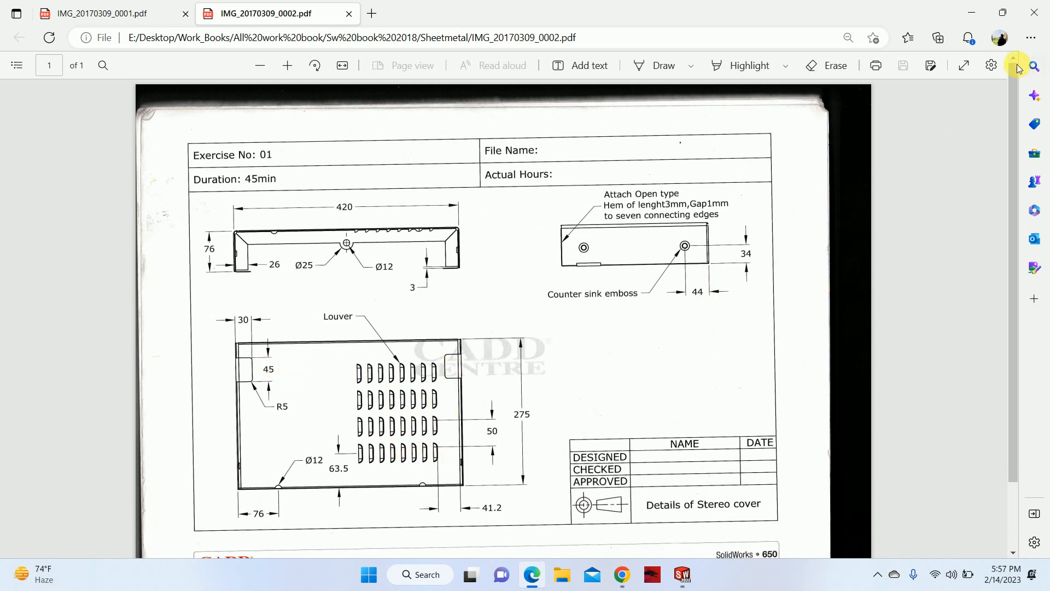
{"action": "left_click", "coordinate": [976, 14]}
{"action": "middle_click_drag", "start_coordinate": [642, 220], "coordinate": [558, 76]}
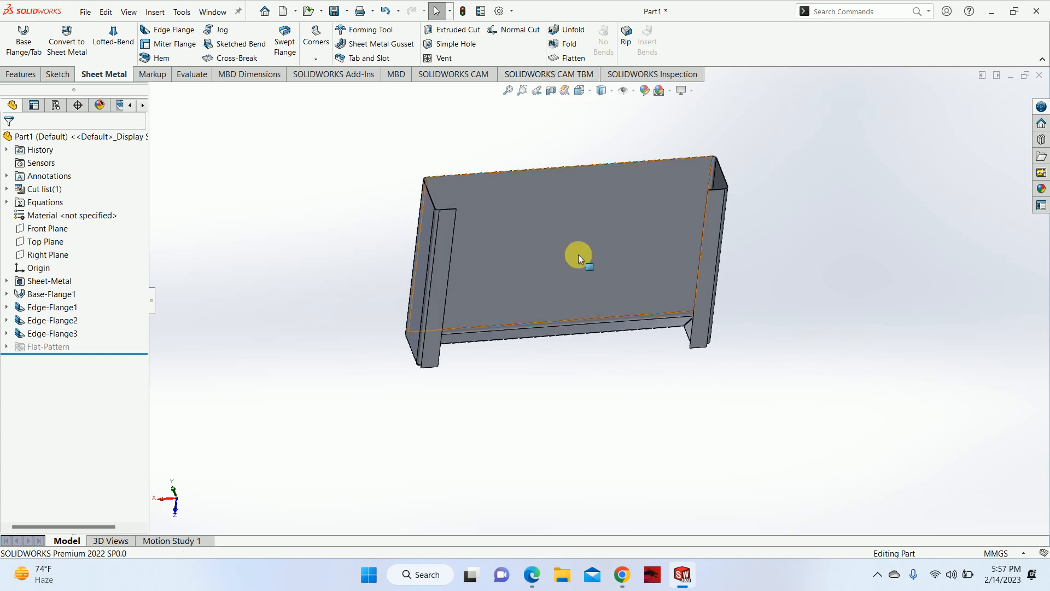
{"action": "middle_click_drag", "start_coordinate": [579, 255], "coordinate": [537, 324]}
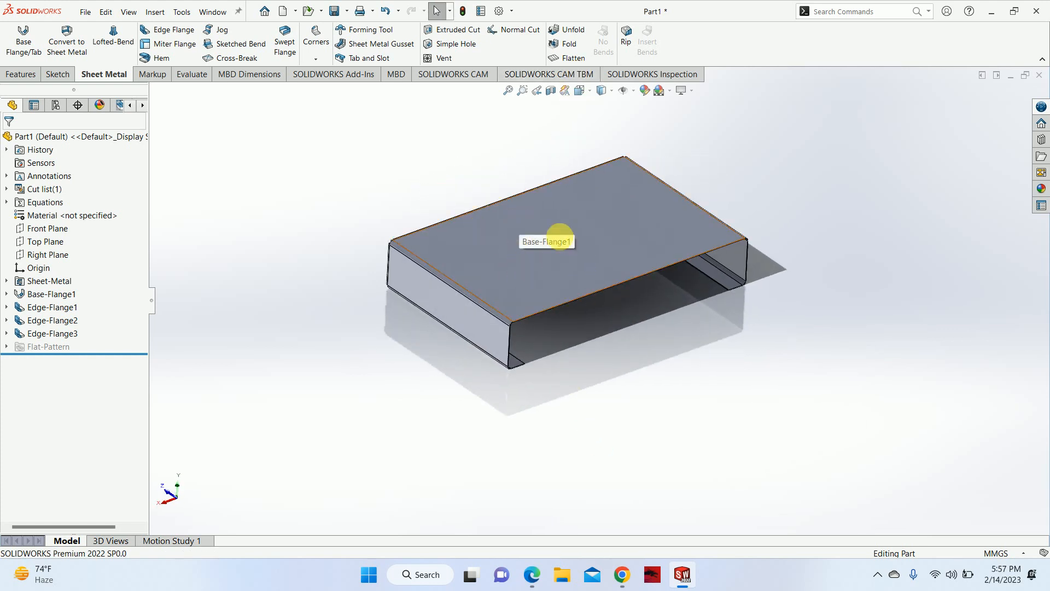
{"action": "middle_click_drag", "start_coordinate": [585, 262], "coordinate": [495, 221]}
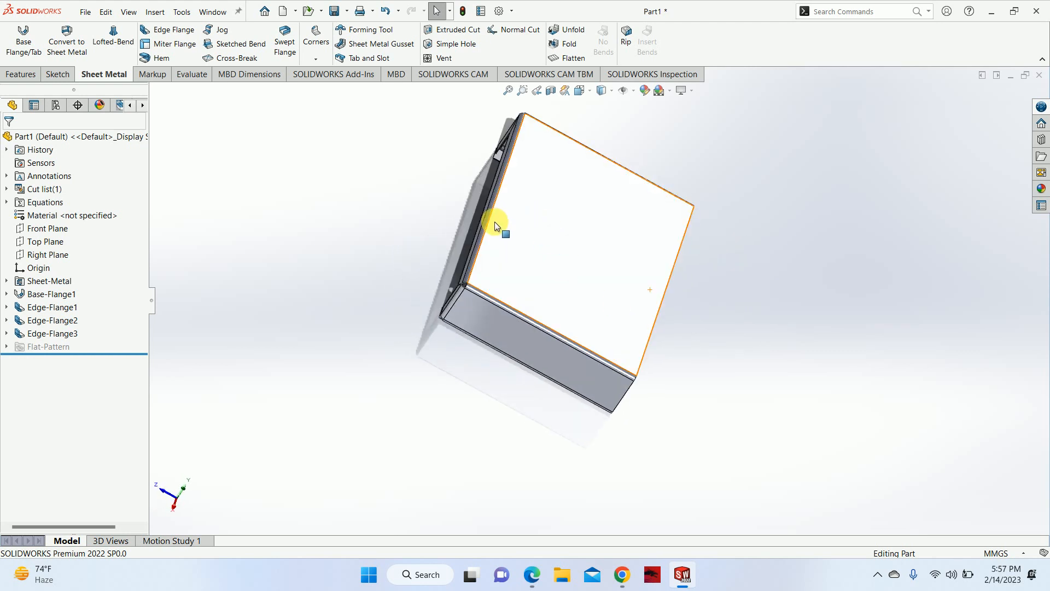
{"action": "middle_click_drag", "start_coordinate": [503, 179], "coordinate": [531, 275]}
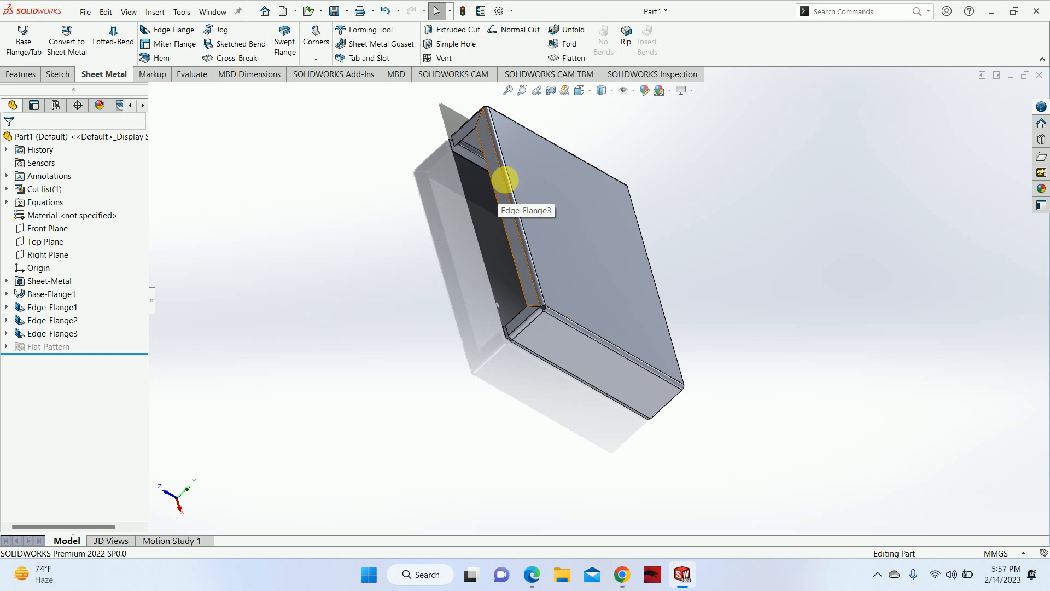
Step: Unfold all bends of the cover, keeping the large top face fixed
{"action": "left_click", "coordinate": [581, 35]}
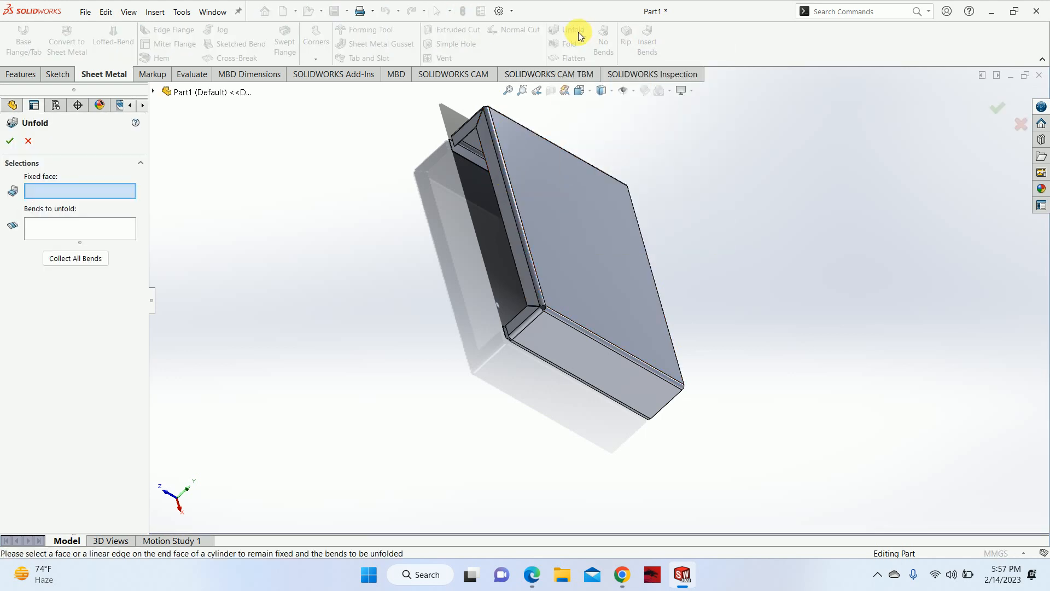
{"action": "middle_click_drag", "start_coordinate": [619, 248], "coordinate": [487, 241]}
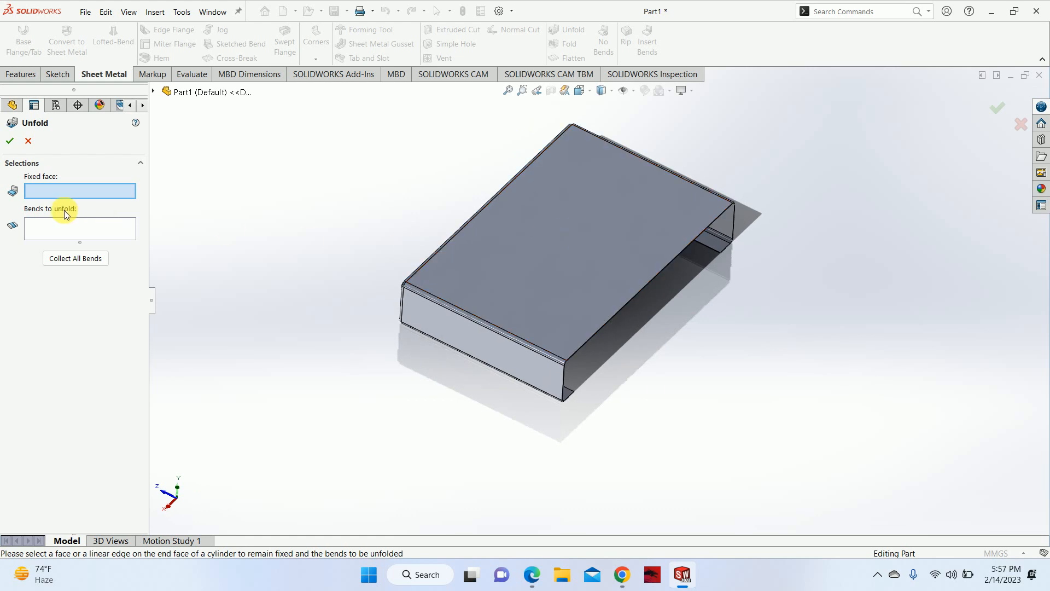
{"action": "left_click", "coordinate": [472, 260]}
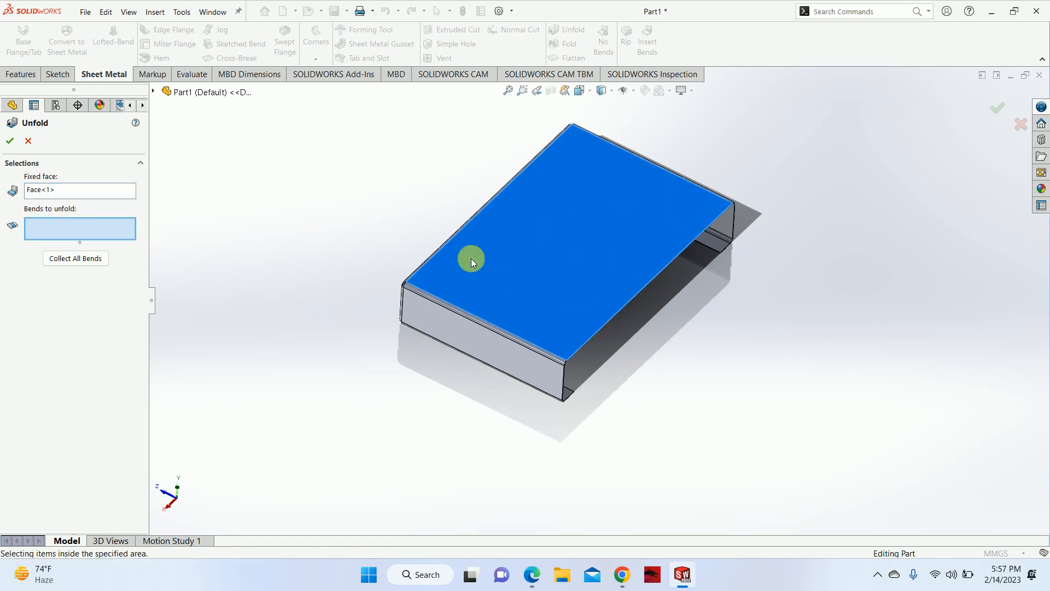
{"action": "left_click", "coordinate": [82, 259]}
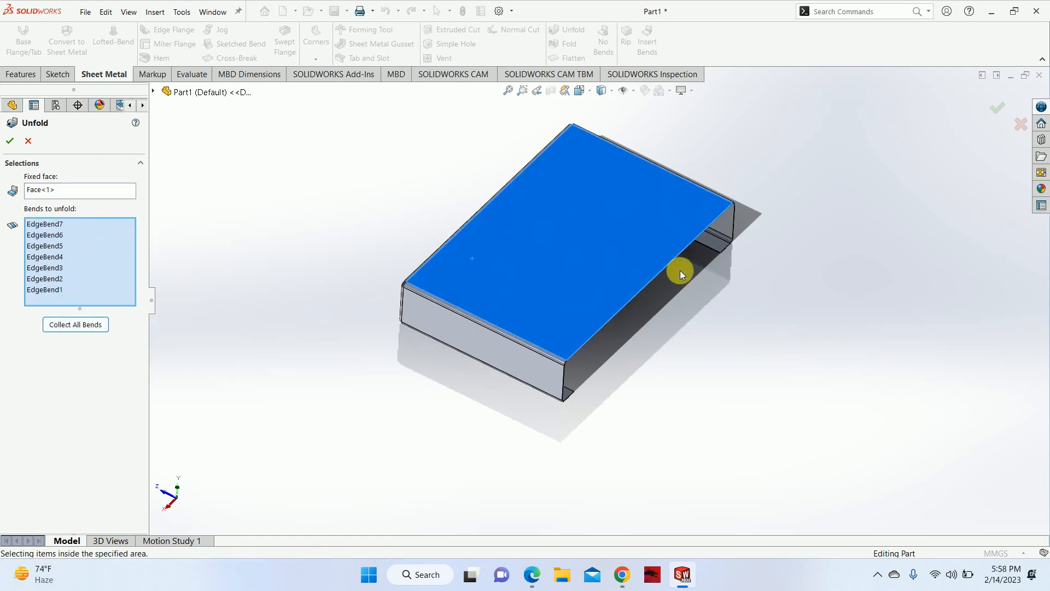
{"action": "left_click", "coordinate": [10, 140]}
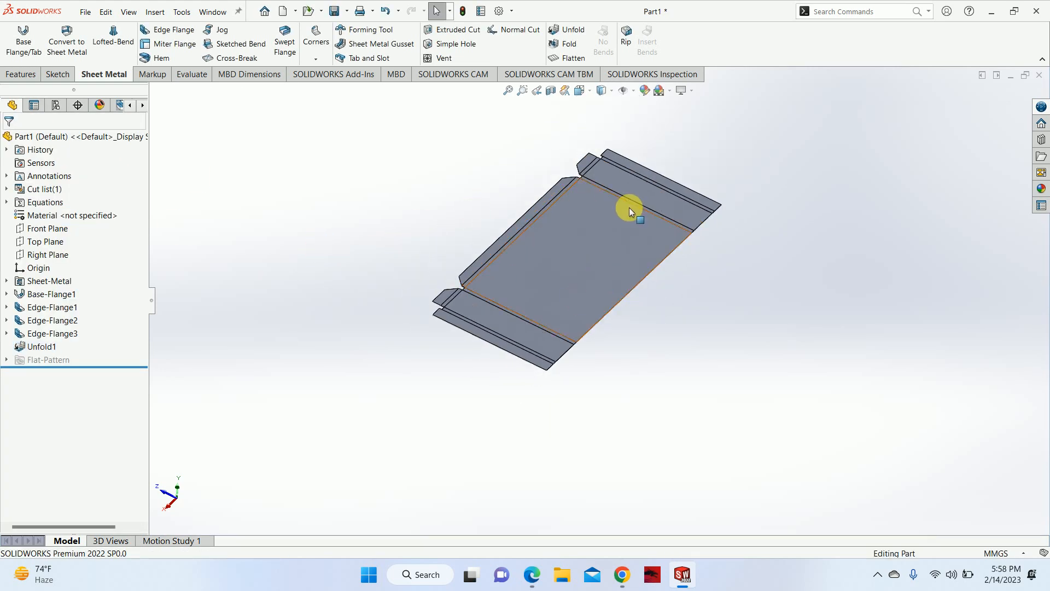
Step: Start a sketch on the unfolded base face and draw a short vertical centerline across the open-end flange's bend strip
{"action": "left_click", "coordinate": [586, 237]}
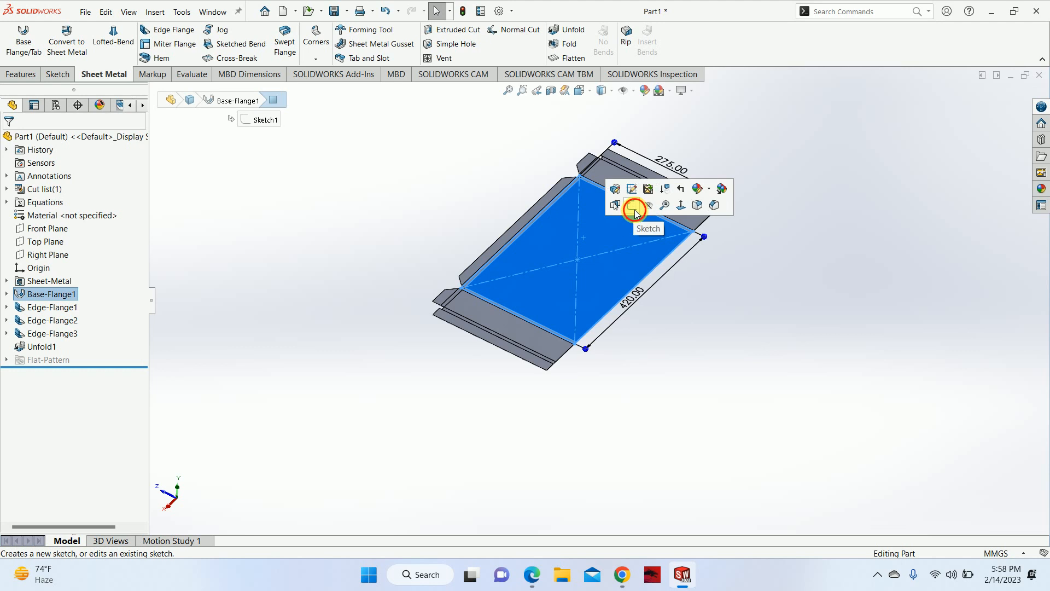
{"action": "left_click", "coordinate": [633, 206]}
{"action": "scroll", "coordinate": [562, 435], "scroll_direction": "down", "scroll_amount": 4}
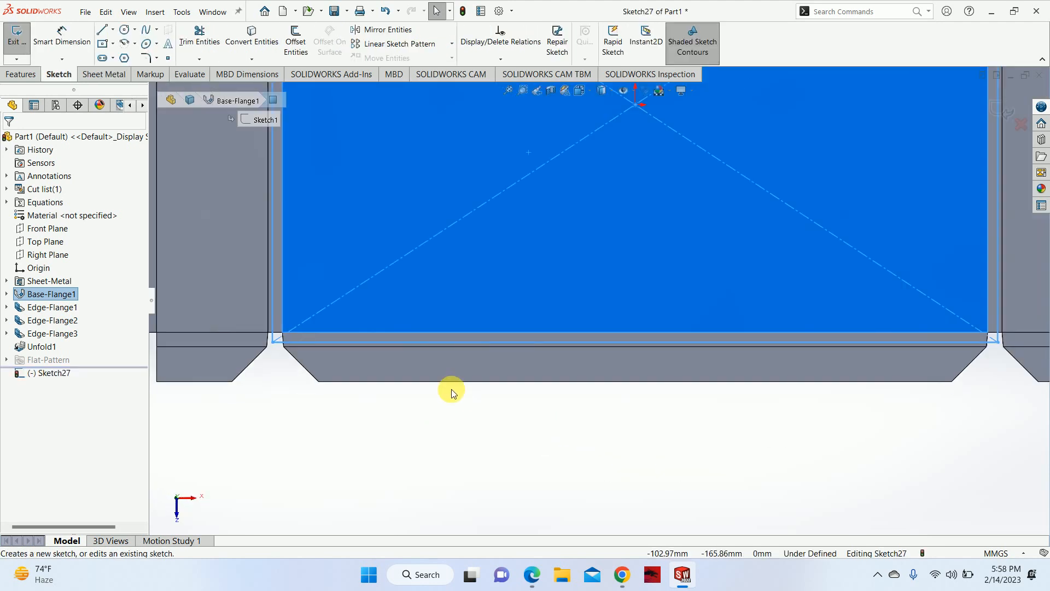
{"action": "scroll", "coordinate": [436, 441], "scroll_direction": "up", "scroll_amount": 1}
{"action": "left_click", "coordinate": [435, 442]}
{"action": "left_click", "coordinate": [113, 29]}
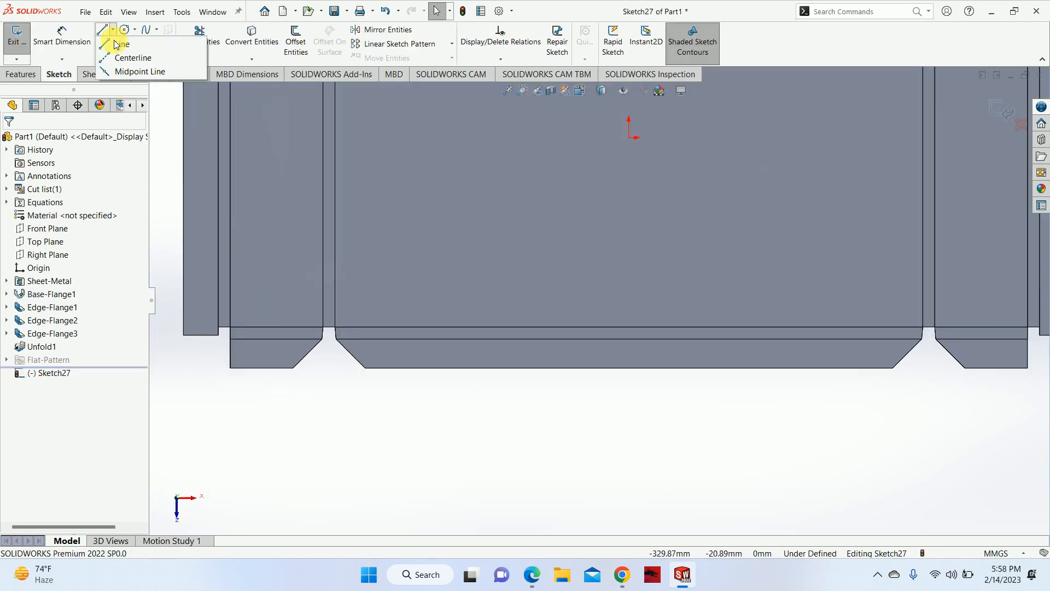
{"action": "left_click", "coordinate": [131, 54]}
{"action": "scroll", "coordinate": [408, 381], "scroll_direction": "down", "scroll_amount": 2}
{"action": "left_click", "coordinate": [471, 286]}
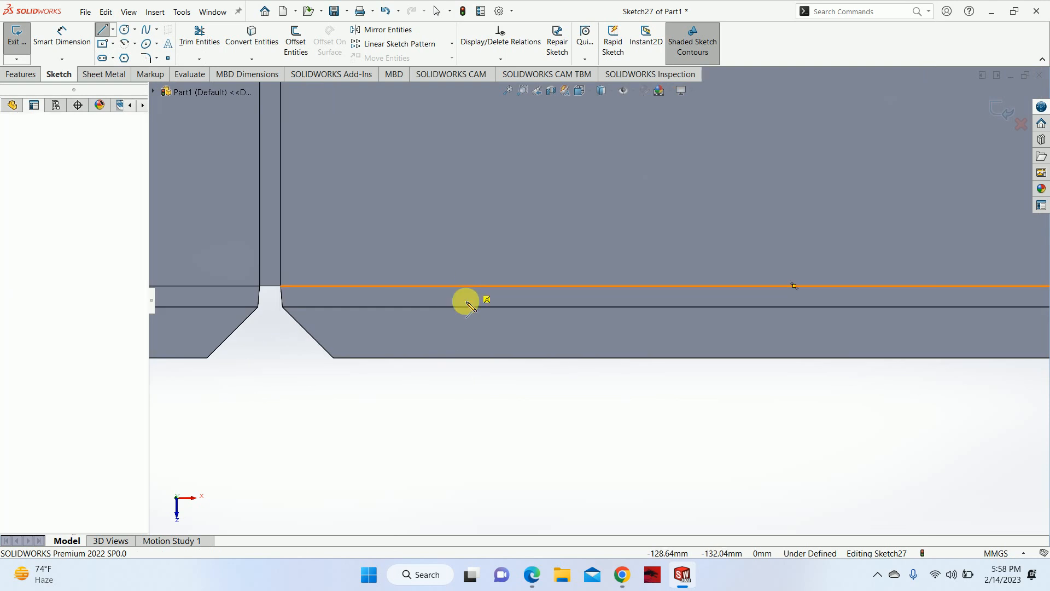
{"action": "left_click", "coordinate": [471, 308]}
{"action": "scroll", "coordinate": [437, 311], "scroll_direction": "down", "scroll_amount": 3}
{"action": "key", "text": "Escape"}
{"action": "left_click", "coordinate": [510, 371]}
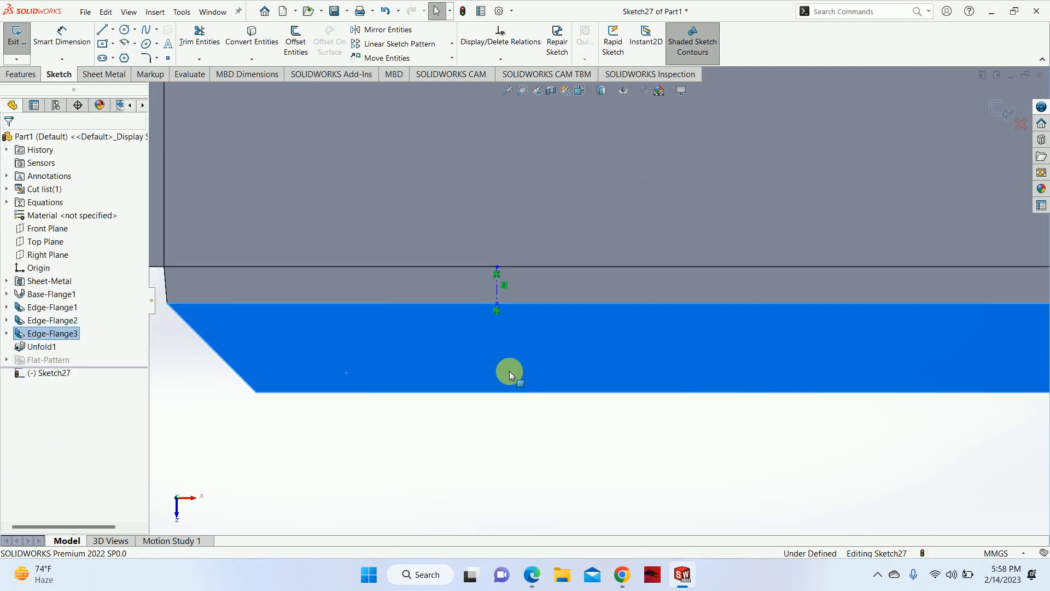
Step: Draw a circle centred on the midpoint of the short centerline in the bend strip
{"action": "left_click", "coordinate": [124, 30]}
{"action": "left_click", "coordinate": [497, 285]}
{"action": "left_click", "coordinate": [497, 232]}
{"action": "key", "text": "Escape"}
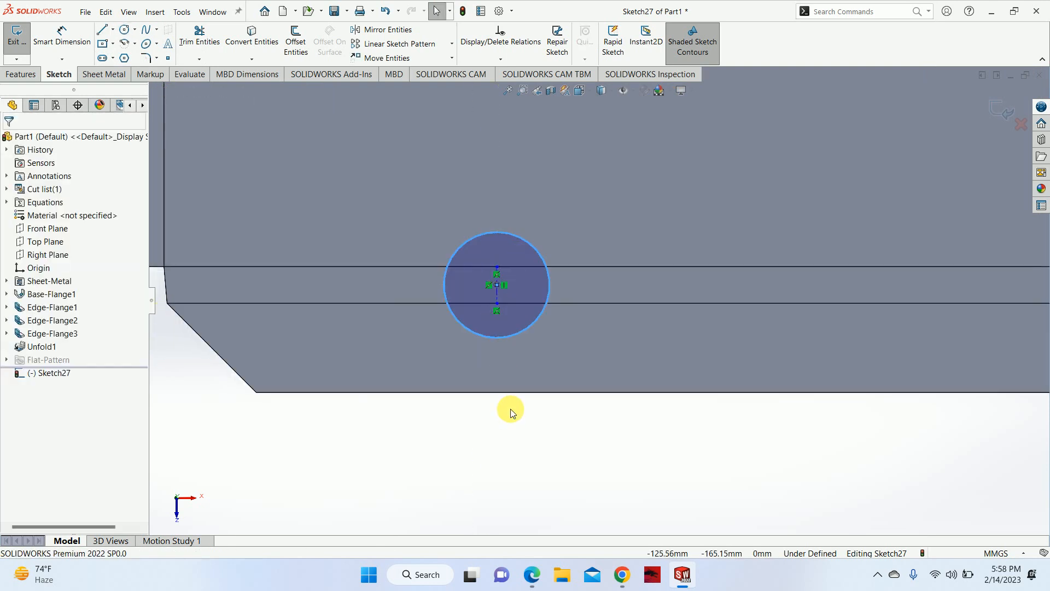
Step: Dimension the short centerline 76 mm from the base face's left bend line
{"action": "right_click_drag", "start_coordinate": [511, 413], "coordinate": [509, 361]}
{"action": "left_click", "coordinate": [496, 267]}
{"action": "scroll", "coordinate": [172, 264], "scroll_direction": "up", "scroll_amount": 4}
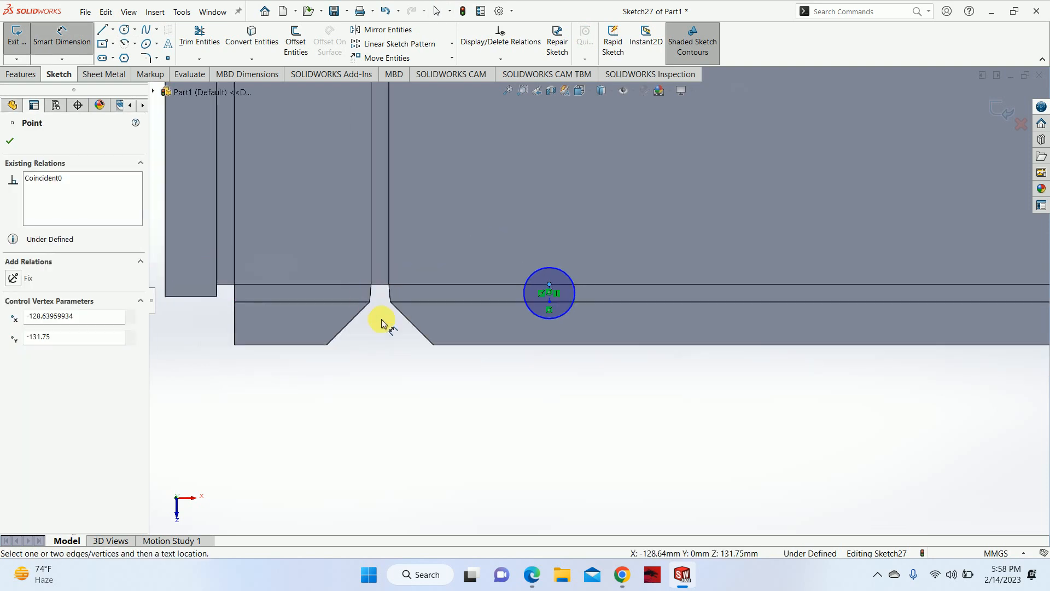
{"action": "left_click", "coordinate": [390, 269]}
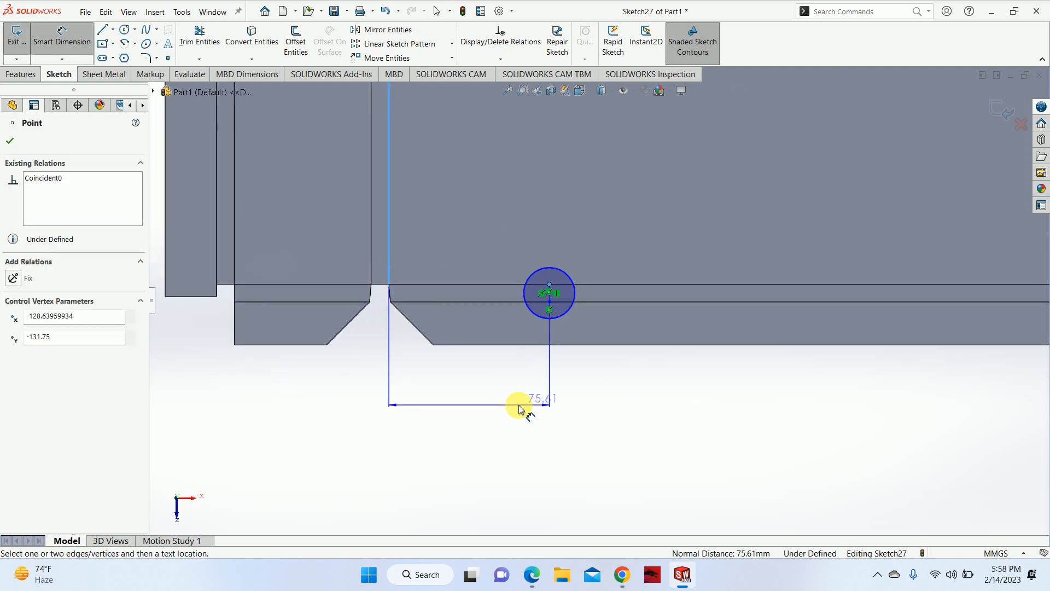
{"action": "left_click", "coordinate": [478, 405]}
{"action": "type", "text": "78"}
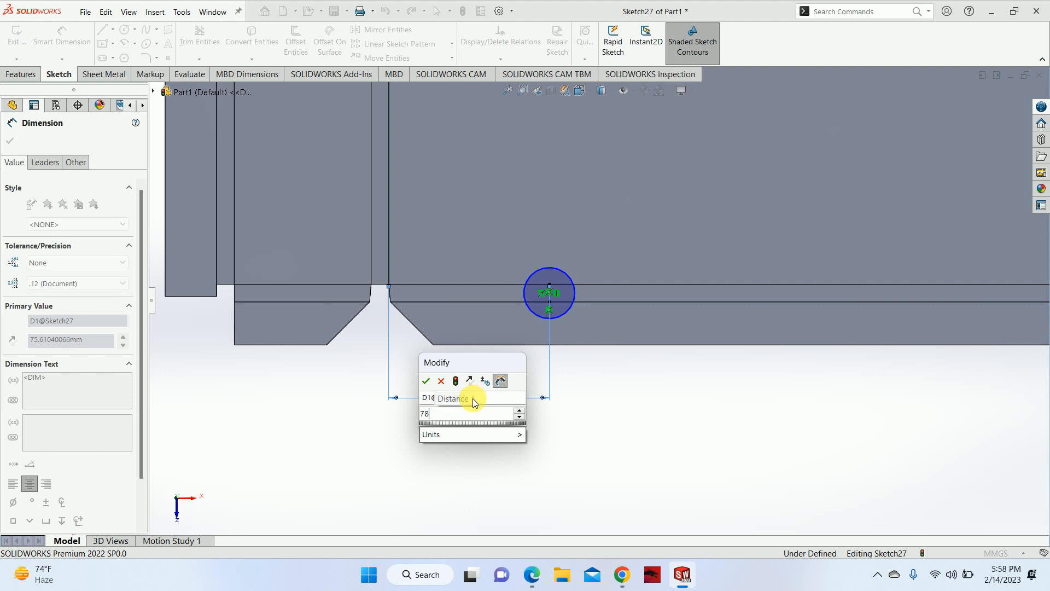
{"action": "type", "text": "6"}
{"action": "key", "text": "Return"}
Step: Set the circle's diameter to 12 mm
{"action": "left_click", "coordinate": [574, 281]}
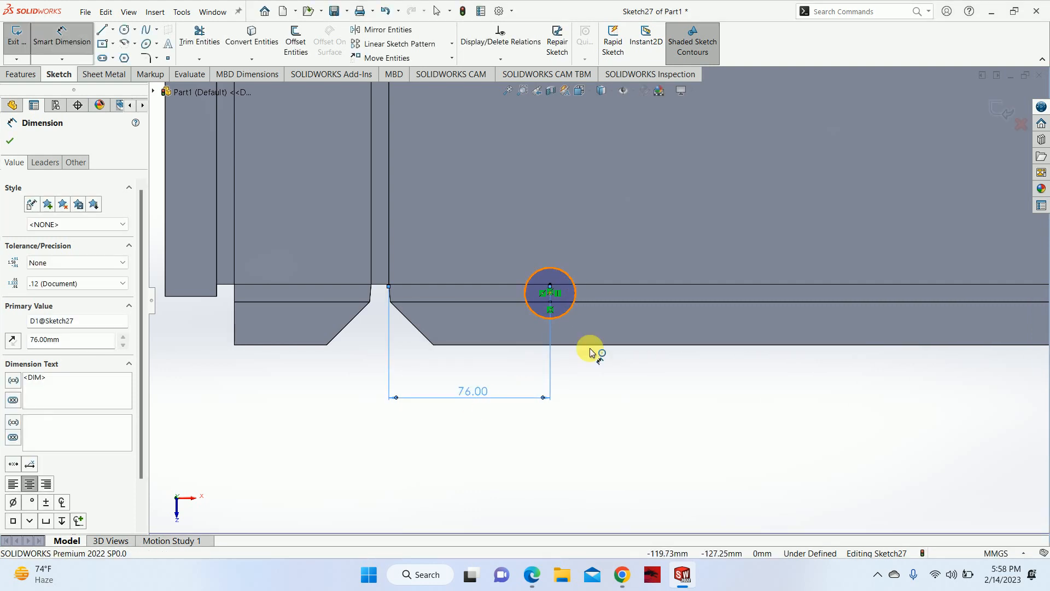
{"action": "left_click", "coordinate": [615, 408]}
{"action": "type", "text": "12"}
{"action": "key", "text": "Return"}
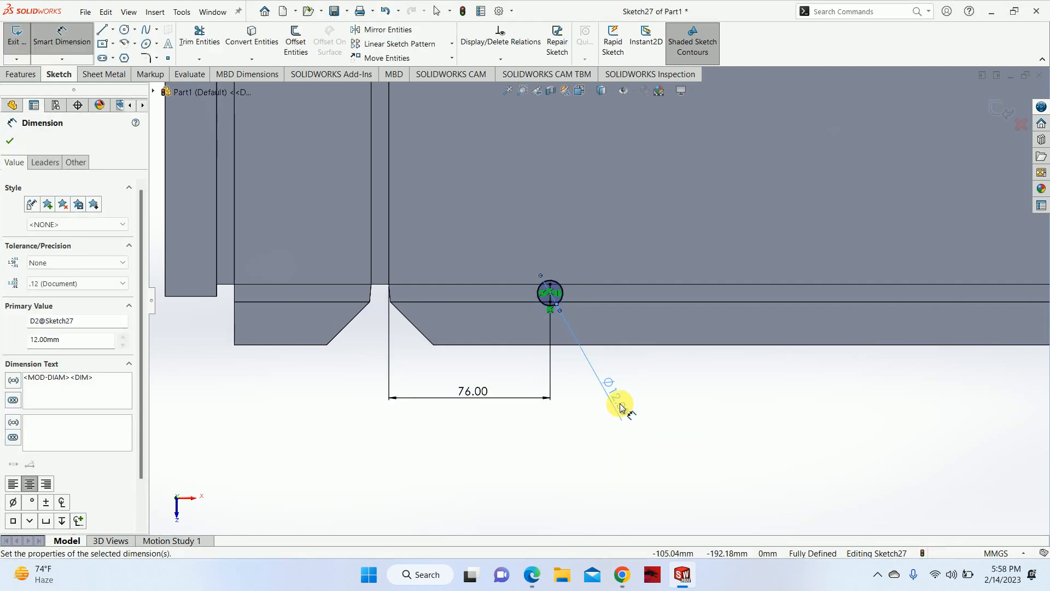
{"action": "scroll", "coordinate": [629, 394], "scroll_direction": "up", "scroll_amount": 3}
{"action": "key", "text": "Escape"}
Step: Draw a vertical centerline from the origin down past the open-end flange
{"action": "scroll", "coordinate": [645, 387], "scroll_direction": "up", "scroll_amount": 2}
{"action": "left_click", "coordinate": [113, 29]}
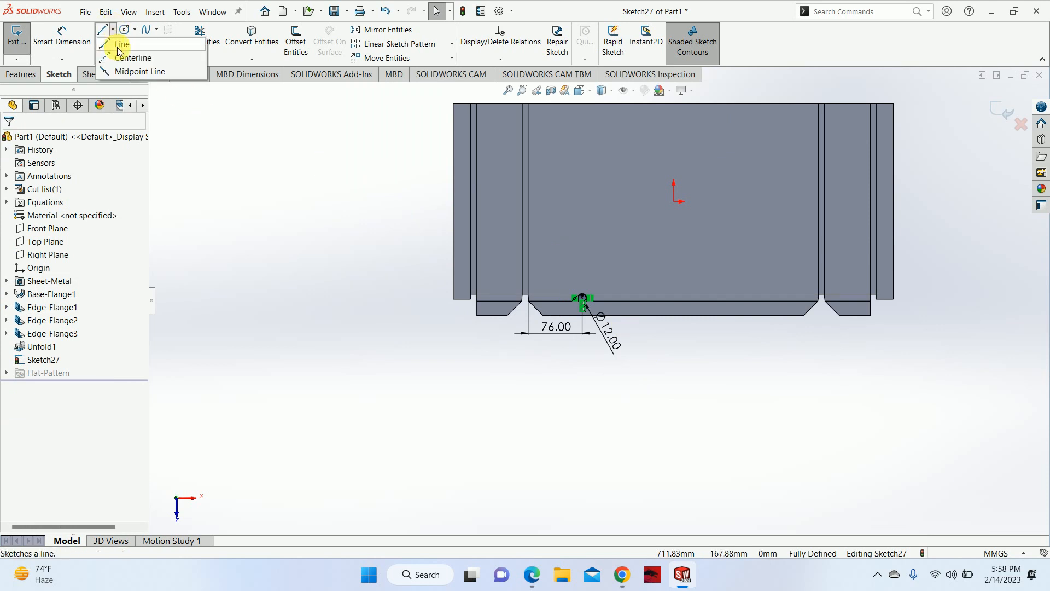
{"action": "left_click", "coordinate": [131, 58]}
{"action": "left_click", "coordinate": [673, 201]}
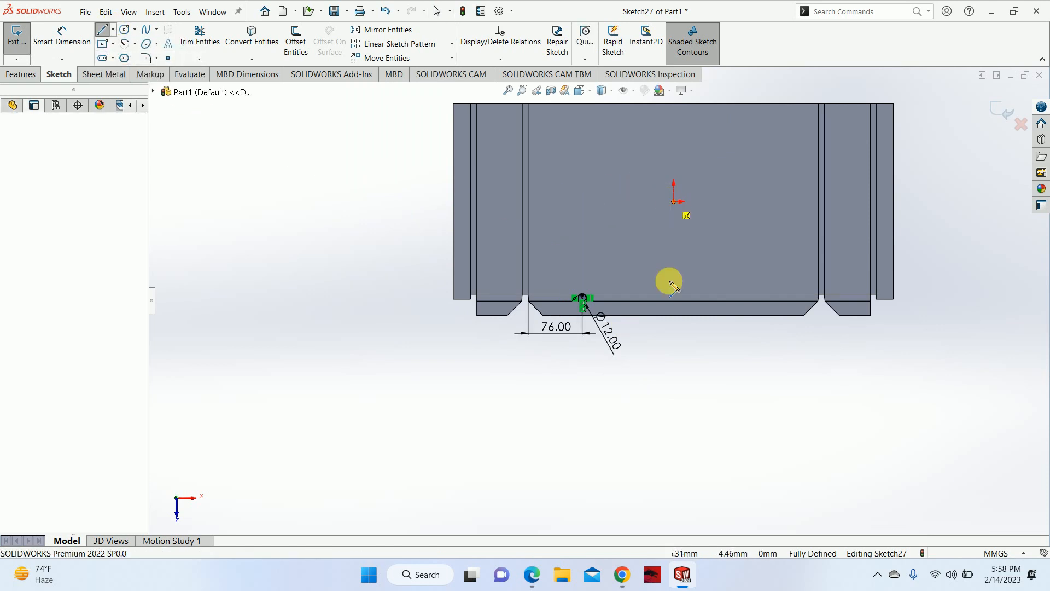
{"action": "left_click", "coordinate": [673, 406]}
{"action": "key", "text": "Escape"}
Step: Mirror the 12 mm circle about the vertical centerline
{"action": "scroll", "coordinate": [613, 330], "scroll_direction": "down", "scroll_amount": 2}
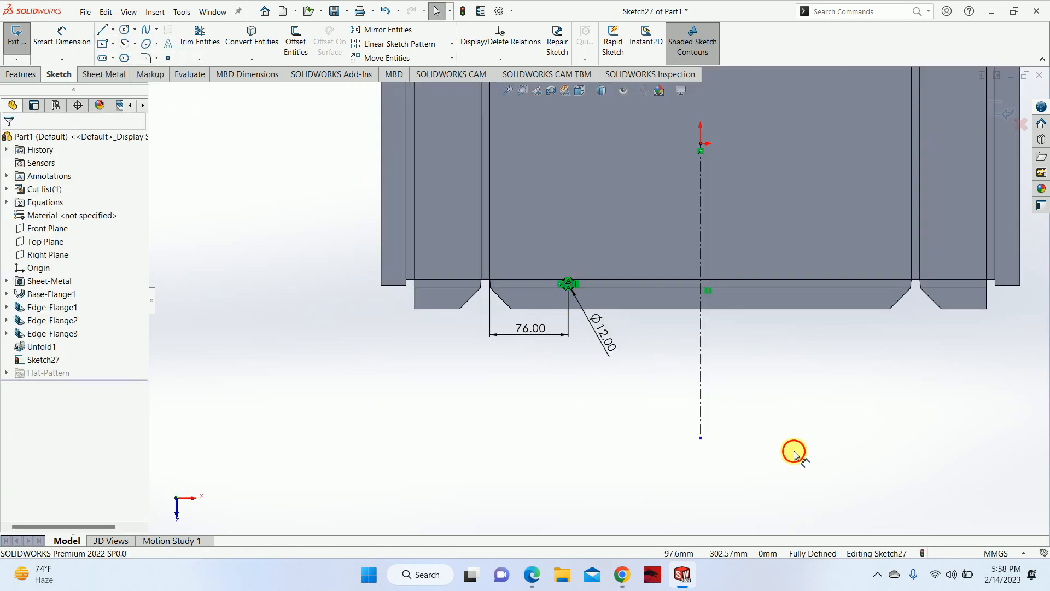
{"action": "left_click_drag", "start_coordinate": [801, 455], "coordinate": [572, 253]}
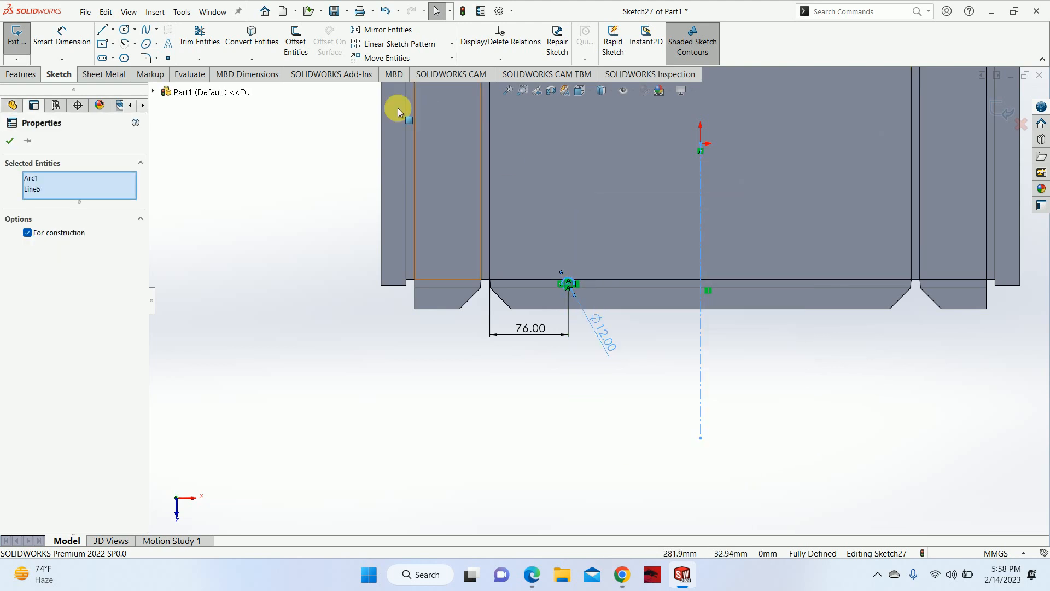
{"action": "left_click", "coordinate": [383, 29]}
{"action": "scroll", "coordinate": [527, 307], "scroll_direction": "up", "scroll_amount": 3}
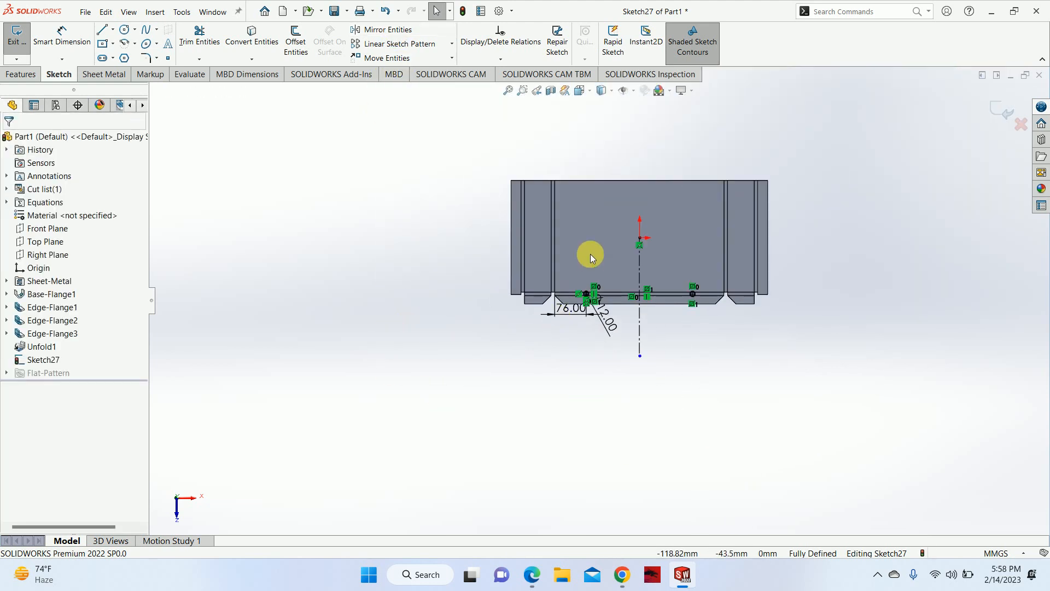
{"action": "scroll", "coordinate": [591, 253], "scroll_direction": "down", "scroll_amount": 2}
Step: Check the side cutout on the PDF drawing and sketch a rectangle about 33 x 57 mm across the left outer flange and its bend
{"action": "left_click", "coordinate": [623, 574]}
{"action": "left_click", "coordinate": [624, 574]}
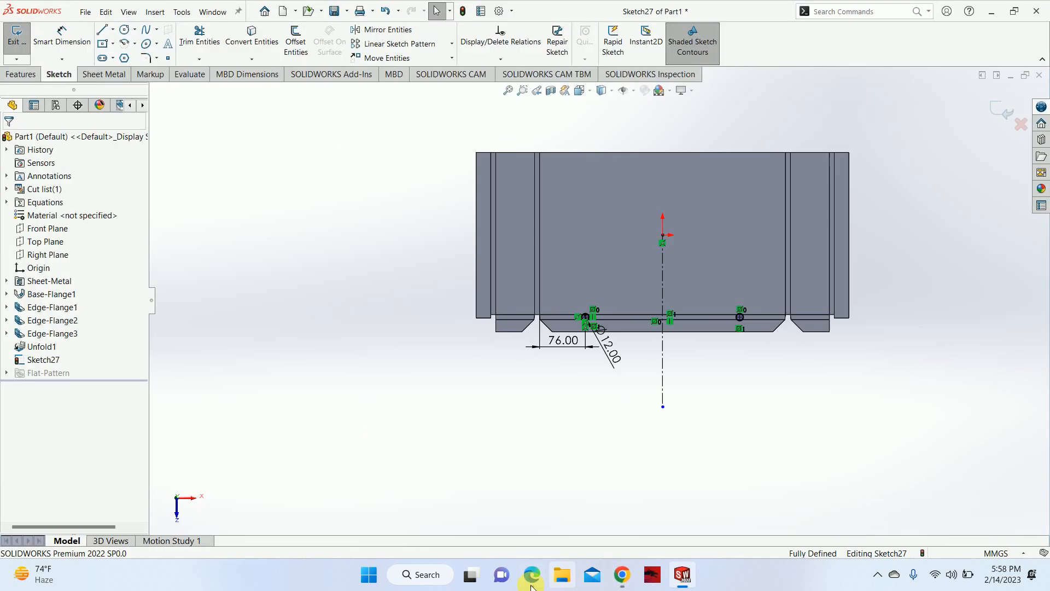
{"action": "left_click", "coordinate": [533, 574]}
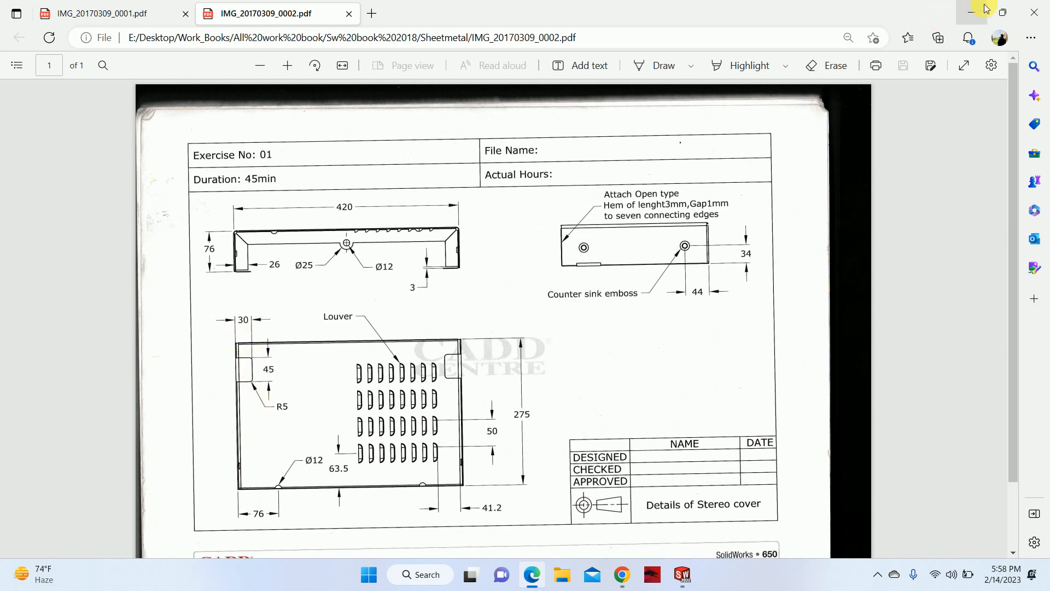
{"action": "left_click", "coordinate": [970, 13]}
{"action": "scroll", "coordinate": [521, 145], "scroll_direction": "down", "scroll_amount": 2}
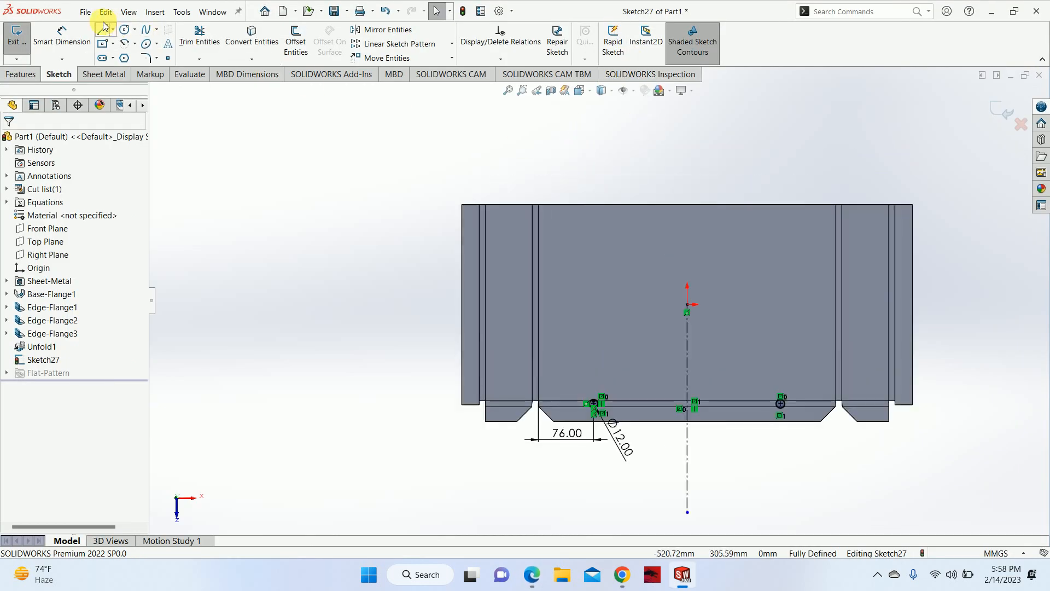
{"action": "left_click", "coordinate": [102, 43]}
{"action": "scroll", "coordinate": [504, 242], "scroll_direction": "down", "scroll_amount": 1}
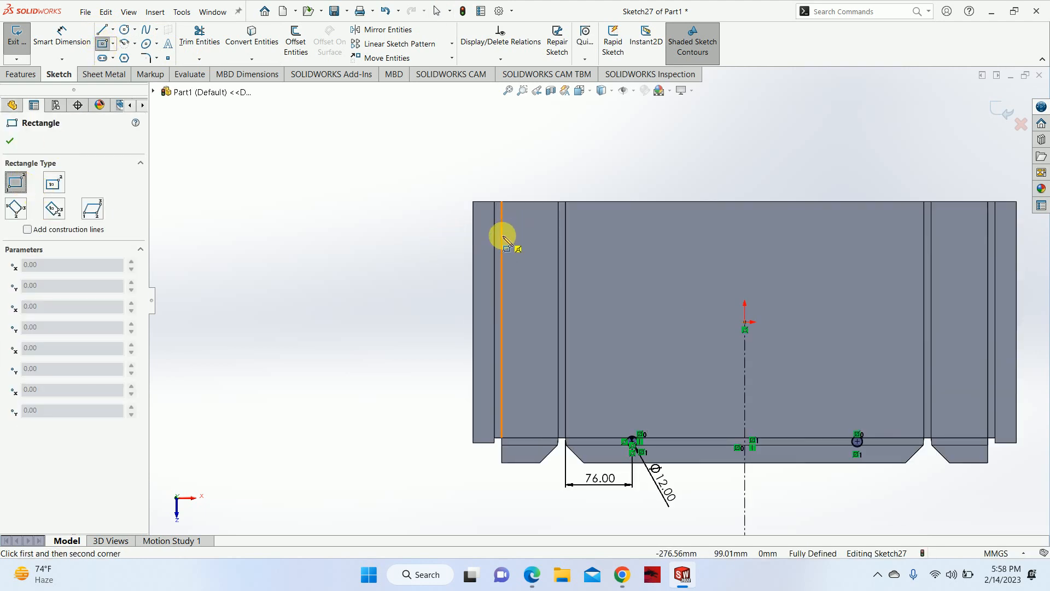
{"action": "left_click", "coordinate": [502, 235]}
{"action": "left_click", "coordinate": [473, 285]}
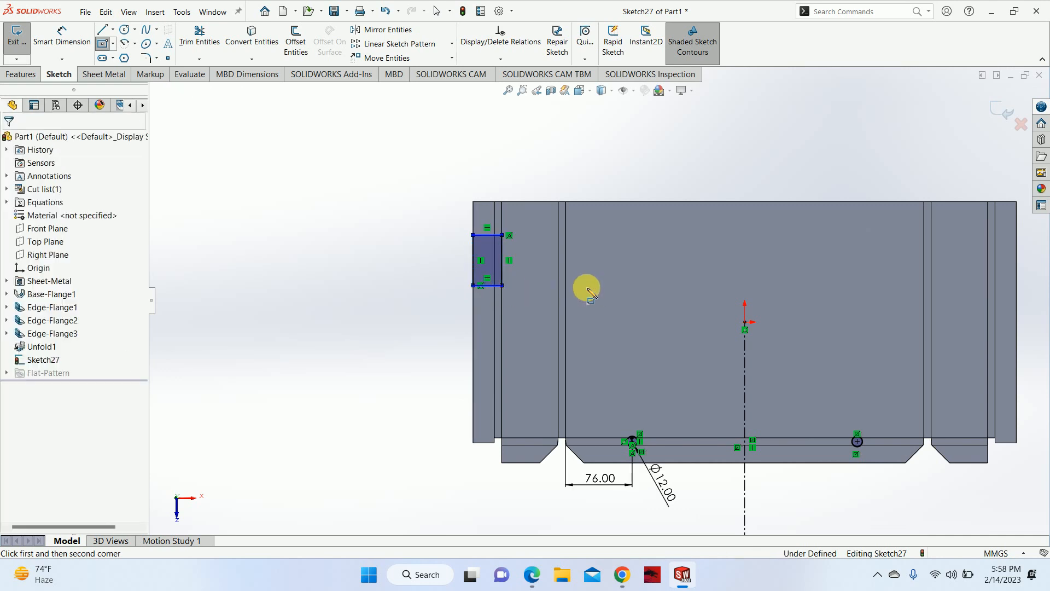
Step: Mirror the flange rectangle about the vertical centerline onto the opposite outer flange
{"action": "scroll", "coordinate": [590, 296], "scroll_direction": "up", "scroll_amount": 2}
{"action": "key", "text": "Escape"}
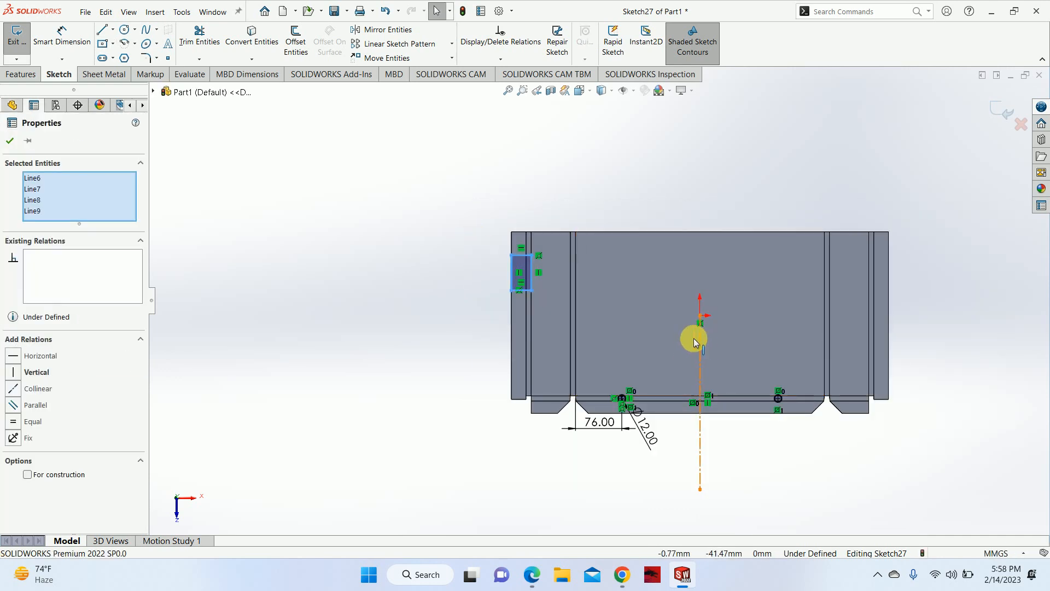
{"action": "left_click", "coordinate": [700, 342], "text": "ctrl"}
{"action": "left_click", "coordinate": [375, 29]}
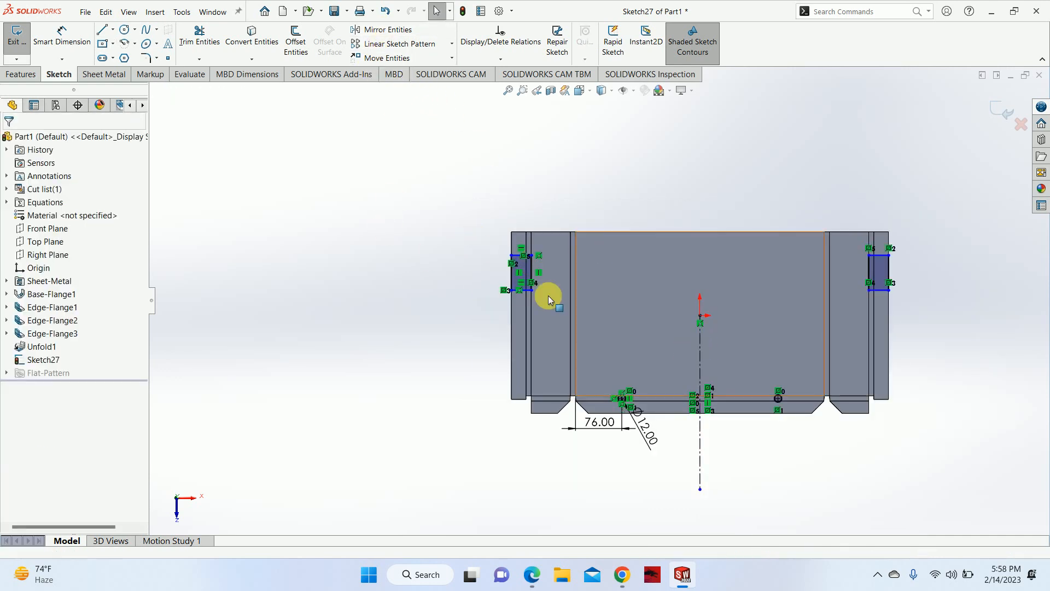
Step: Dimension the height of the left flange rectangle as 45 mm
{"action": "left_click", "coordinate": [62, 36]}
{"action": "scroll", "coordinate": [515, 280], "scroll_direction": "down", "scroll_amount": 4}
{"action": "left_click", "coordinate": [549, 257]}
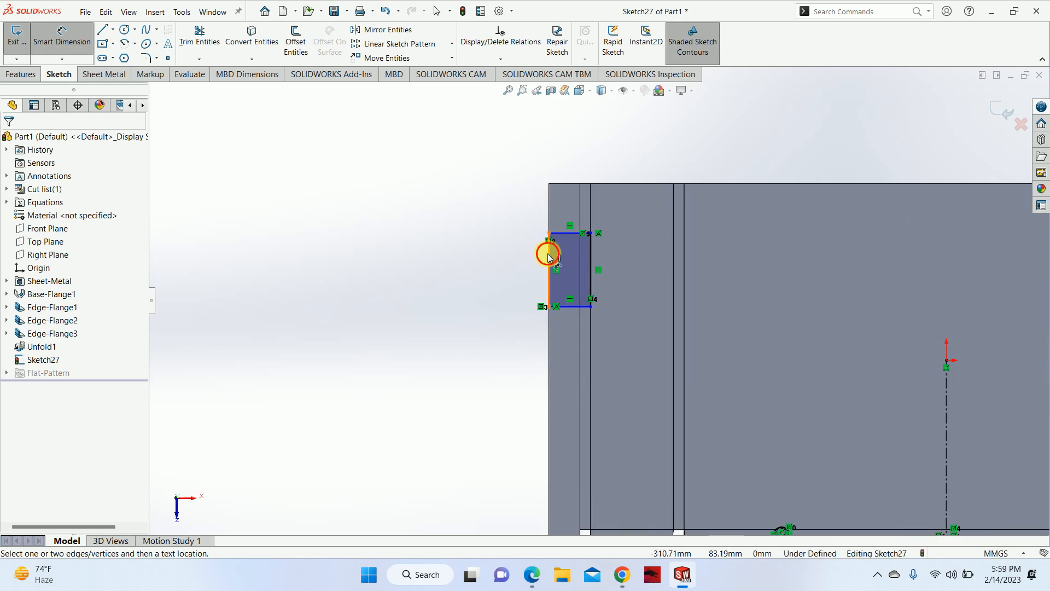
{"action": "left_click", "coordinate": [501, 269]}
{"action": "key", "text": "Return"}
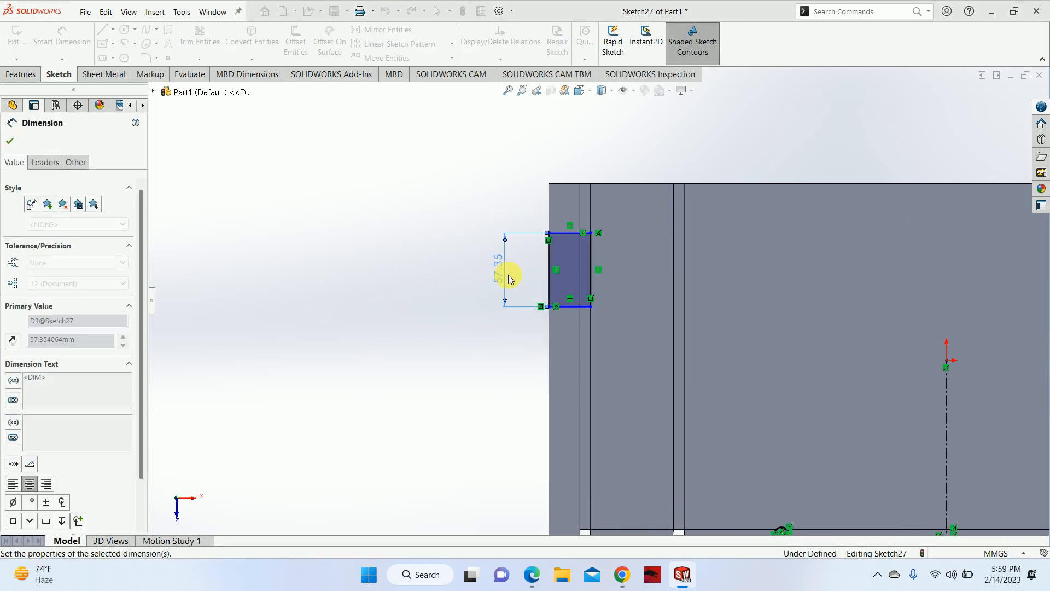
{"action": "scroll", "coordinate": [570, 250], "scroll_direction": "down", "scroll_amount": 1}
{"action": "left_click", "coordinate": [566, 253]}
{"action": "left_click", "coordinate": [473, 178]}
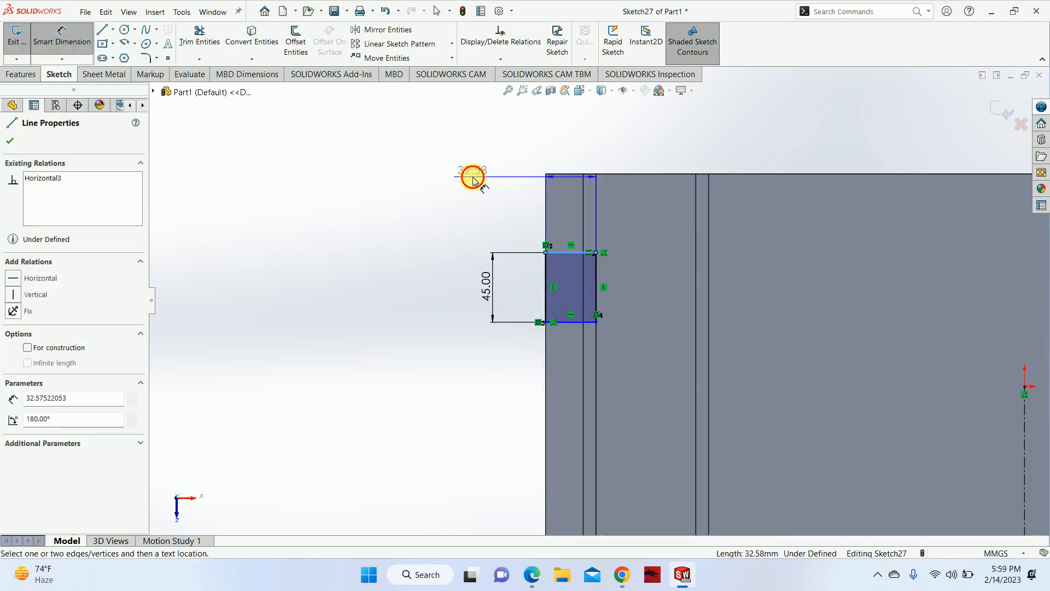
{"action": "left_click", "coordinate": [620, 225]}
{"action": "key", "text": "Escape"}
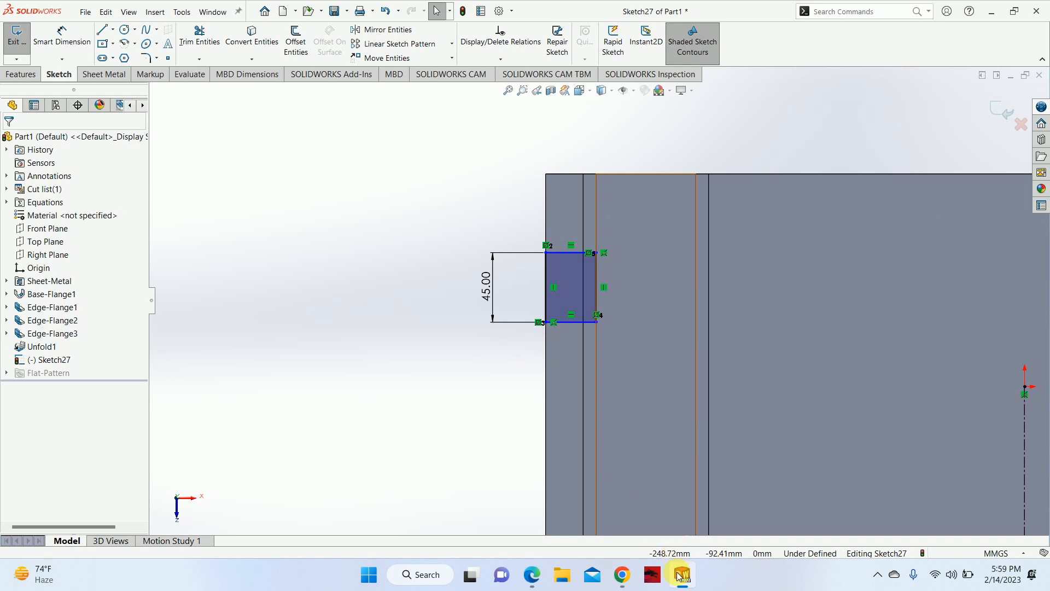
Step: Recheck the cutout on the PDF drawing and delete the left flange rectangle together with its height dimension
{"action": "left_click", "coordinate": [623, 575]}
{"action": "left_click", "coordinate": [622, 576]}
{"action": "left_click", "coordinate": [533, 574]}
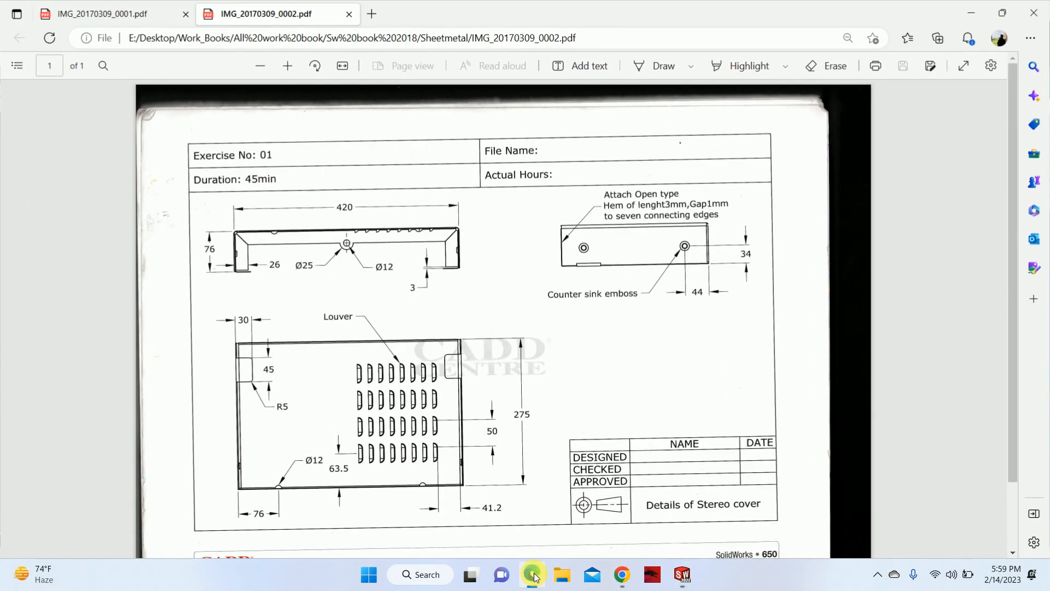
{"action": "scroll", "coordinate": [359, 318], "scroll_direction": "down", "scroll_amount": 1}
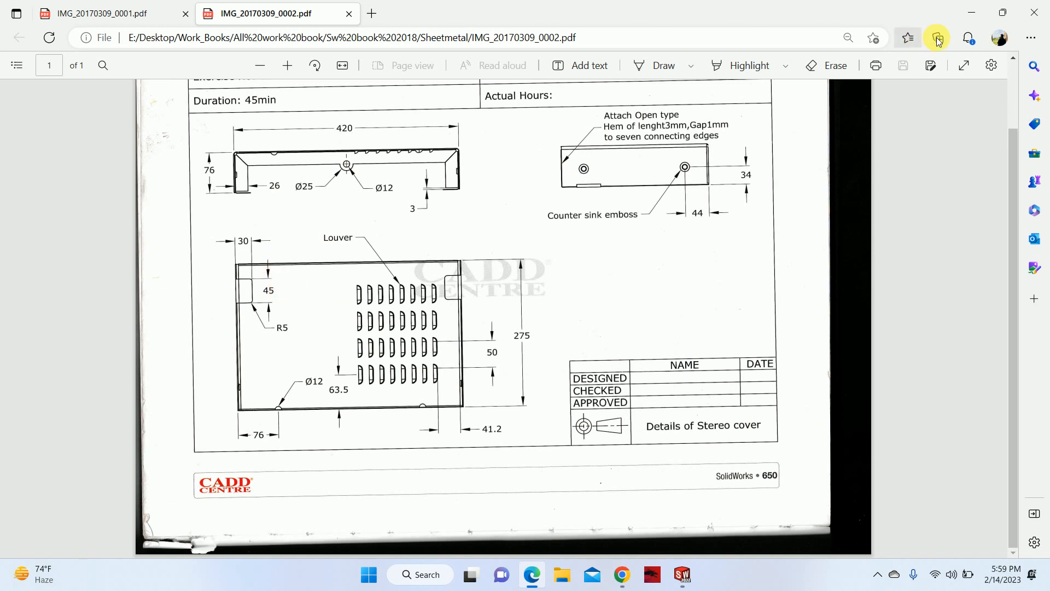
{"action": "left_click", "coordinate": [972, 12]}
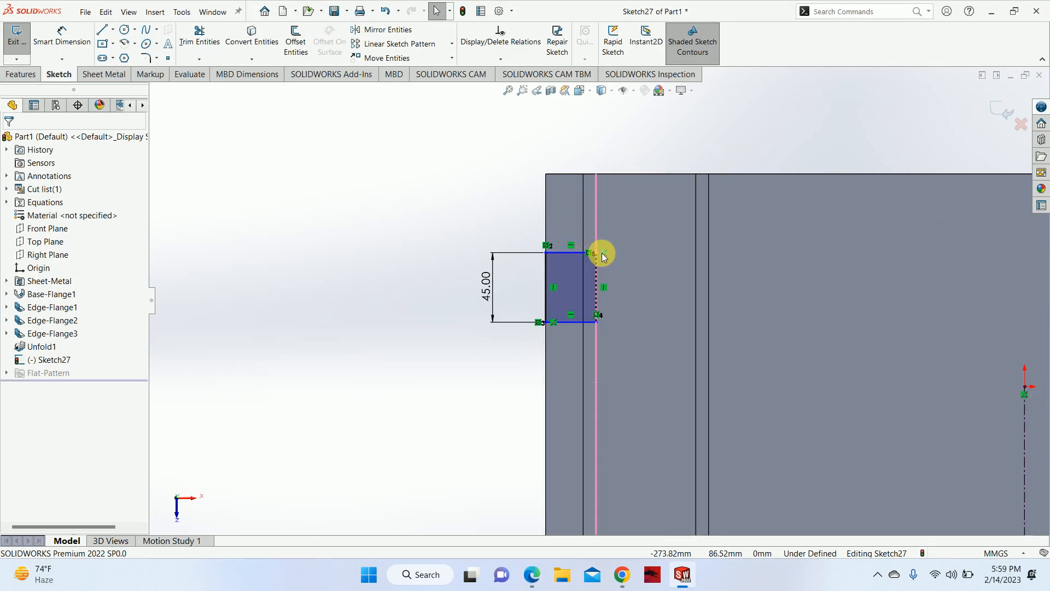
{"action": "mouse_move", "coordinate": [603, 253]}
{"action": "left_mouse_down"}
{"action": "mouse_move", "coordinate": [602, 266]}
{"action": "mouse_move", "coordinate": [593, 253]}
{"action": "mouse_move", "coordinate": [657, 245]}
{"action": "mouse_move", "coordinate": [598, 244]}
{"action": "left_mouse_up"}
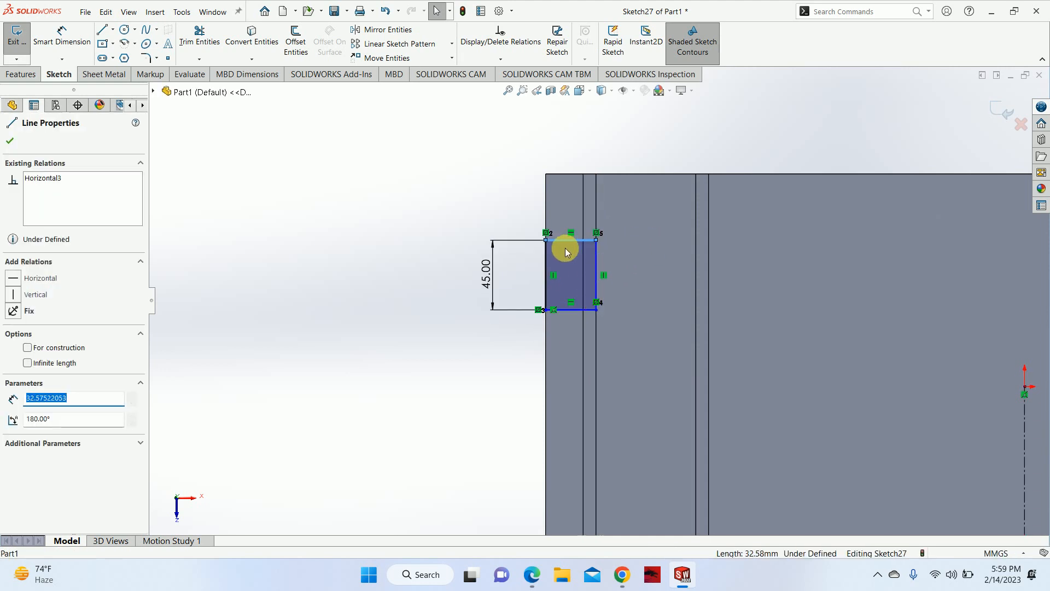
{"action": "left_click", "coordinate": [518, 335]}
{"action": "left_click_drag", "start_coordinate": [489, 212], "coordinate": [629, 313]}
{"action": "left_click_drag", "start_coordinate": [429, 230], "coordinate": [649, 340]}
{"action": "key", "text": "Delete"}
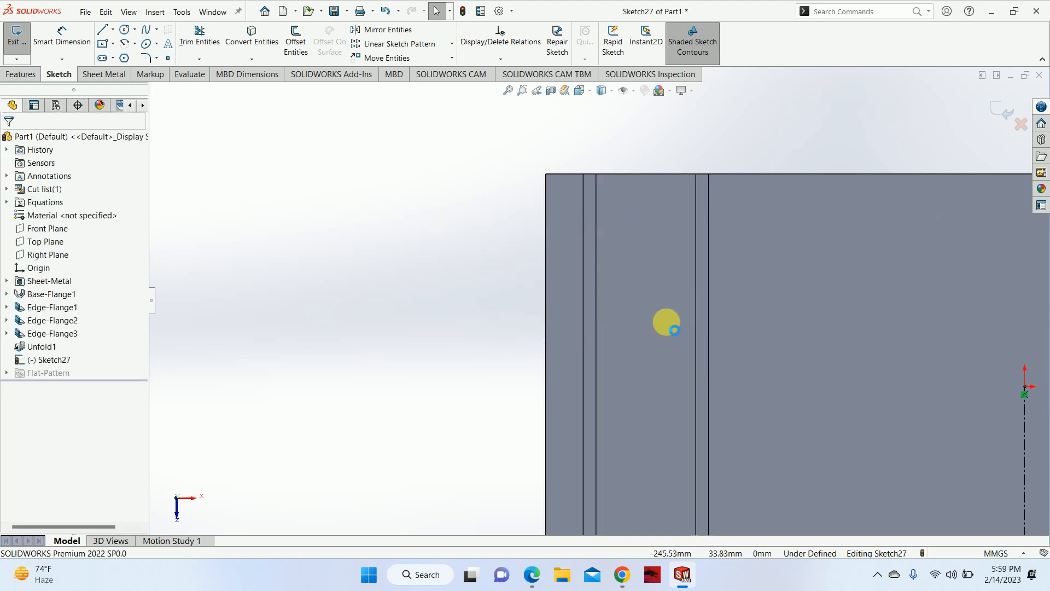
Step: Sketch a corner rectangle about 48 x 79 mm from the left flange's outer edge, extending past both adjacent bend lines
{"action": "left_click", "coordinate": [102, 43]}
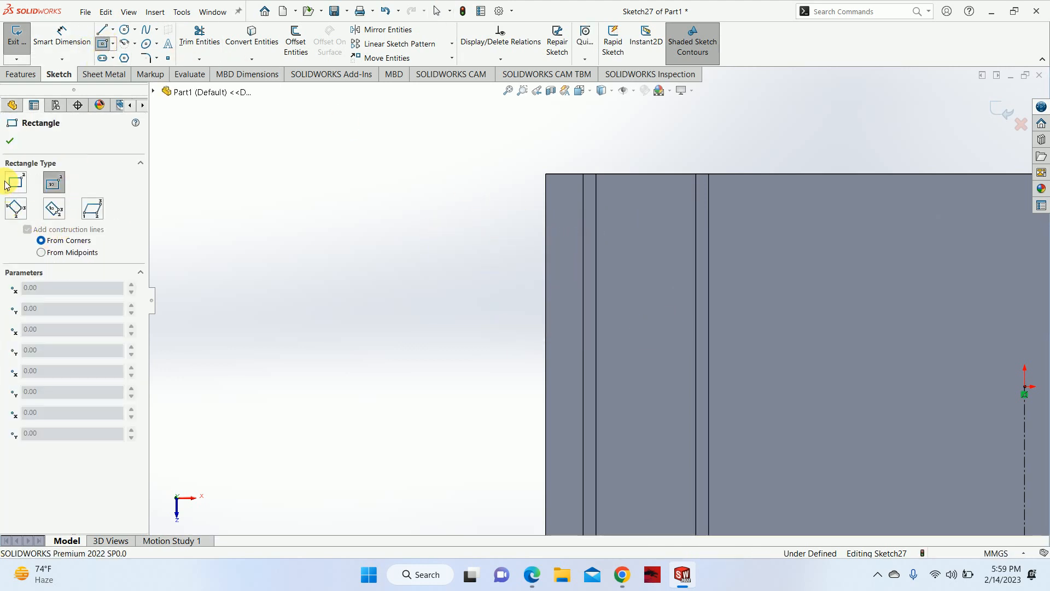
{"action": "left_click", "coordinate": [20, 187]}
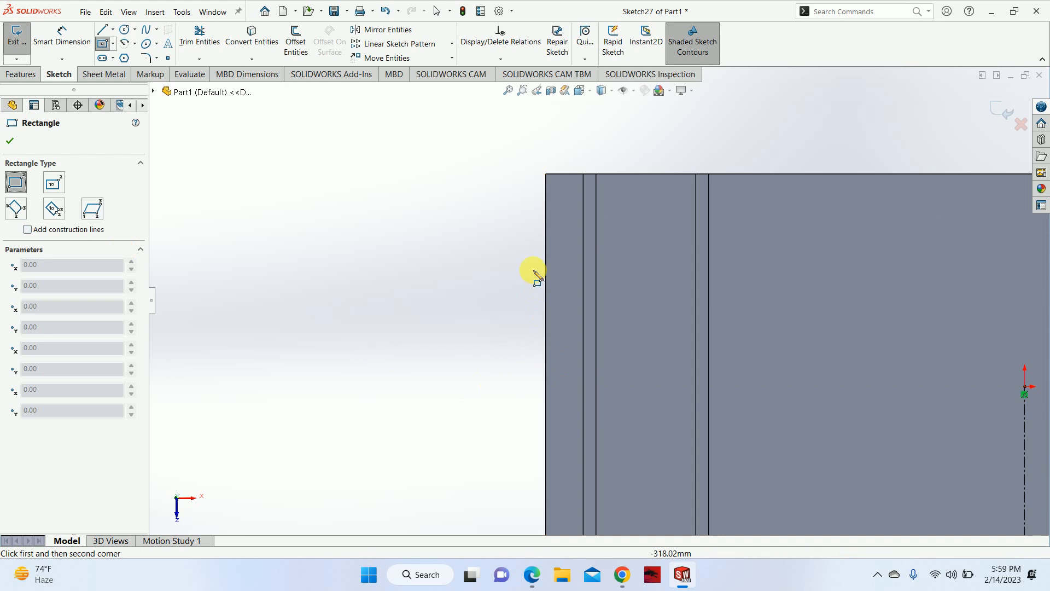
{"action": "left_click", "coordinate": [546, 241]}
{"action": "left_click", "coordinate": [621, 362]}
{"action": "key", "text": "Escape"}
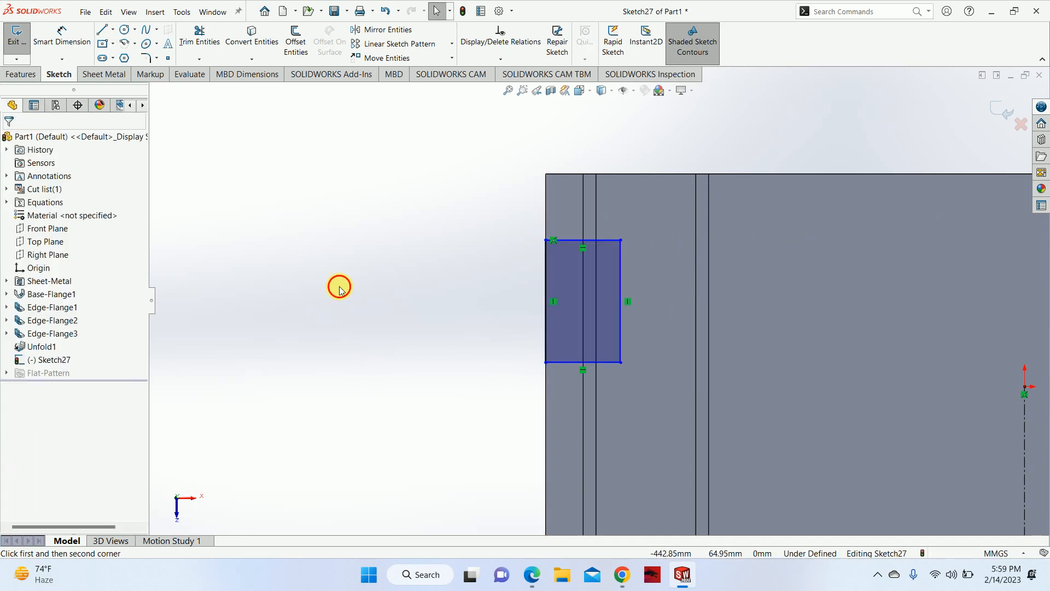
Step: Dimension the new left flange rectangle 30 mm wide and 45 mm high
{"action": "key", "text": "d"}
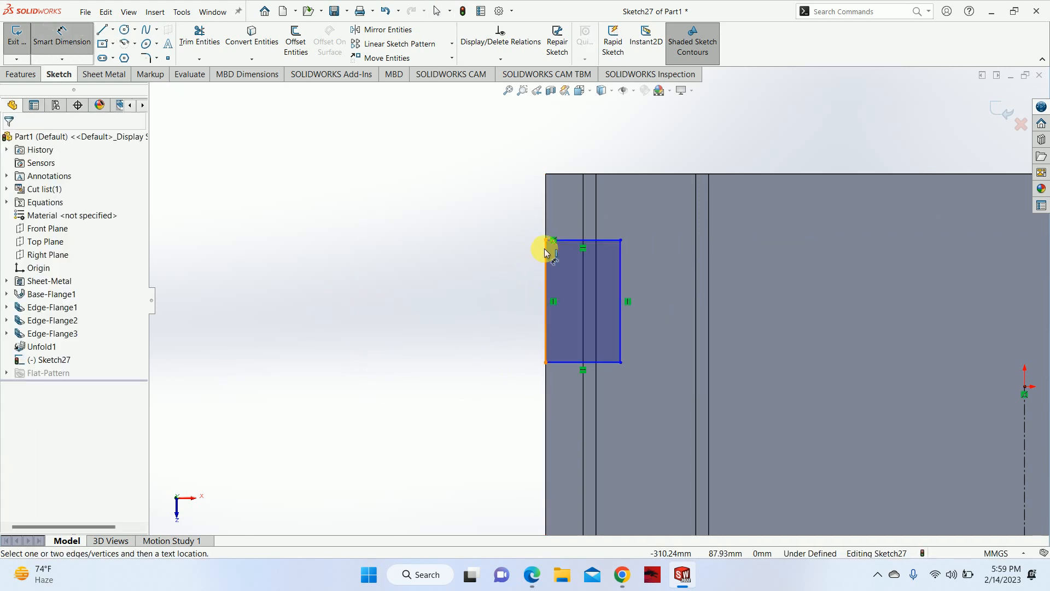
{"action": "left_click", "coordinate": [572, 244]}
{"action": "left_click", "coordinate": [502, 222]}
{"action": "type", "text": "30"}
{"action": "key", "text": "Return"}
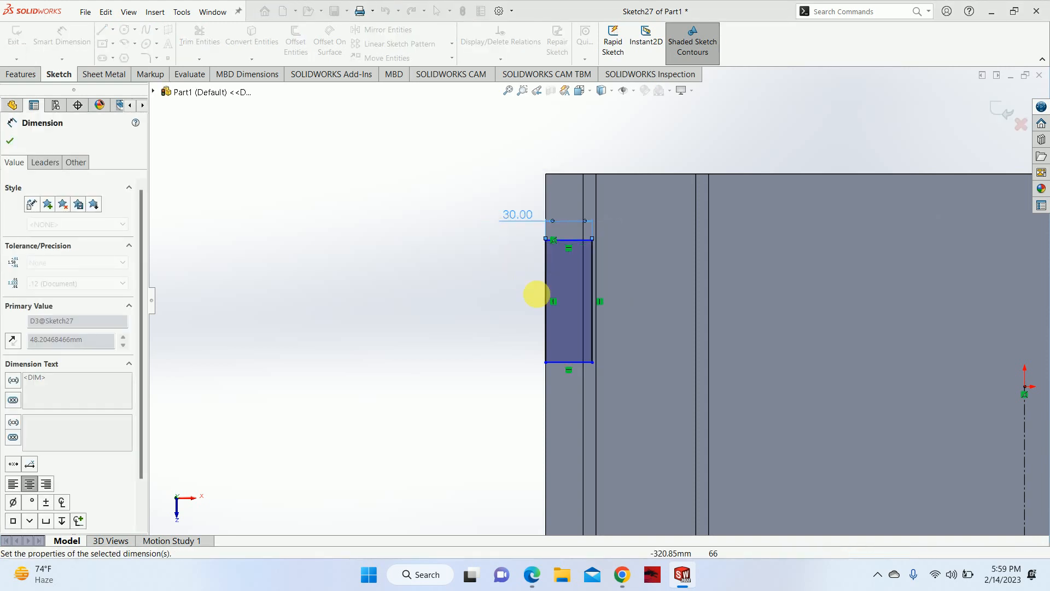
{"action": "left_click", "coordinate": [546, 263]}
{"action": "left_click", "coordinate": [503, 283]}
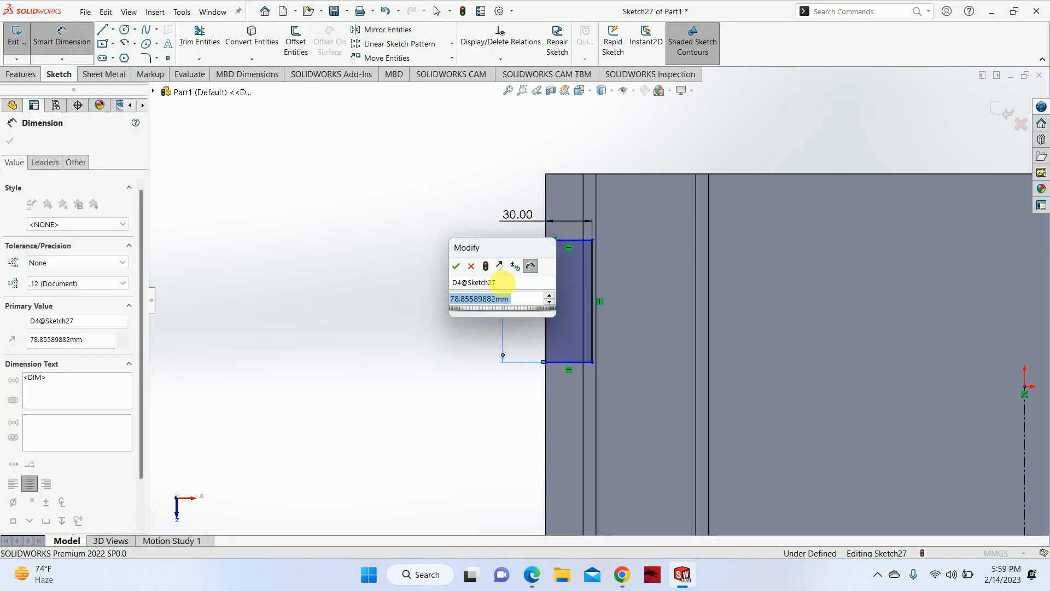
{"action": "type", "text": "45"}
{"action": "key", "text": "Return"}
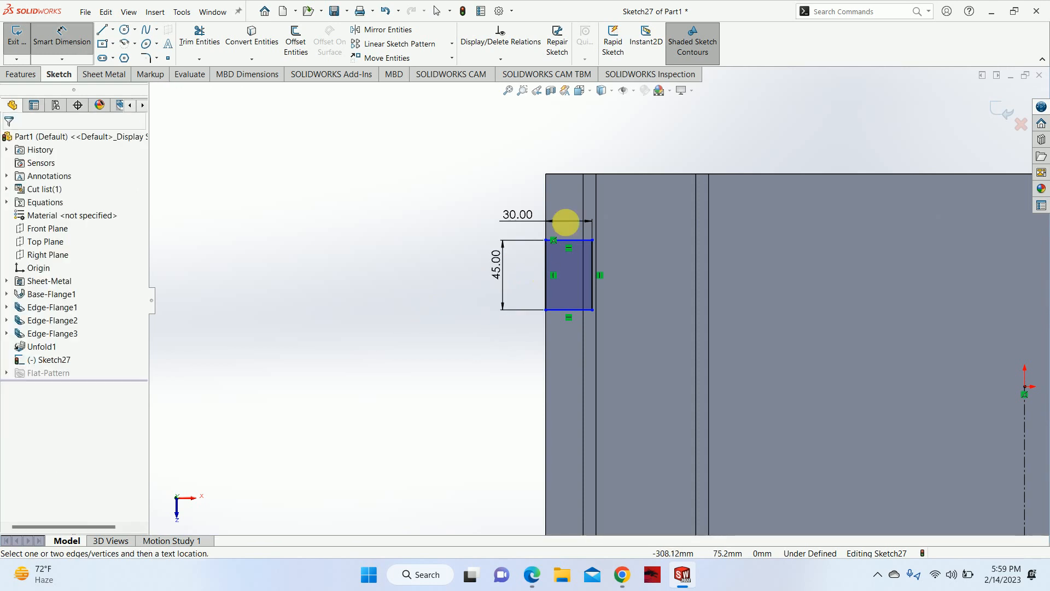
Step: Check the cutout position on the PDF drawing and dimension the left rectangle's upper corner 30 mm below the flange's upper end
{"action": "left_click", "coordinate": [532, 575]}
{"action": "key", "text": "super+Up"}
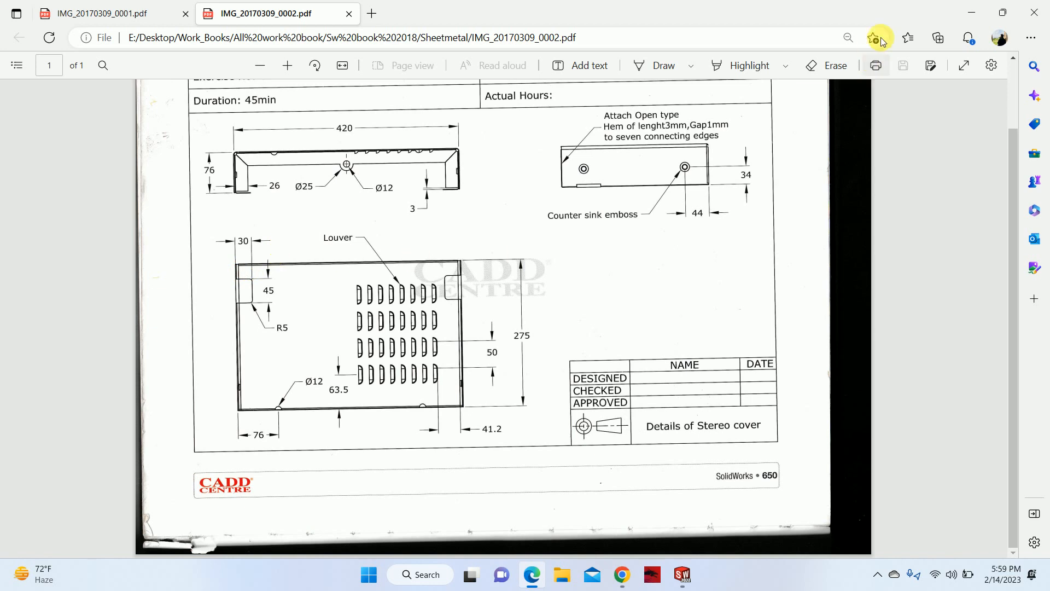
{"action": "left_click", "coordinate": [968, 17]}
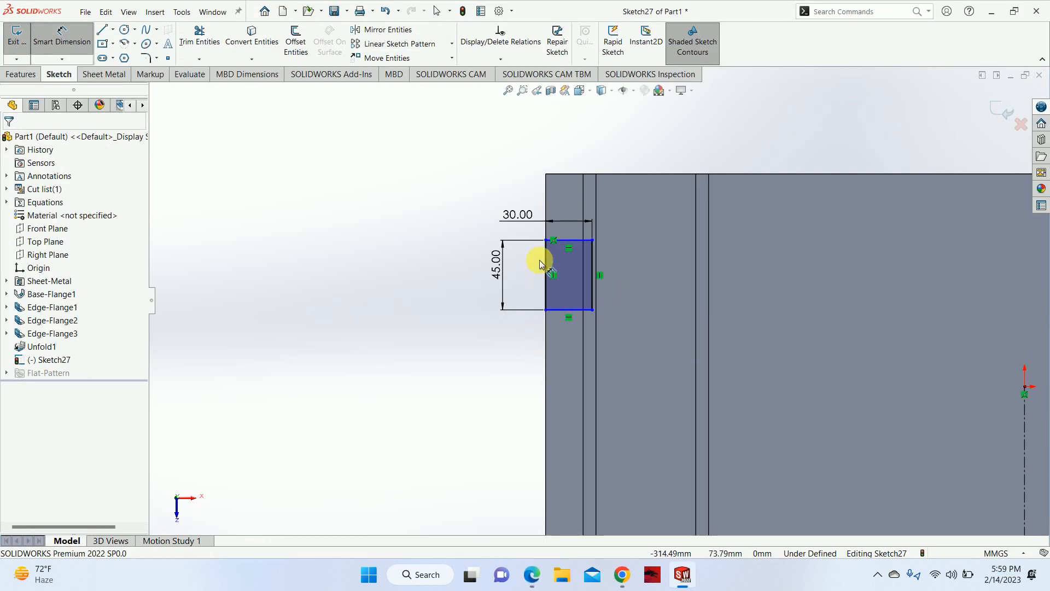
{"action": "left_click", "coordinate": [546, 241]}
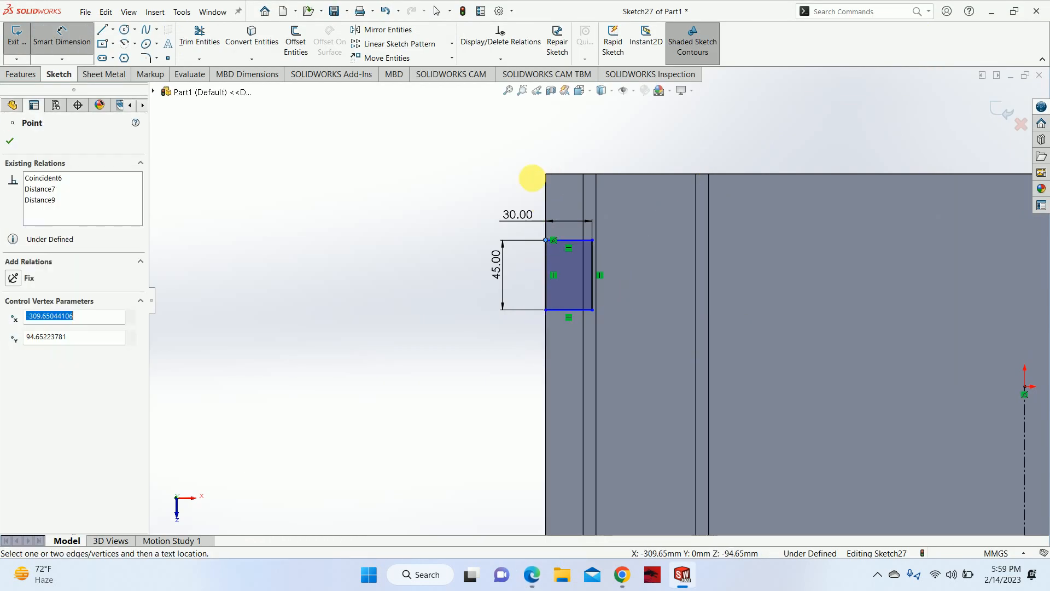
{"action": "right_click_drag", "start_coordinate": [445, 192], "coordinate": [543, 165]}
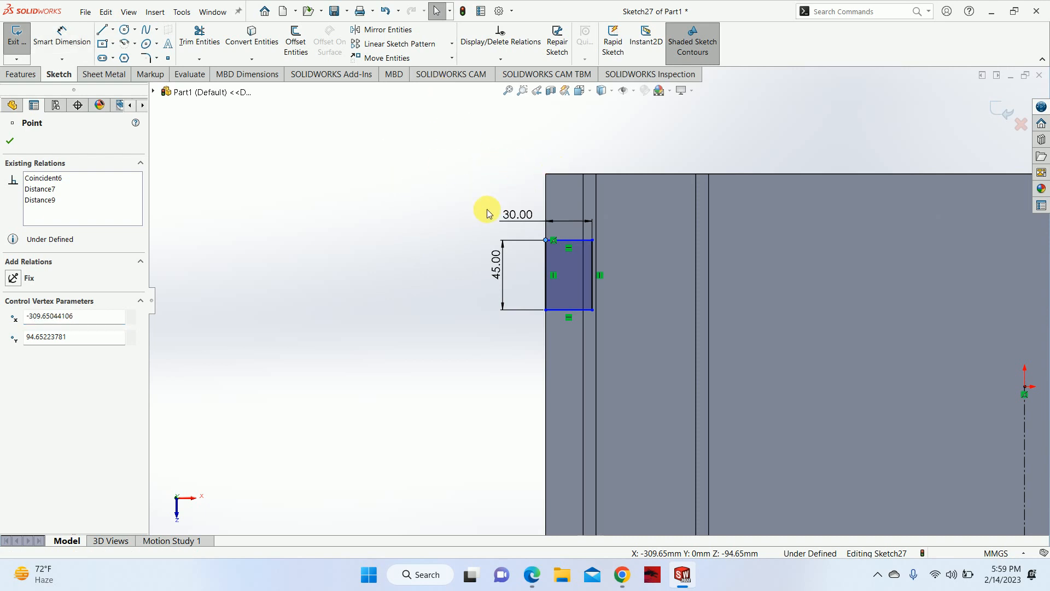
{"action": "left_click", "coordinate": [546, 241]}
{"action": "left_click", "coordinate": [423, 207]}
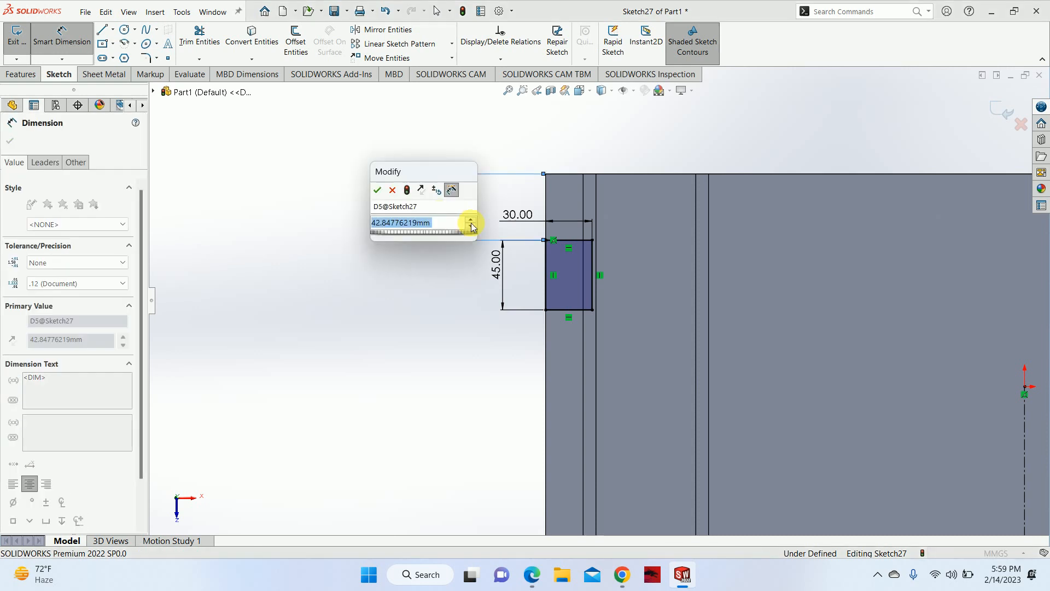
{"action": "type", "text": "30"}
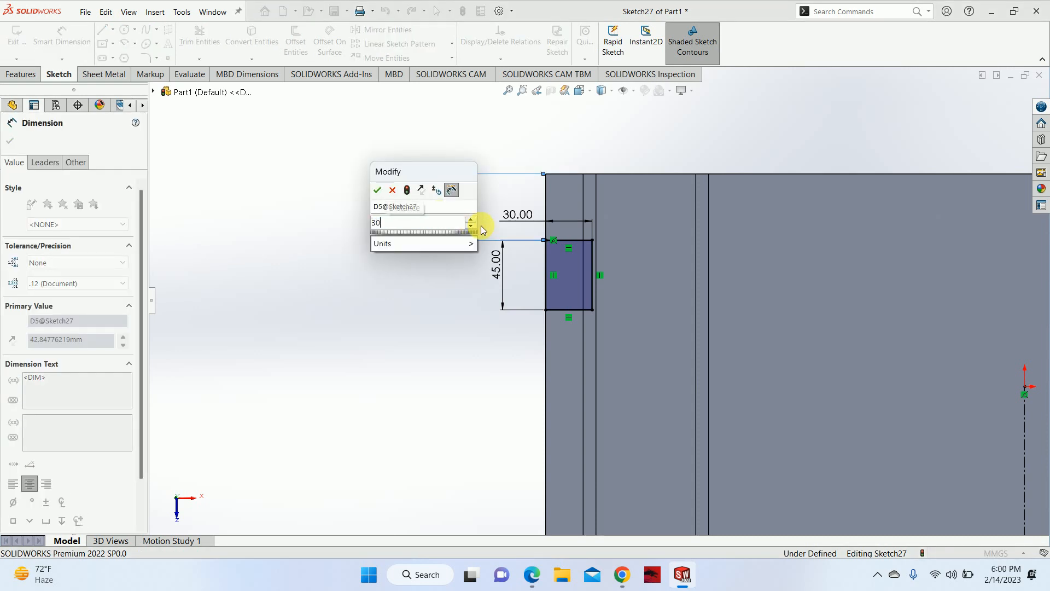
{"action": "key", "text": "Return"}
{"action": "key", "text": "Escape"}
{"action": "scroll", "coordinate": [573, 278], "scroll_direction": "up", "scroll_amount": 3}
{"action": "scroll", "coordinate": [602, 282], "scroll_direction": "up", "scroll_amount": 3}
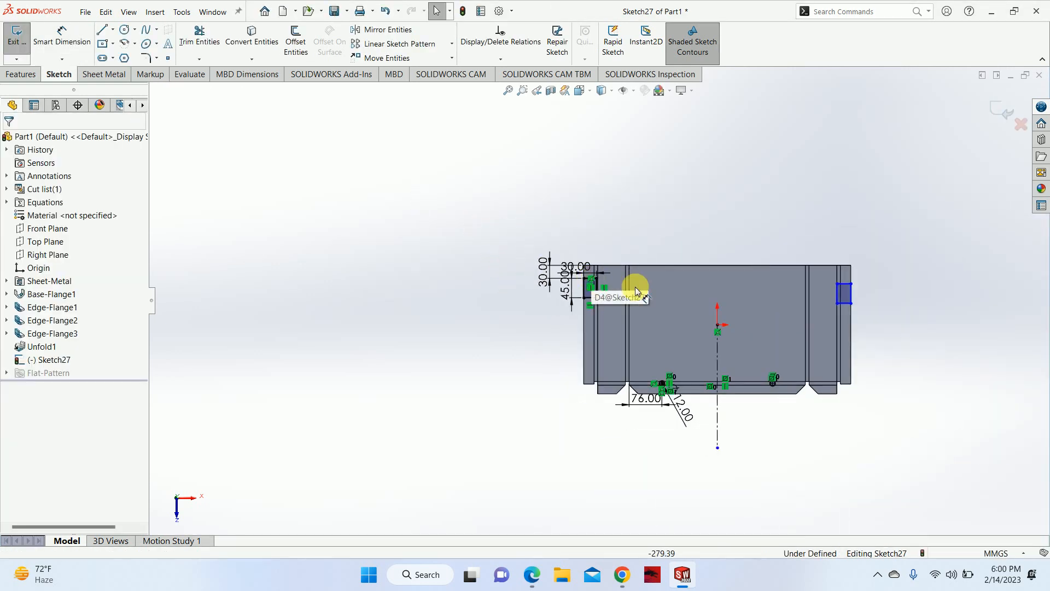
Step: Delete the loose rectangle on the right flange, mirror the dimensioned left rectangle about the vertical centreline, and finish the sketch
{"action": "scroll", "coordinate": [856, 275], "scroll_direction": "down", "scroll_amount": 3}
{"action": "left_click_drag", "start_coordinate": [756, 217], "coordinate": [897, 331]}
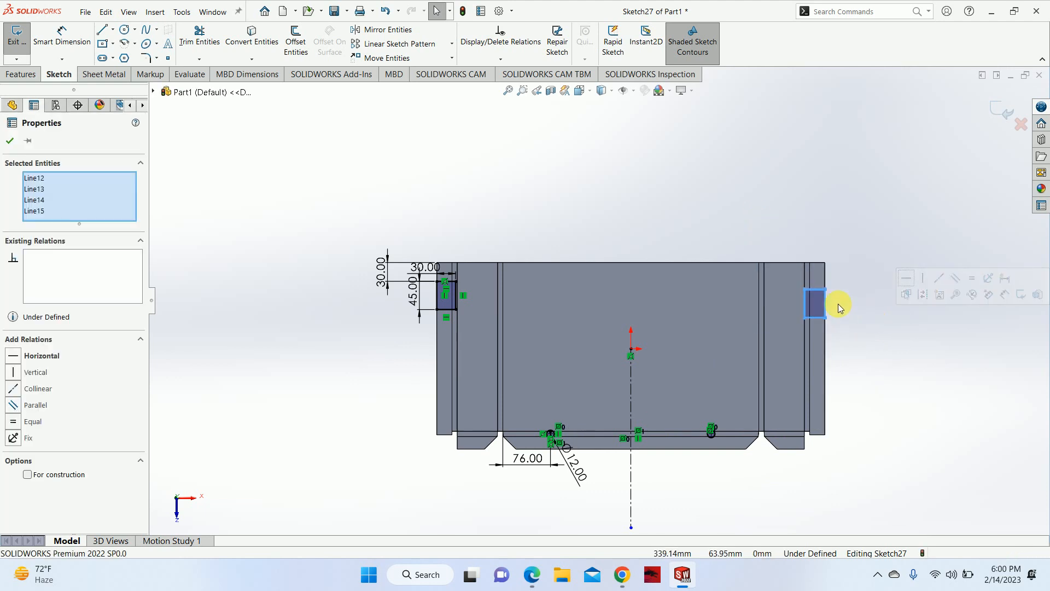
{"action": "key", "text": "Delete"}
{"action": "left_click_drag", "start_coordinate": [376, 207], "coordinate": [604, 386]}
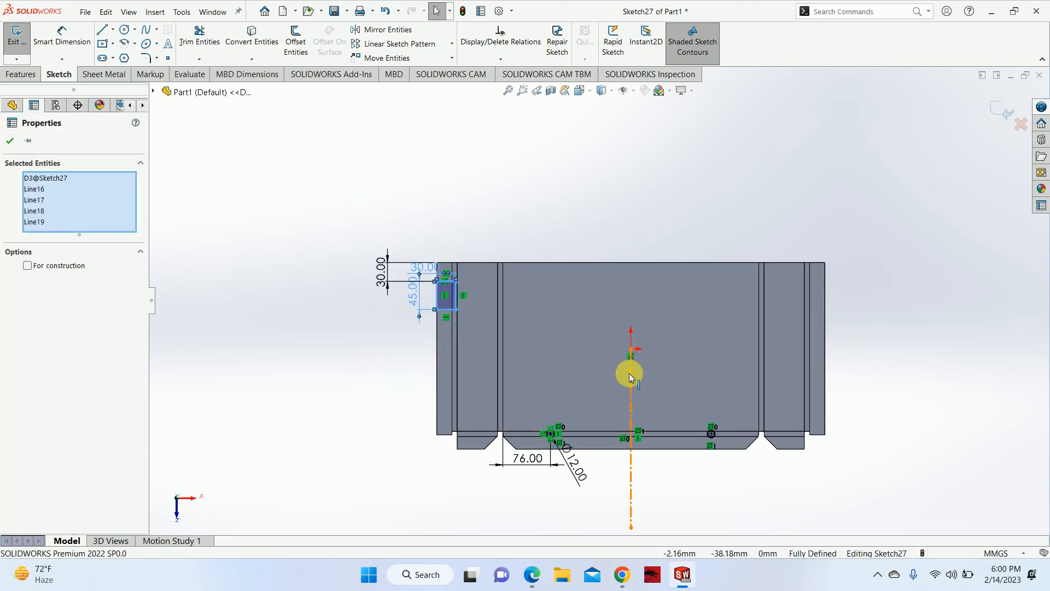
{"action": "left_click", "coordinate": [631, 374], "text": "ctrl"}
{"action": "left_click", "coordinate": [427, 29]}
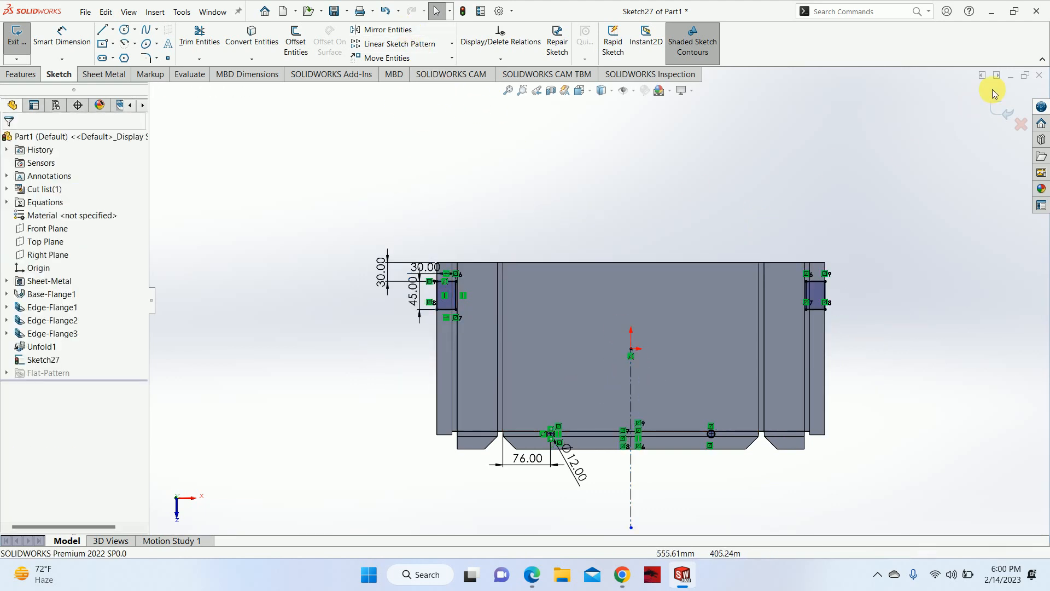
{"action": "left_click", "coordinate": [1005, 111]}
Step: Cut the sketched rectangles and holes through the unfolded sheet with a blind Extruded Cut linked to the sheet thickness
{"action": "middle_click_drag", "start_coordinate": [809, 232], "coordinate": [756, 279]}
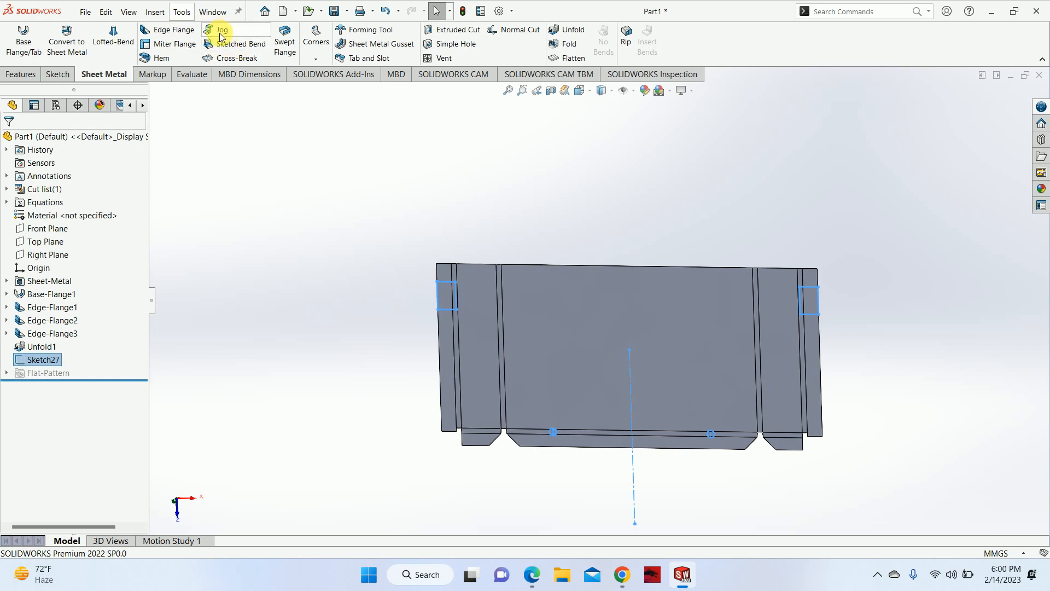
{"action": "left_click", "coordinate": [452, 31]}
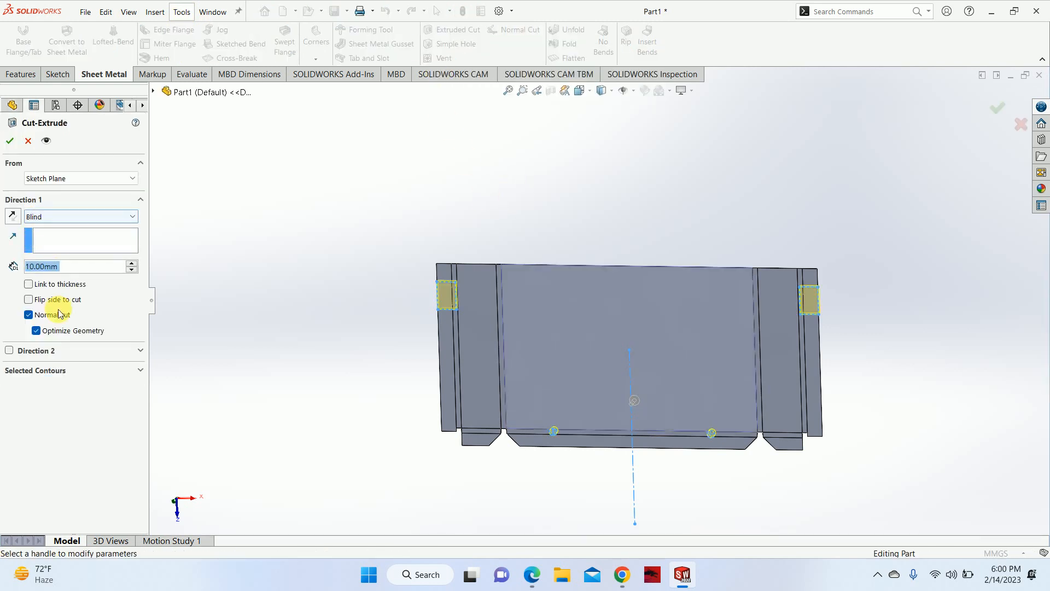
{"action": "left_click", "coordinate": [59, 285]}
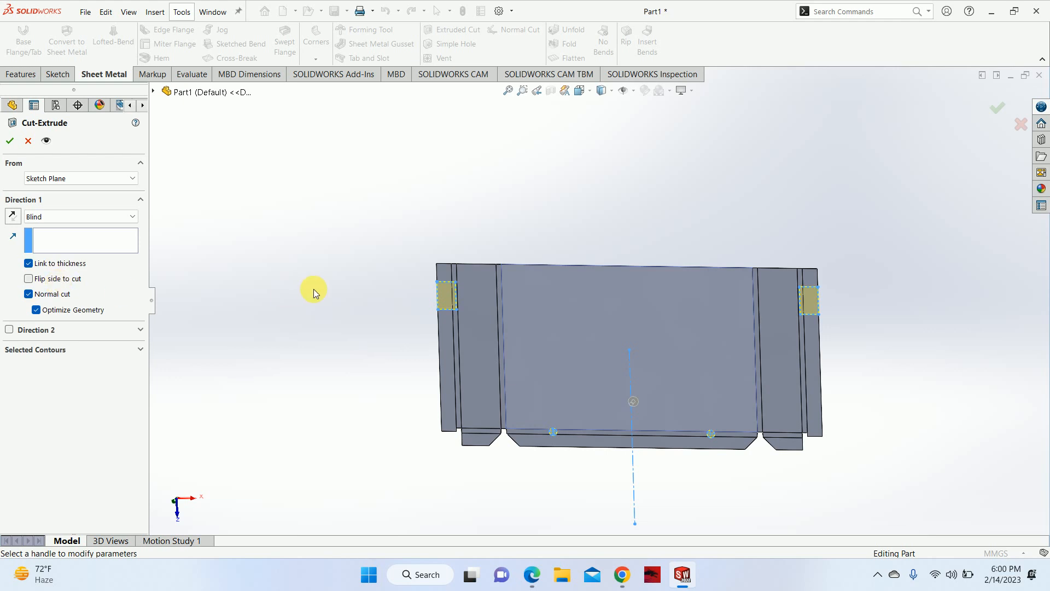
{"action": "middle_click_drag", "start_coordinate": [659, 301], "coordinate": [622, 331]}
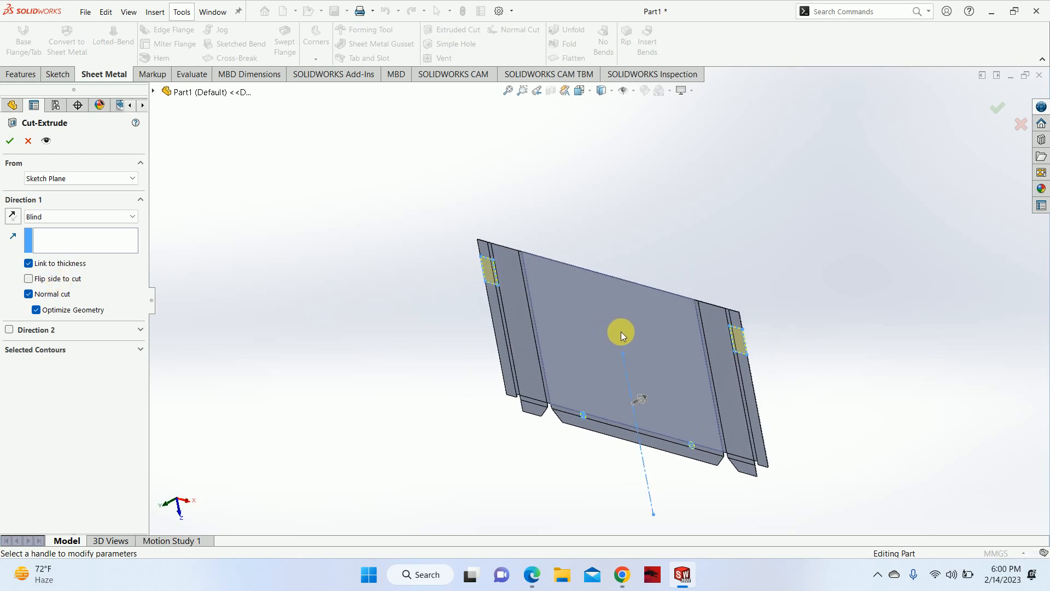
{"action": "left_click", "coordinate": [997, 107]}
Step: Fold all bends of the flattened sheet back up, keeping the large central face fixed
{"action": "middle_click_drag", "start_coordinate": [797, 223], "coordinate": [619, 332]}
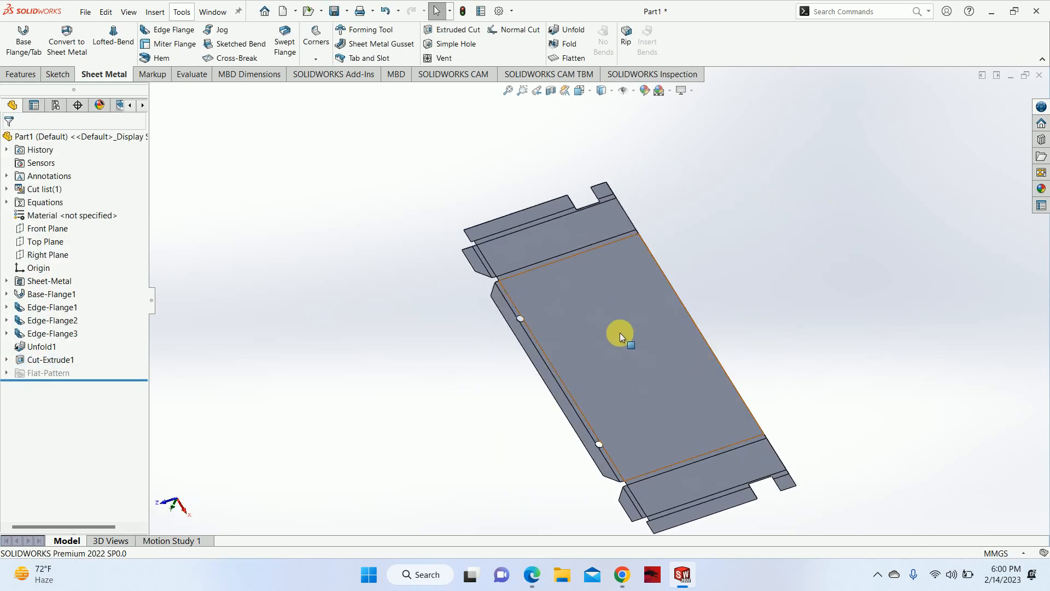
{"action": "left_click", "coordinate": [583, 299]}
{"action": "left_click", "coordinate": [570, 44]}
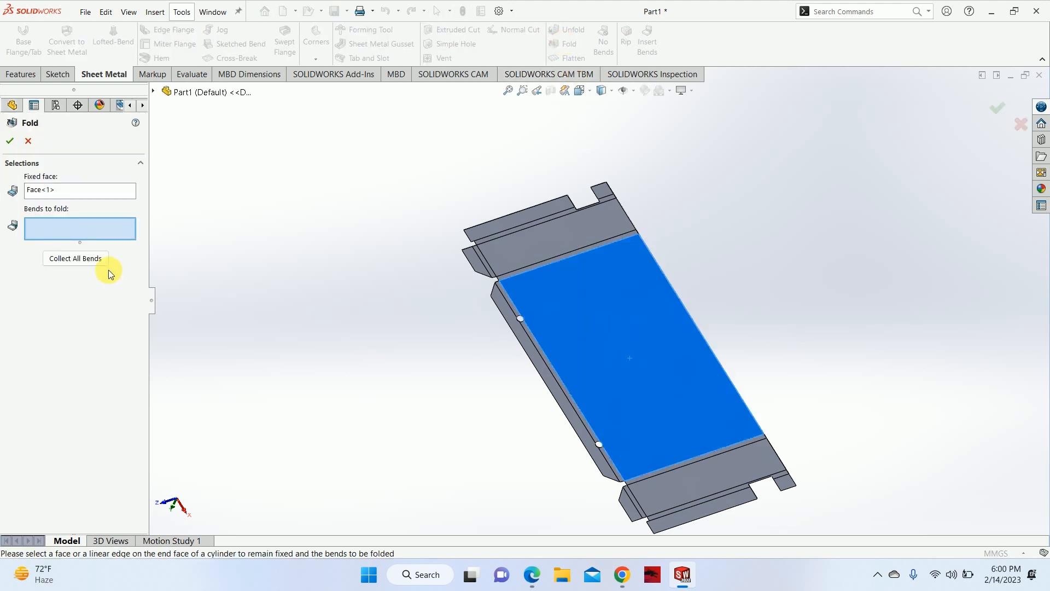
{"action": "left_click", "coordinate": [75, 258]}
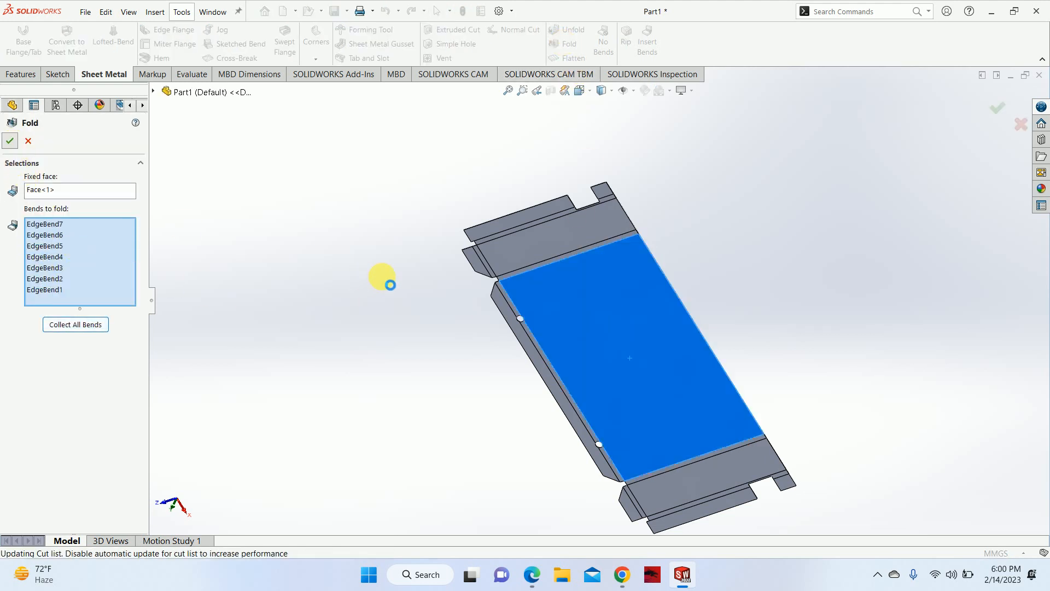
Step: Inspect the folded cutout along the side flange's lower bend, viewing the flange face straight on
{"action": "middle_click_drag", "start_coordinate": [566, 233], "coordinate": [599, 403]}
{"action": "scroll", "coordinate": [617, 392], "scroll_direction": "down", "scroll_amount": 5}
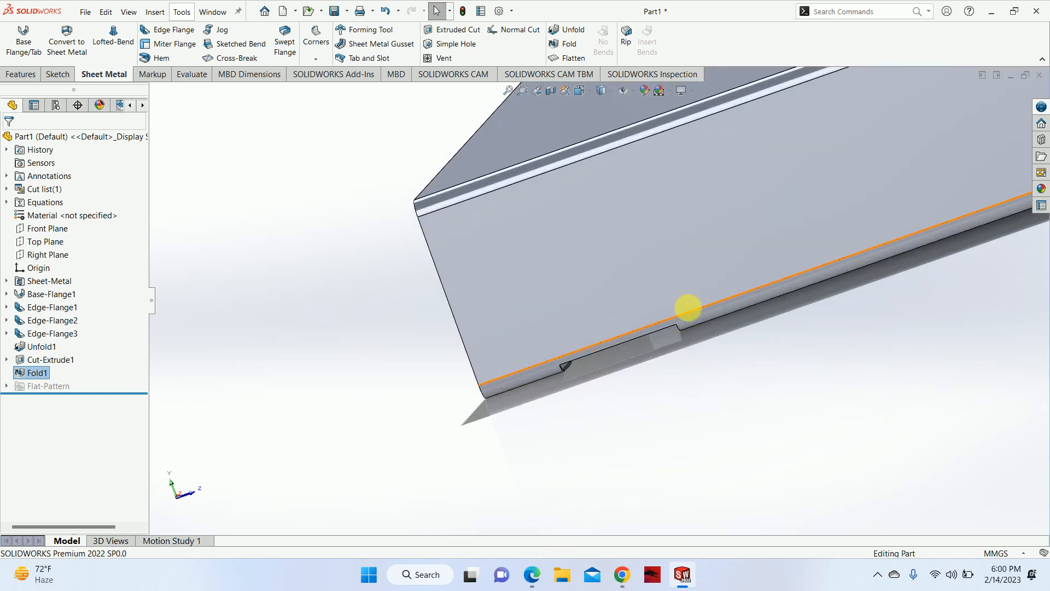
{"action": "left_click", "coordinate": [687, 293]}
{"action": "key", "text": "ctrl+8"}
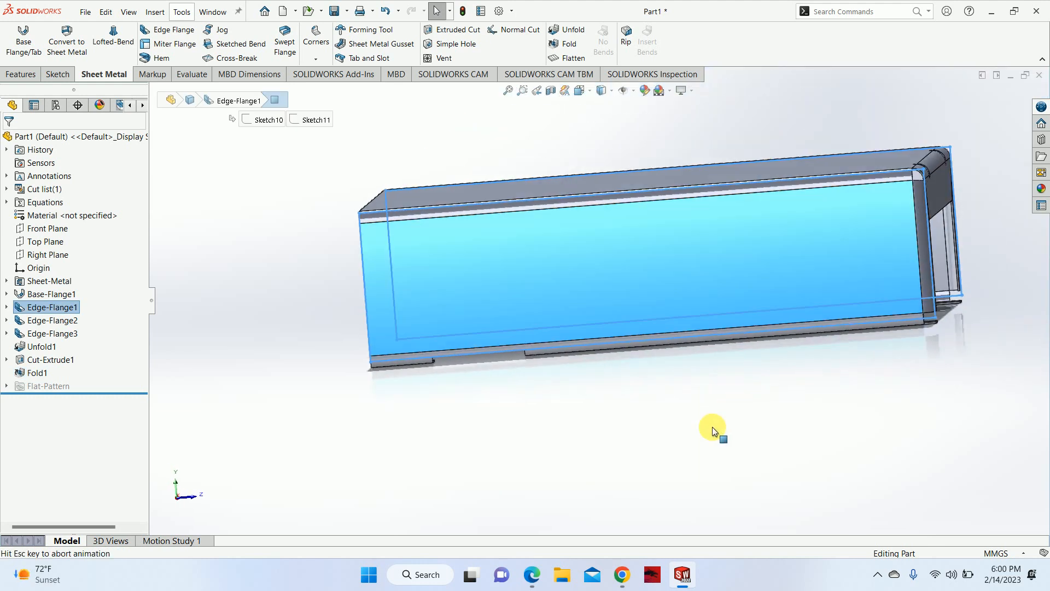
{"action": "left_click", "coordinate": [712, 427]}
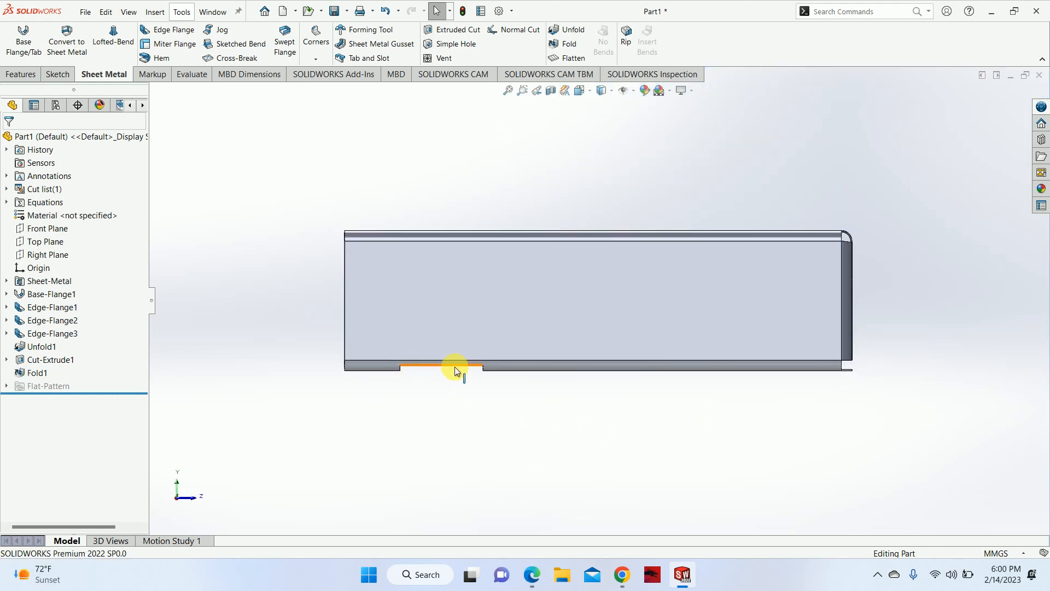
Step: Compare the folded part with the drawing PDF in Edge, examining the hem note and the side view
{"action": "left_click", "coordinate": [532, 574]}
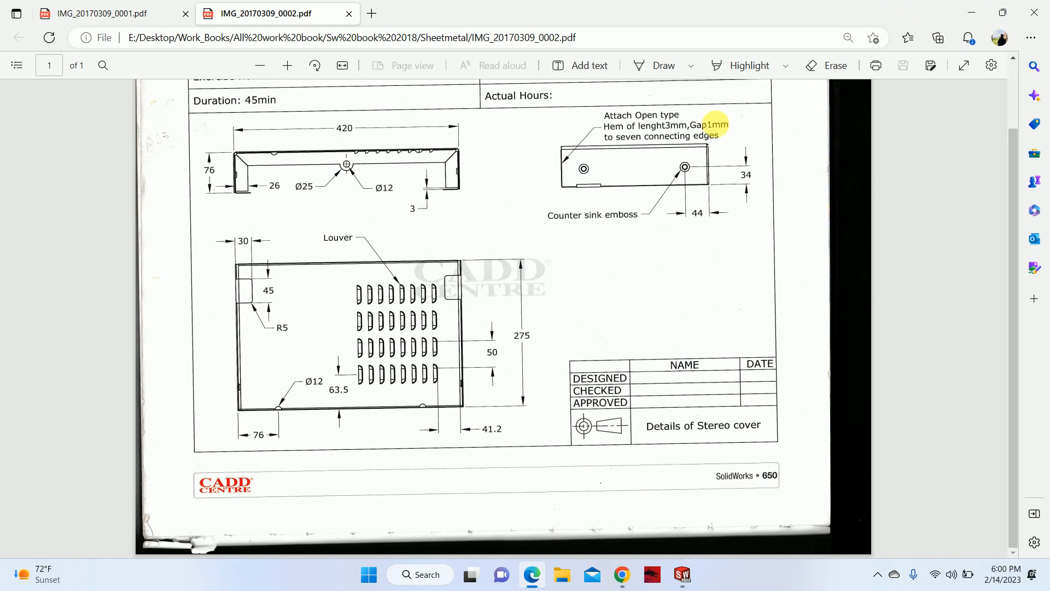
{"action": "left_click", "coordinate": [971, 13]}
{"action": "middle_click_drag", "start_coordinate": [501, 337], "coordinate": [552, 405]}
{"action": "scroll", "coordinate": [552, 405], "scroll_direction": "down", "scroll_amount": 3}
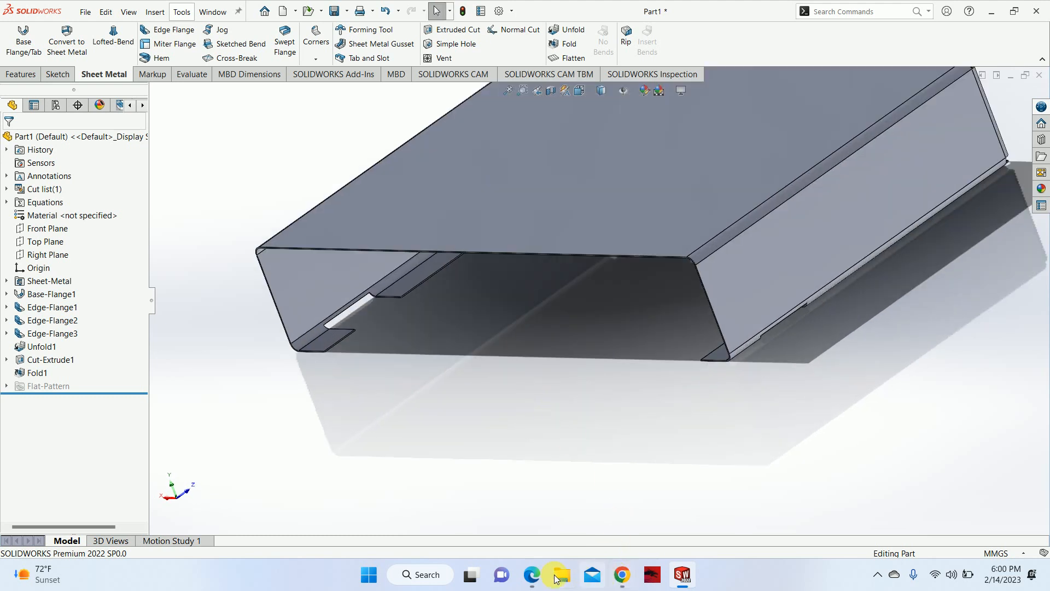
{"action": "left_click", "coordinate": [531, 575]}
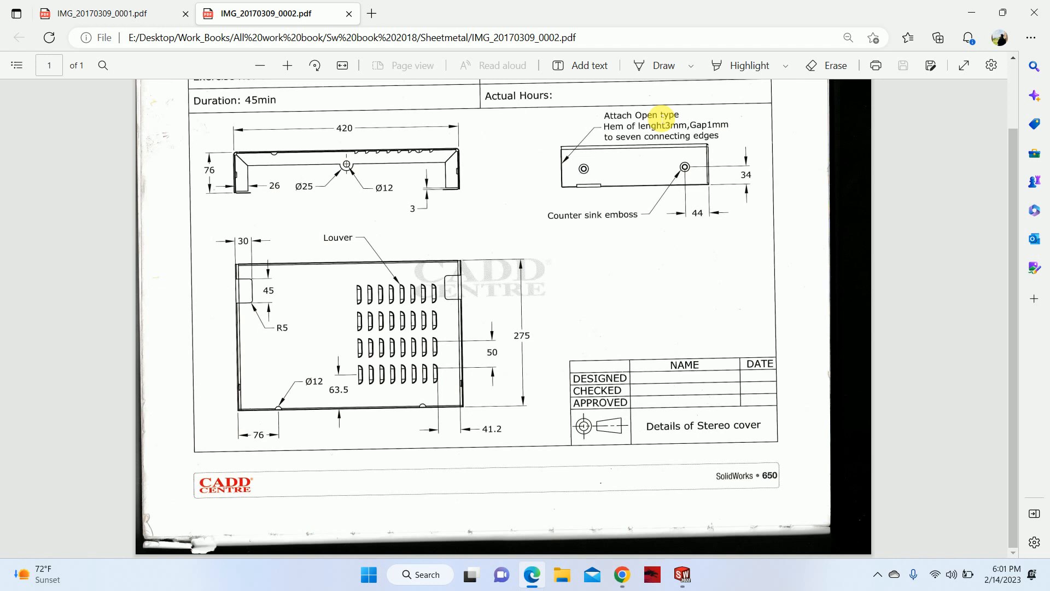
{"action": "scroll", "coordinate": [662, 116], "scroll_direction": "up", "scroll_amount": 2}
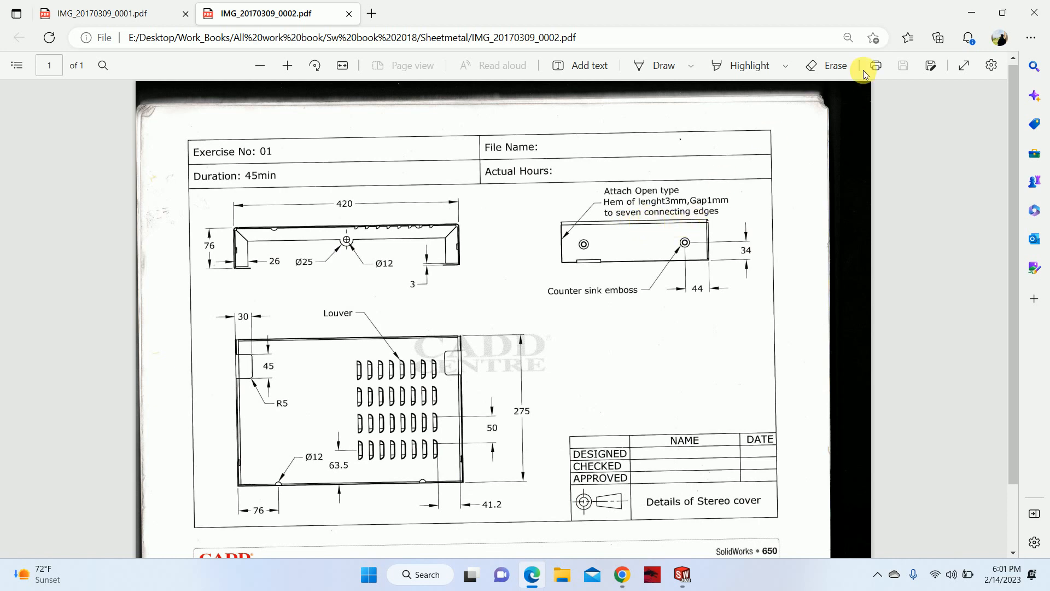
{"action": "left_click", "coordinate": [973, 12]}
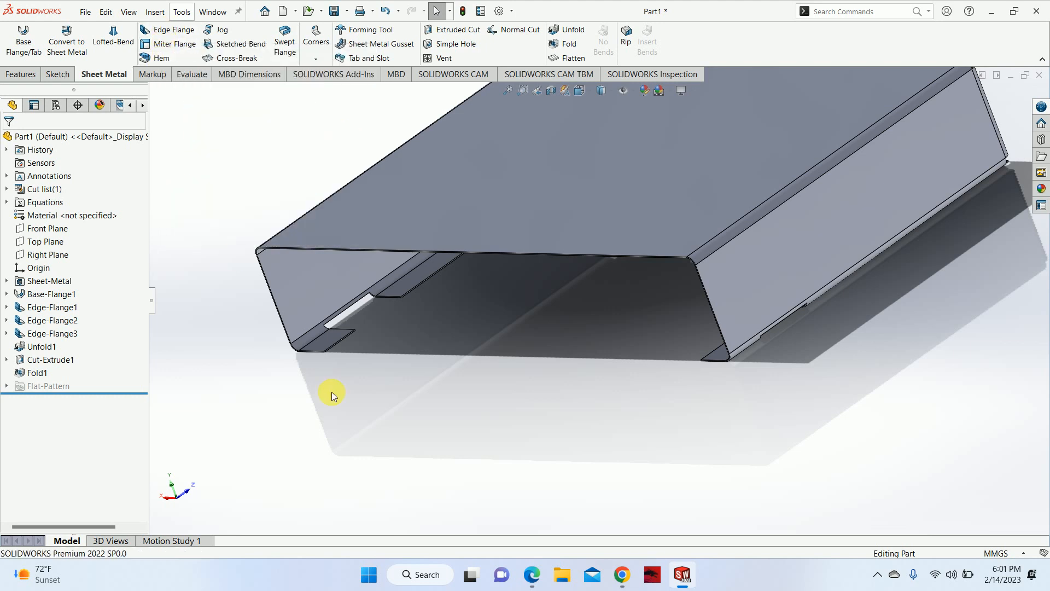
{"action": "left_click", "coordinate": [622, 574]}
{"action": "left_click", "coordinate": [531, 575]}
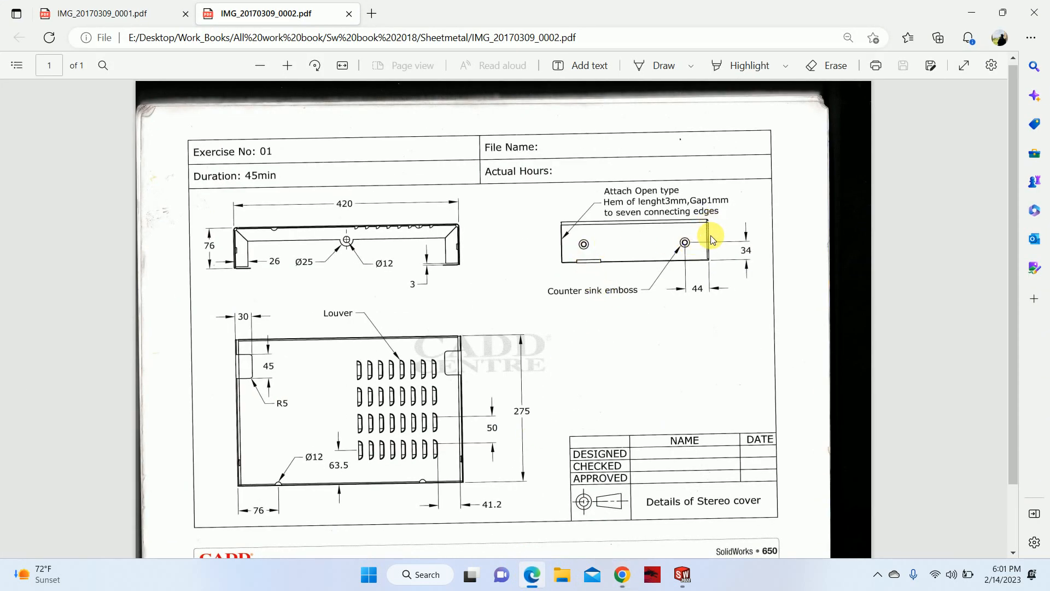
{"action": "left_click", "coordinate": [971, 11]}
{"action": "left_click", "coordinate": [977, 8]}
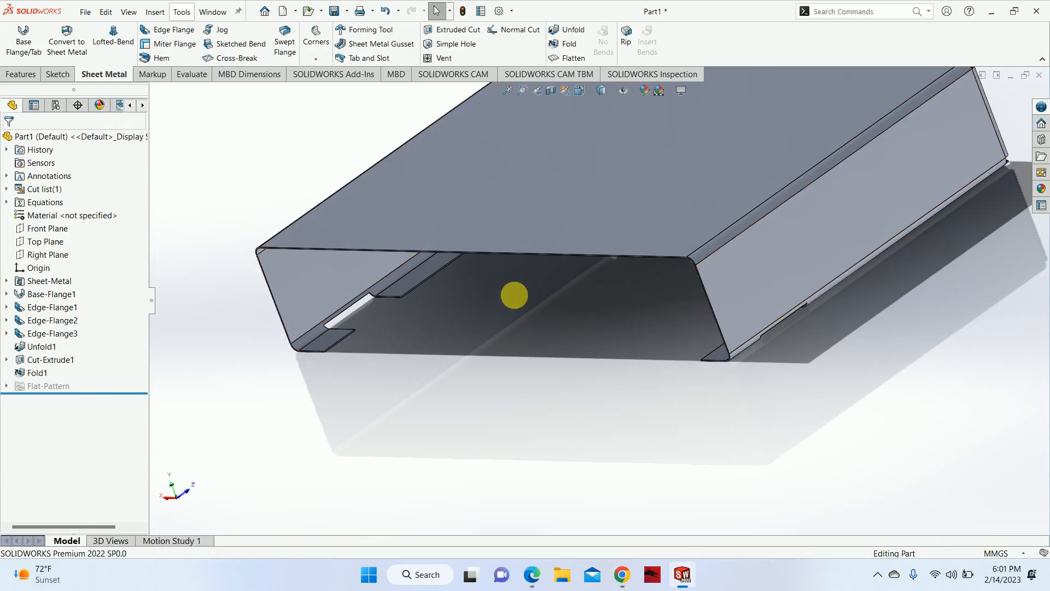
Step: Set up an open Hem with a length of 3 mm and a gap of 1 mm, following the drawing's hem note
{"action": "middle_click_drag", "start_coordinate": [511, 356], "coordinate": [350, 336]}
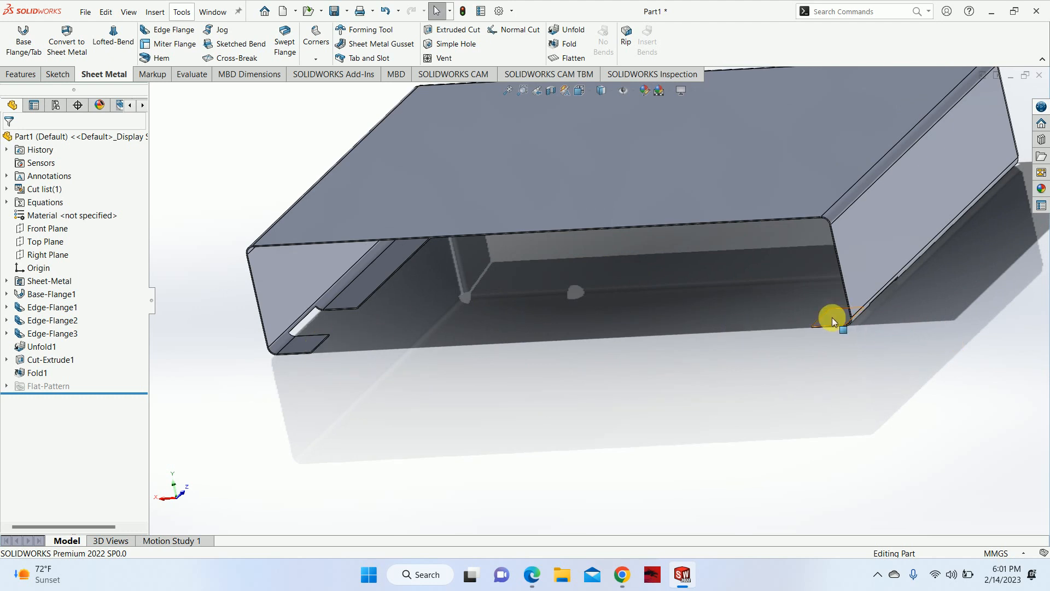
{"action": "scroll", "coordinate": [828, 317], "scroll_direction": "down", "scroll_amount": 5}
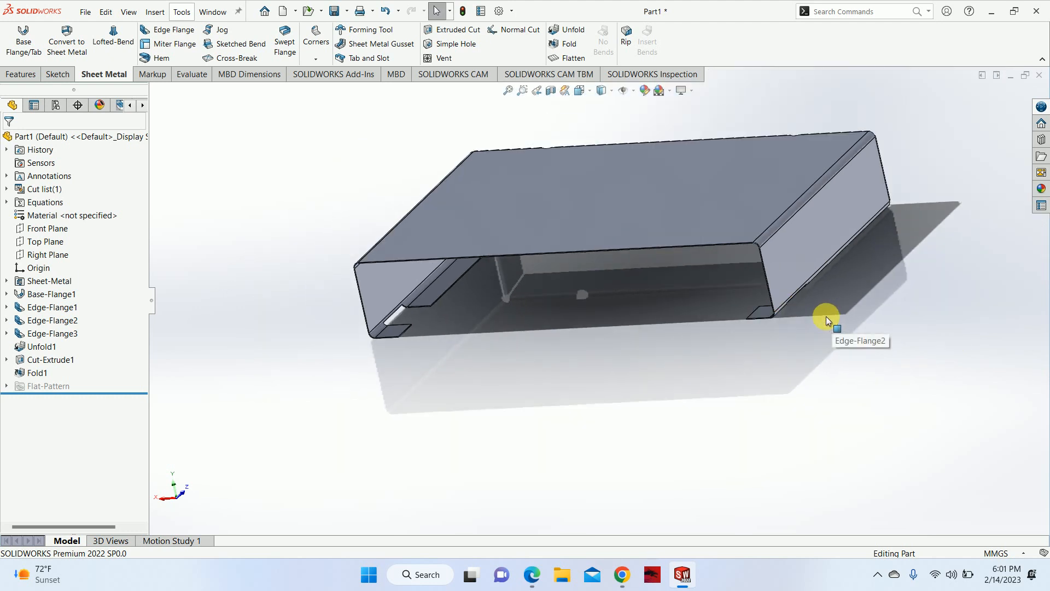
{"action": "scroll", "coordinate": [673, 284], "scroll_direction": "down", "scroll_amount": 3}
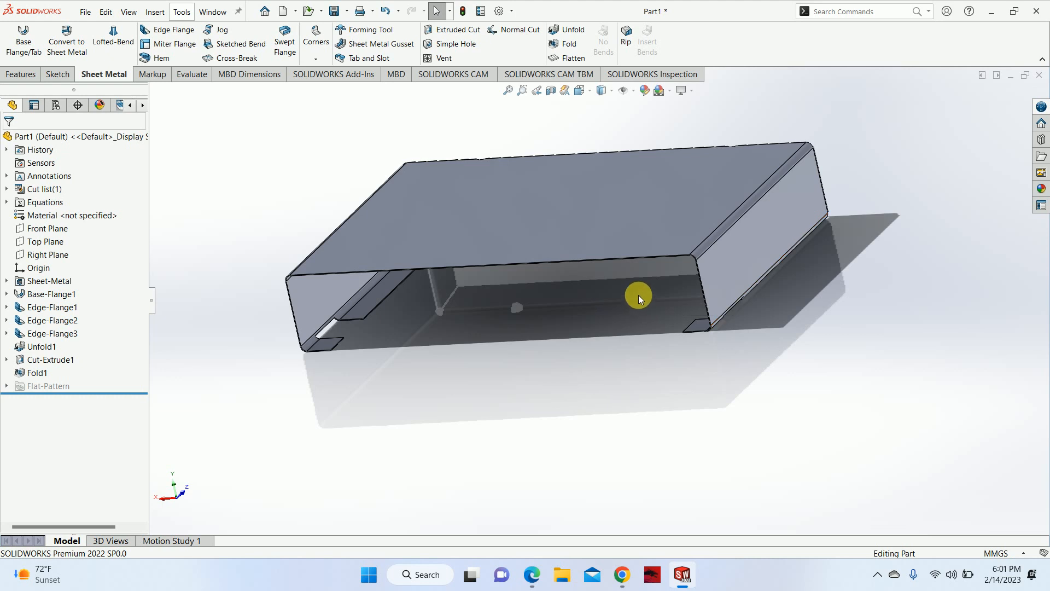
{"action": "mouse_move", "coordinate": [537, 313]}
{"action": "middle_mouse_down"}
{"action": "mouse_move", "coordinate": [544, 340]}
{"action": "mouse_move", "coordinate": [541, 311]}
{"action": "middle_mouse_up"}
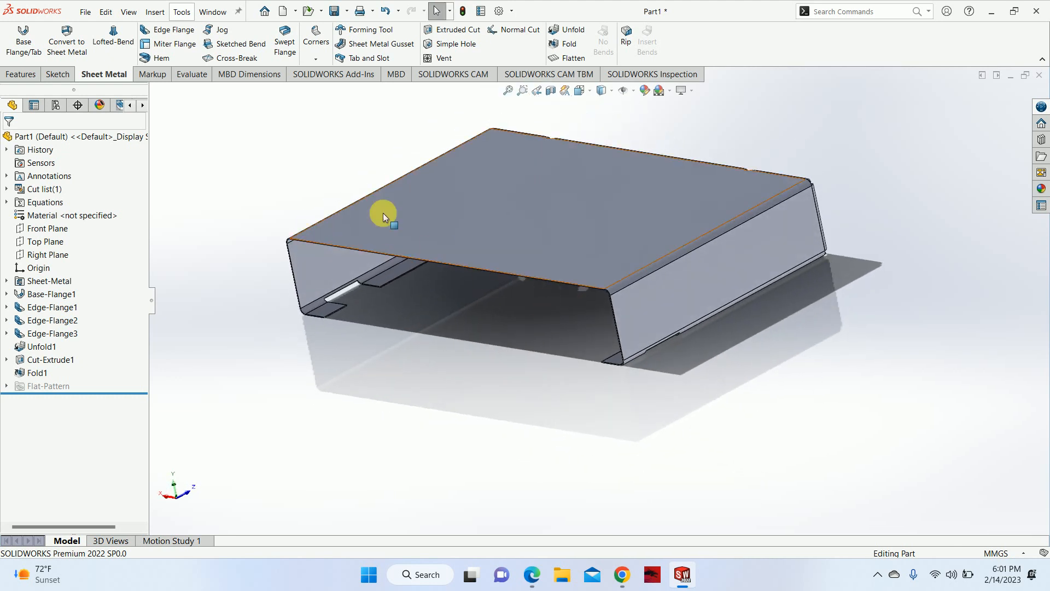
{"action": "left_click", "coordinate": [161, 59]}
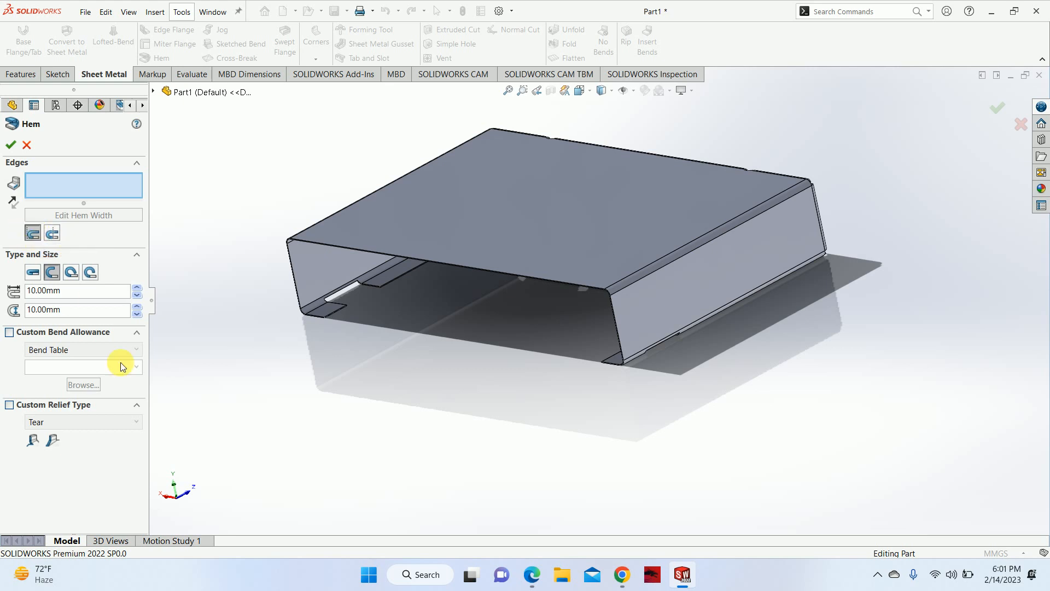
{"action": "left_click", "coordinate": [532, 575]}
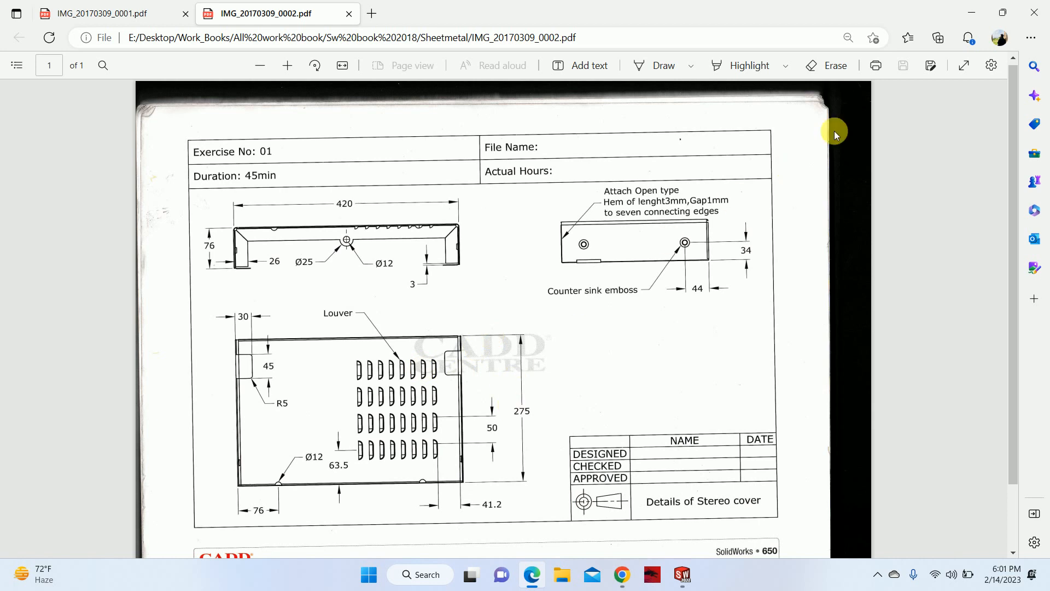
{"action": "left_click", "coordinate": [971, 12]}
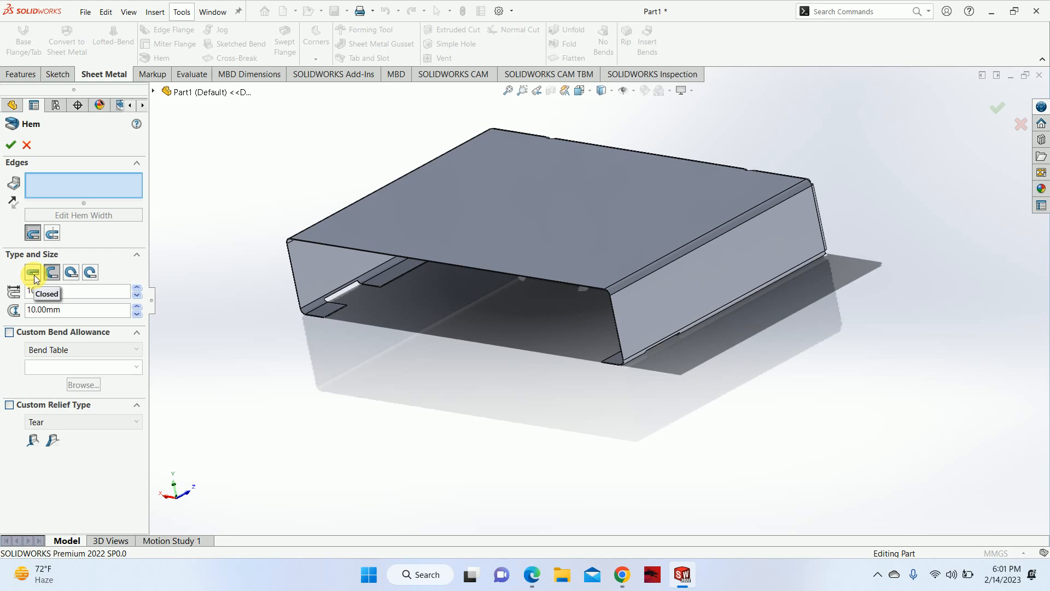
{"action": "left_click", "coordinate": [52, 273]}
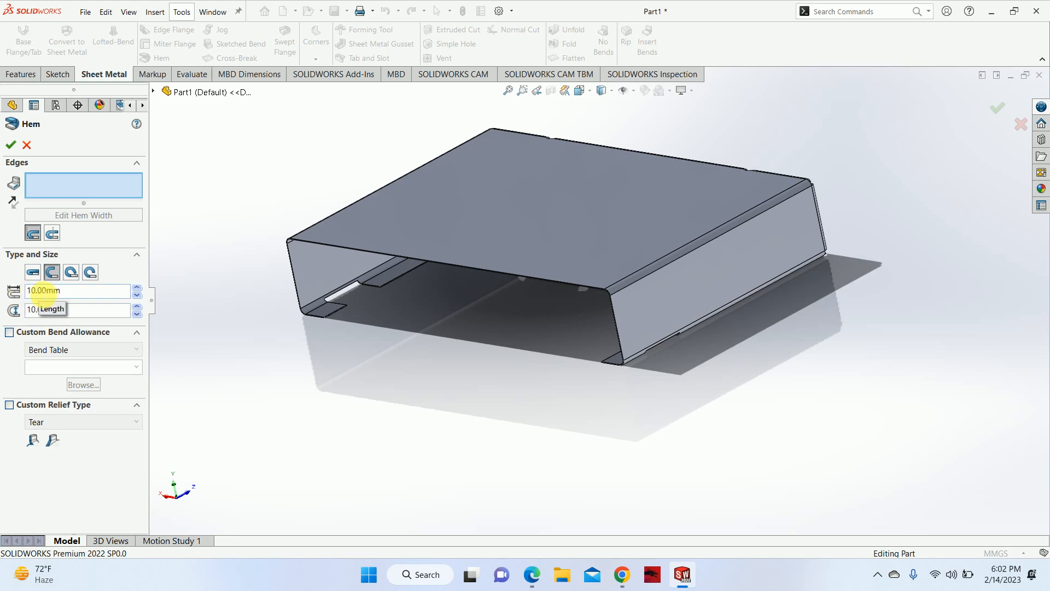
{"action": "double_click", "coordinate": [55, 291]}
{"action": "type", "text": "3"}
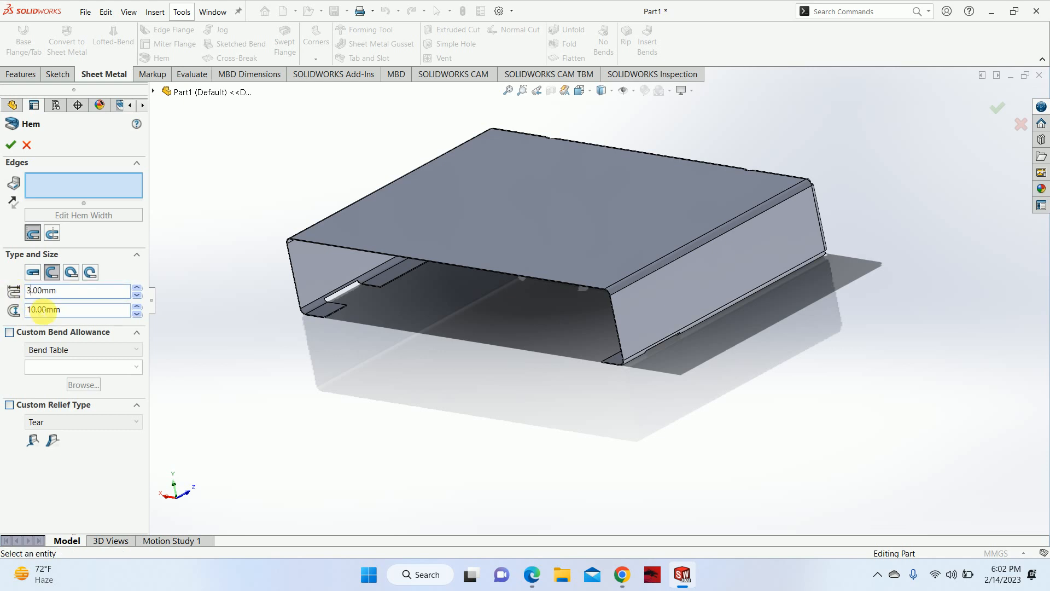
{"action": "key", "text": "Tab"}
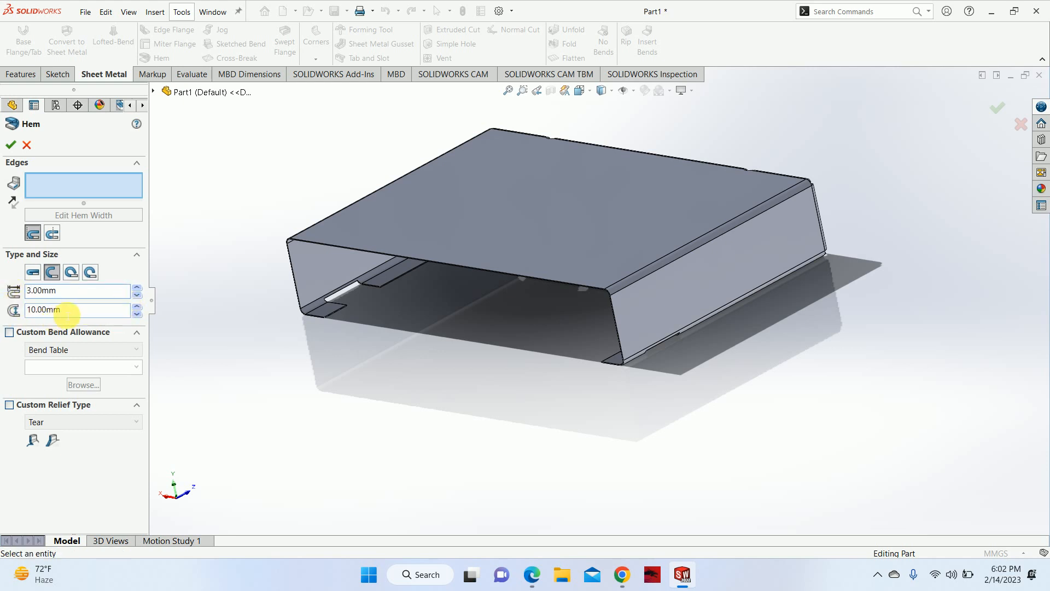
{"action": "type", "text": "1"}
{"action": "key", "text": "Return"}
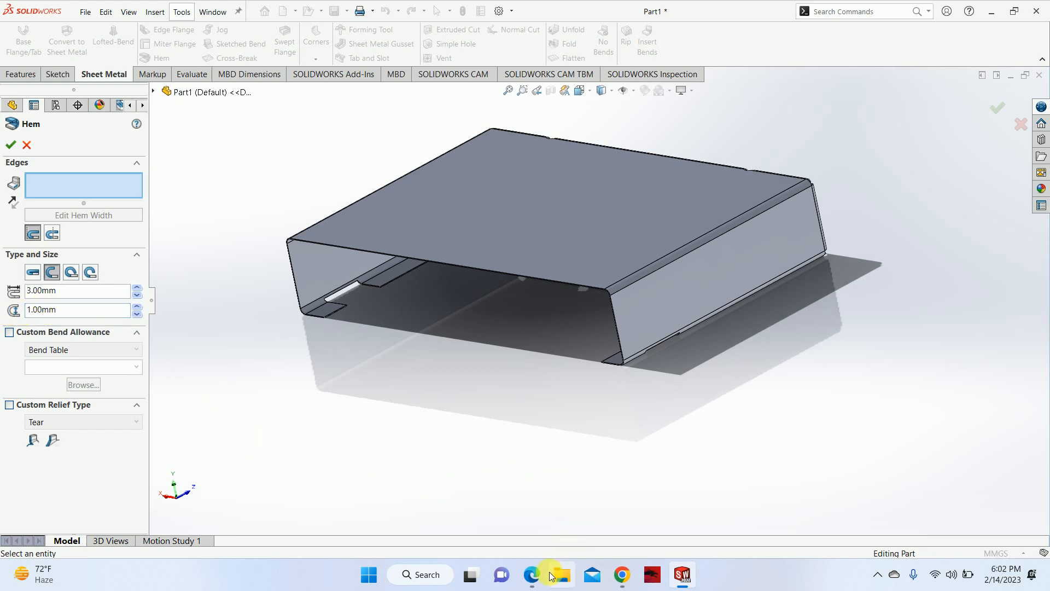
Step: Select four edges for the hem: two on one lower return flange, the adjoining side flange's front edge and the top face's front edge
{"action": "left_click", "coordinate": [532, 574]}
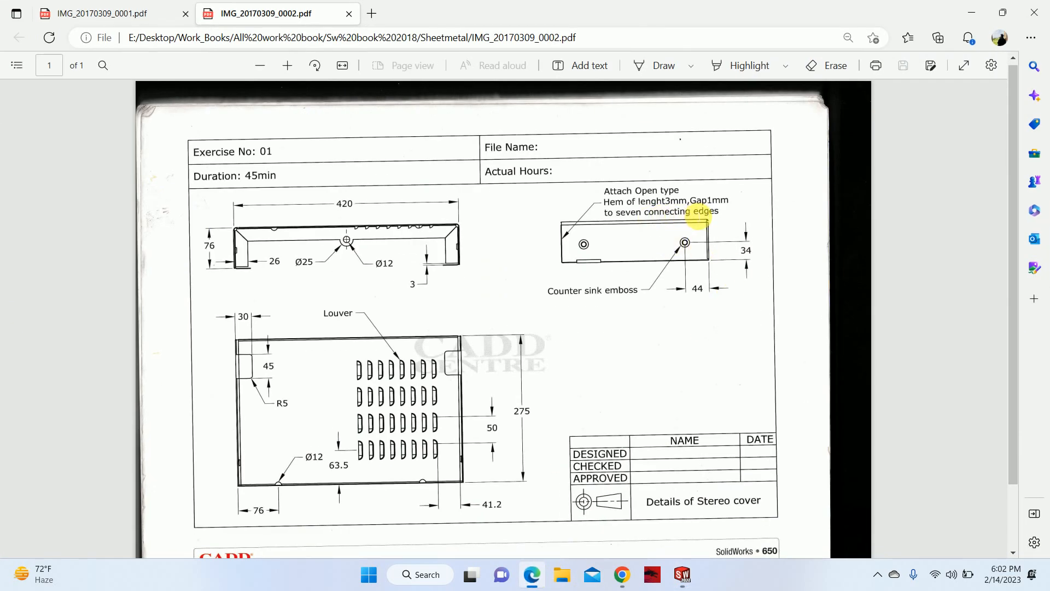
{"action": "left_click", "coordinate": [972, 12]}
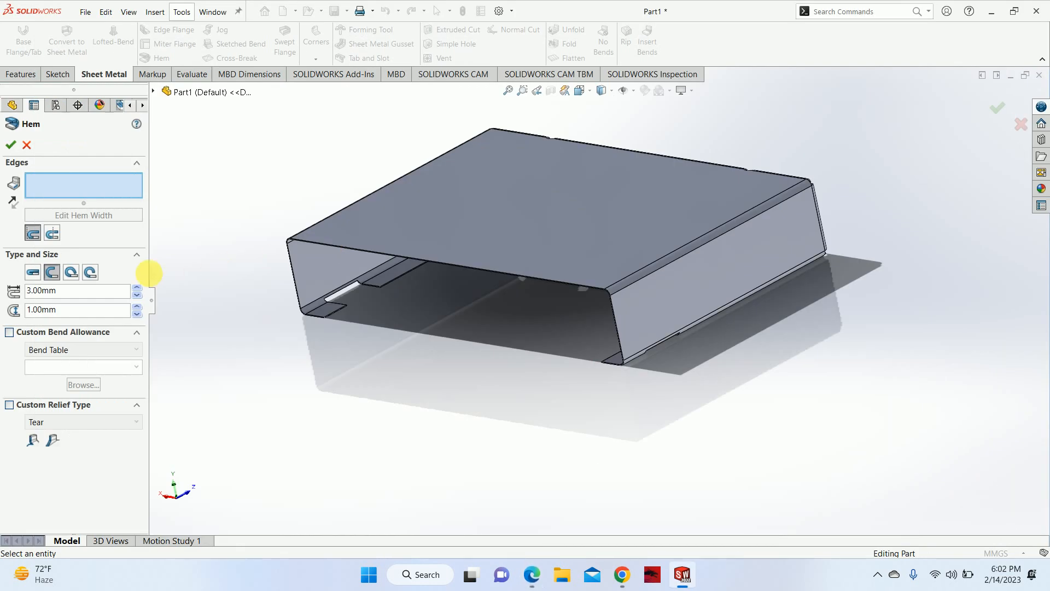
{"action": "scroll", "coordinate": [279, 290], "scroll_direction": "down", "scroll_amount": 10}
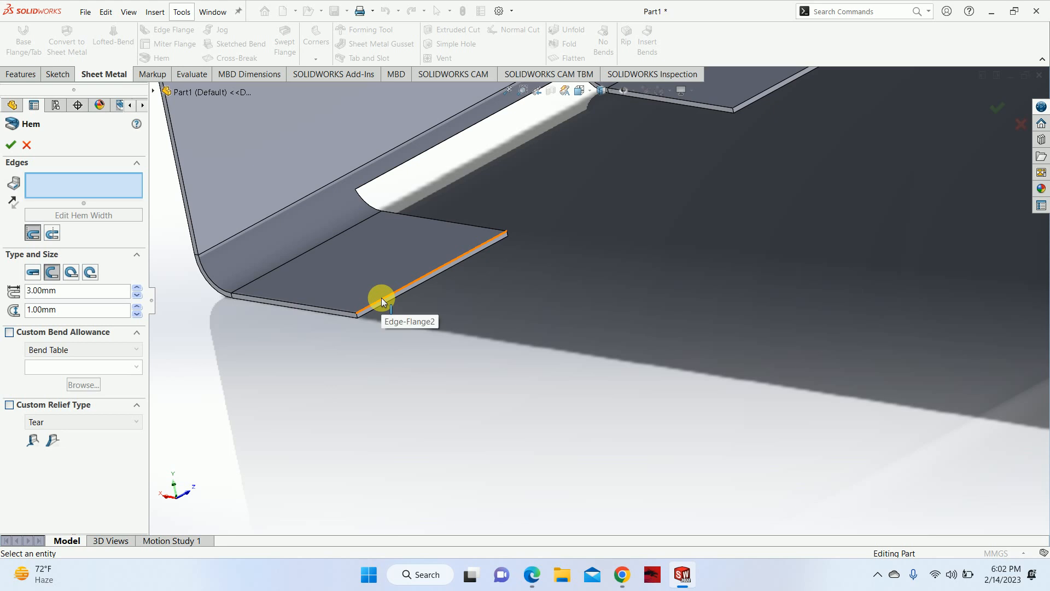
{"action": "left_click", "coordinate": [382, 299]}
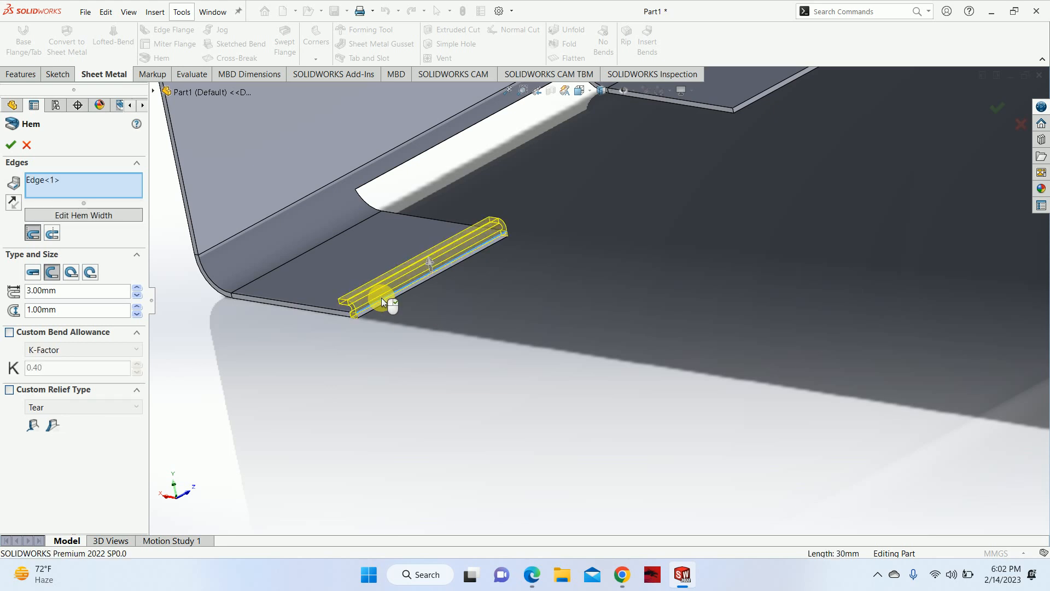
{"action": "left_click", "coordinate": [310, 306]}
{"action": "scroll", "coordinate": [355, 273], "scroll_direction": "up", "scroll_amount": 3}
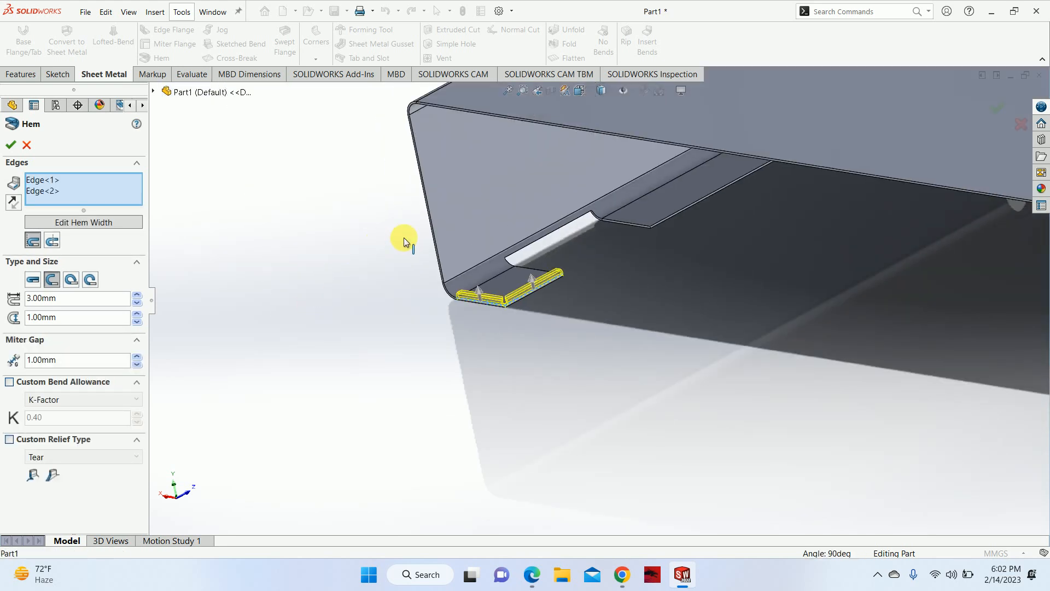
{"action": "left_click", "coordinate": [434, 228]}
{"action": "scroll", "coordinate": [605, 189], "scroll_direction": "down", "scroll_amount": 5}
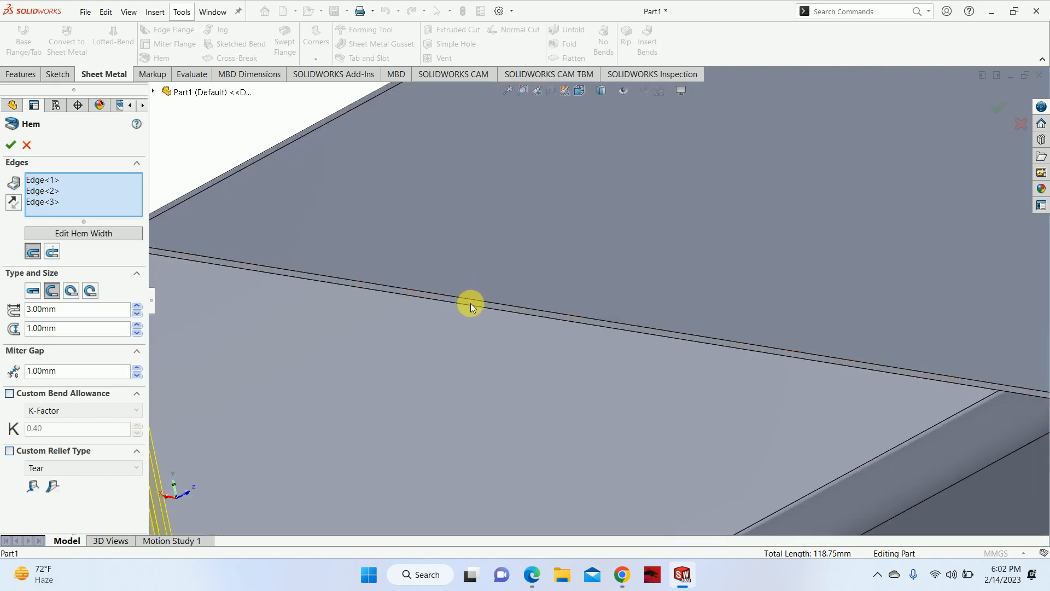
{"action": "left_click", "coordinate": [469, 304]}
{"action": "scroll", "coordinate": [460, 310], "scroll_direction": "up", "scroll_amount": 5}
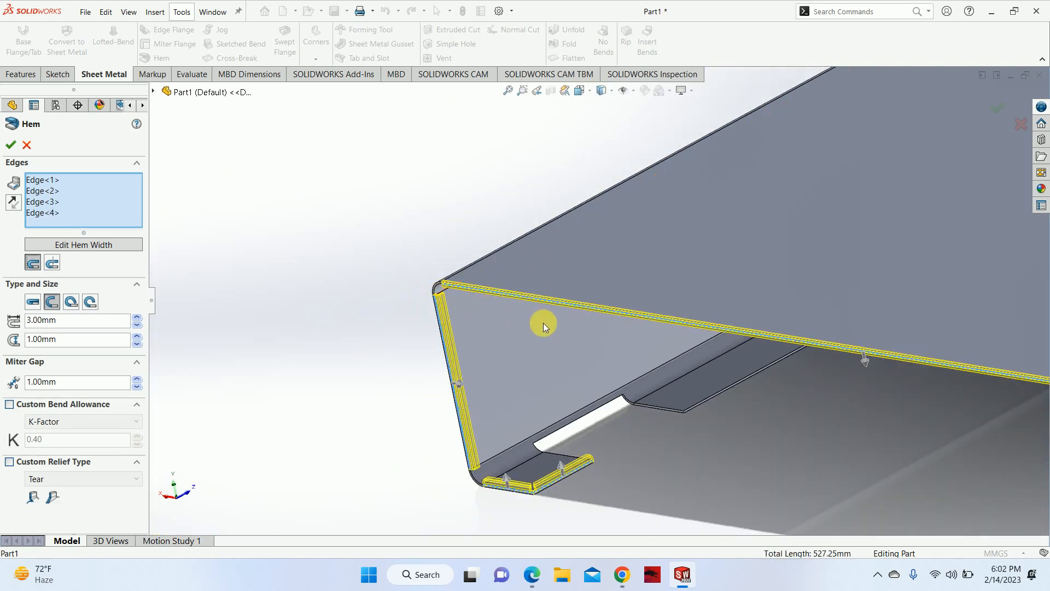
Step: Add the opposite side flange's front edge and its lower return flange's two edges, completing the seven-edge hem
{"action": "scroll", "coordinate": [544, 324], "scroll_direction": "up", "scroll_amount": 6}
{"action": "scroll", "coordinate": [776, 353], "scroll_direction": "down", "scroll_amount": 9}
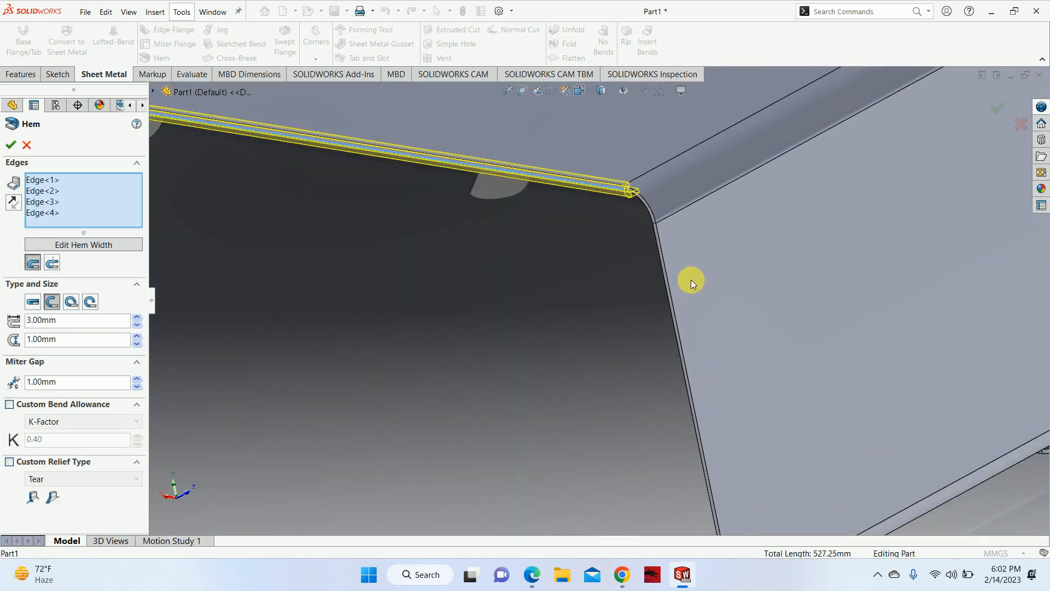
{"action": "scroll", "coordinate": [655, 248], "scroll_direction": "down", "scroll_amount": 1}
{"action": "left_click", "coordinate": [650, 241]}
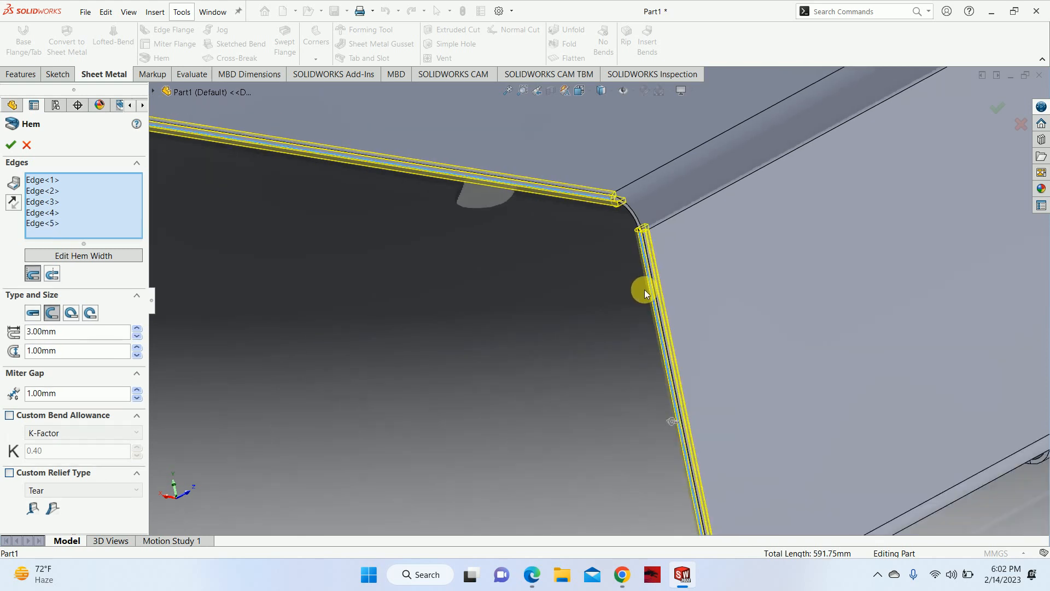
{"action": "scroll", "coordinate": [644, 290], "scroll_direction": "up", "scroll_amount": 5}
{"action": "scroll", "coordinate": [619, 414], "scroll_direction": "down", "scroll_amount": 5}
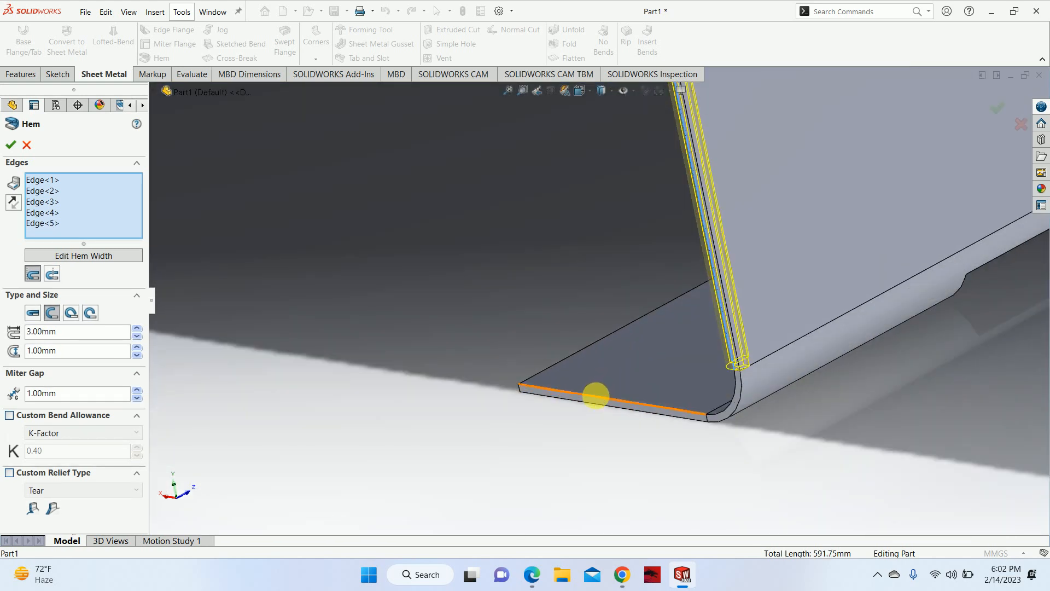
{"action": "left_click", "coordinate": [596, 390]}
{"action": "left_click", "coordinate": [606, 336]}
{"action": "scroll", "coordinate": [609, 345], "scroll_direction": "up", "scroll_amount": 6}
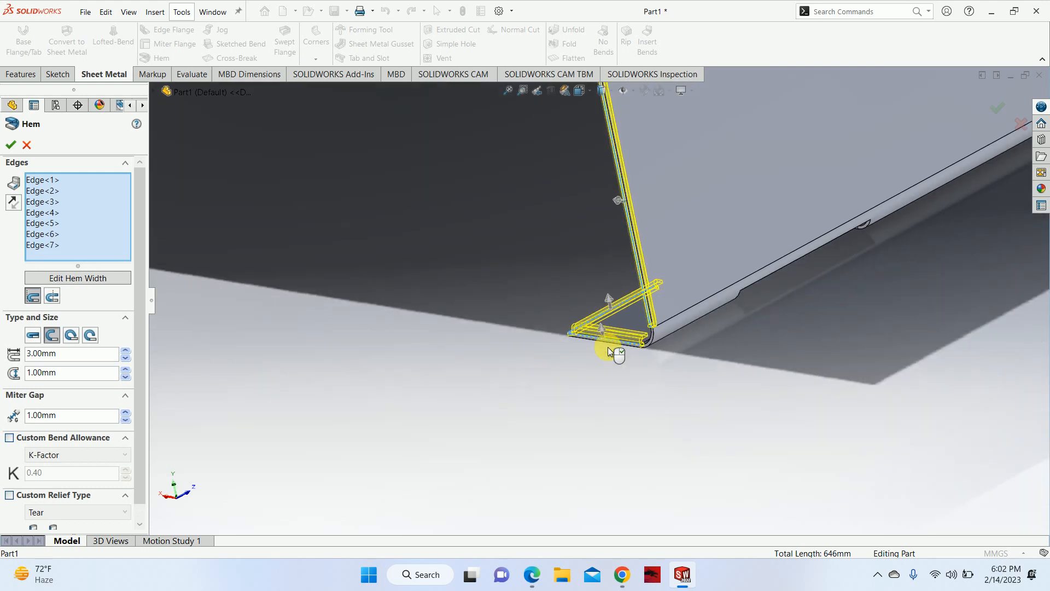
{"action": "scroll", "coordinate": [474, 290], "scroll_direction": "down", "scroll_amount": 2}
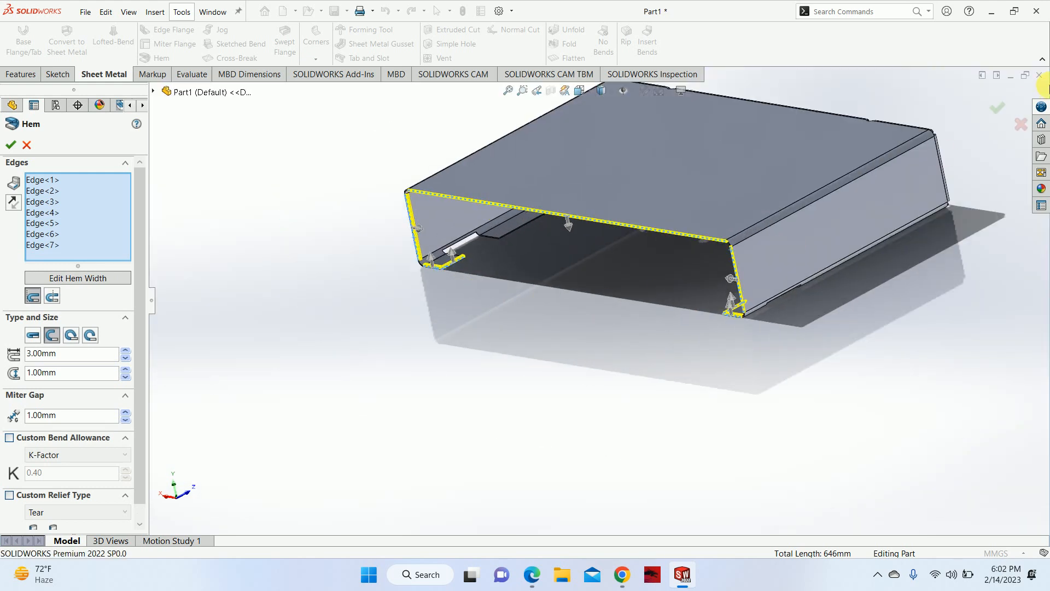
{"action": "left_click", "coordinate": [981, 109]}
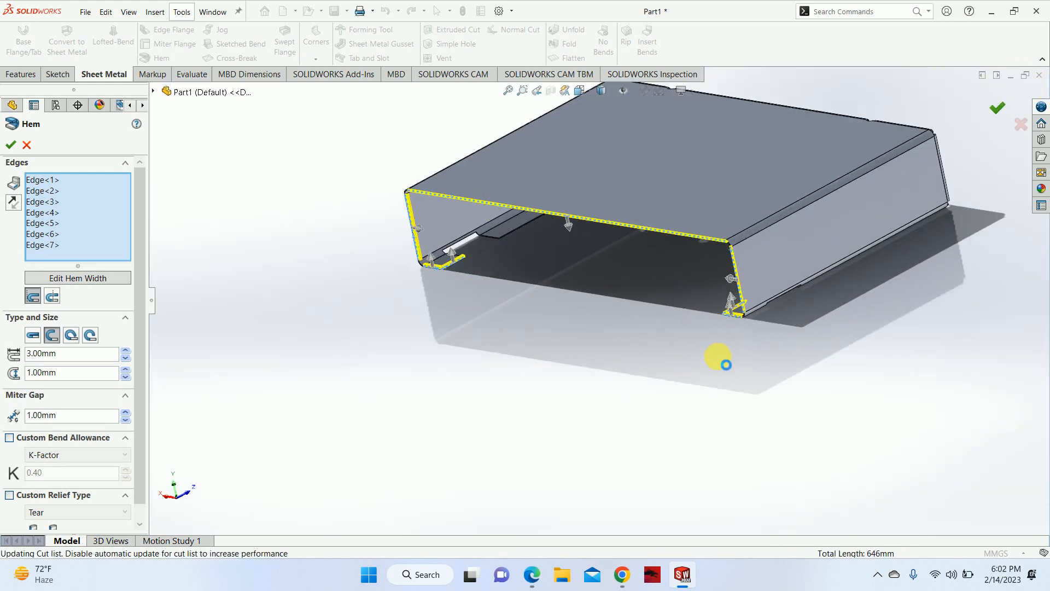
Step: Inspect the hemmed edges and the mitered flange from several angles, and check the drawing PDF in Edge for the Ø25 tab
{"action": "middle_click_drag", "start_coordinate": [638, 339], "coordinate": [822, 249]}
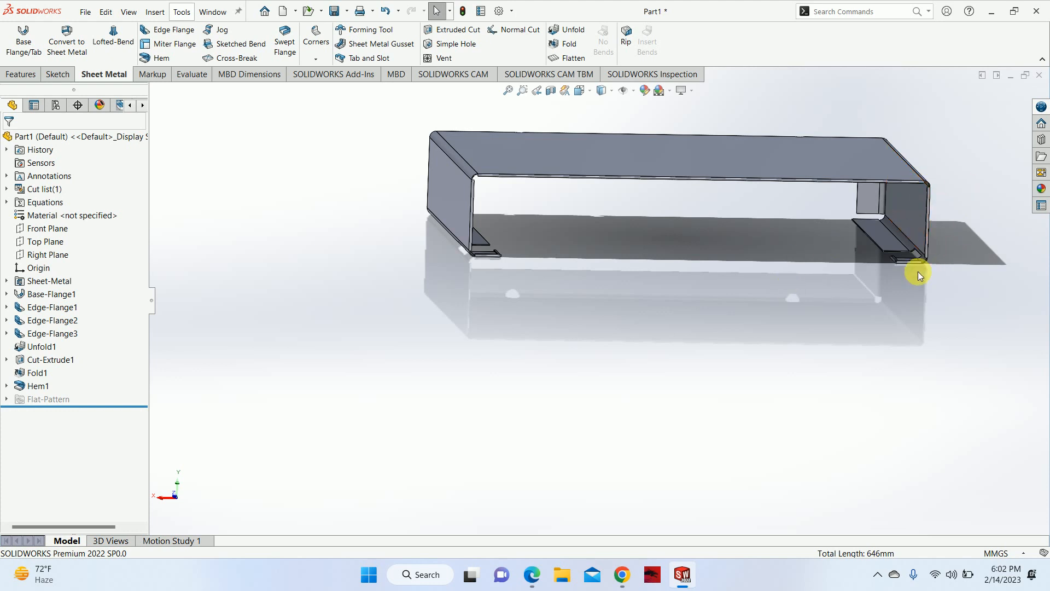
{"action": "middle_click_drag", "start_coordinate": [845, 251], "coordinate": [699, 207]}
{"action": "scroll", "coordinate": [399, 179], "scroll_direction": "down", "scroll_amount": 3}
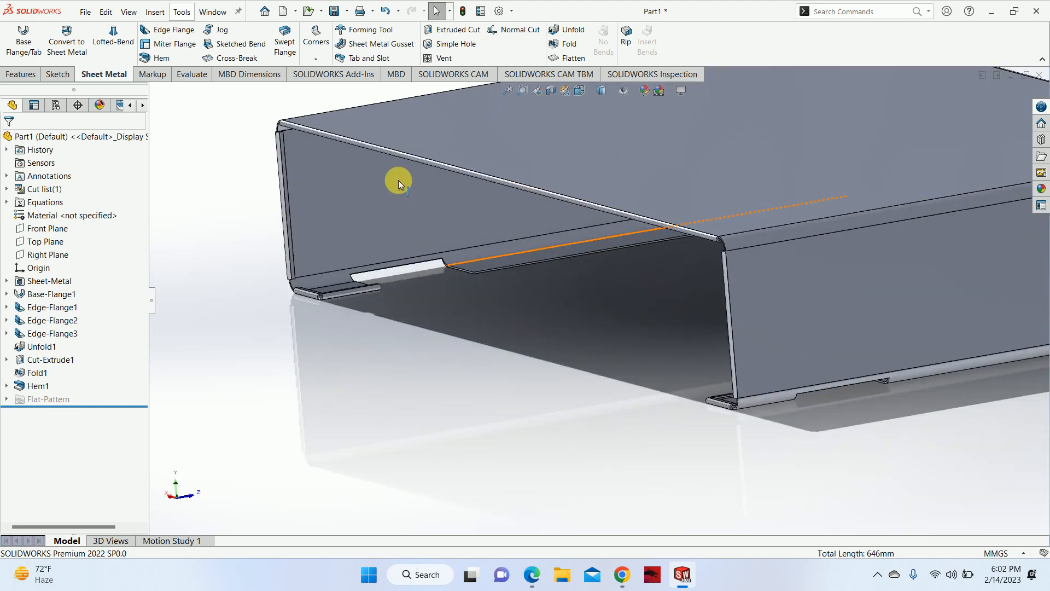
{"action": "middle_click_drag", "start_coordinate": [375, 212], "coordinate": [514, 196]}
{"action": "scroll", "coordinate": [510, 219], "scroll_direction": "up", "scroll_amount": 10}
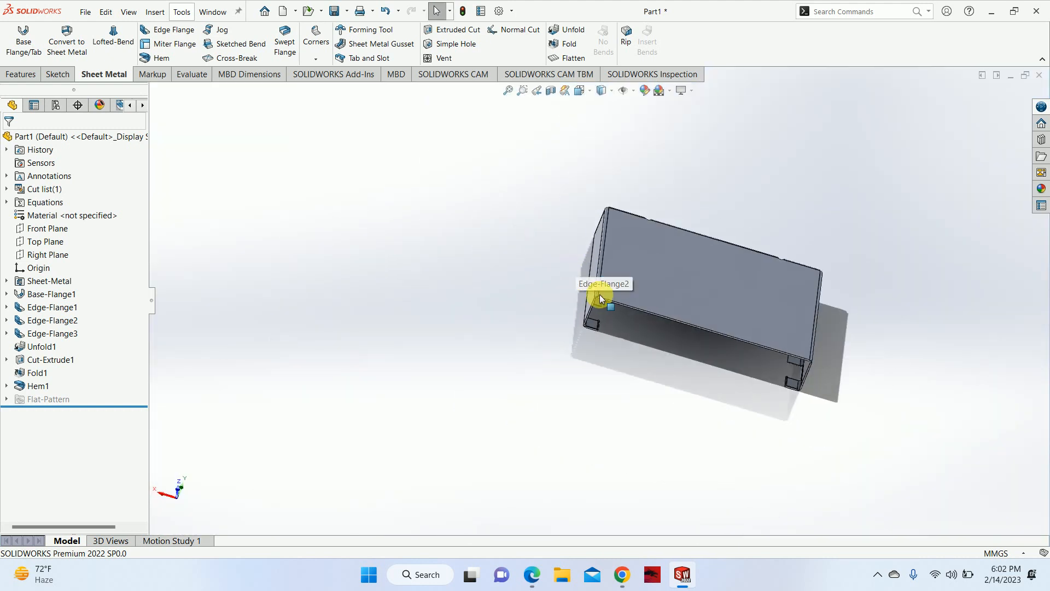
{"action": "scroll", "coordinate": [644, 323], "scroll_direction": "down", "scroll_amount": 5}
{"action": "mouse_move", "coordinate": [645, 323]}
{"action": "middle_mouse_down"}
{"action": "mouse_move", "coordinate": [673, 239]}
{"action": "mouse_move", "coordinate": [699, 272]}
{"action": "mouse_move", "coordinate": [881, 277]}
{"action": "mouse_move", "coordinate": [645, 265]}
{"action": "middle_mouse_up"}
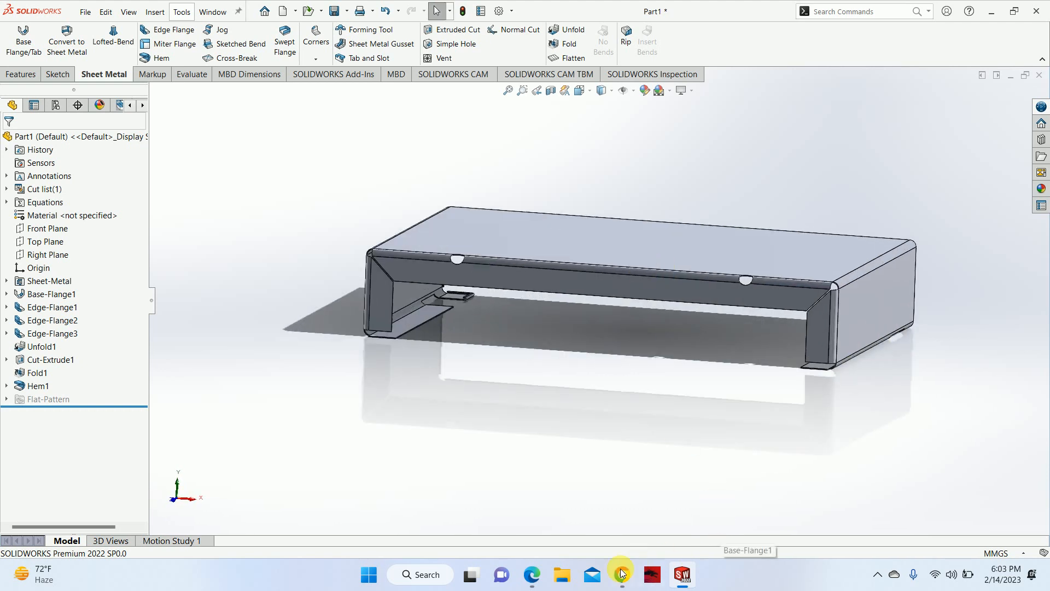
{"action": "left_click", "coordinate": [532, 574]}
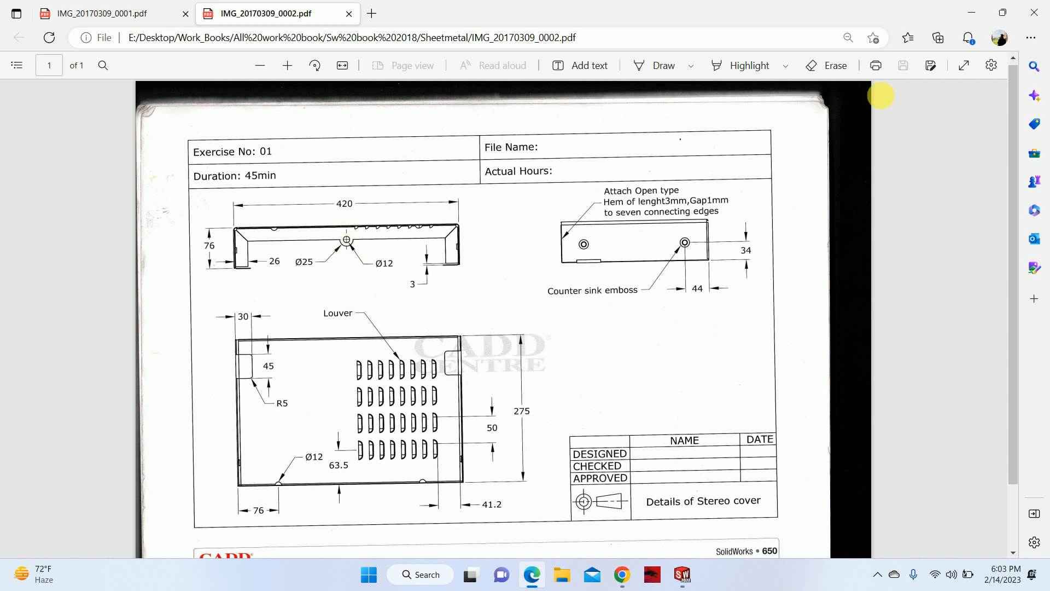
{"action": "left_click", "coordinate": [972, 13]}
{"action": "left_click", "coordinate": [622, 280]}
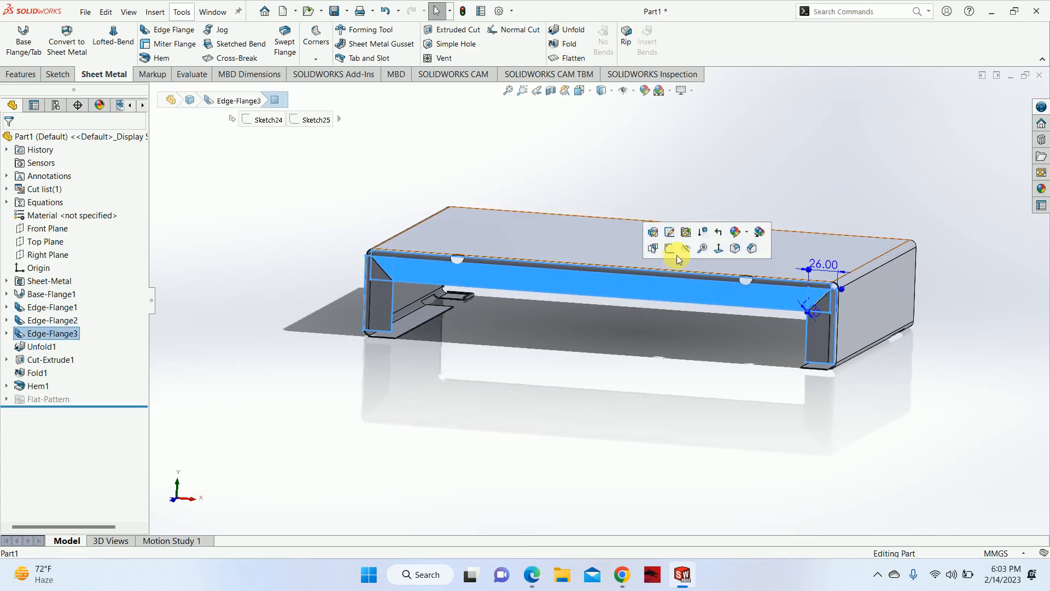
{"action": "left_click", "coordinate": [677, 253]}
{"action": "key", "text": "ctrl+z"}
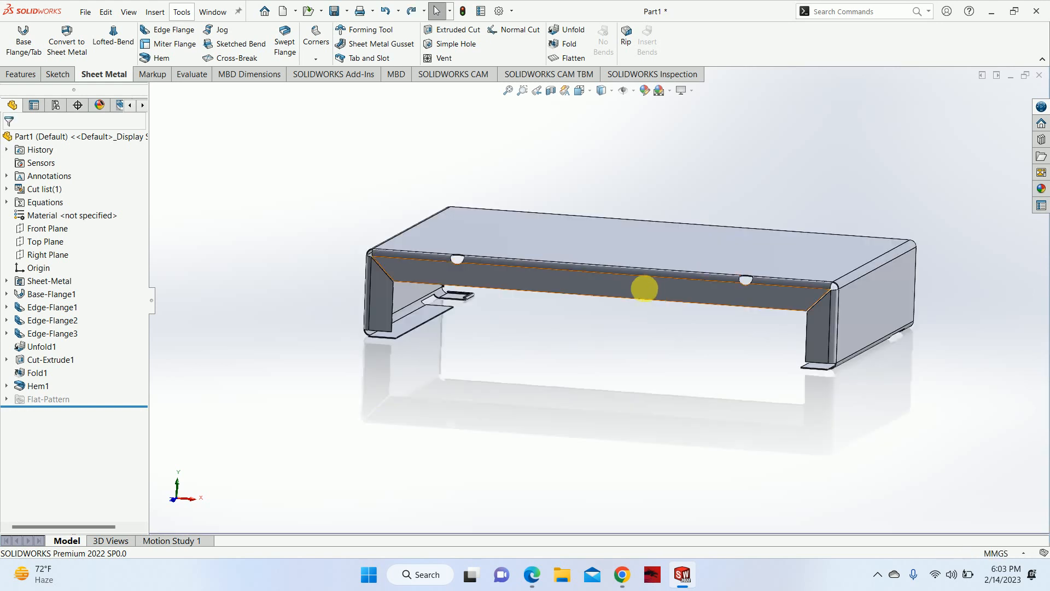
Step: Sketch a circle about 26 mm in diameter on the long mitered flange face, centred on the midpoint of its lower edge
{"action": "left_click", "coordinate": [678, 272]}
{"action": "left_click", "coordinate": [691, 256]}
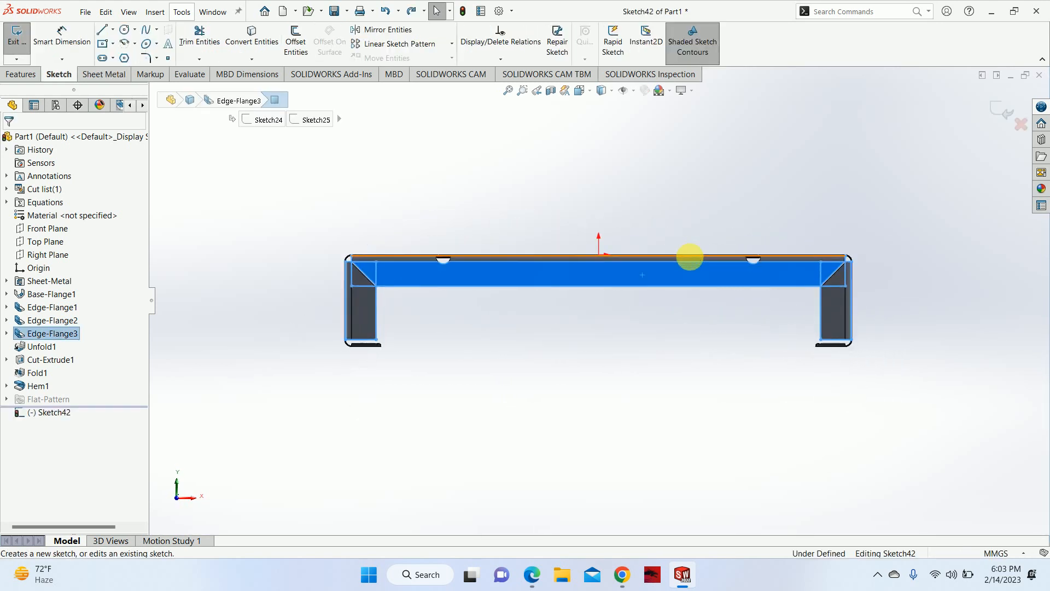
{"action": "left_click", "coordinate": [124, 29]}
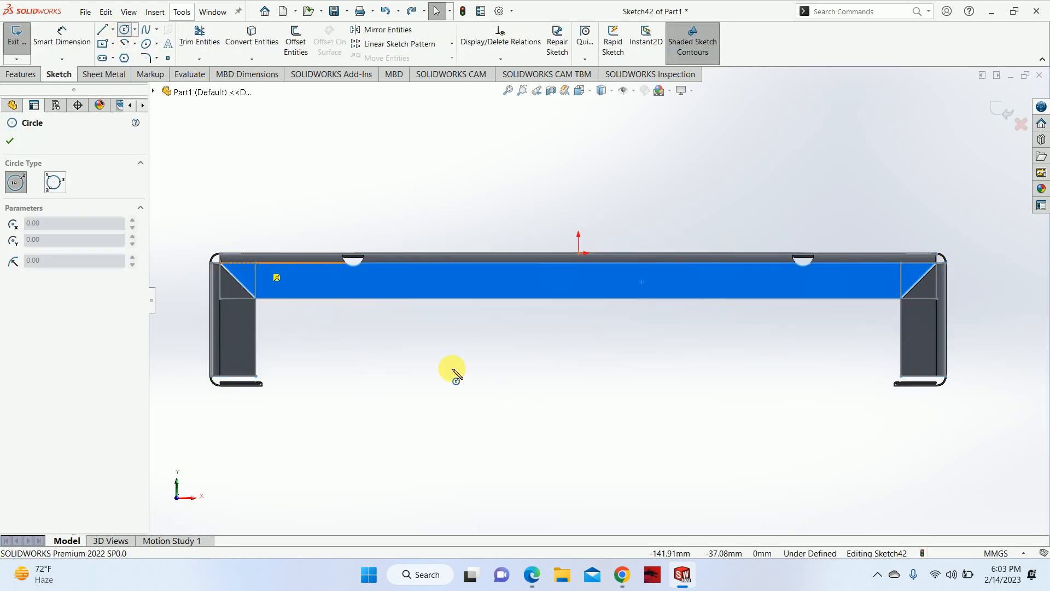
{"action": "left_click", "coordinate": [579, 299]}
{"action": "left_click", "coordinate": [582, 277]}
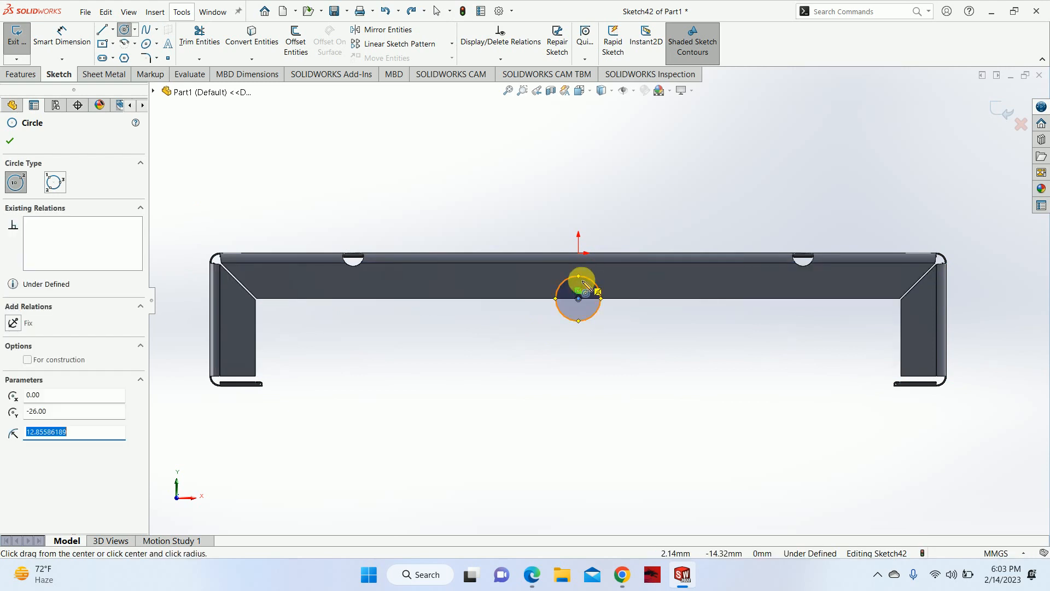
{"action": "left_click", "coordinate": [581, 299]}
{"action": "key", "text": "Escape"}
Step: Dimension the circle's diameter as 25 mm
{"action": "right_click_drag", "start_coordinate": [584, 368], "coordinate": [580, 322]}
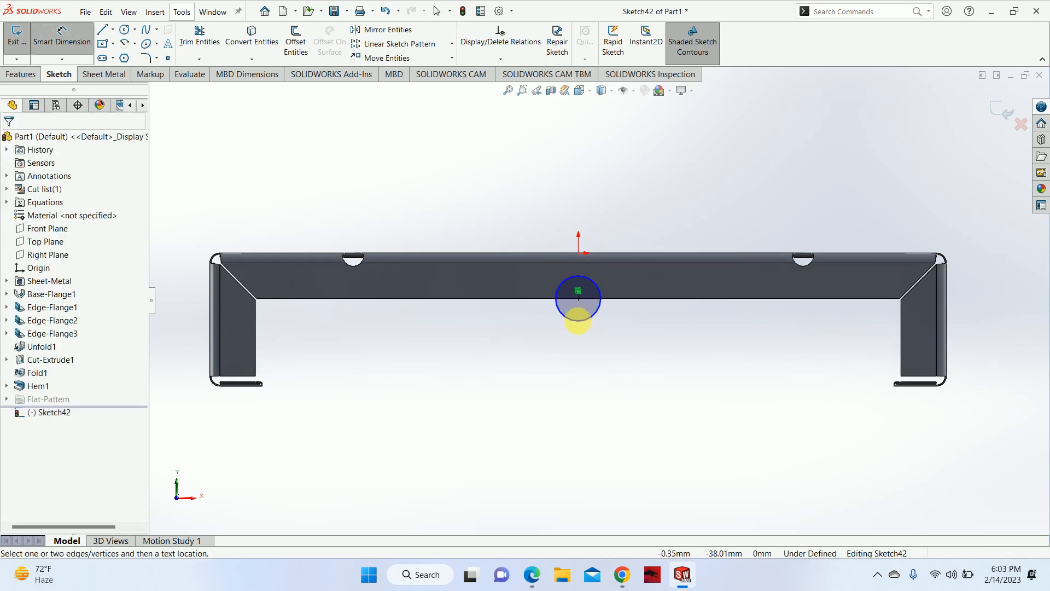
{"action": "left_click", "coordinate": [578, 321]}
{"action": "left_click", "coordinate": [450, 368]}
{"action": "type", "text": "25"}
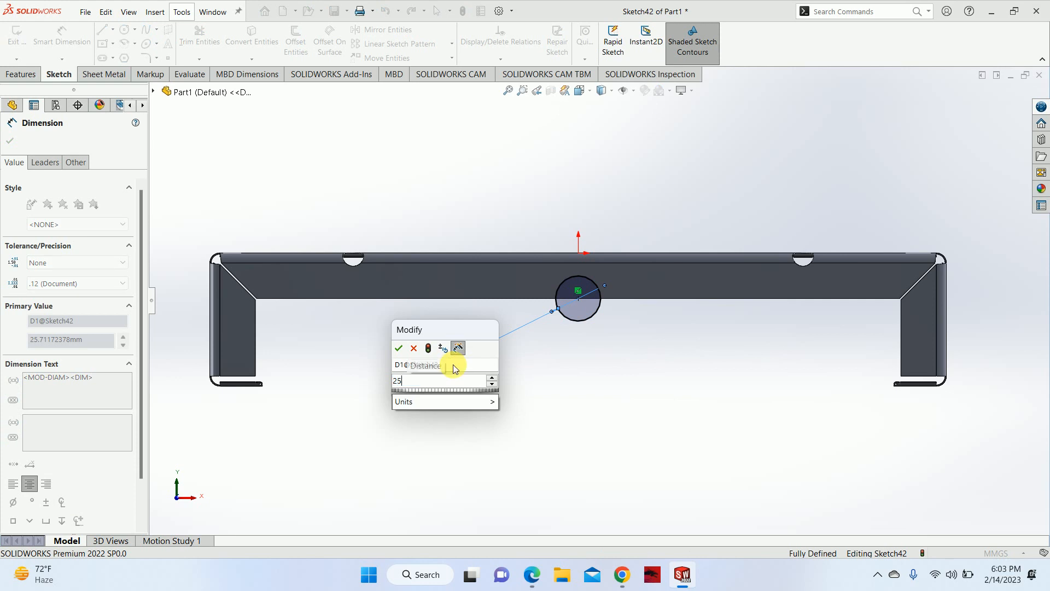
{"action": "key", "text": "Return"}
{"action": "key", "text": "Escape"}
Step: Draw a line across the circle along the flange's lower edge and trim away the upper arc, leaving a closed semicircle
{"action": "scroll", "coordinate": [545, 308], "scroll_direction": "down", "scroll_amount": 3}
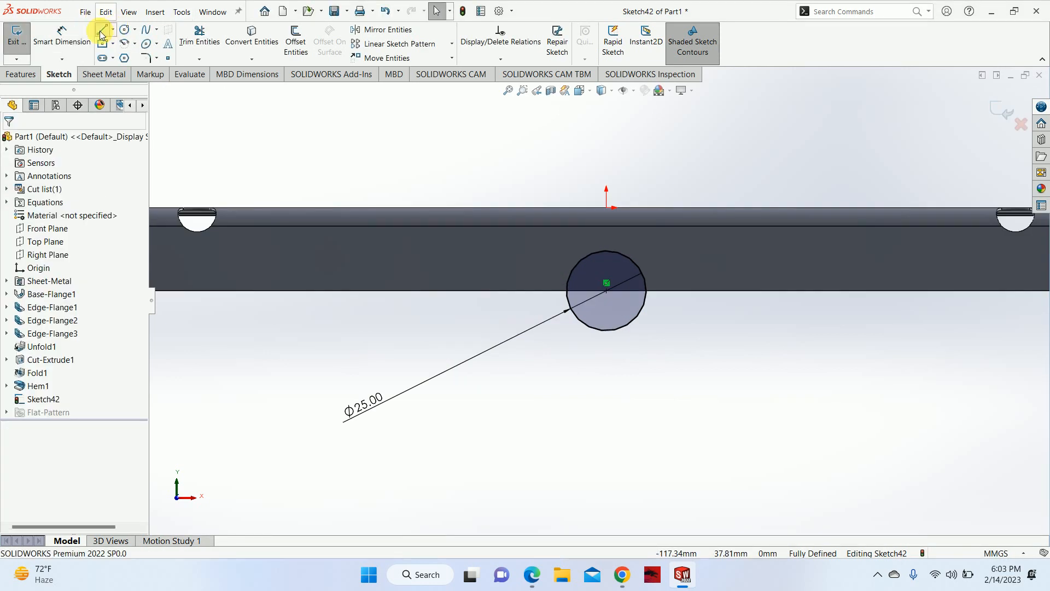
{"action": "left_click", "coordinate": [101, 33]}
{"action": "left_click", "coordinate": [566, 290]}
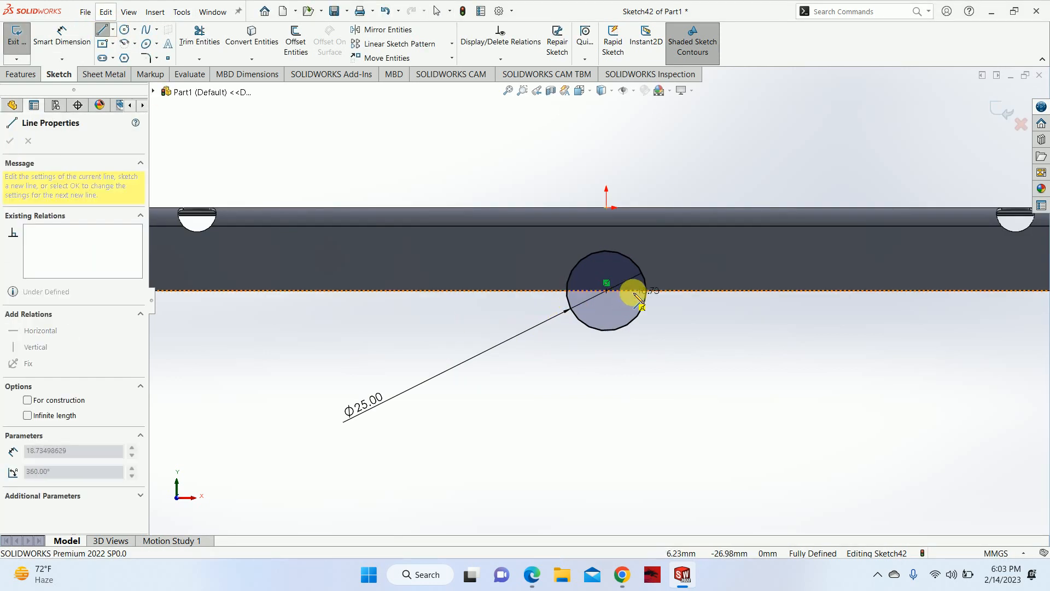
{"action": "left_click", "coordinate": [644, 290]}
{"action": "key", "text": "Escape"}
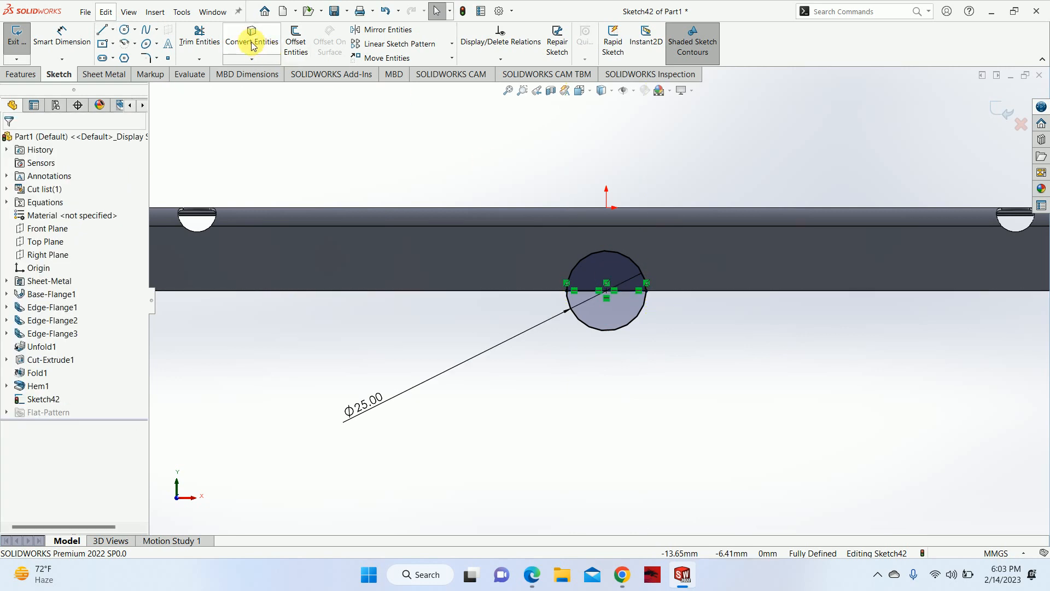
{"action": "left_click", "coordinate": [194, 44]}
{"action": "left_click", "coordinate": [622, 265]}
{"action": "key", "text": "Escape"}
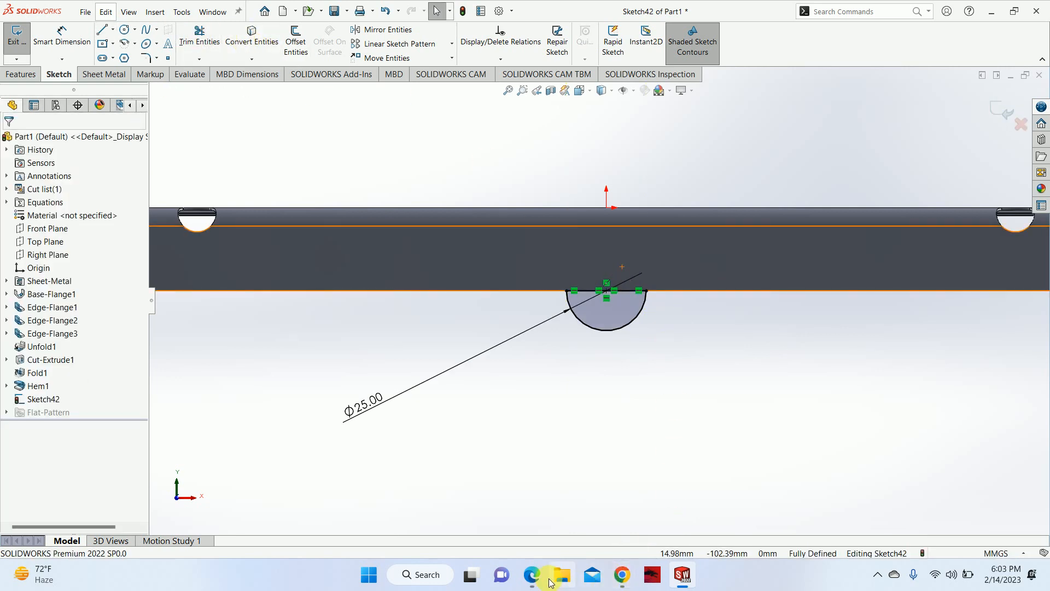
Step: Check the tab in the drawing PDF in Edge, and create a Base Flange/Tab from the semicircle with the result merged
{"action": "left_click", "coordinate": [533, 575]}
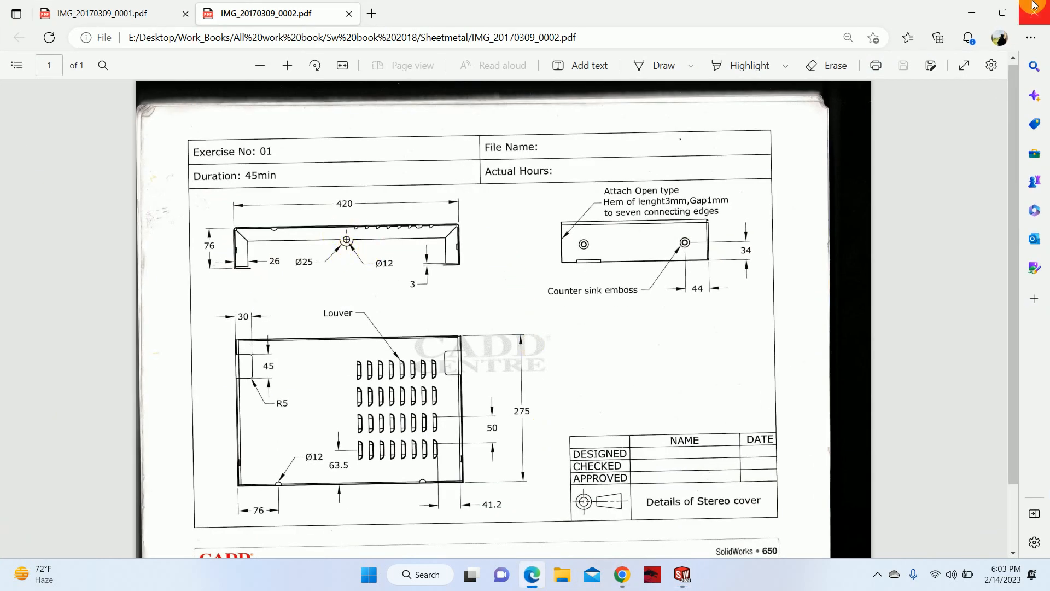
{"action": "left_click", "coordinate": [972, 13]}
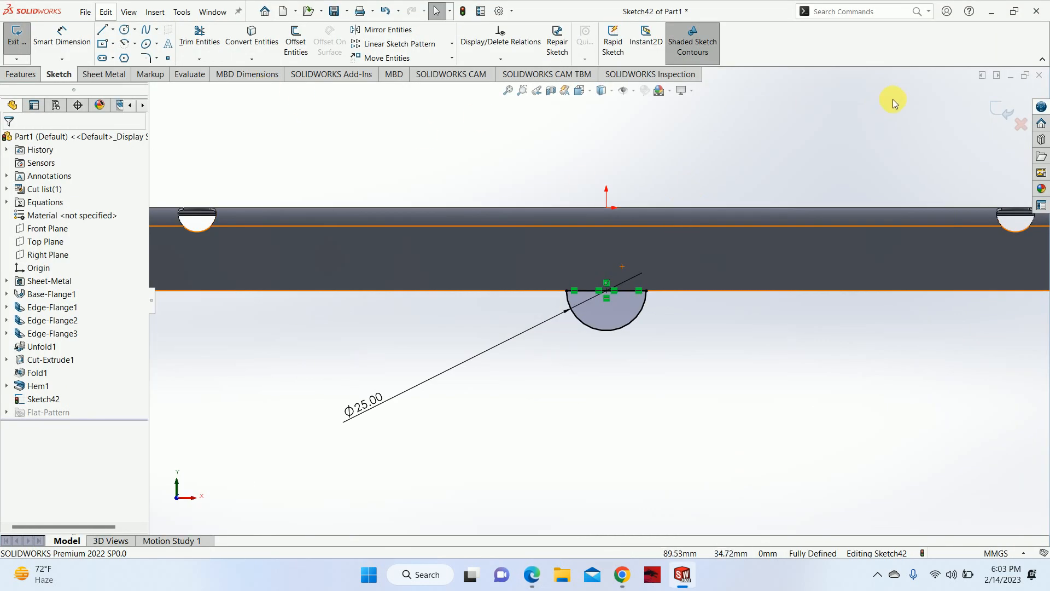
{"action": "left_click", "coordinate": [995, 108]}
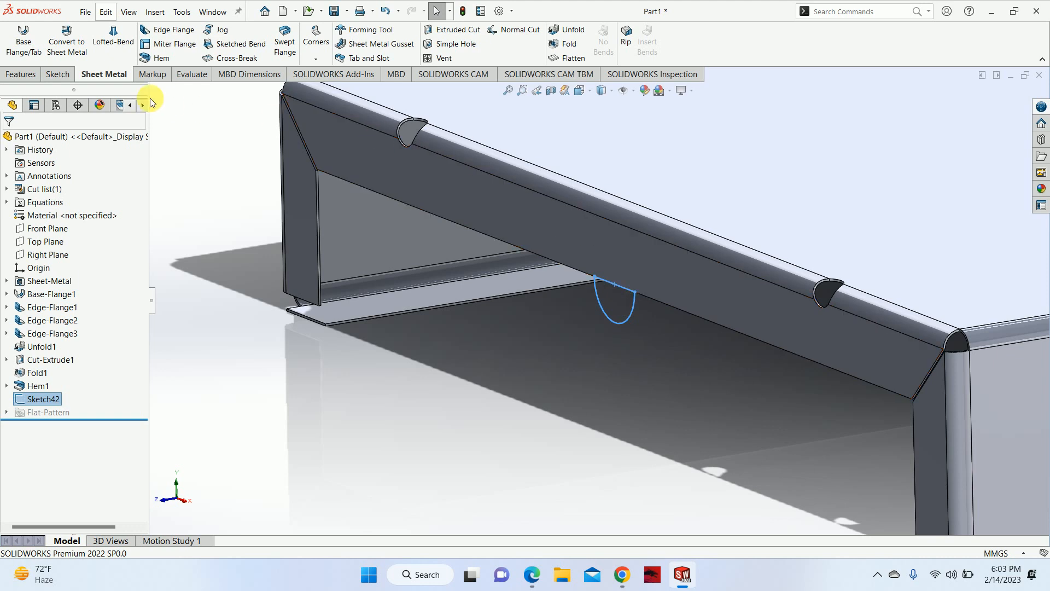
{"action": "left_click", "coordinate": [21, 41]}
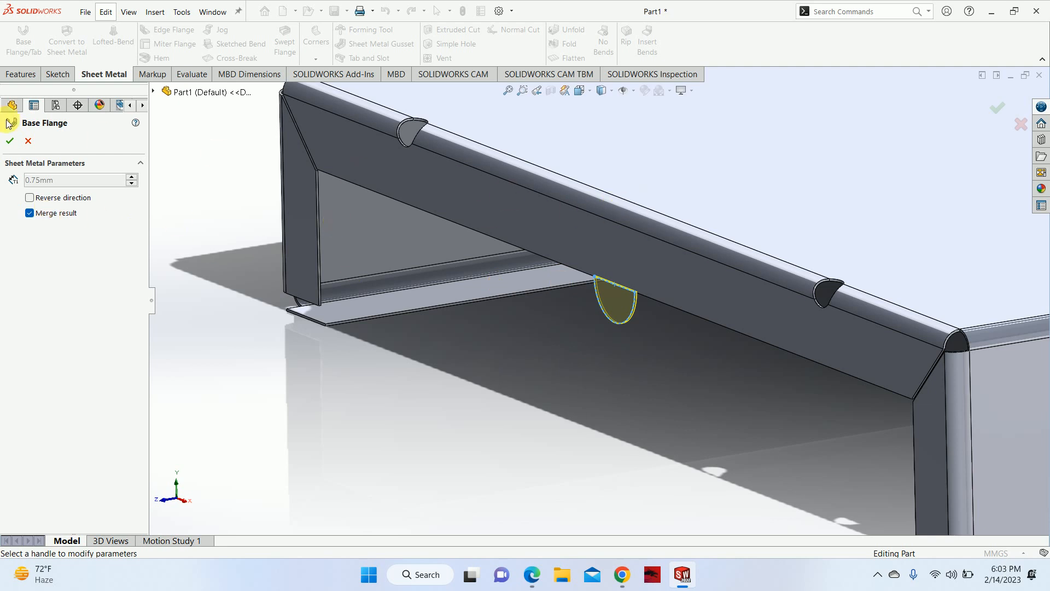
{"action": "left_click", "coordinate": [11, 142]}
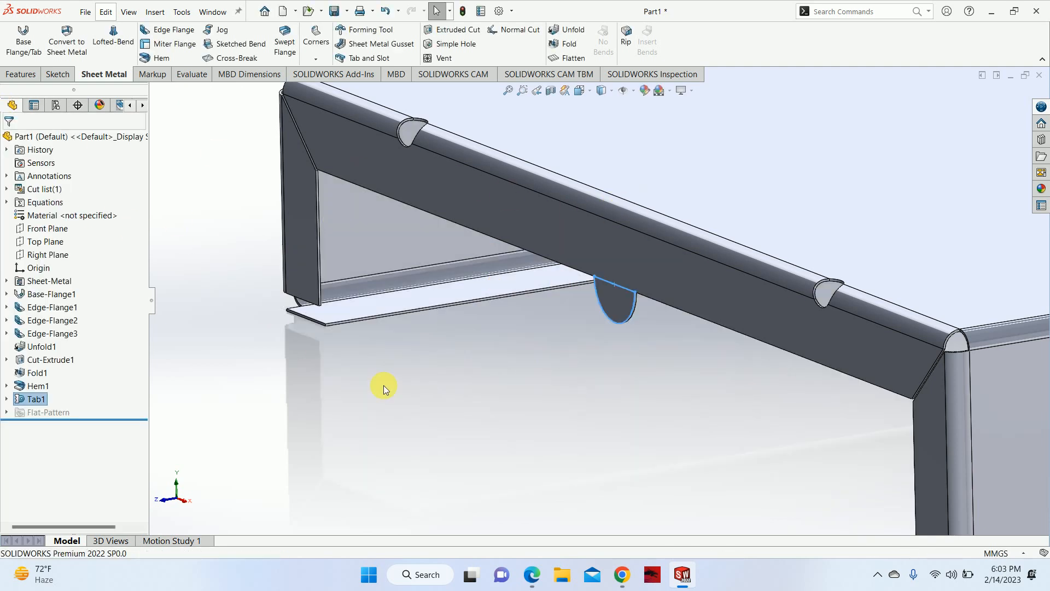
Step: Sketch a circle about 10 mm in diameter on the mitered flange face, centred on the rounded tab's centre
{"action": "left_click", "coordinate": [634, 270]}
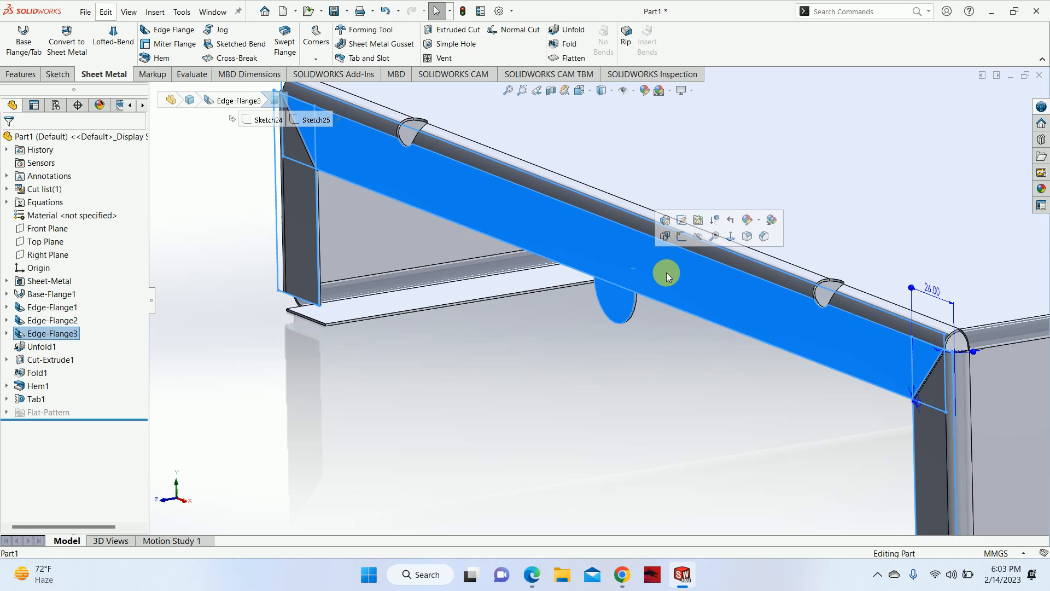
{"action": "left_click", "coordinate": [682, 236]}
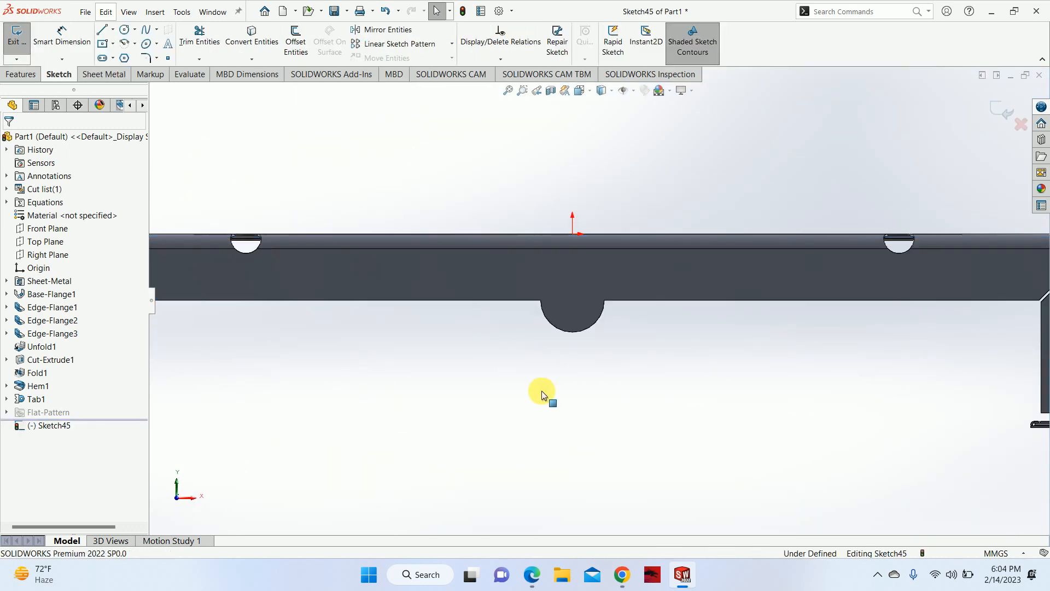
{"action": "left_click", "coordinate": [125, 29]}
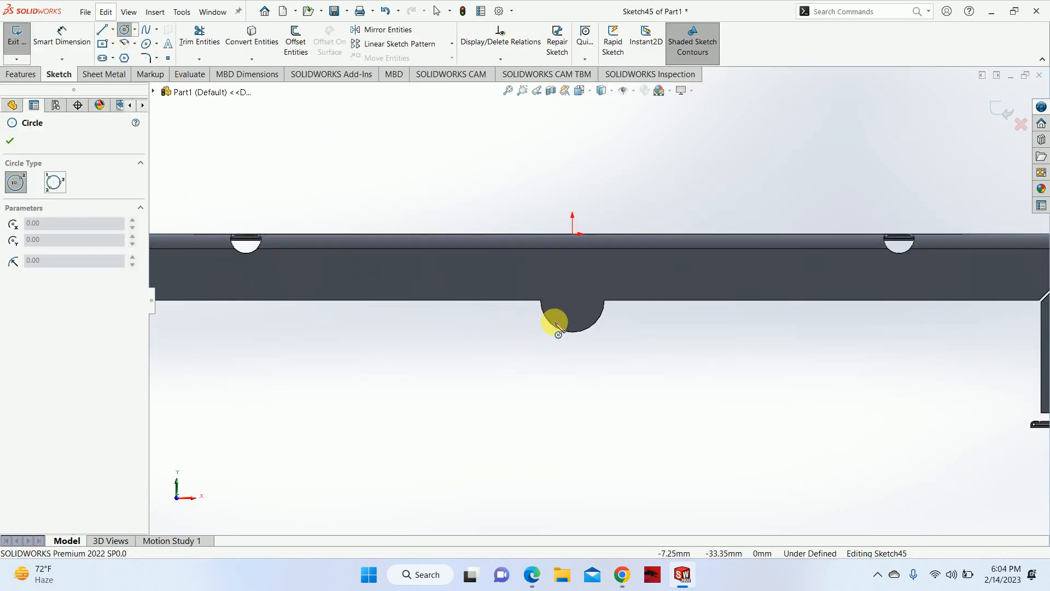
{"action": "left_click_drag", "start_coordinate": [572, 300], "coordinate": [581, 309]}
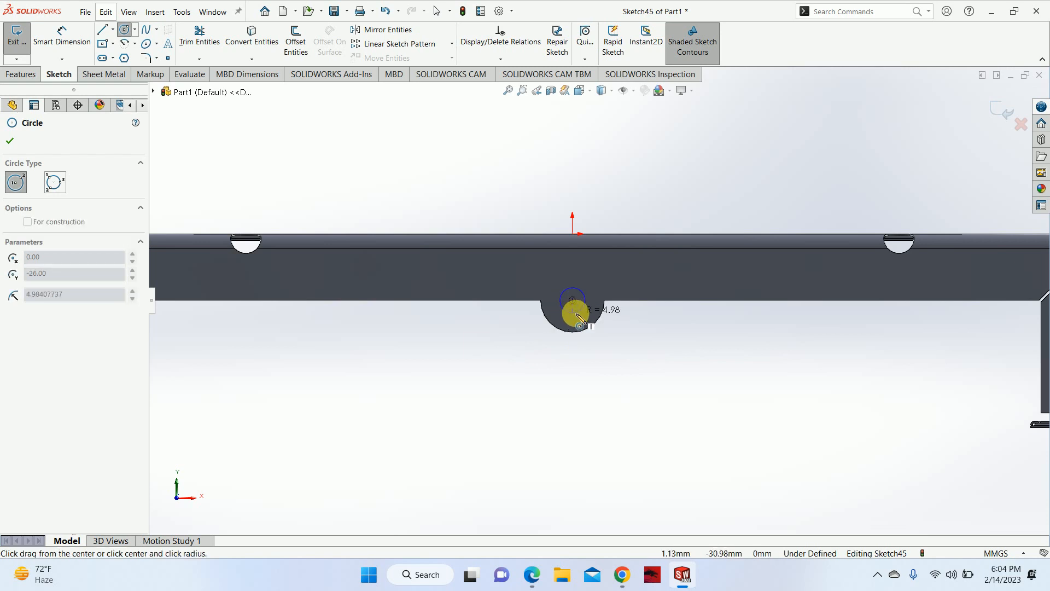
Step: Dimension the tab circle's diameter as 12.5 mm
{"action": "key", "text": "d"}
{"action": "left_click", "coordinate": [560, 294]}
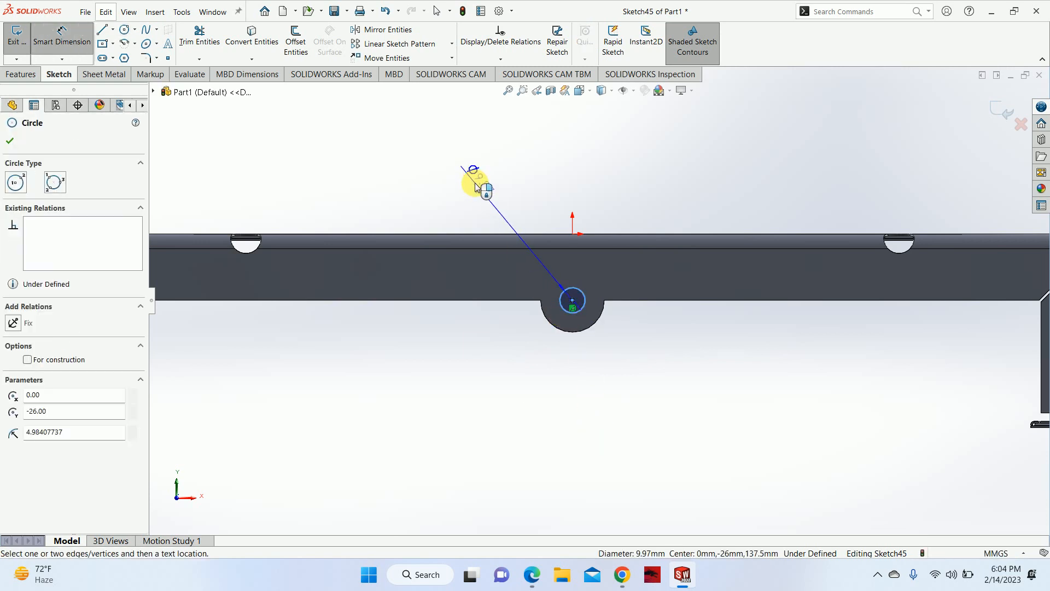
{"action": "left_click", "coordinate": [478, 188]}
{"action": "type", "text": "12.5"}
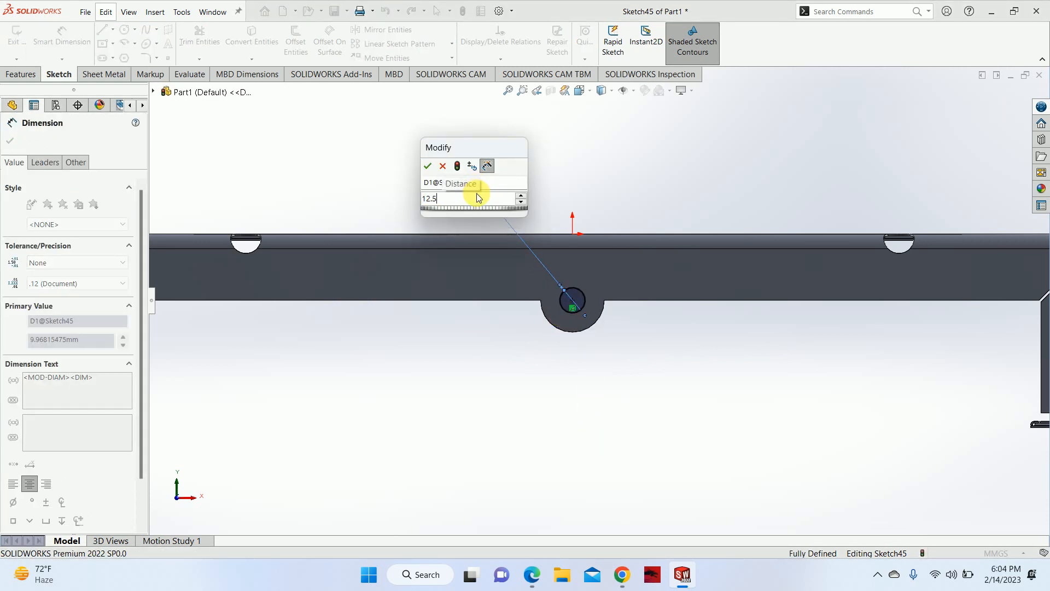
{"action": "key", "text": "Return"}
{"action": "key", "text": "Escape"}
{"action": "left_click", "coordinate": [1005, 112]}
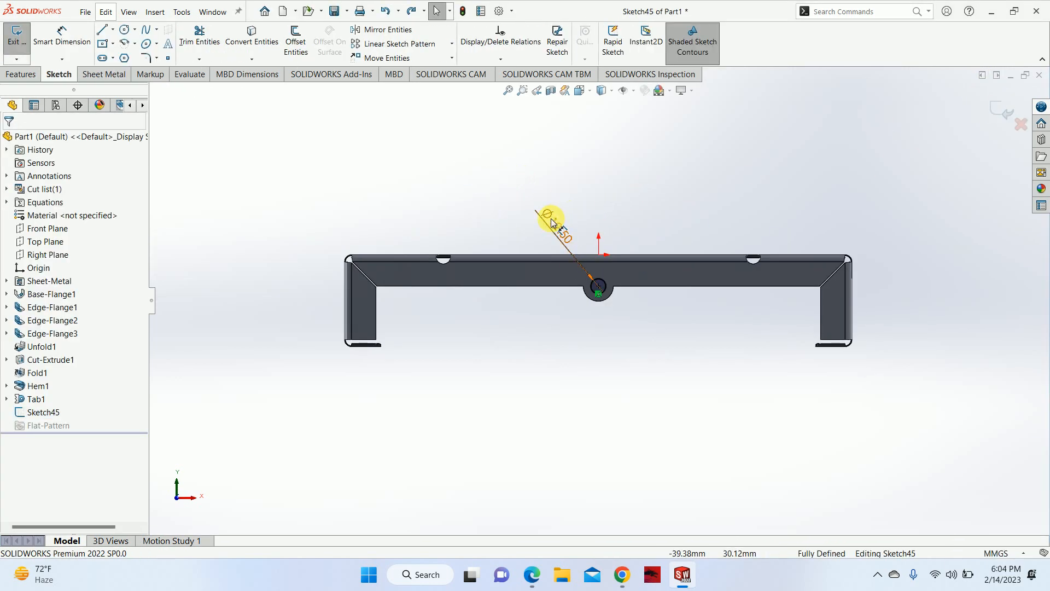
Step: Set the tab circle's diameter to 12 mm and close the sketch
{"action": "double_click", "coordinate": [551, 226]}
{"action": "type", "text": "12"}
{"action": "key", "text": "Return"}
{"action": "key", "text": "Escape"}
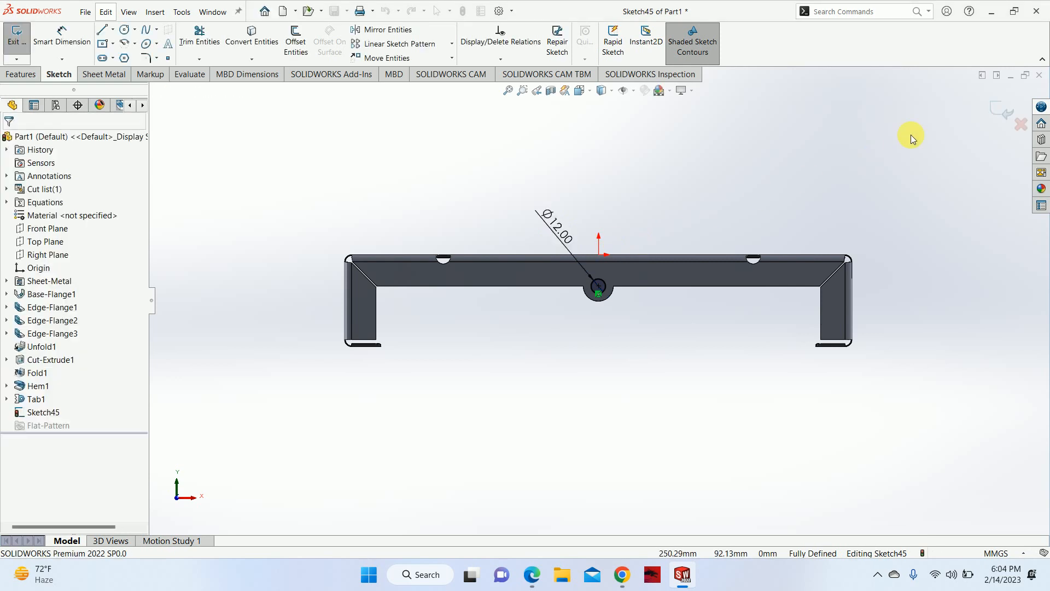
{"action": "left_click", "coordinate": [988, 114]}
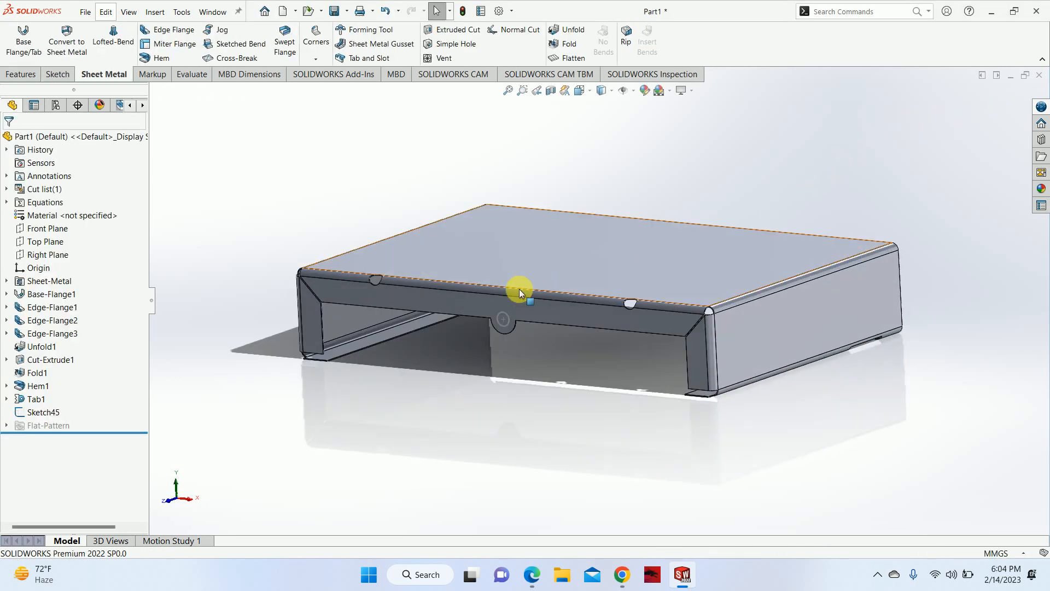
Step: Cut the circle through the tab with a blind Extruded Cut linked to the sheet thickness, using Normal cut
{"action": "left_click", "coordinate": [21, 412]}
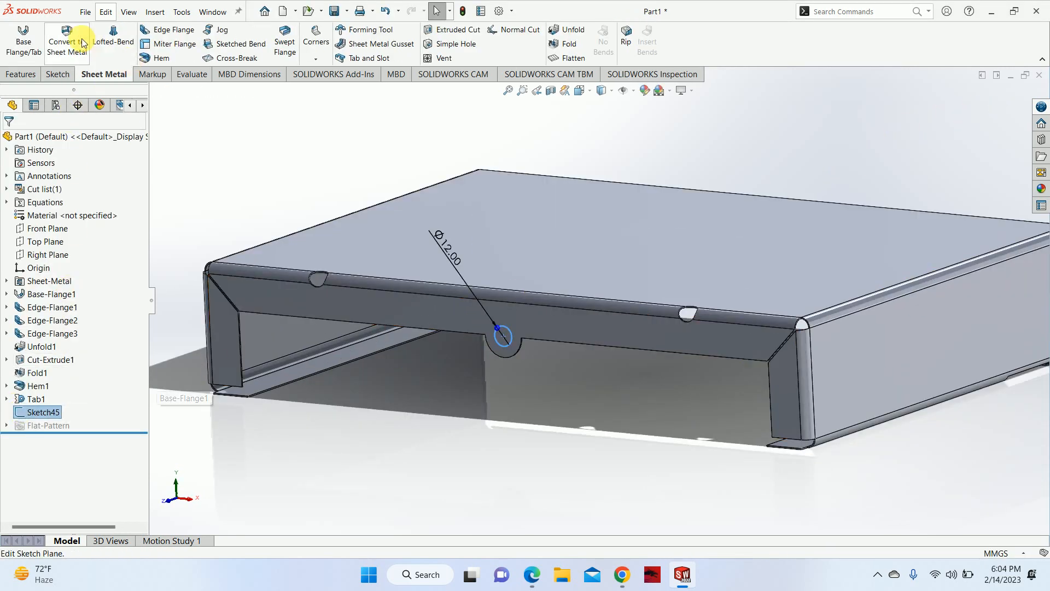
{"action": "left_click", "coordinate": [459, 30]}
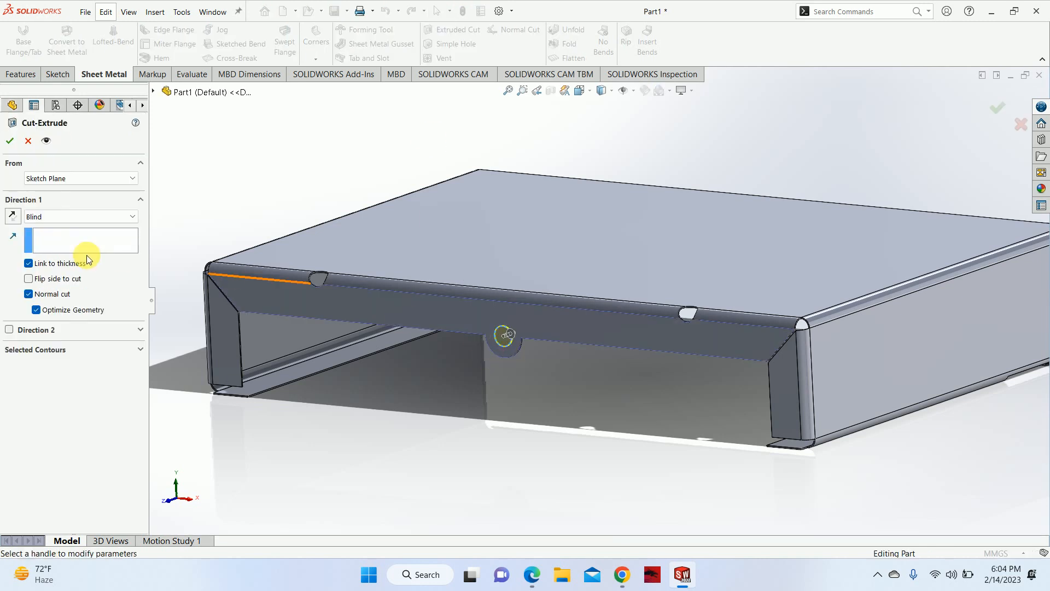
{"action": "left_click", "coordinate": [10, 141]}
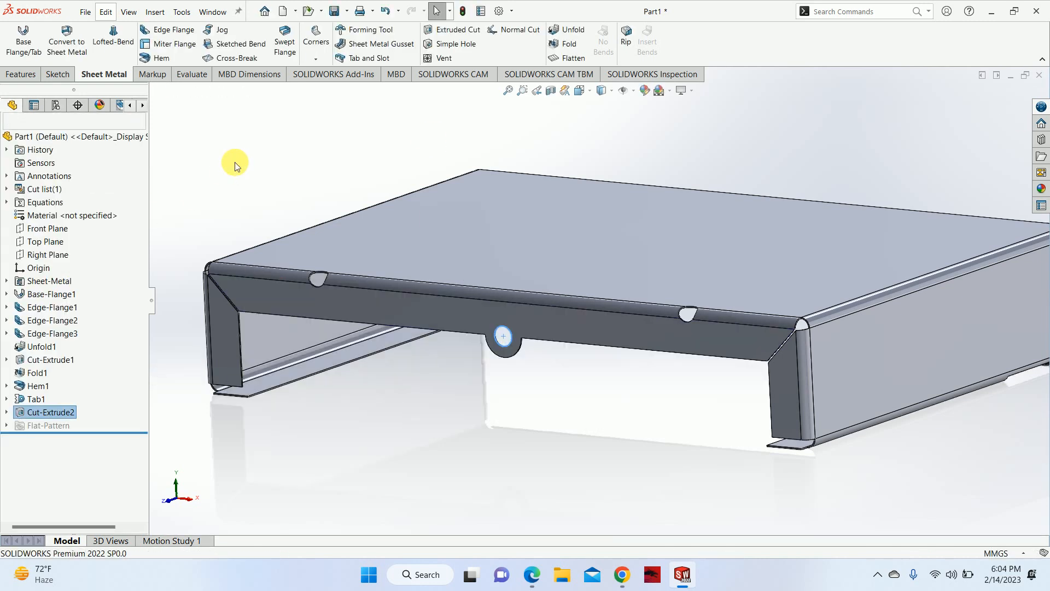
Step: Inspect the cover from several sides and check the remaining features in the exercise drawing PDF in Edge
{"action": "scroll", "coordinate": [525, 300], "scroll_direction": "up", "scroll_amount": 5}
{"action": "middle_click_drag", "start_coordinate": [525, 301], "coordinate": [545, 272]}
{"action": "scroll", "coordinate": [607, 314], "scroll_direction": "up", "scroll_amount": 3}
{"action": "left_click", "coordinate": [545, 271]}
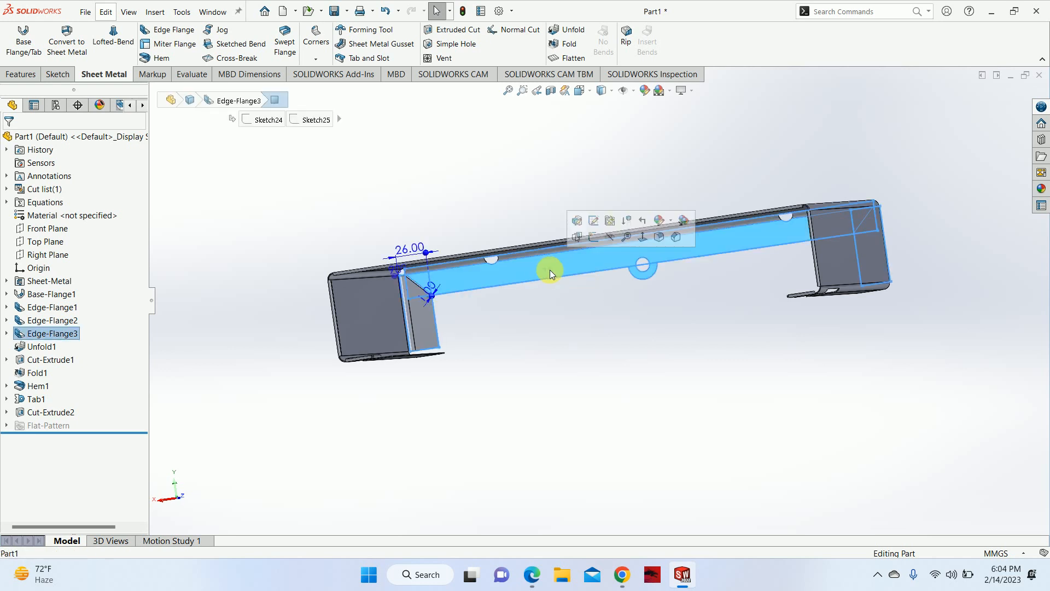
{"action": "left_click", "coordinate": [616, 373]}
{"action": "mouse_move", "coordinate": [616, 373]}
{"action": "middle_mouse_down"}
{"action": "mouse_move", "coordinate": [593, 345]}
{"action": "mouse_move", "coordinate": [618, 359]}
{"action": "middle_mouse_up"}
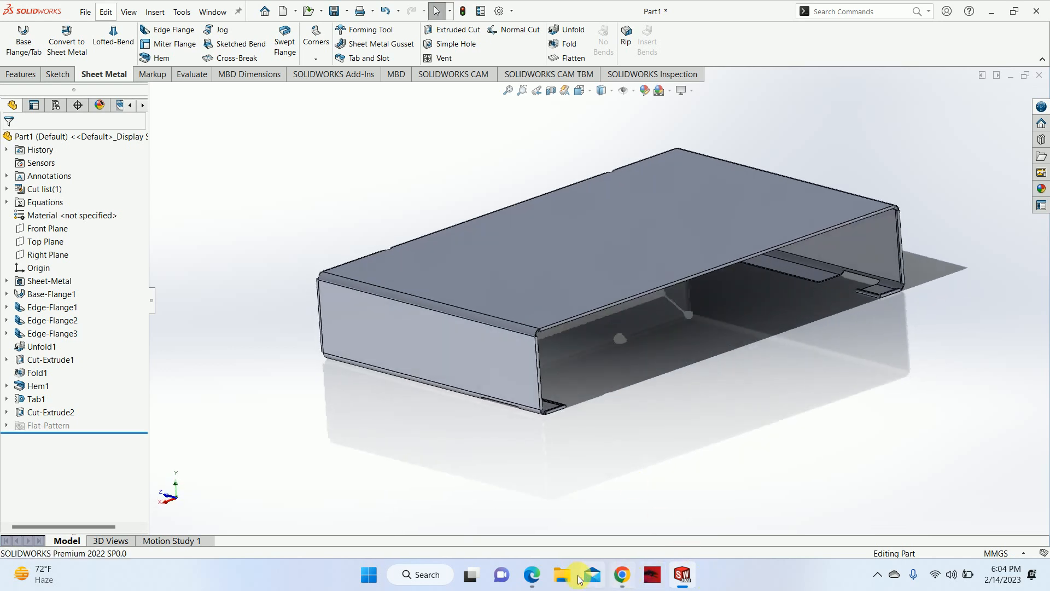
{"action": "left_click", "coordinate": [531, 574]}
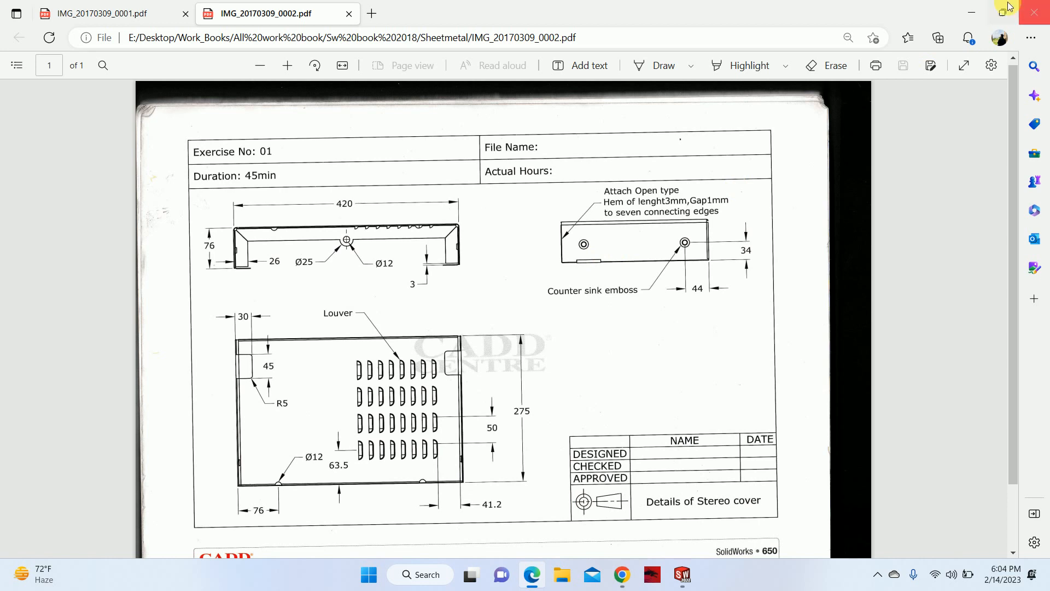
{"action": "left_click", "coordinate": [972, 12]}
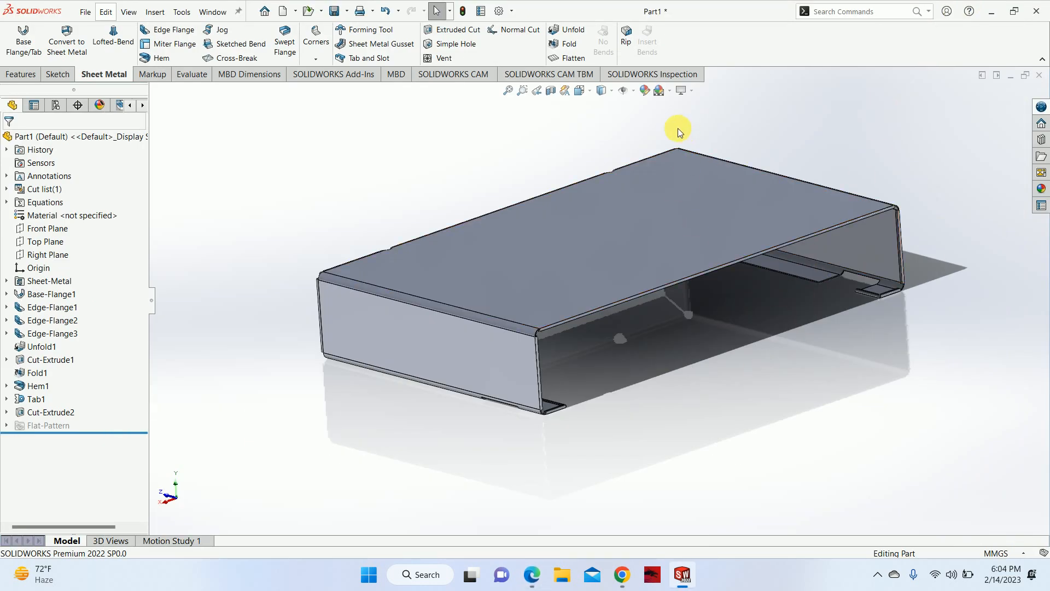
Step: Show the Design Library's folders, and view the Forming Tool command's settings without applying them
{"action": "middle_click_drag", "start_coordinate": [520, 150], "coordinate": [515, 135]}
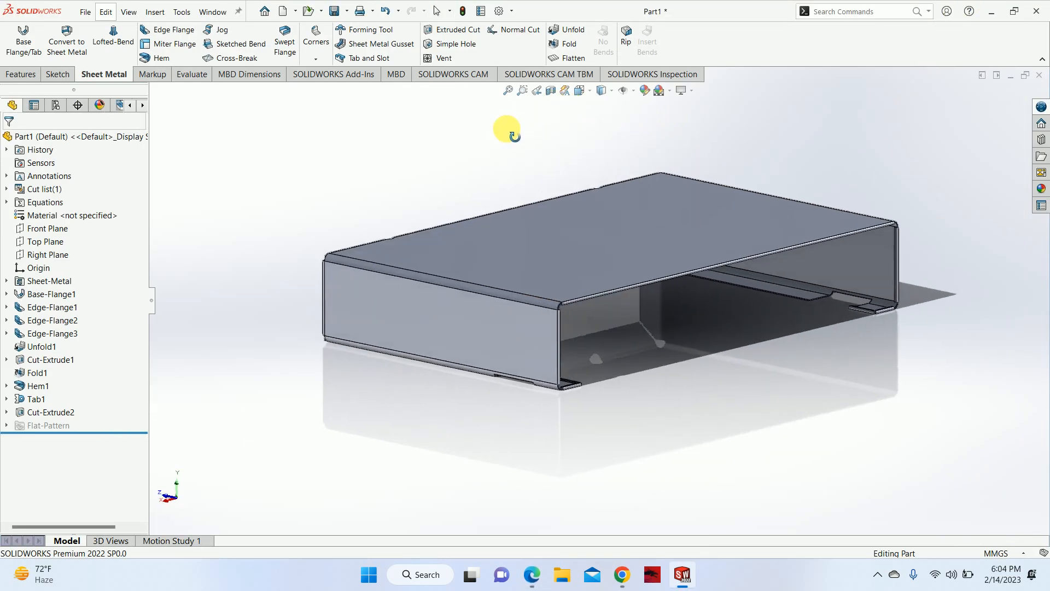
{"action": "scroll", "coordinate": [707, 175], "scroll_direction": "down", "scroll_amount": 1}
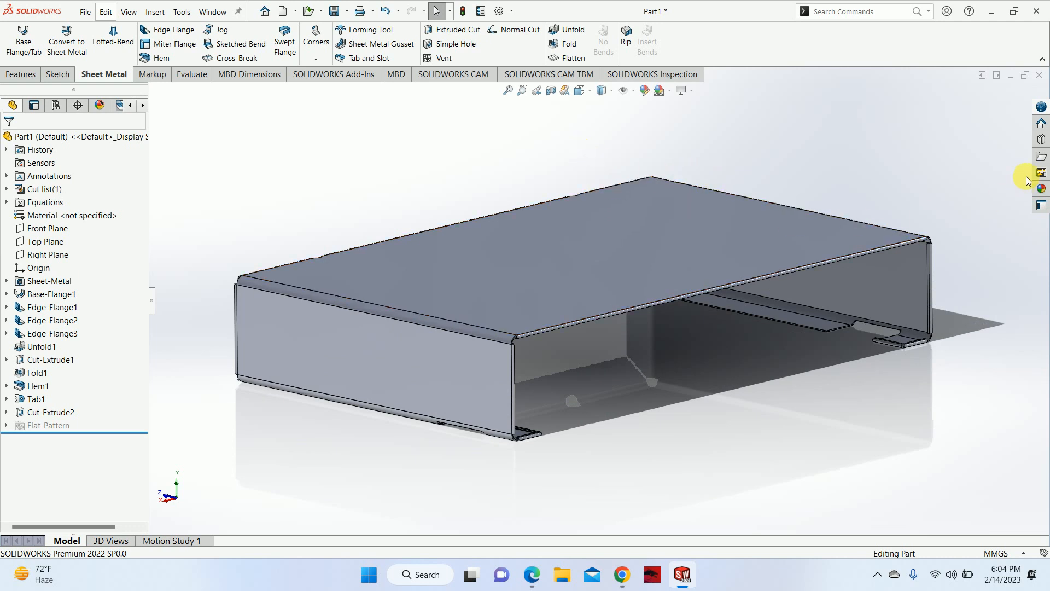
{"action": "left_click", "coordinate": [1042, 125]}
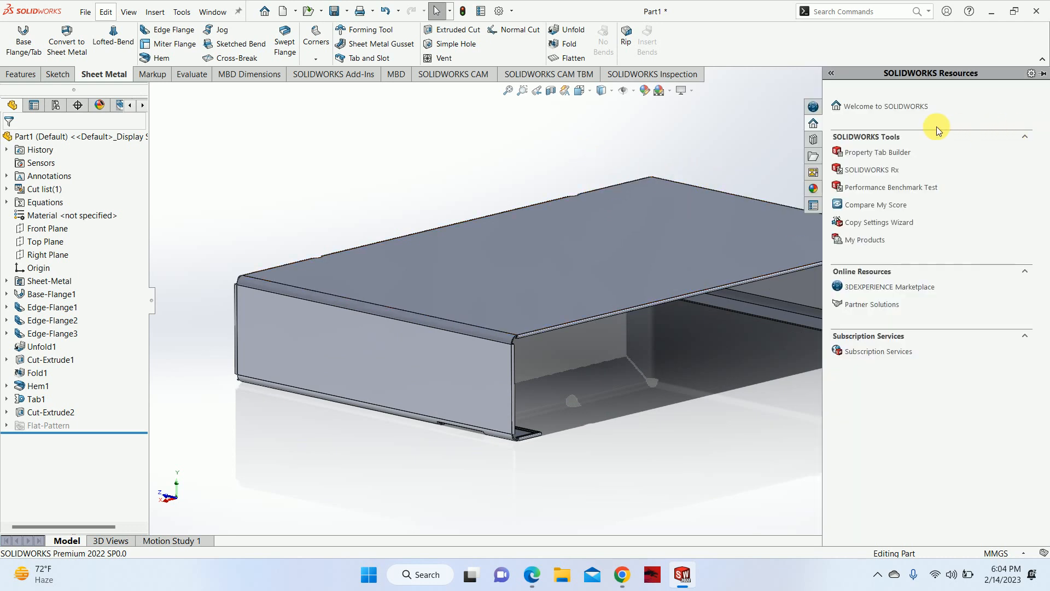
{"action": "left_click", "coordinate": [818, 144]}
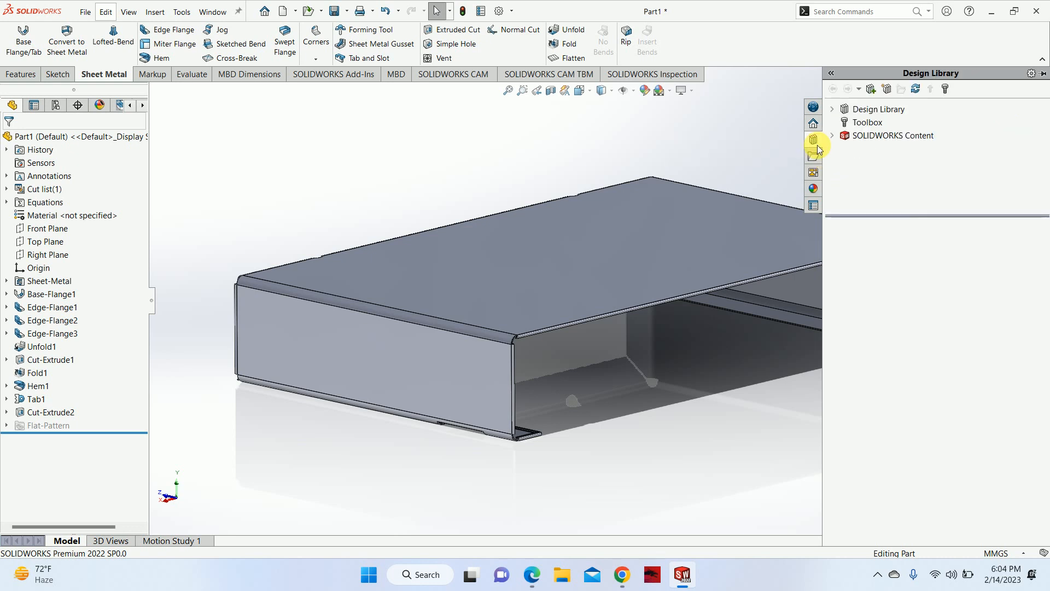
{"action": "left_click", "coordinate": [897, 118]}
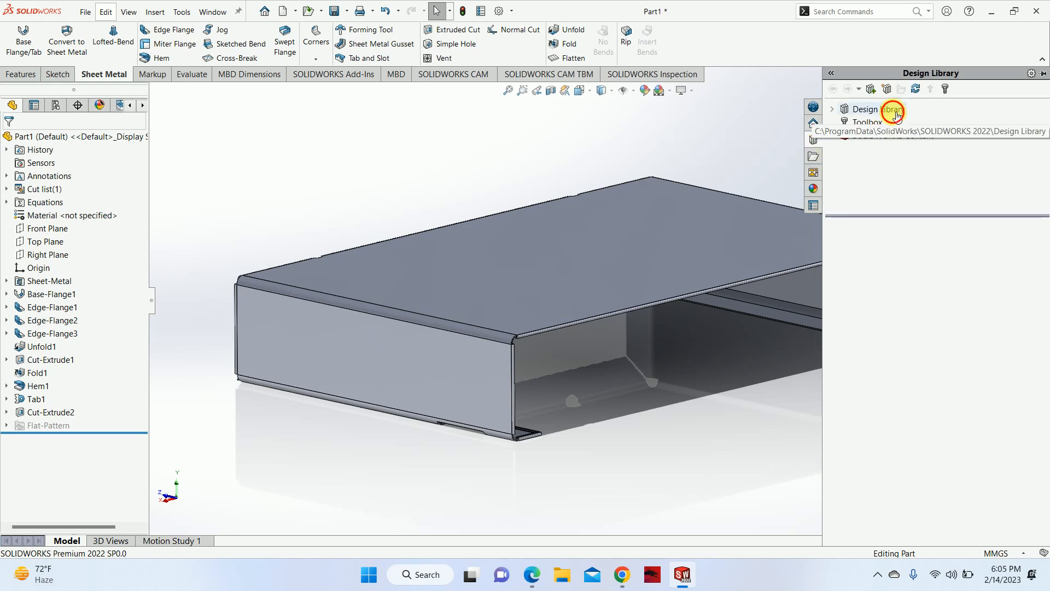
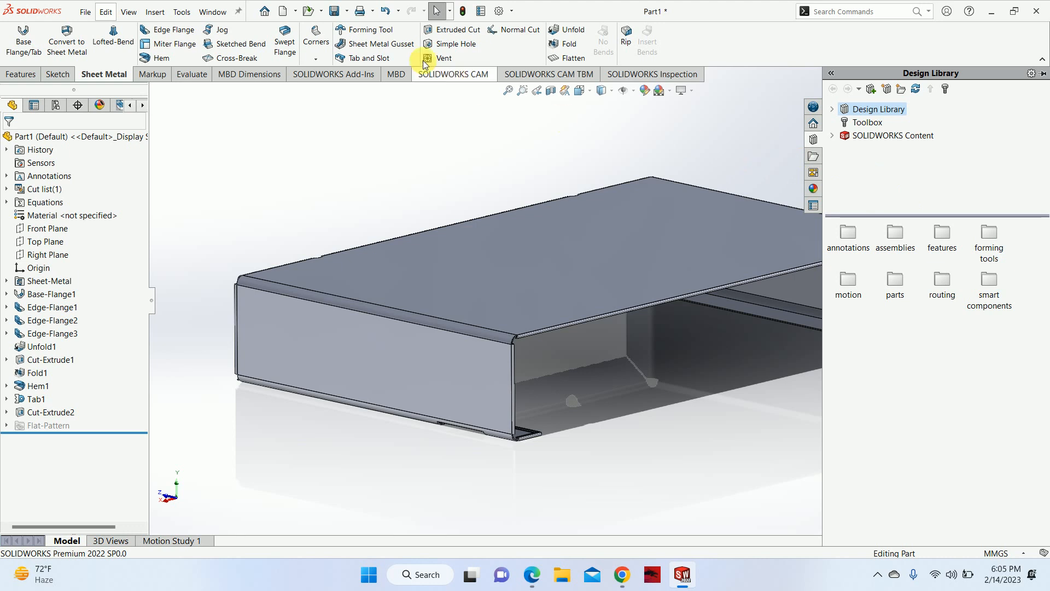
{"action": "left_click", "coordinate": [372, 33]}
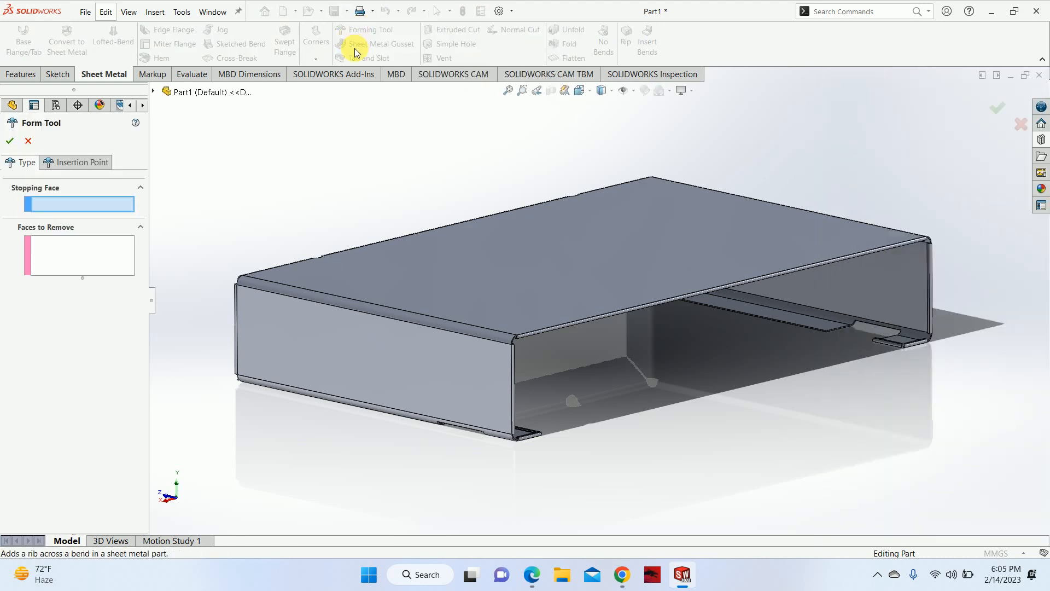
{"action": "left_click", "coordinate": [12, 105]}
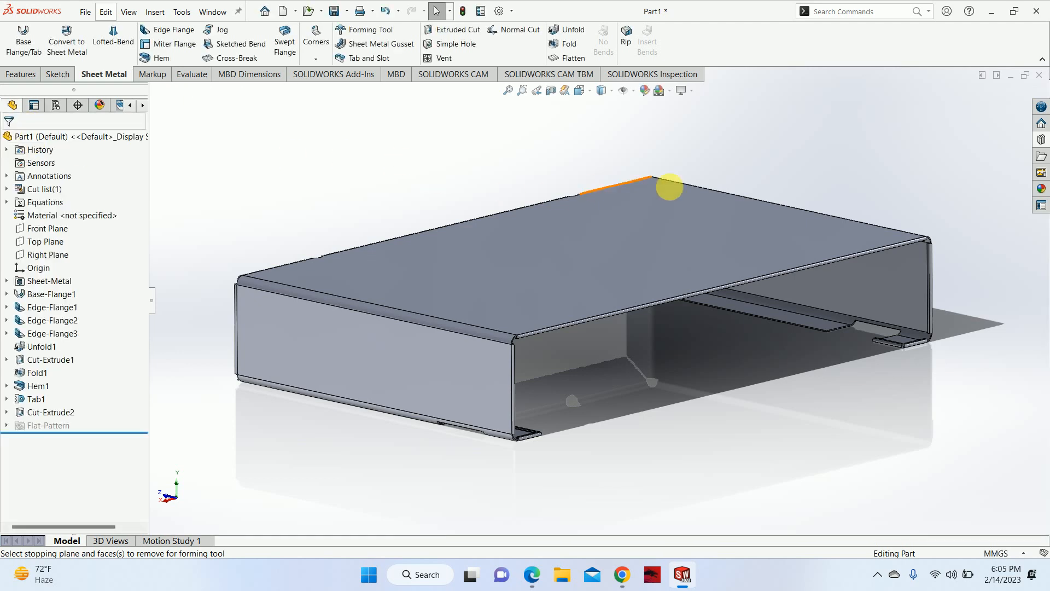
Step: Place the louver from the Design Library's forming tools louvers folder on the cover's top face
{"action": "left_click", "coordinate": [1041, 139]}
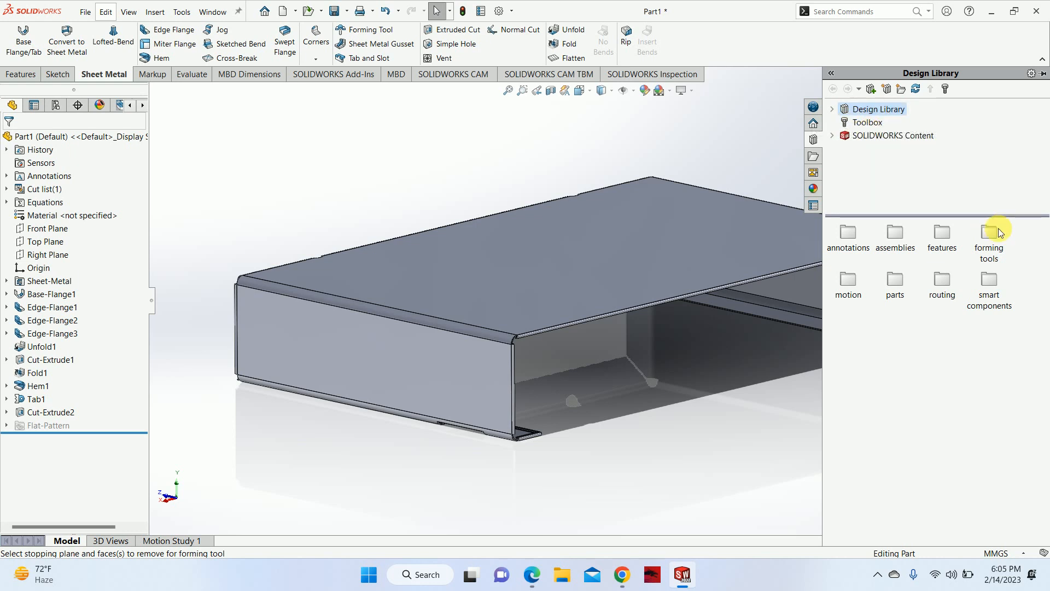
{"action": "double_click", "coordinate": [989, 241]}
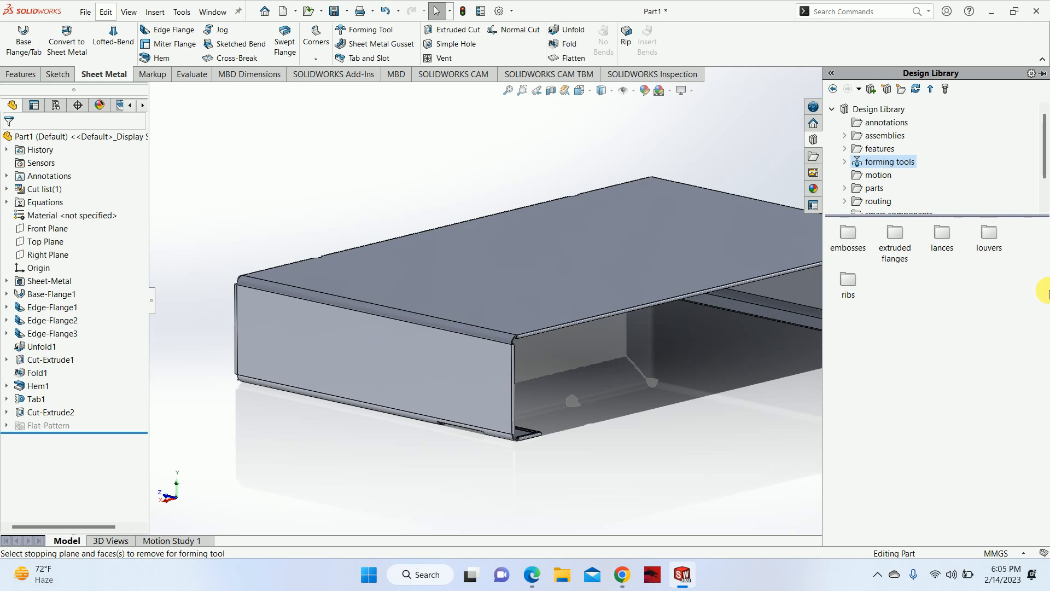
{"action": "double_click", "coordinate": [996, 234]}
{"action": "mouse_move", "coordinate": [848, 241]}
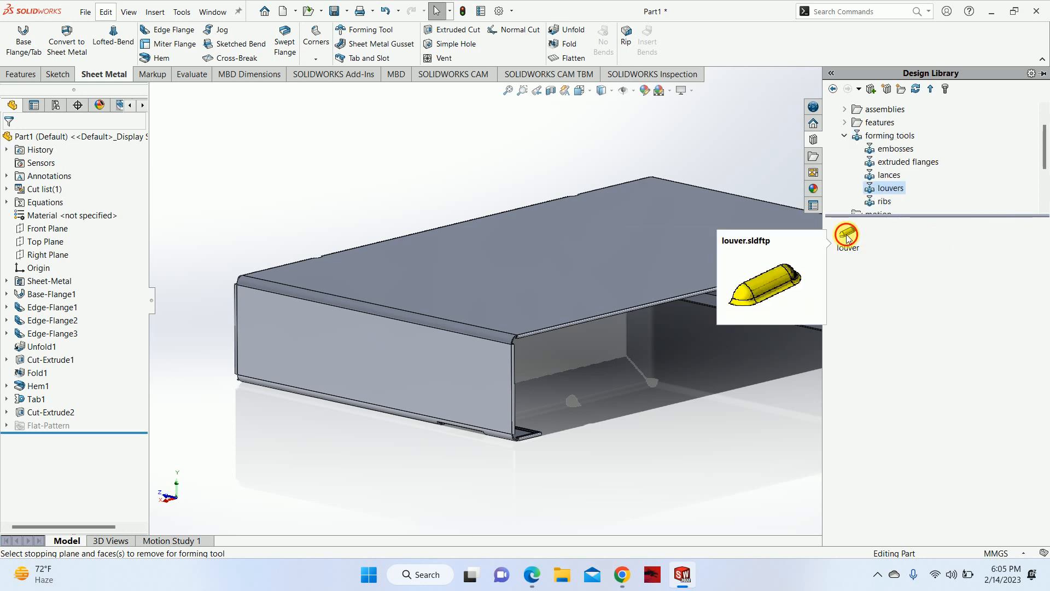
{"action": "left_click_drag", "start_coordinate": [847, 238], "coordinate": [628, 207]}
{"action": "middle_click_drag", "start_coordinate": [657, 251], "coordinate": [729, 284]}
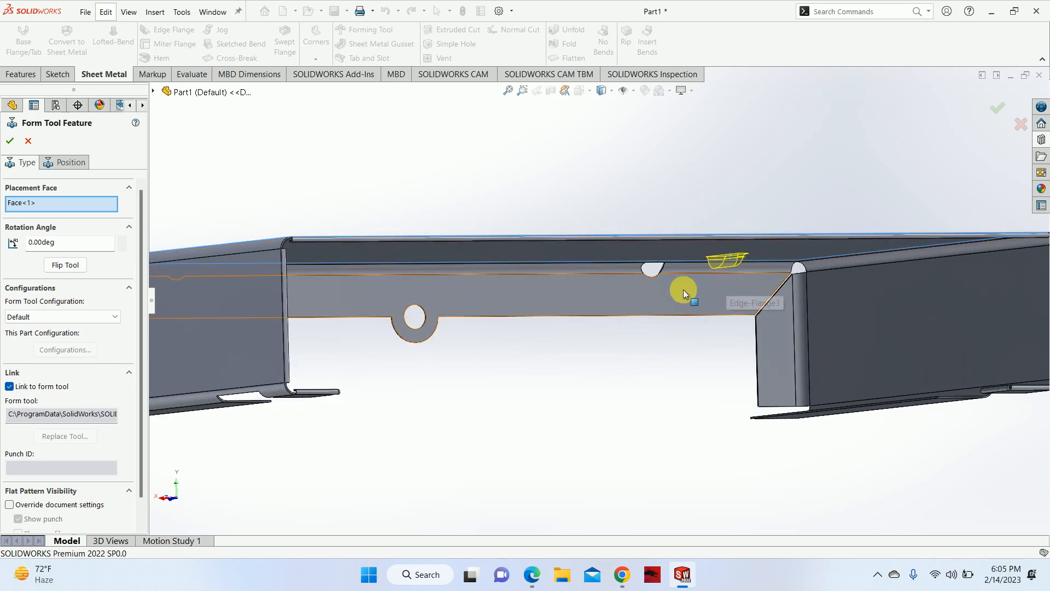
Step: Check the louver's direction using Flip Tool and the drawing PDF in Edge, and create the louver at its dropped position
{"action": "left_click", "coordinate": [73, 267]}
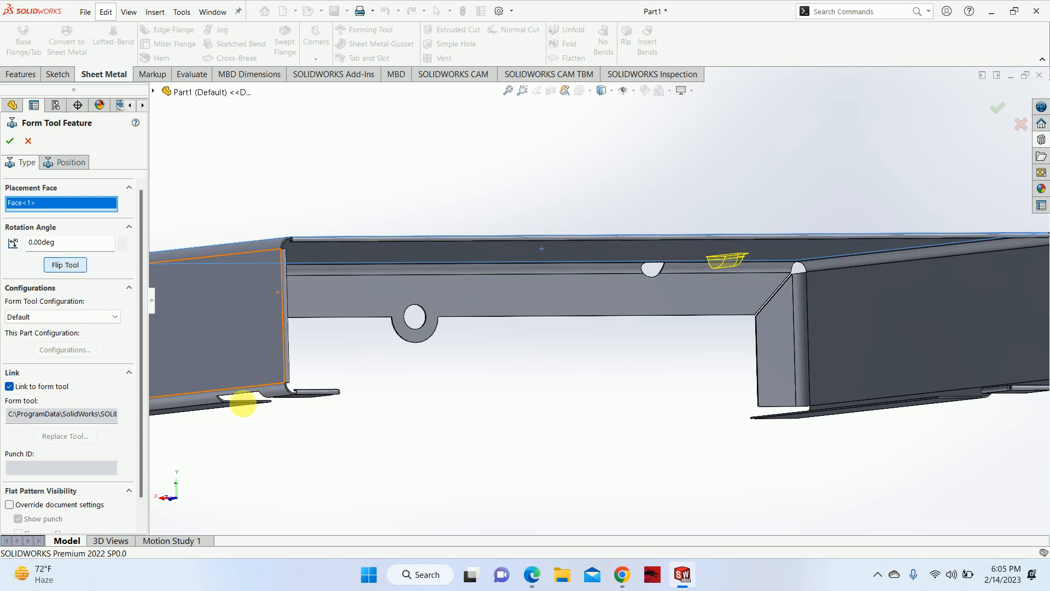
{"action": "left_click", "coordinate": [532, 575]}
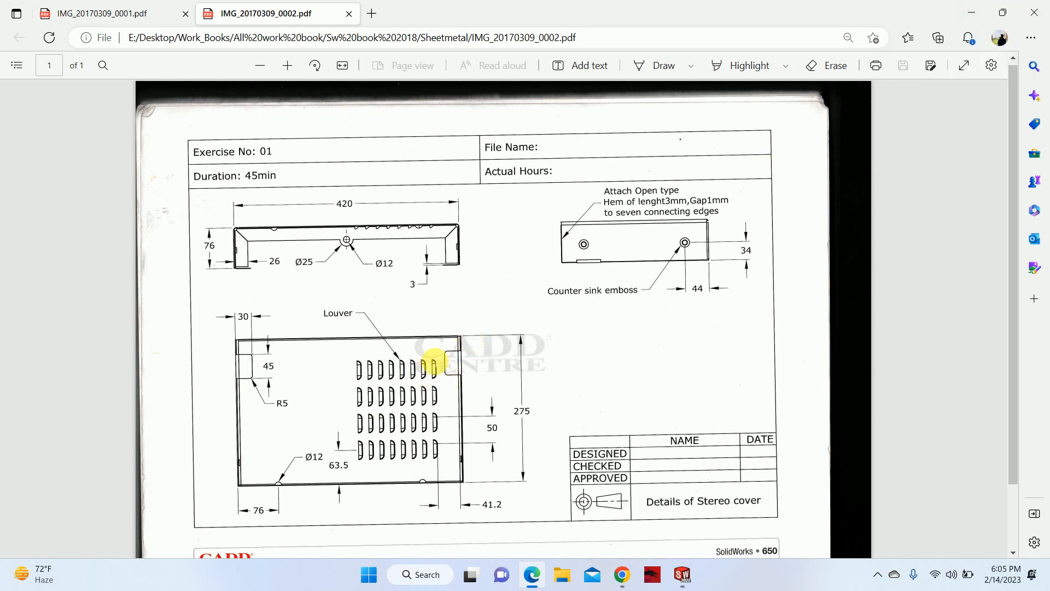
{"action": "left_click", "coordinate": [984, 12]}
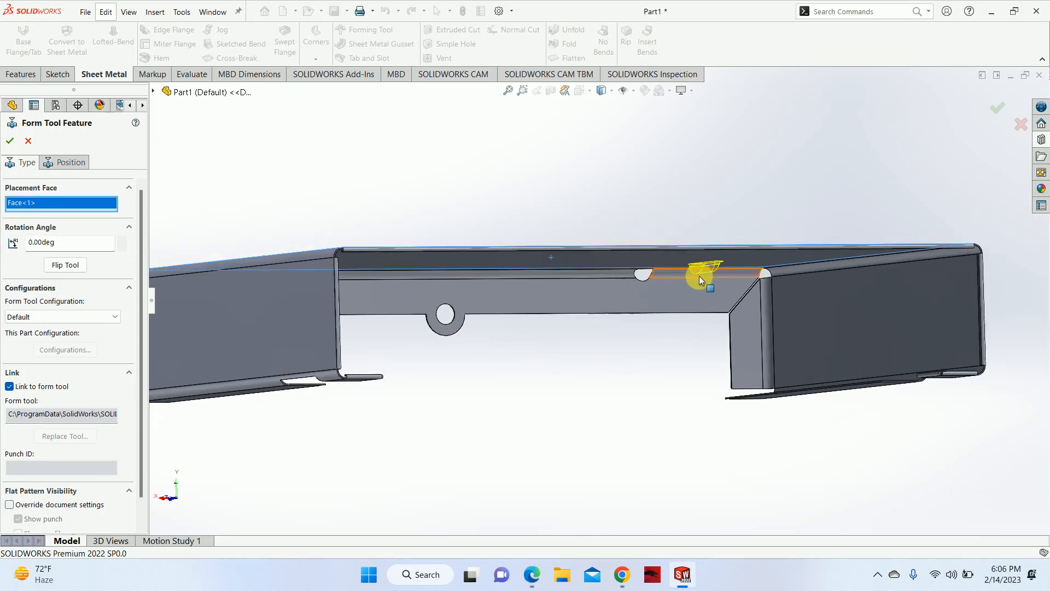
{"action": "scroll", "coordinate": [628, 199], "scroll_direction": "down", "scroll_amount": 3}
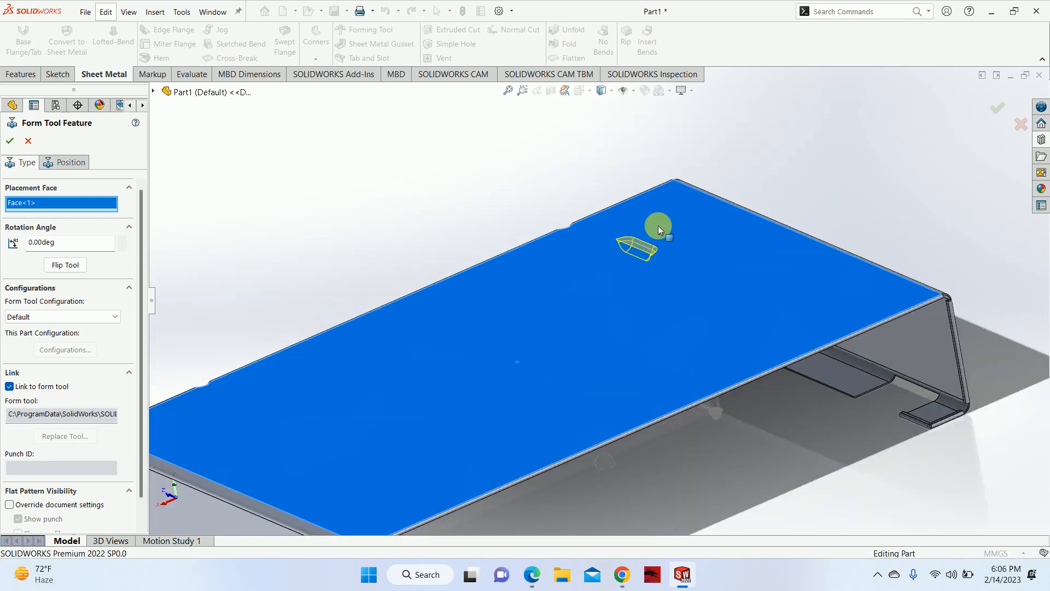
{"action": "middle_click_drag", "start_coordinate": [659, 227], "coordinate": [626, 239]}
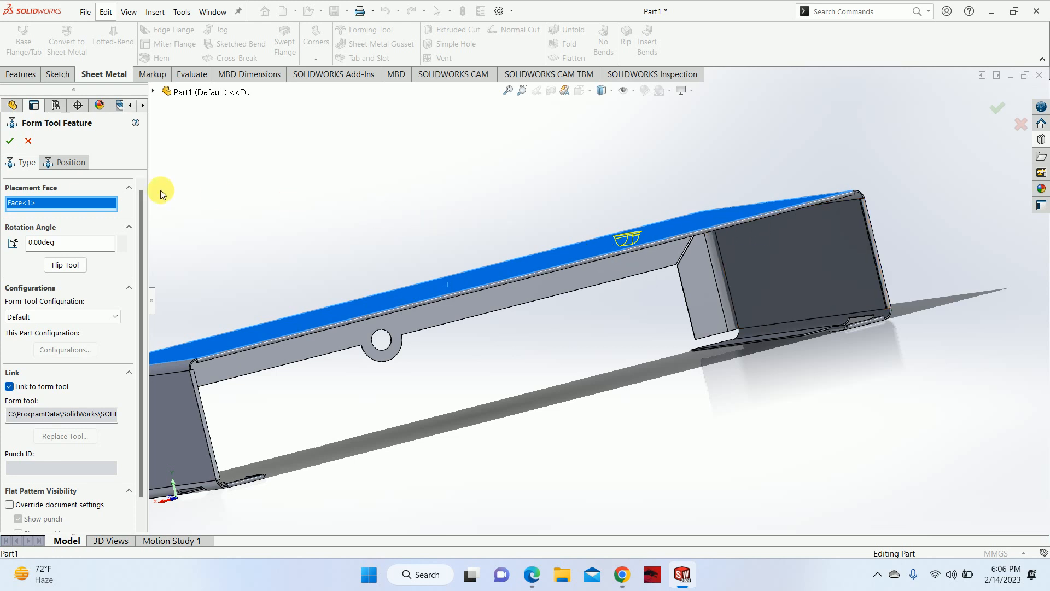
{"action": "left_click", "coordinate": [79, 163]}
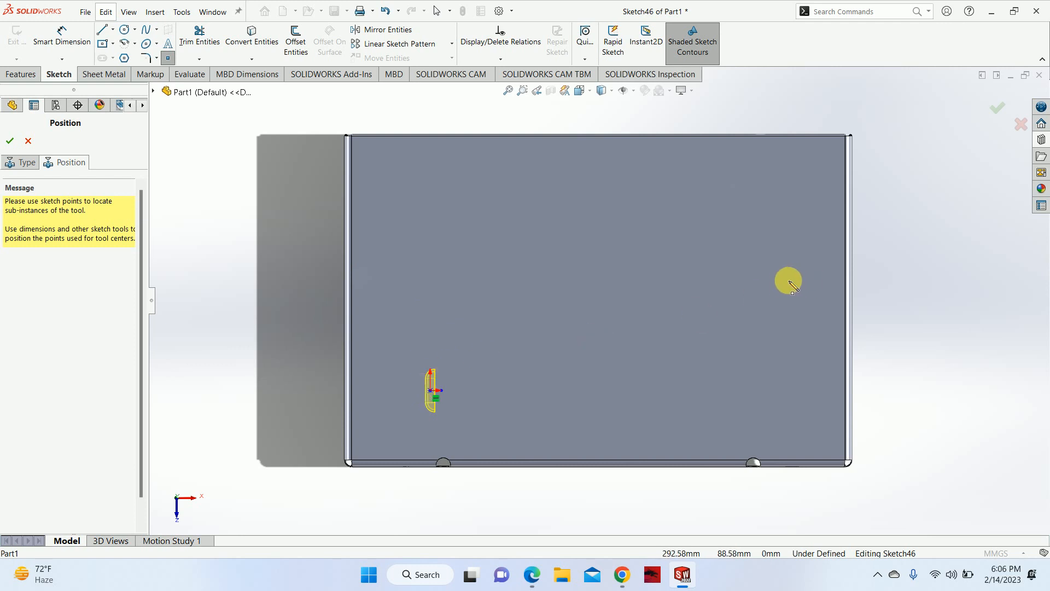
{"action": "left_click", "coordinate": [995, 111]}
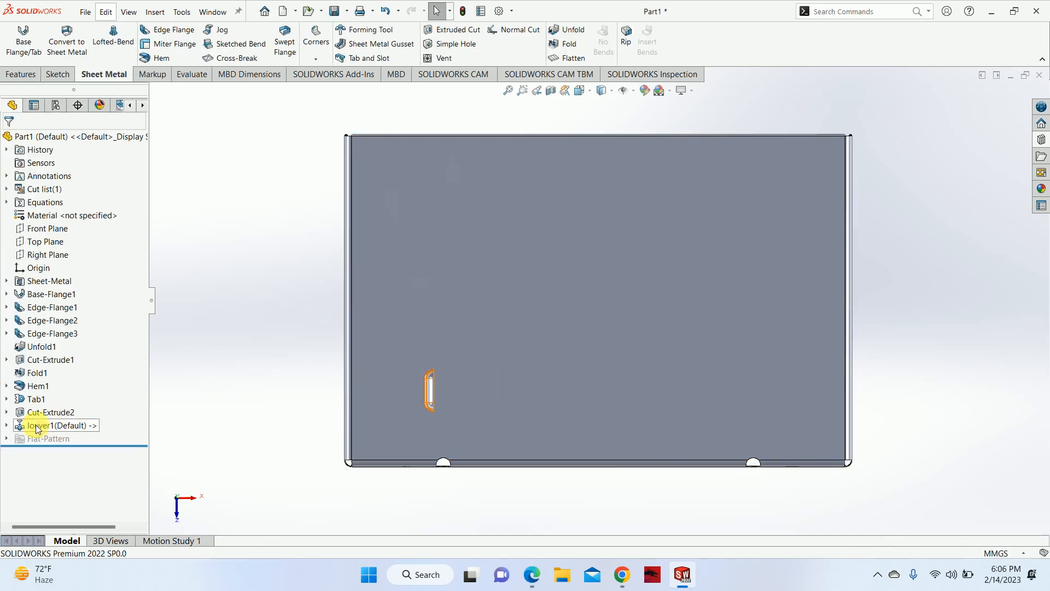
Step: Edit the louver's position sketch and dimension its point 41.2 mm from the top face's nearest short side edge, per the drawing PDF in Edge
{"action": "left_click", "coordinate": [11, 428]}
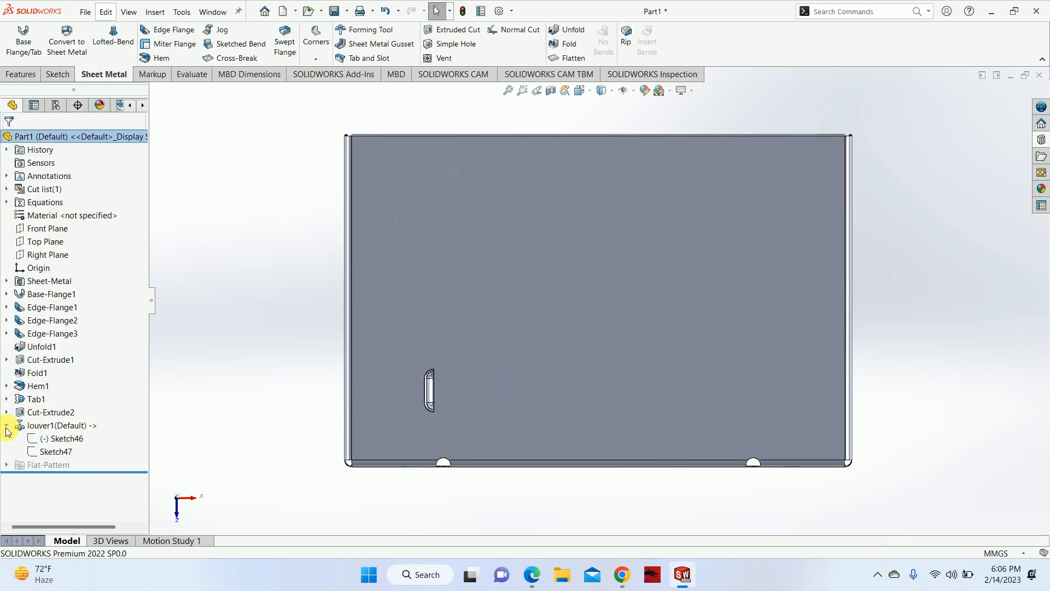
{"action": "left_click", "coordinate": [61, 441]}
{"action": "left_click", "coordinate": [73, 409]}
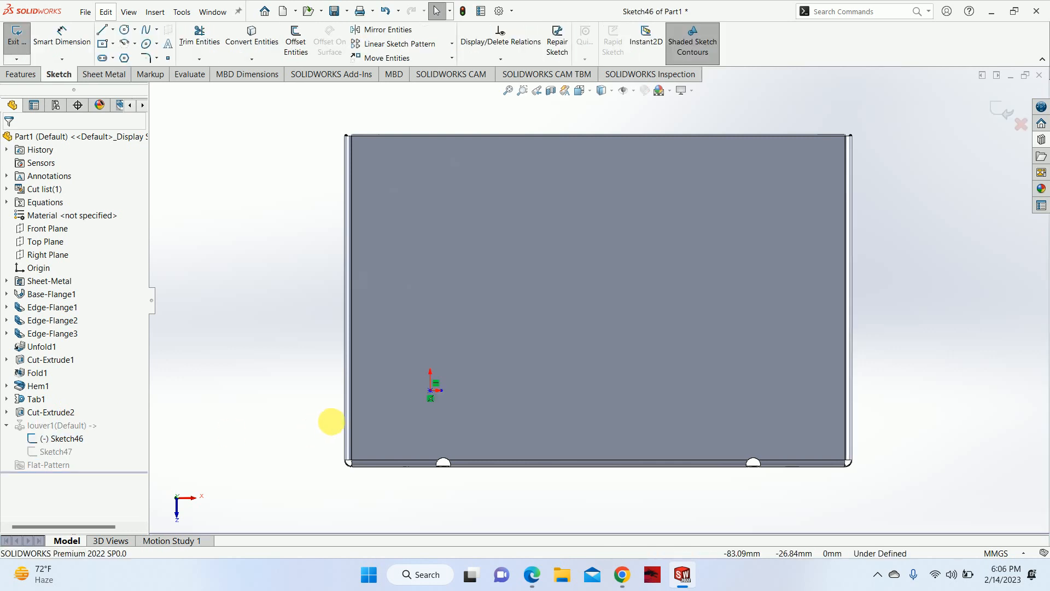
{"action": "right_click_drag", "start_coordinate": [509, 480], "coordinate": [476, 375]}
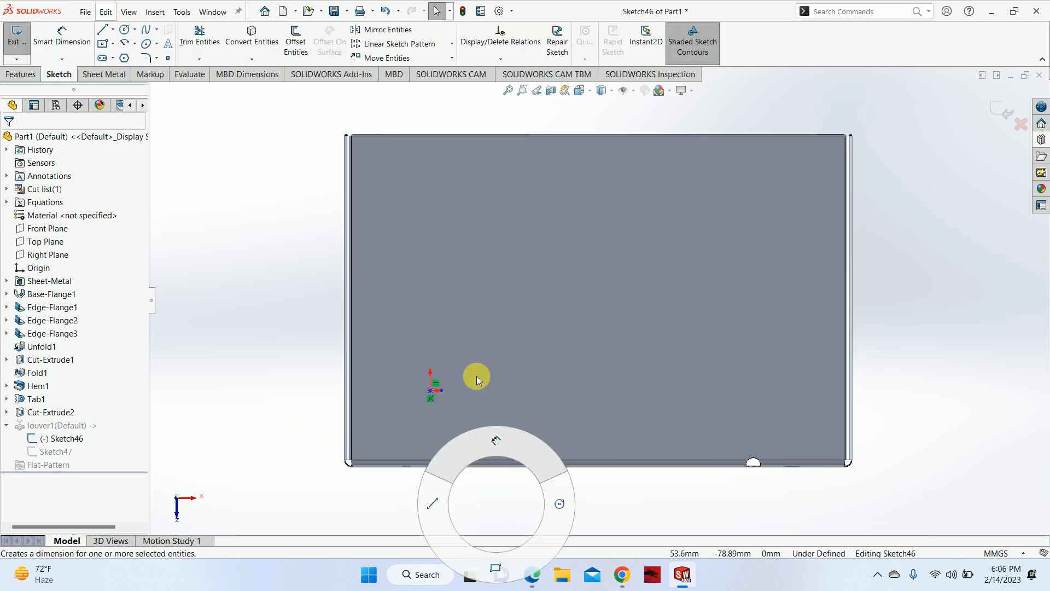
{"action": "left_click", "coordinate": [532, 575]}
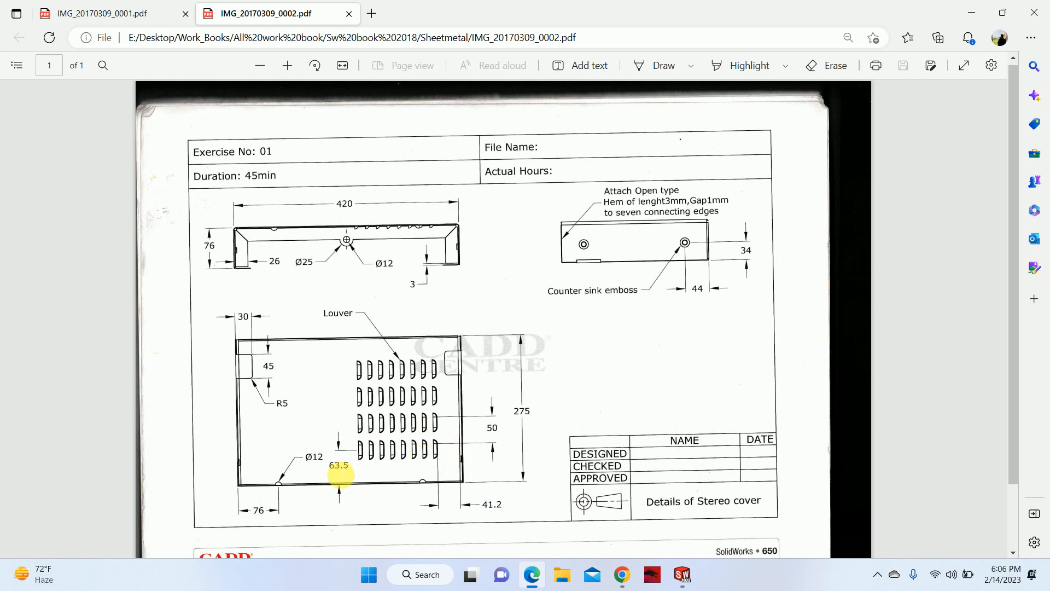
{"action": "left_click", "coordinate": [971, 12]}
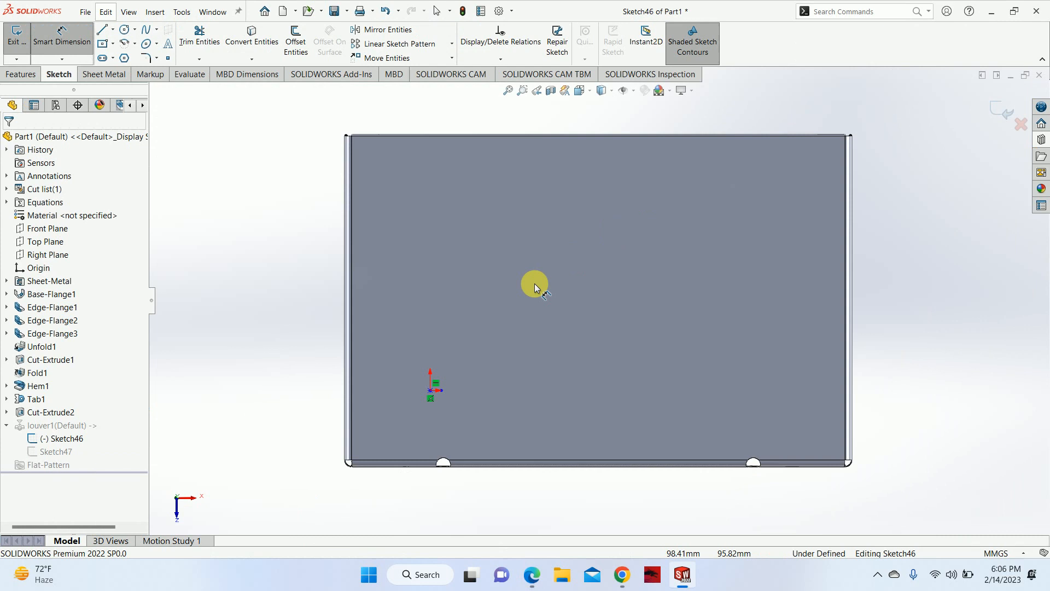
{"action": "left_click", "coordinate": [431, 391]}
{"action": "left_click", "coordinate": [352, 417]}
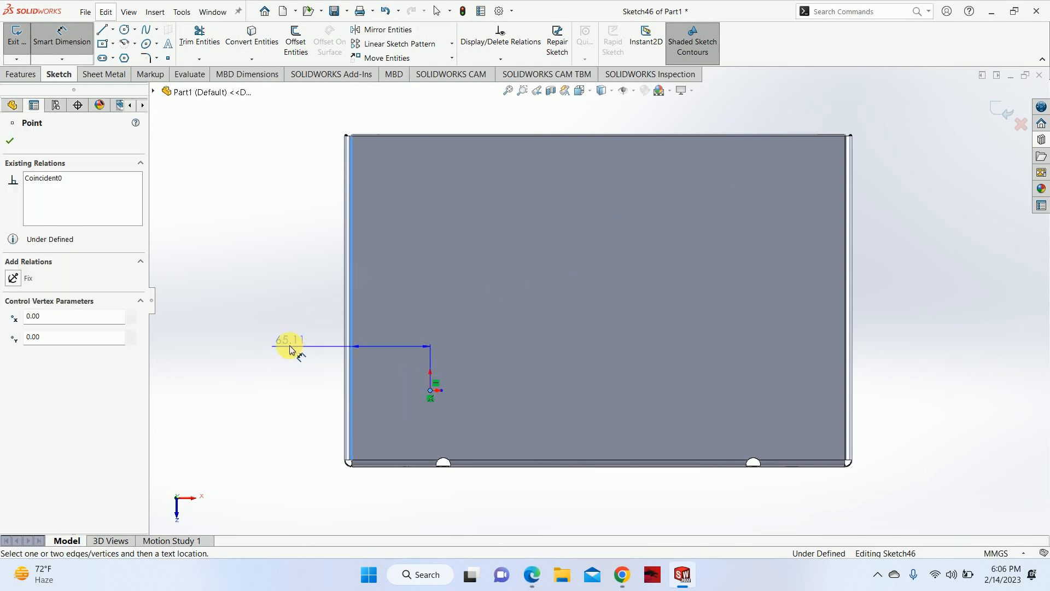
{"action": "left_click", "coordinate": [290, 345]}
{"action": "type", "text": "4"}
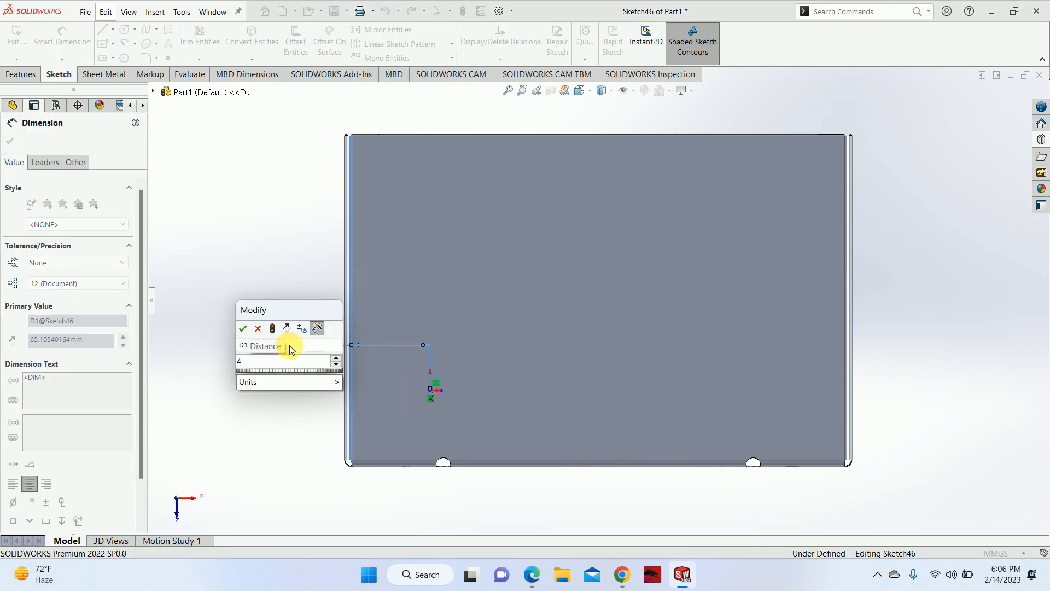
{"action": "type", "text": "1.2"}
{"action": "key", "text": "Return"}
{"action": "left_click", "coordinate": [296, 415]}
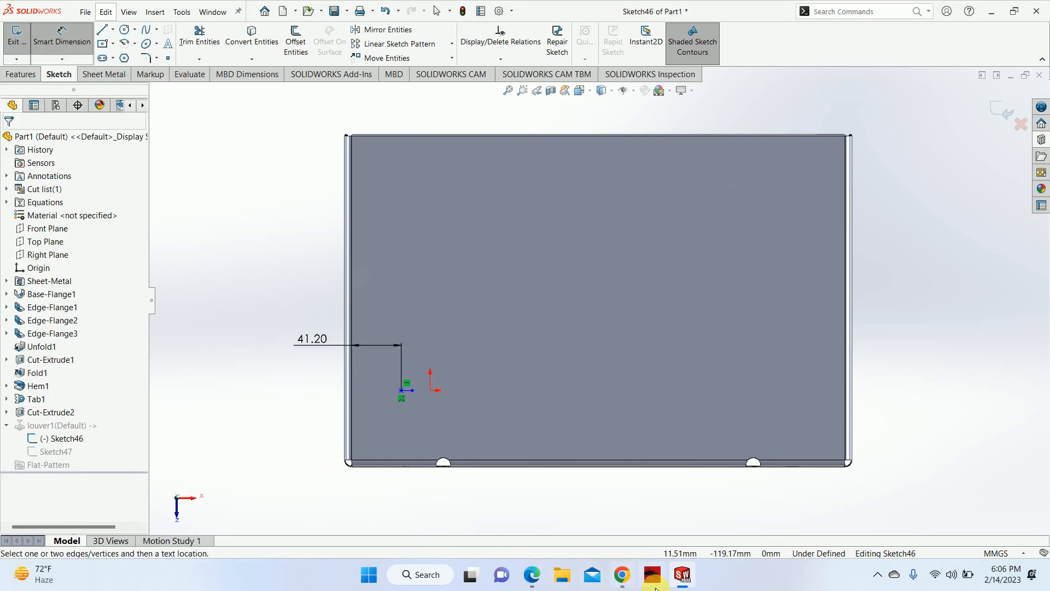
Step: Dimension the louver's point 63.5 mm from the cover's long edge with the half-round cutouts, and exit the sketch
{"action": "left_click", "coordinate": [401, 396]}
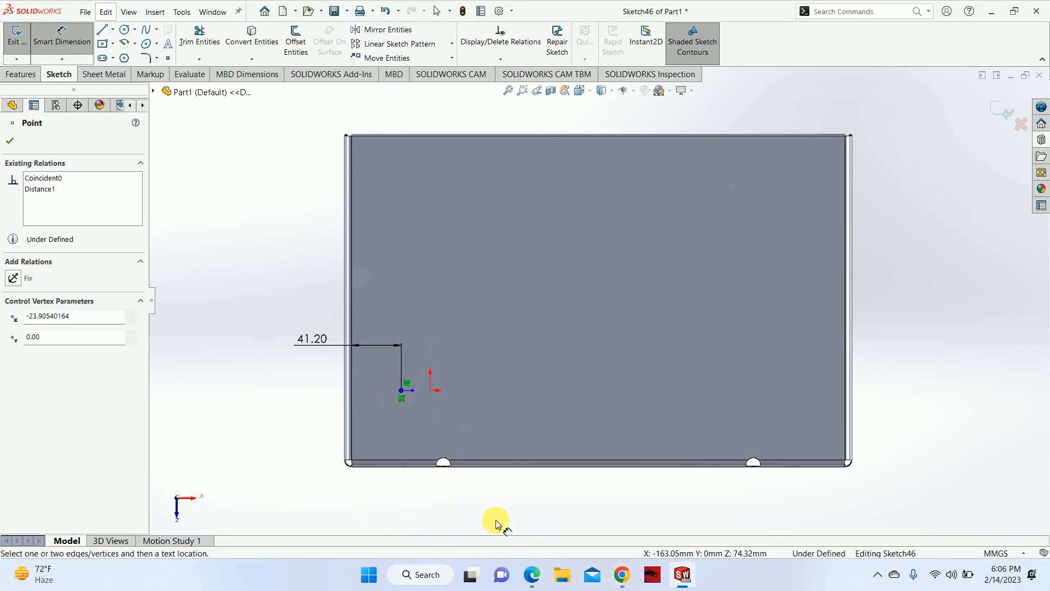
{"action": "left_click", "coordinate": [537, 574]}
{"action": "left_click", "coordinate": [534, 574]}
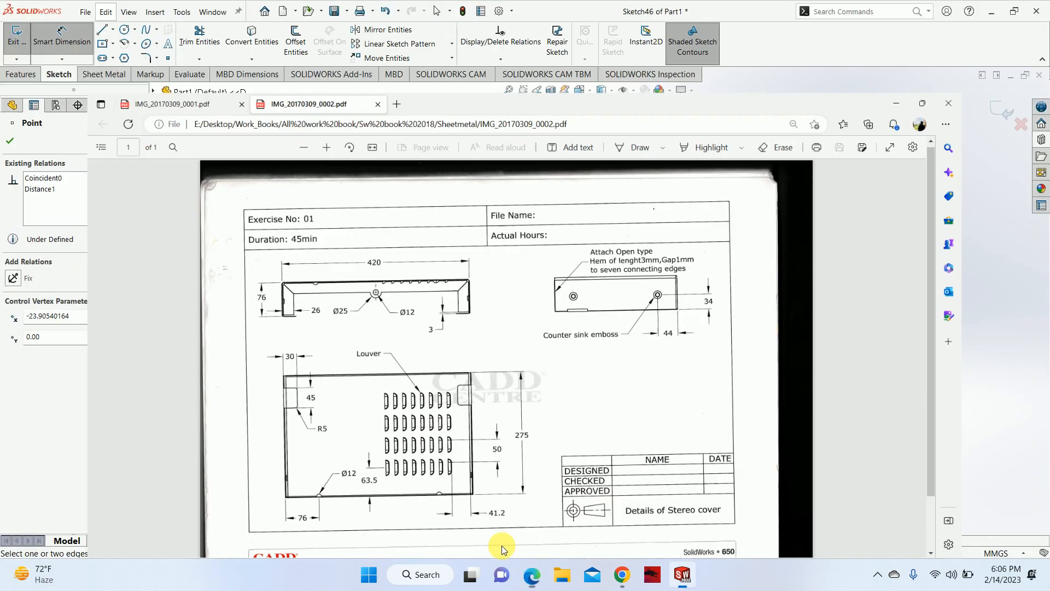
{"action": "left_click", "coordinate": [386, 472]}
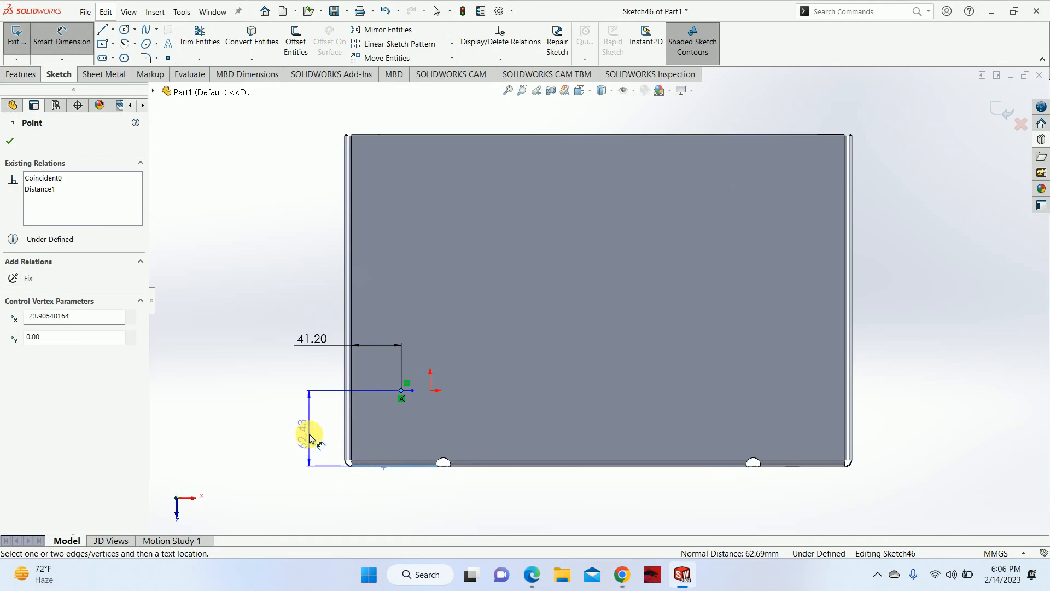
{"action": "left_click", "coordinate": [306, 432]}
{"action": "type", "text": "63.5"}
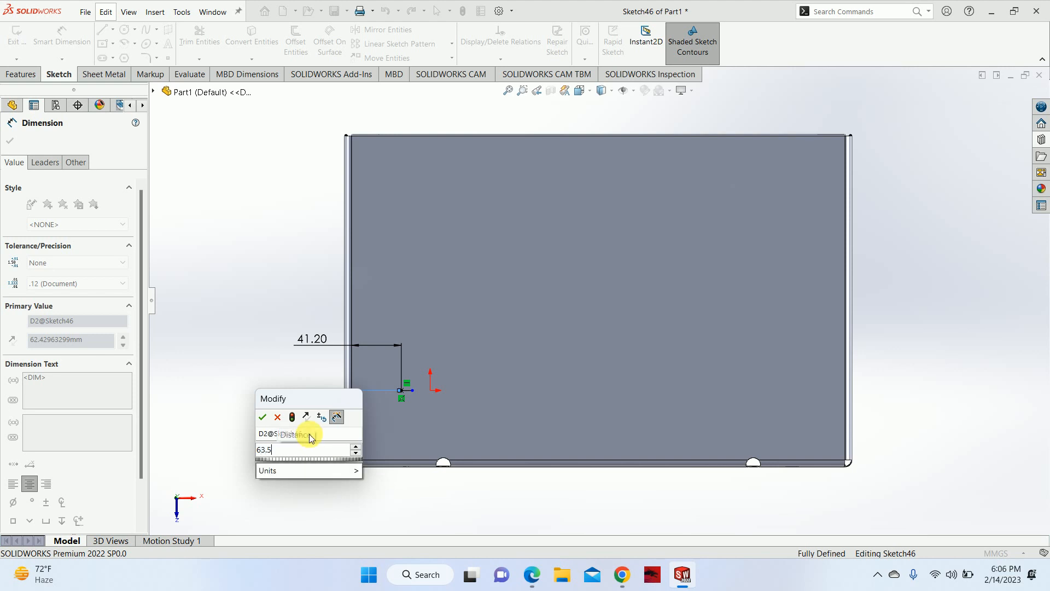
{"action": "key", "text": "Return"}
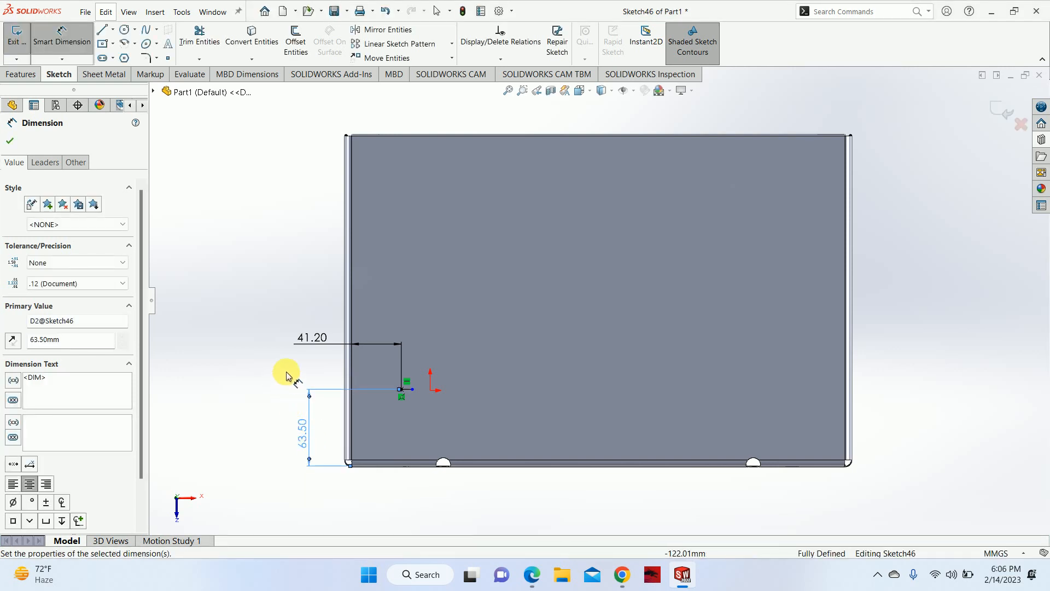
{"action": "left_click", "coordinate": [1004, 111]}
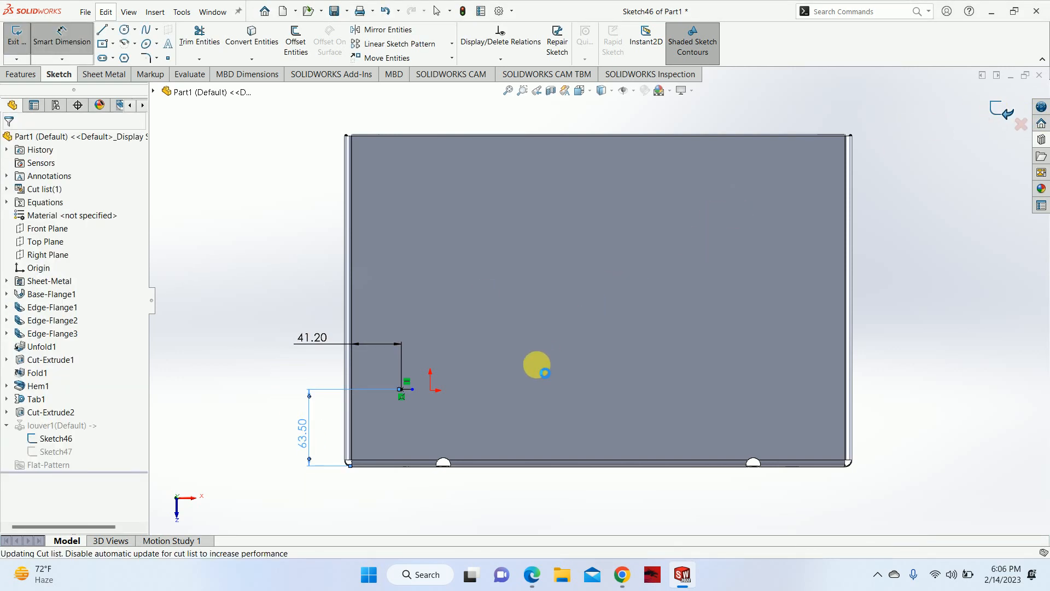
Step: Set up a Linear Pattern of the louver with the top face's short edge as Direction 1 and its long edge as Direction 2
{"action": "mouse_move", "coordinate": [421, 393]}
{"action": "middle_mouse_down"}
{"action": "mouse_move", "coordinate": [355, 271]}
{"action": "mouse_move", "coordinate": [433, 358]}
{"action": "mouse_move", "coordinate": [476, 246]}
{"action": "middle_mouse_up"}
{"action": "scroll", "coordinate": [476, 246], "scroll_direction": "up", "scroll_amount": 3}
{"action": "scroll", "coordinate": [535, 248], "scroll_direction": "down", "scroll_amount": 6}
{"action": "middle_click_drag", "start_coordinate": [579, 268], "coordinate": [598, 288]}
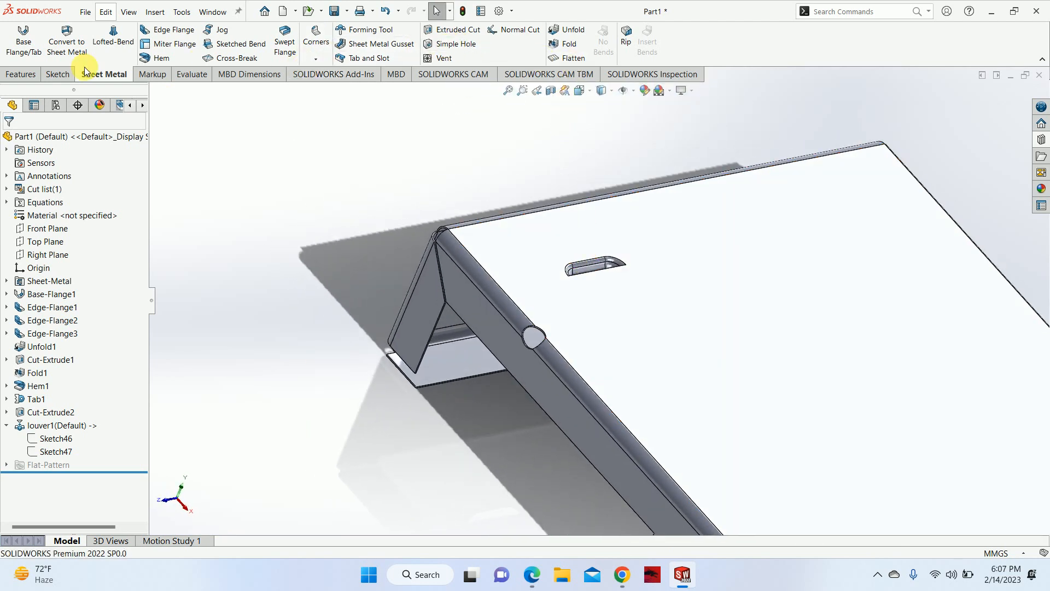
{"action": "left_click", "coordinate": [21, 74]}
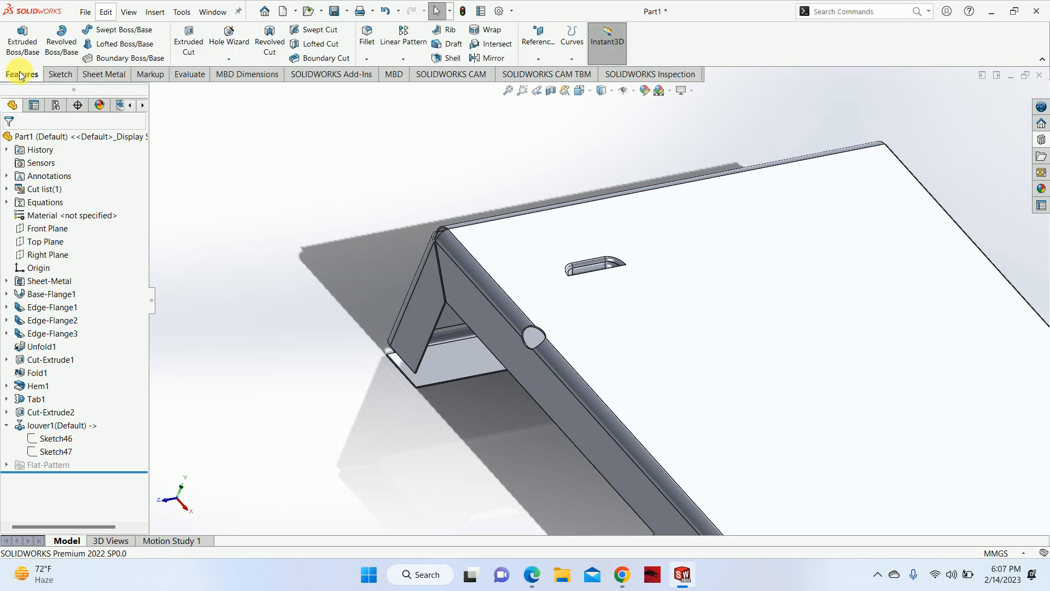
{"action": "left_click", "coordinate": [33, 425]}
{"action": "left_click", "coordinate": [403, 34]}
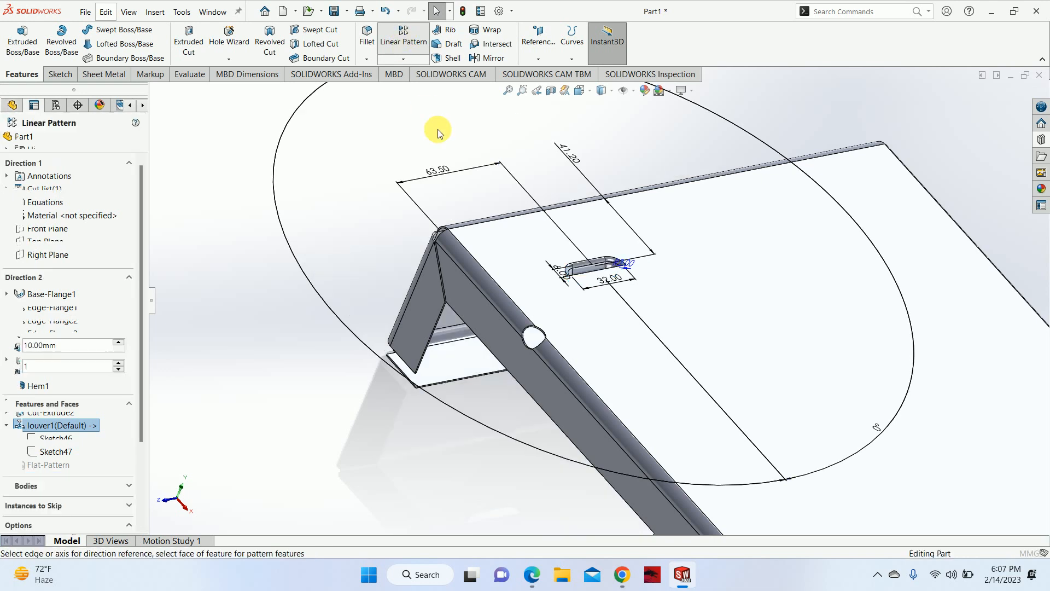
{"action": "left_click", "coordinate": [543, 209]}
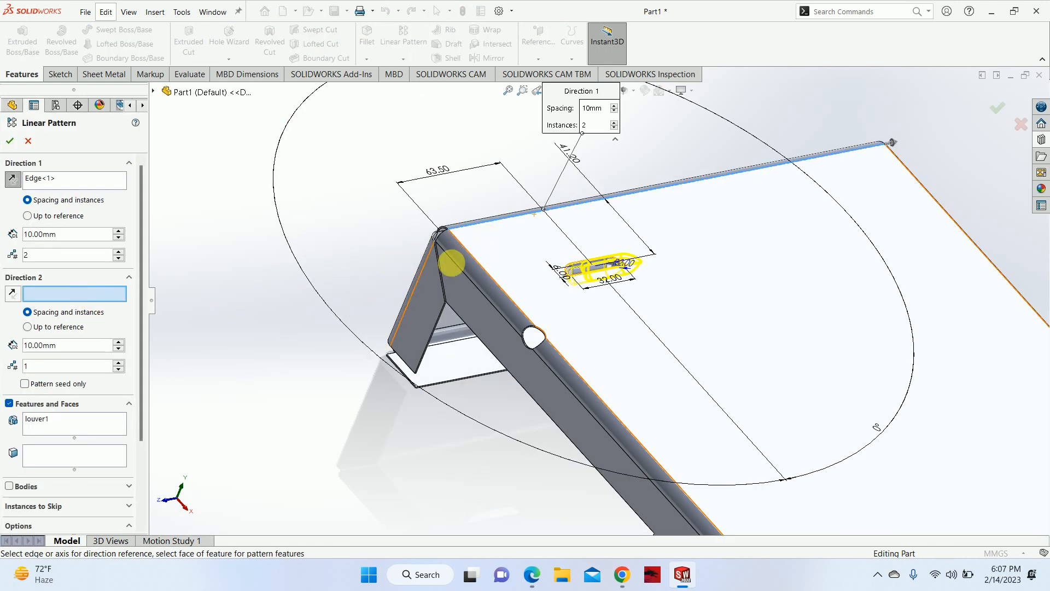
{"action": "left_click", "coordinate": [477, 260]}
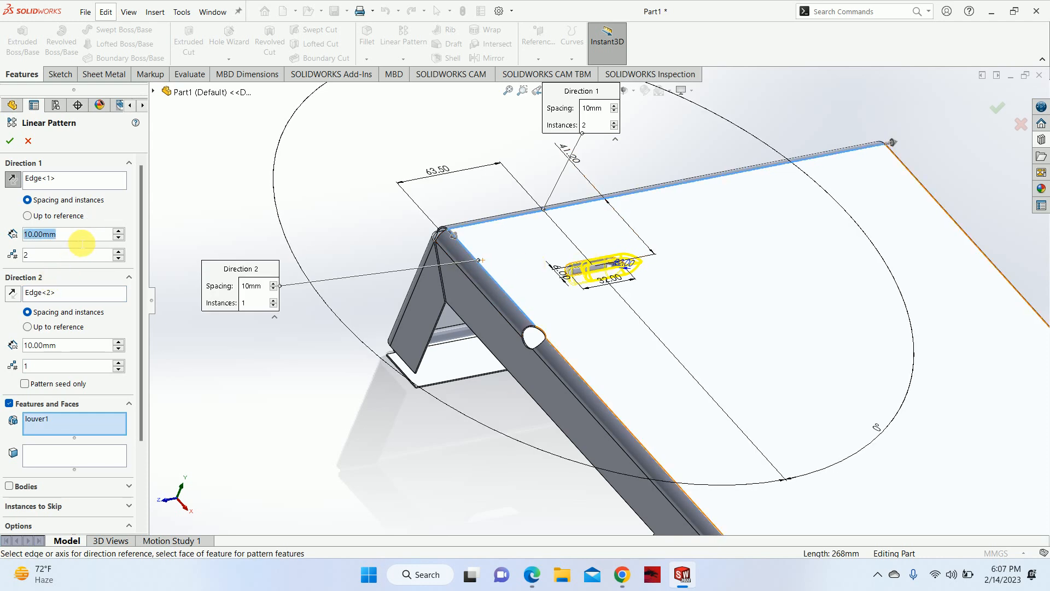
Step: Set the louver pattern's Direction 1 to 50 mm spacing and 4 instances, checking the drawing PDF in Edge
{"action": "type", "text": "50"}
{"action": "key", "text": "Return"}
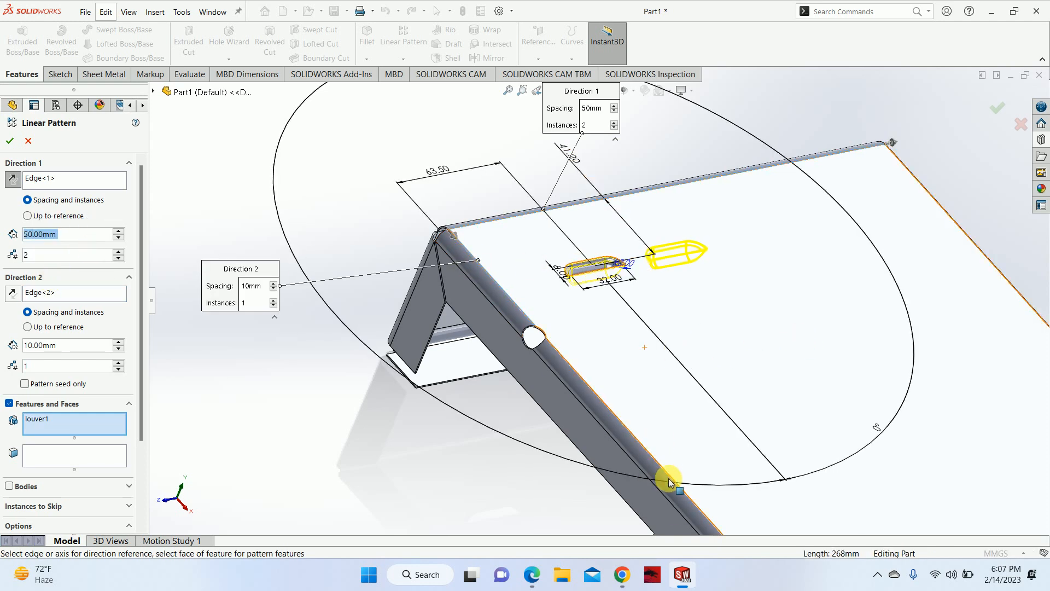
{"action": "left_click", "coordinate": [533, 573]}
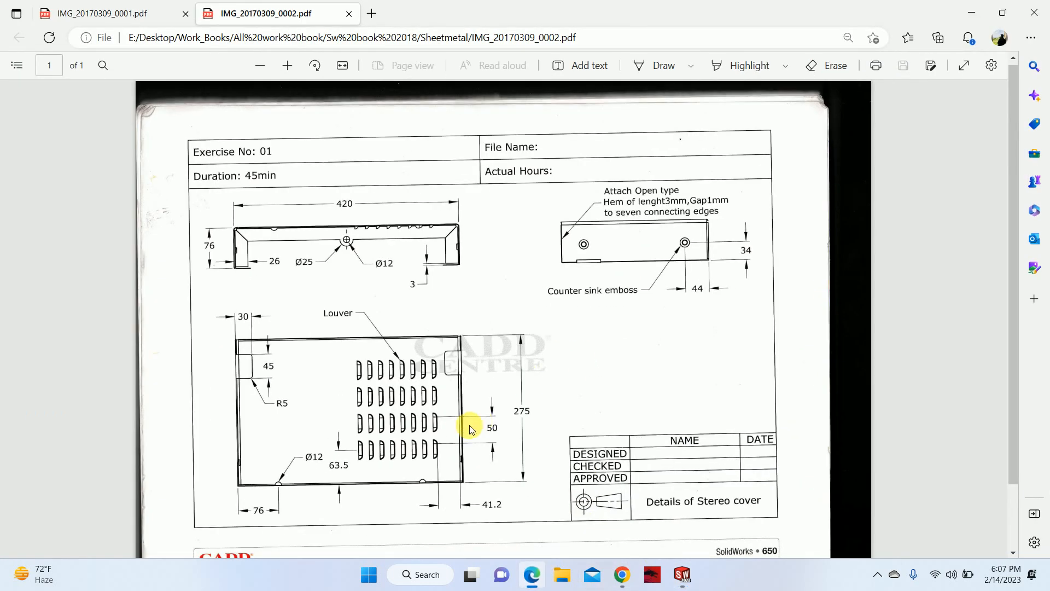
{"action": "left_click", "coordinate": [972, 12]}
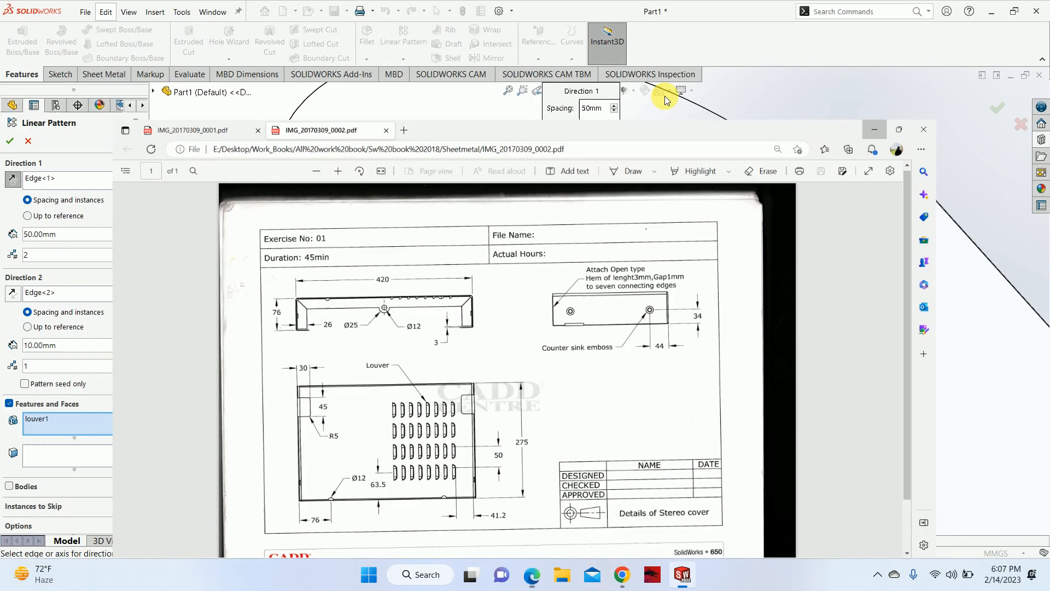
{"action": "left_click", "coordinate": [118, 252]}
{"action": "left_click", "coordinate": [117, 253]}
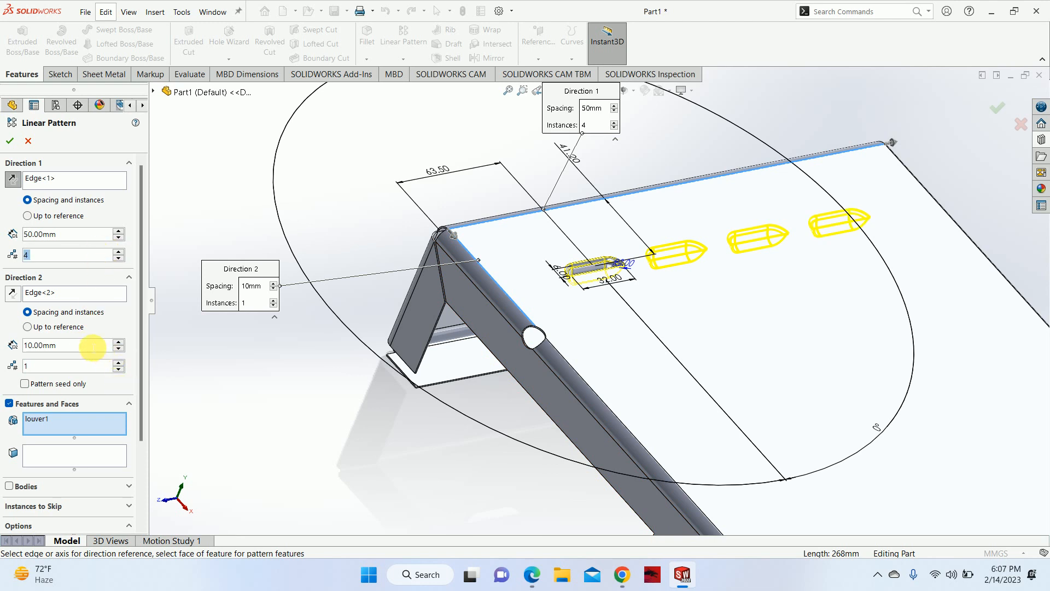
Step: Set Direction 2 to 20 mm spacing and 8 instances, compare the layout with the drawing PDF in Edge, and create the louver pattern
{"action": "left_click", "coordinate": [119, 362]}
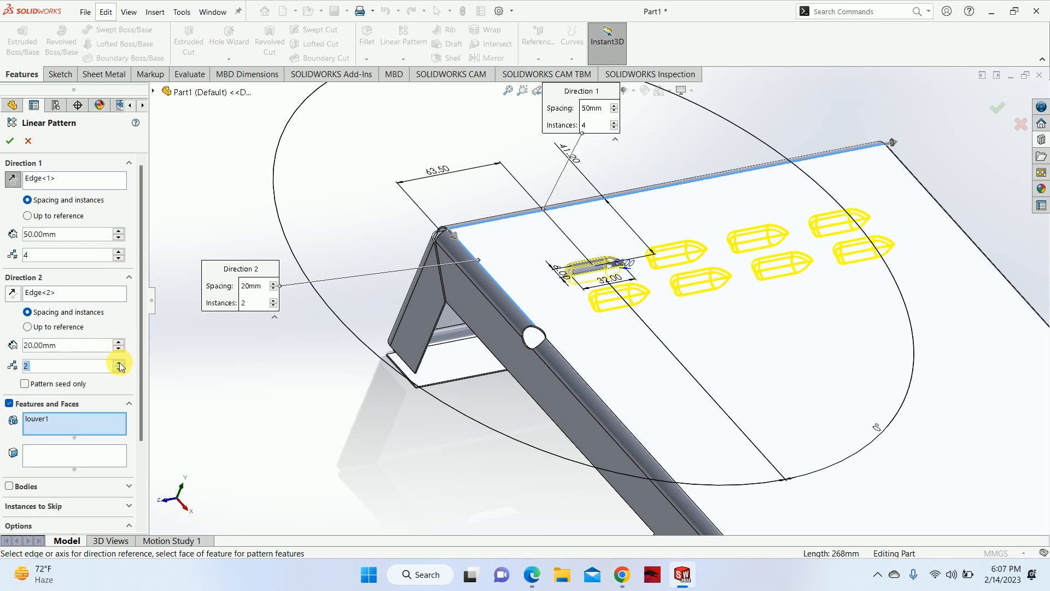
{"action": "left_click", "coordinate": [120, 362]}
{"action": "left_click", "coordinate": [119, 363]}
{"action": "left_click", "coordinate": [120, 363]}
{"action": "left_click", "coordinate": [120, 363]}
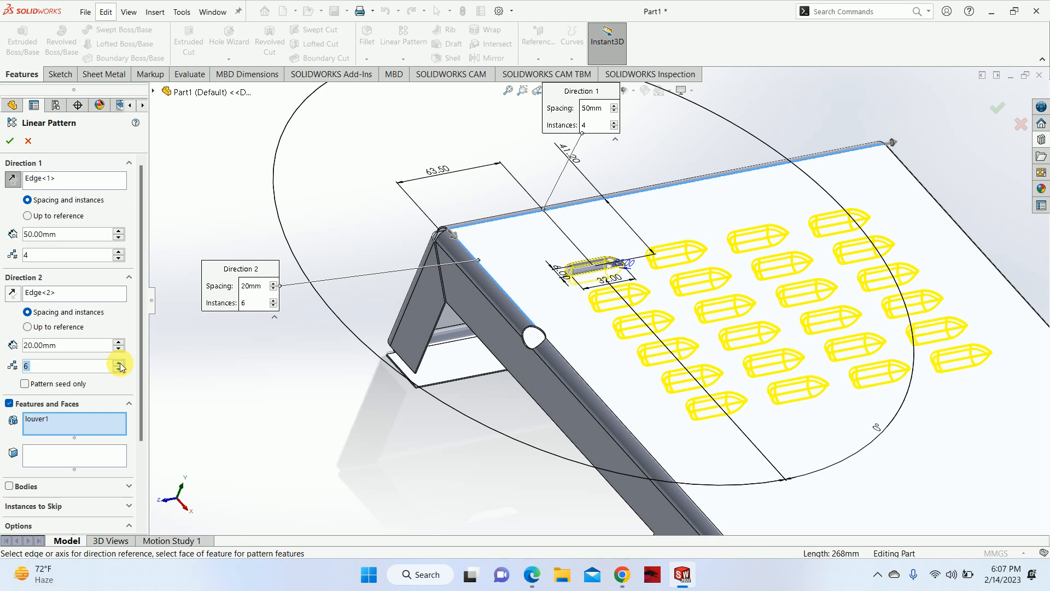
{"action": "left_click", "coordinate": [120, 362]}
{"action": "left_click", "coordinate": [120, 363]}
{"action": "scroll", "coordinate": [369, 340], "scroll_direction": "up", "scroll_amount": 3}
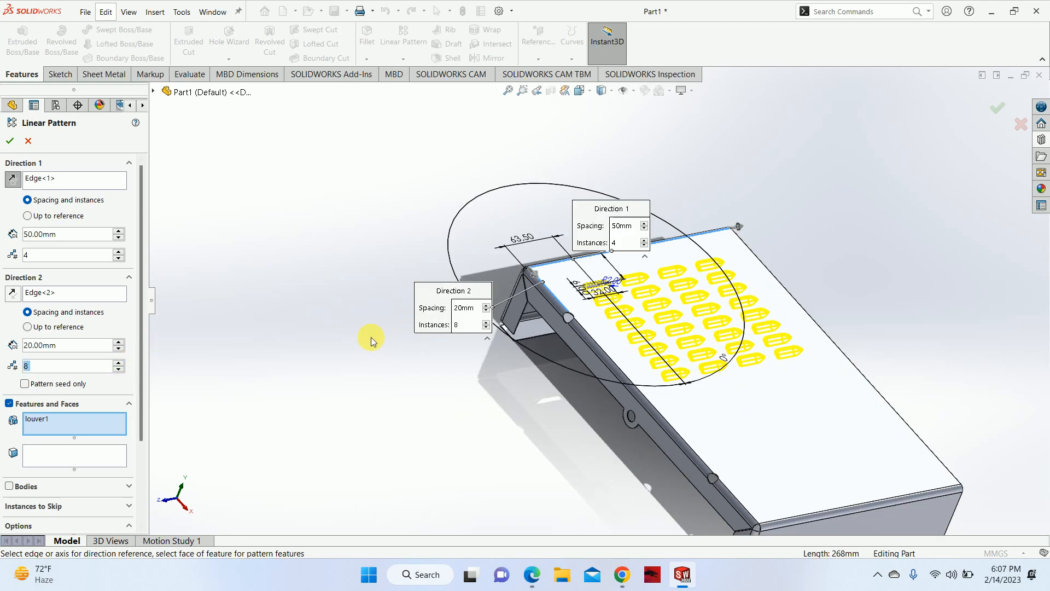
{"action": "scroll", "coordinate": [771, 327], "scroll_direction": "down", "scroll_amount": 1}
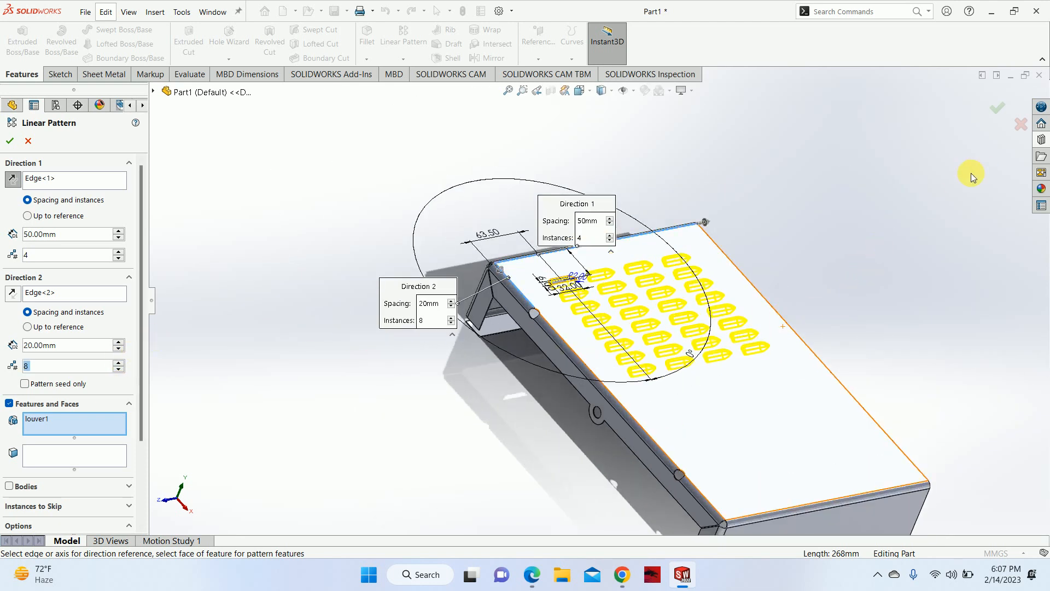
{"action": "left_click", "coordinate": [535, 578]}
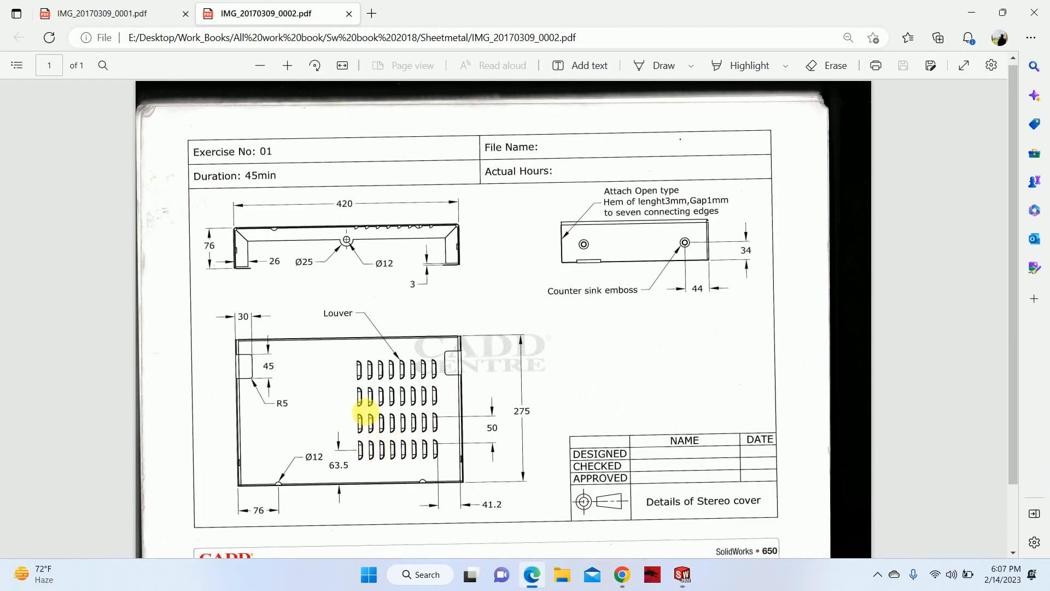
{"action": "left_click", "coordinate": [971, 12]}
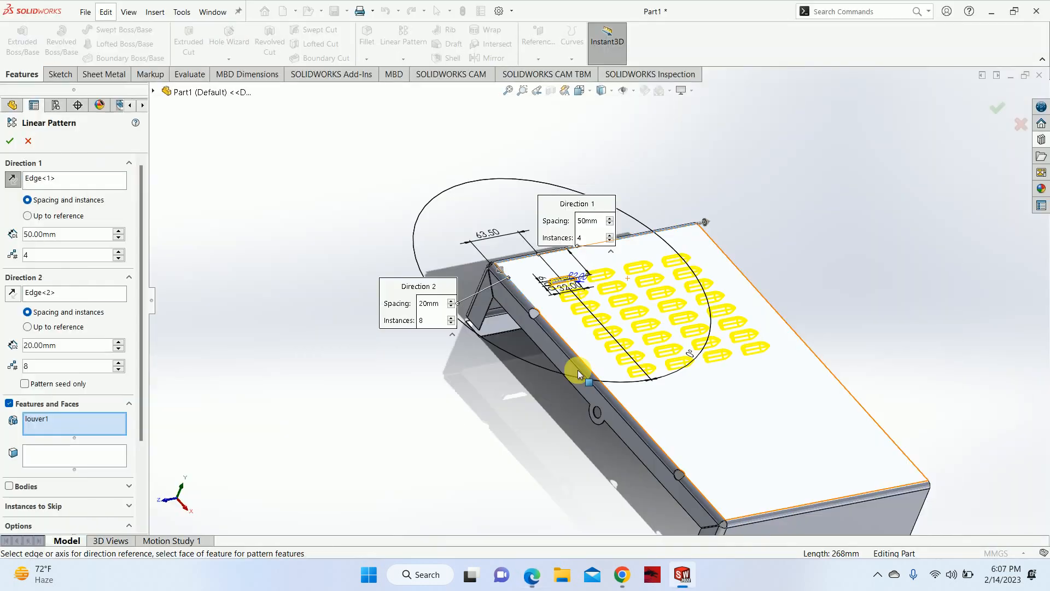
{"action": "middle_click_drag", "start_coordinate": [578, 370], "coordinate": [432, 355]}
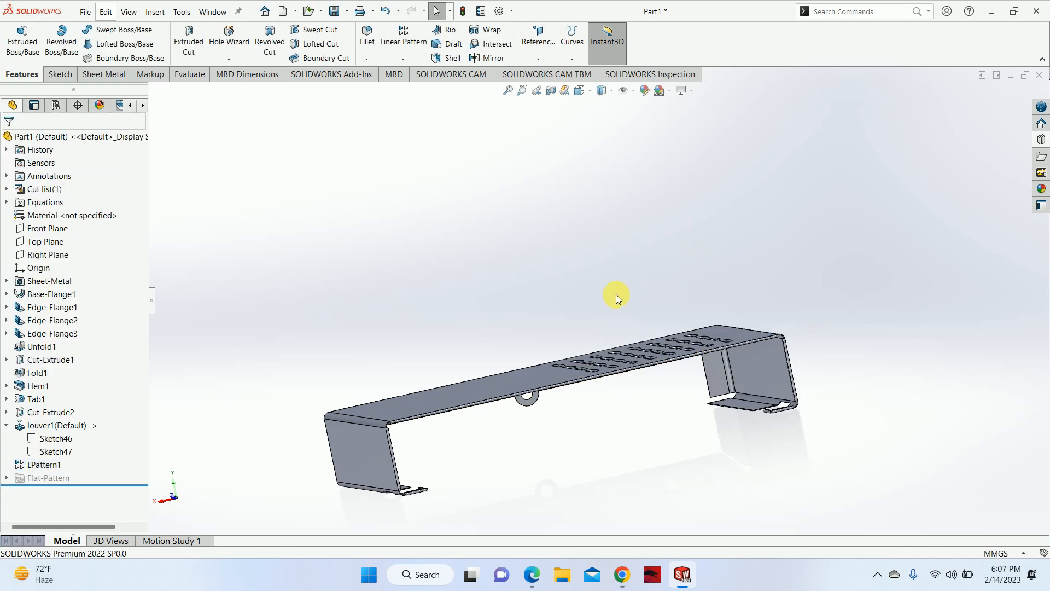
Step: Inspect the patterned louvers on the cover and check the counter sink emboss details in the drawing PDF in Edge
{"action": "middle_click_drag", "start_coordinate": [614, 295], "coordinate": [656, 392]}
{"action": "scroll", "coordinate": [655, 328], "scroll_direction": "down", "scroll_amount": 3}
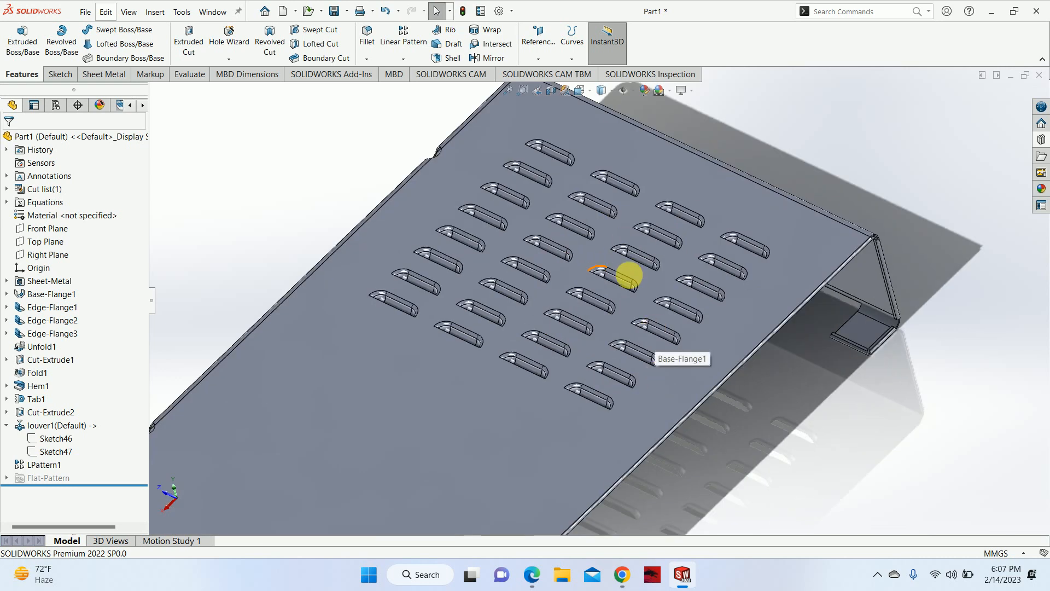
{"action": "scroll", "coordinate": [446, 287], "scroll_direction": "up", "scroll_amount": 3}
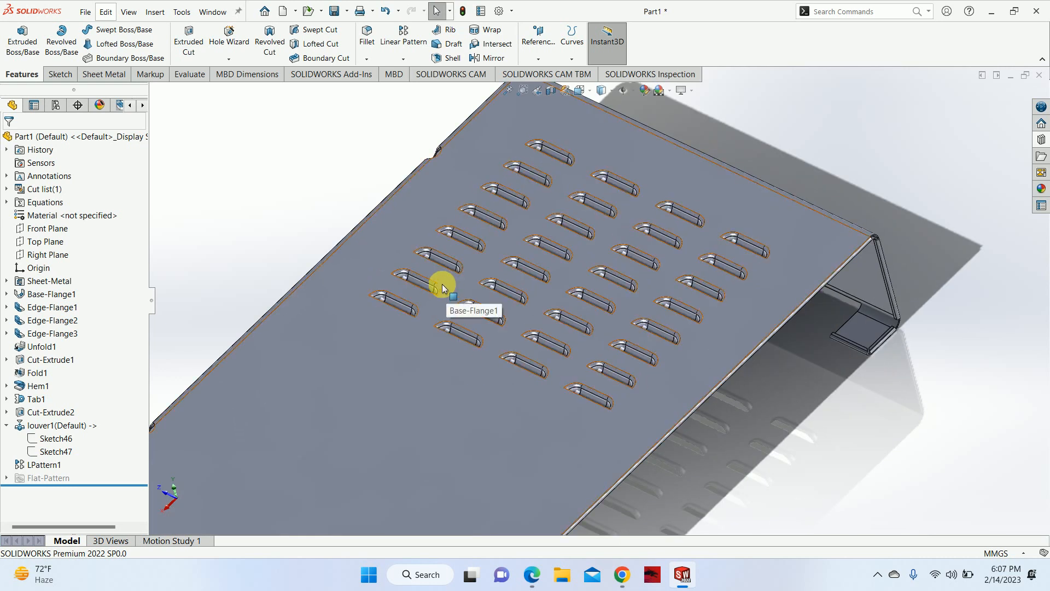
{"action": "scroll", "coordinate": [493, 330], "scroll_direction": "up", "scroll_amount": 2}
{"action": "mouse_move", "coordinate": [492, 330]}
{"action": "middle_mouse_down"}
{"action": "mouse_move", "coordinate": [516, 328]}
{"action": "mouse_move", "coordinate": [520, 235]}
{"action": "mouse_move", "coordinate": [570, 340]}
{"action": "mouse_move", "coordinate": [535, 343]}
{"action": "mouse_move", "coordinate": [605, 411]}
{"action": "middle_mouse_up"}
{"action": "key", "text": "alt+Tab"}
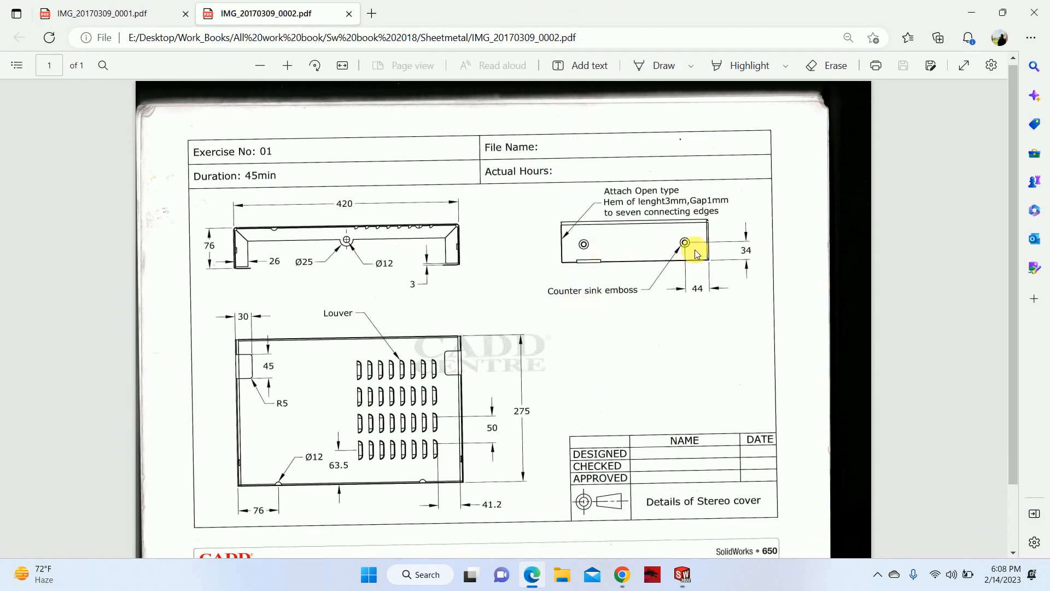
{"action": "left_click", "coordinate": [972, 12]}
Step: Orient the cover to its side flange and open the embosses folder of the Design Library's forming tools
{"action": "middle_click_drag", "start_coordinate": [740, 317], "coordinate": [608, 312]}
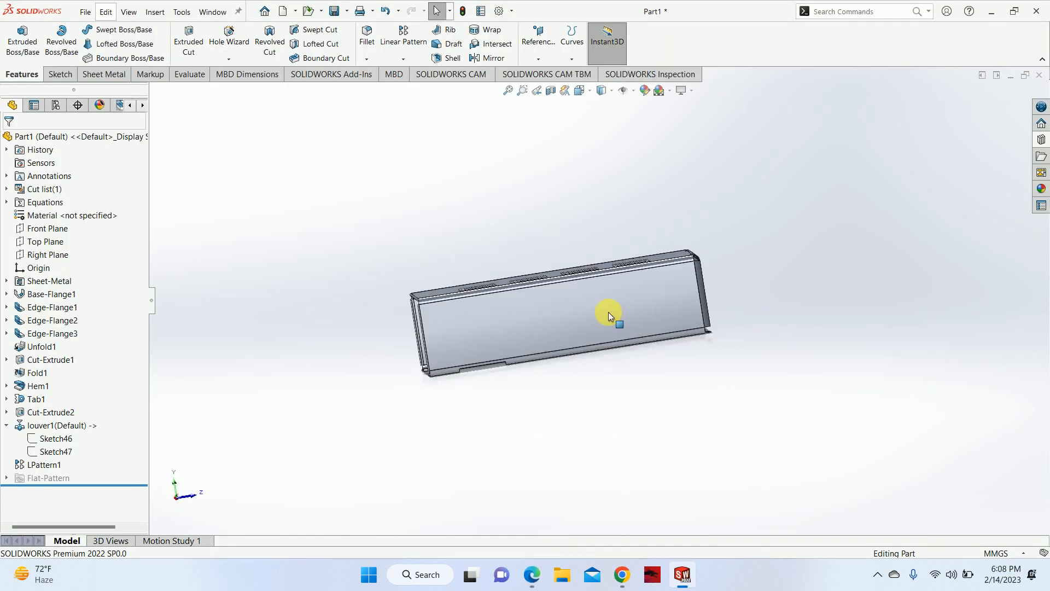
{"action": "left_click", "coordinate": [1042, 138]}
{"action": "scroll", "coordinate": [890, 123], "scroll_direction": "up", "scroll_amount": 2}
{"action": "left_click", "coordinate": [865, 111]}
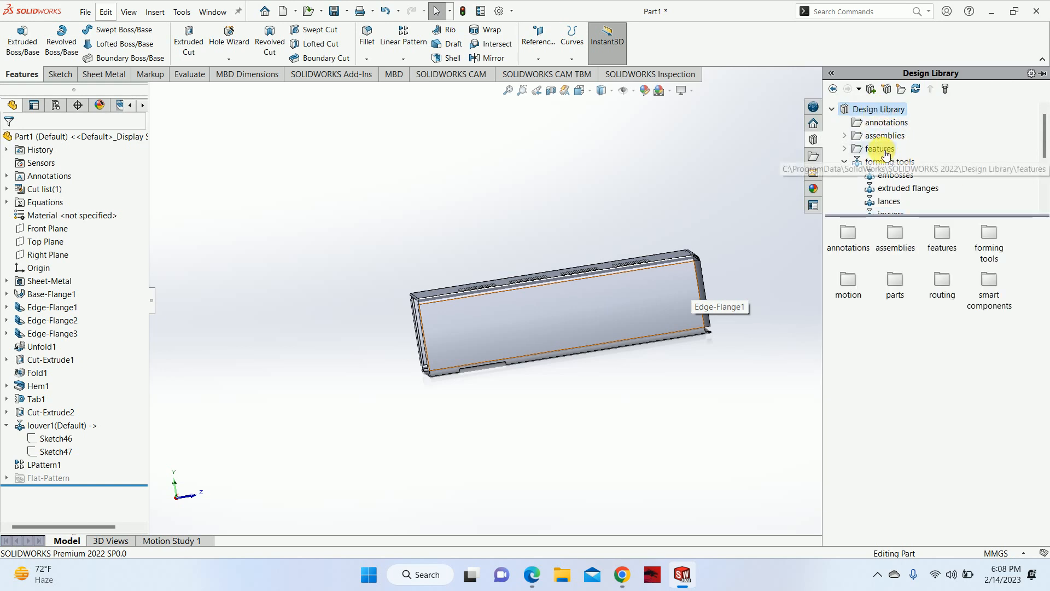
{"action": "double_click", "coordinate": [987, 244]}
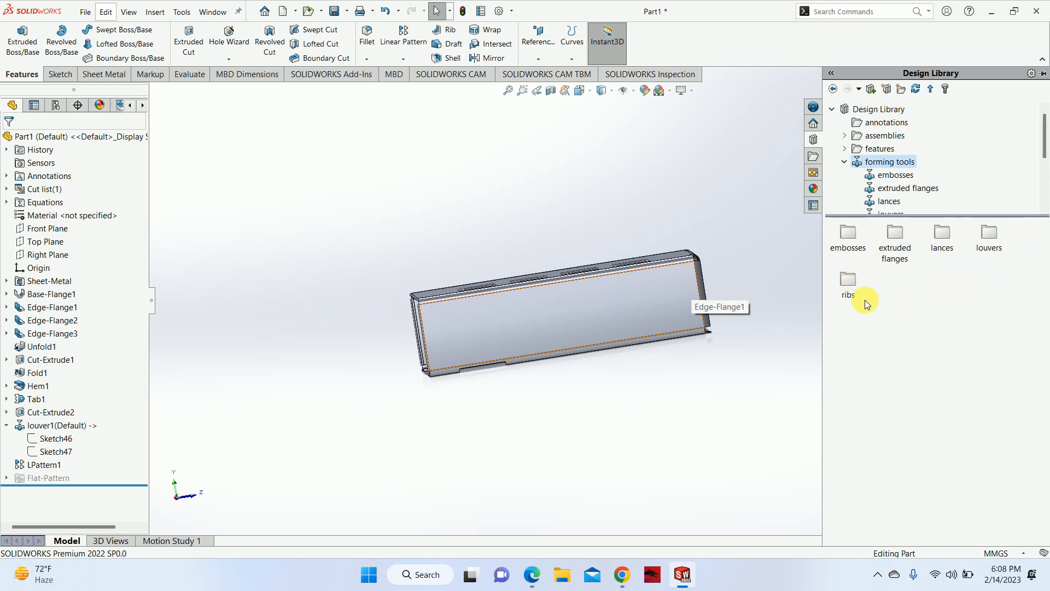
{"action": "double_click", "coordinate": [847, 234]}
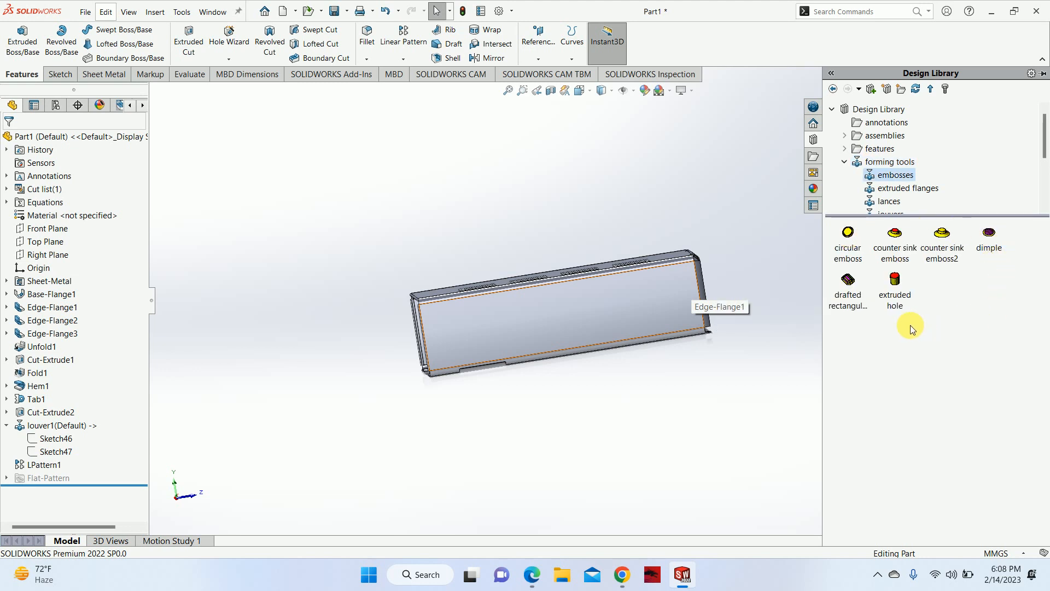
{"action": "left_click", "coordinate": [901, 243]}
{"action": "left_click_drag", "start_coordinate": [901, 243], "coordinate": [652, 300]}
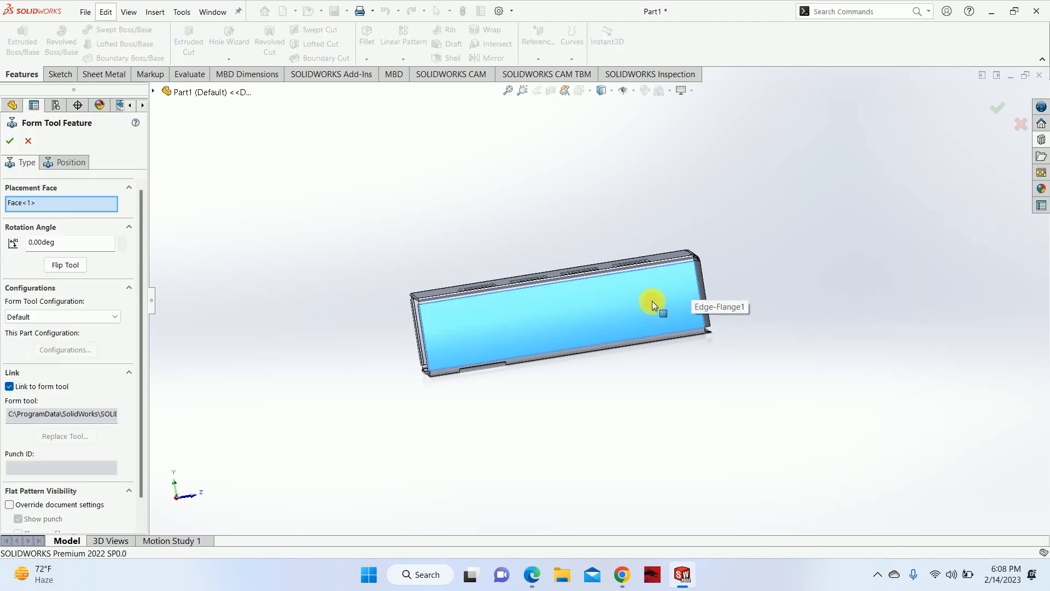
{"action": "left_click", "coordinate": [74, 164]}
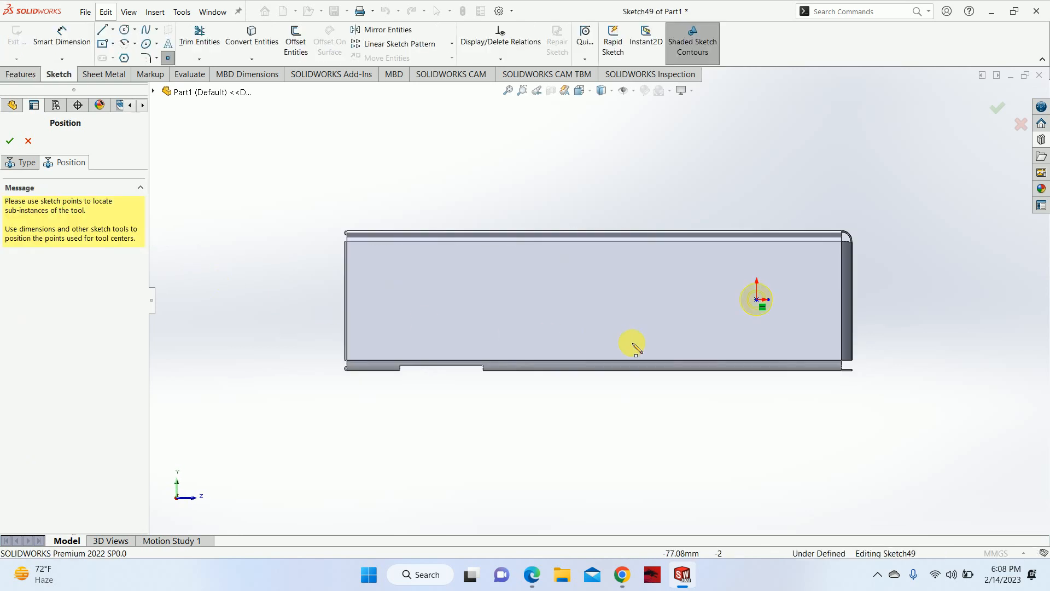
{"action": "left_click", "coordinate": [760, 302]}
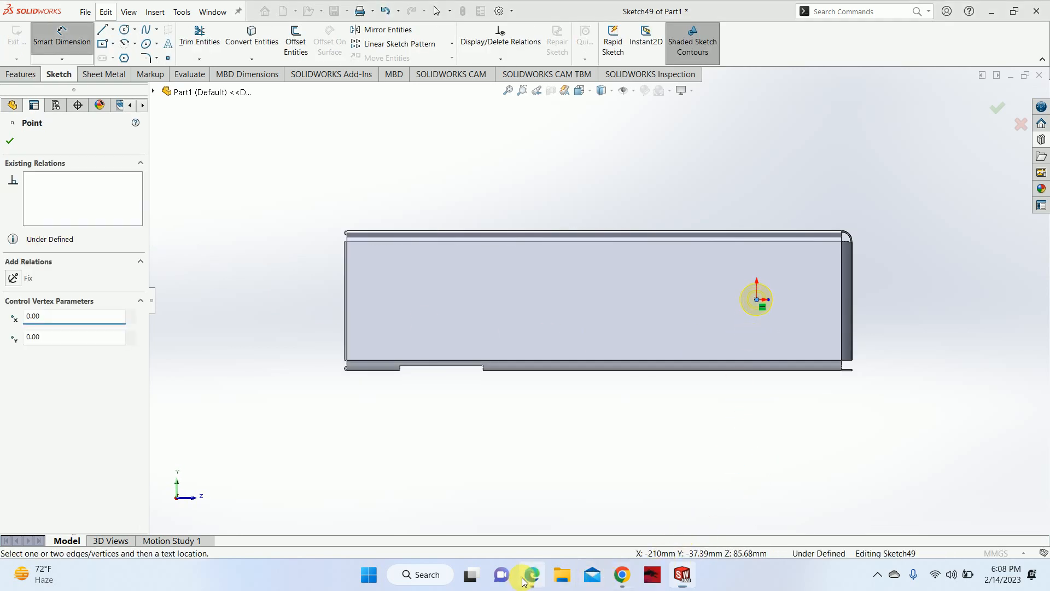
{"action": "left_click", "coordinate": [524, 581]}
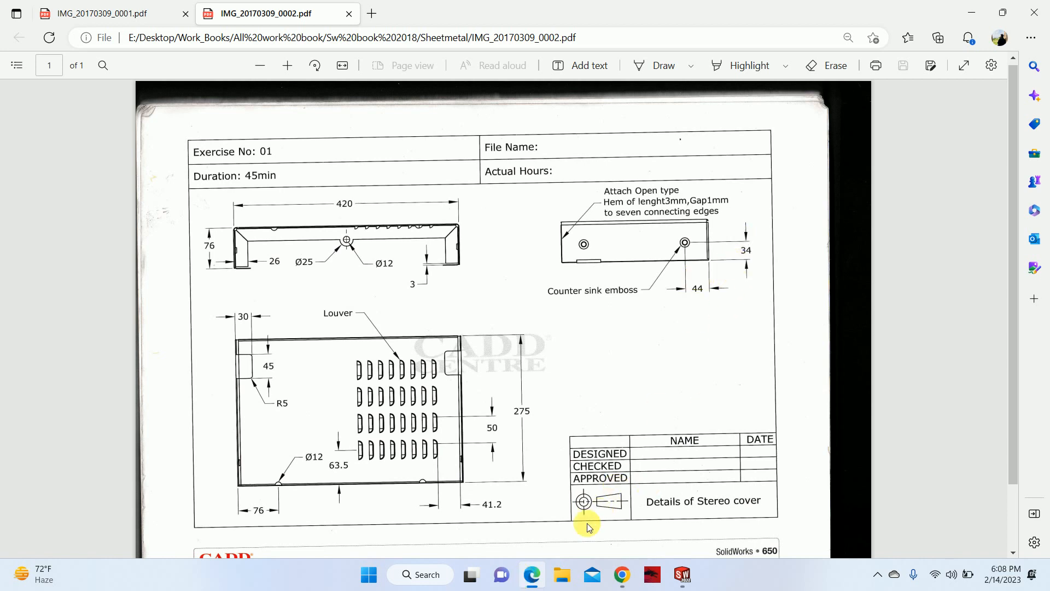
{"action": "left_click", "coordinate": [529, 585]}
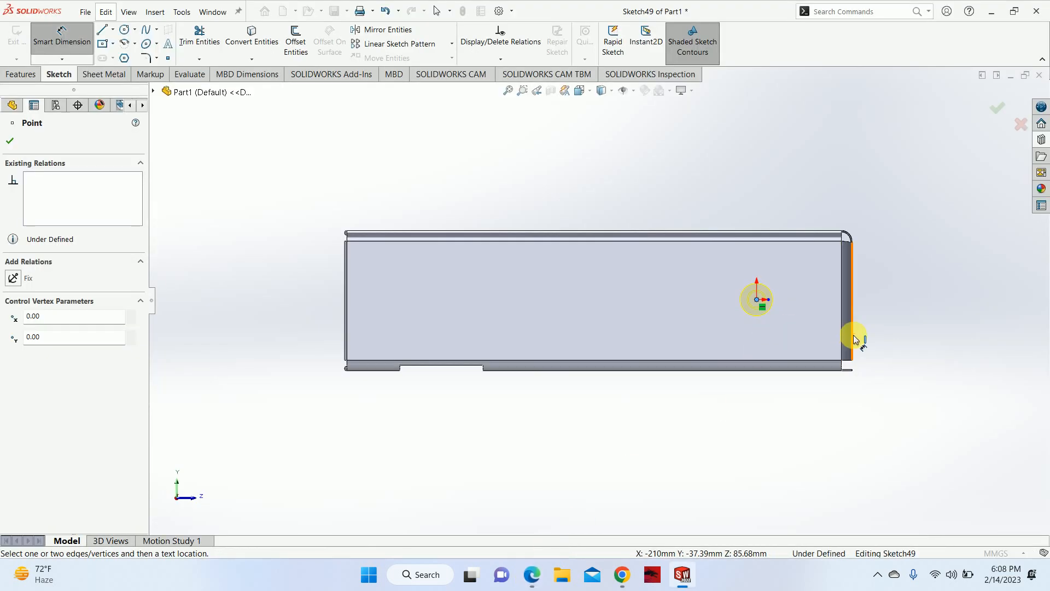
{"action": "left_click", "coordinate": [854, 339]}
{"action": "left_click", "coordinate": [813, 422]}
{"action": "type", "text": "44"}
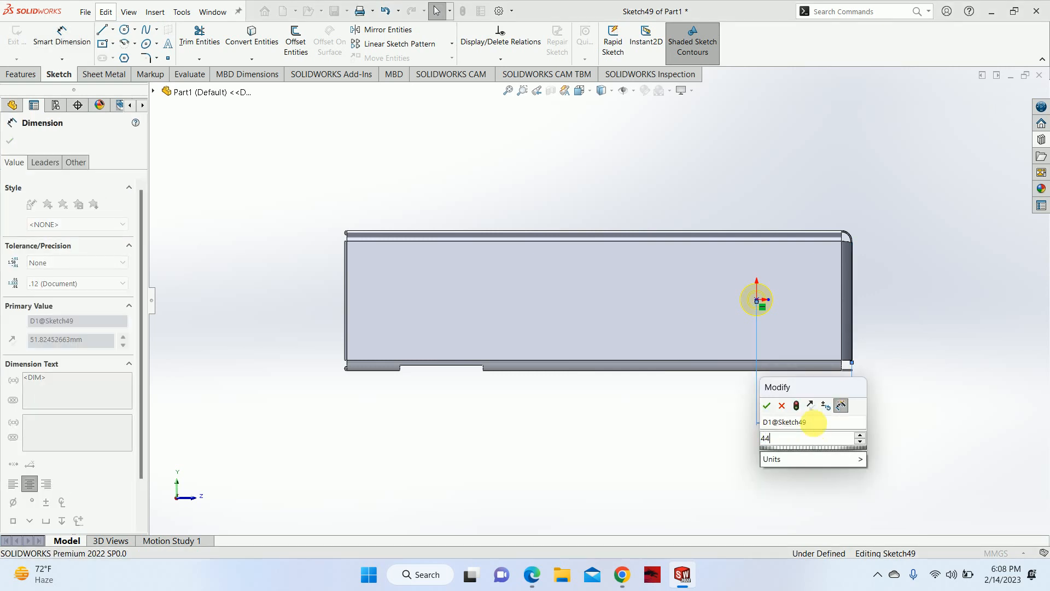
{"action": "key", "text": "Return"}
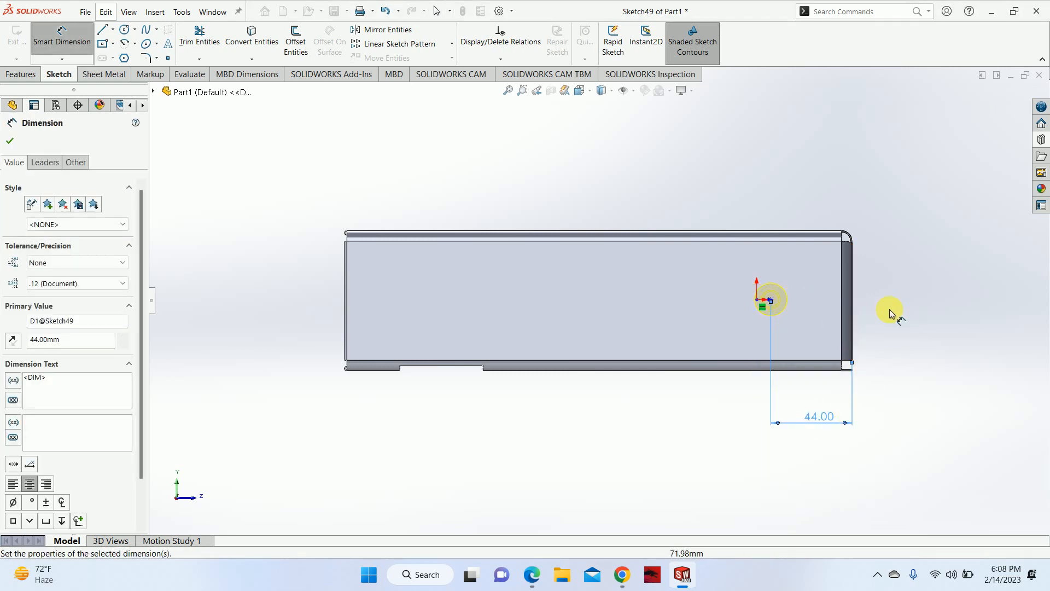
{"action": "left_click", "coordinate": [890, 314]}
{"action": "left_click", "coordinate": [773, 300]}
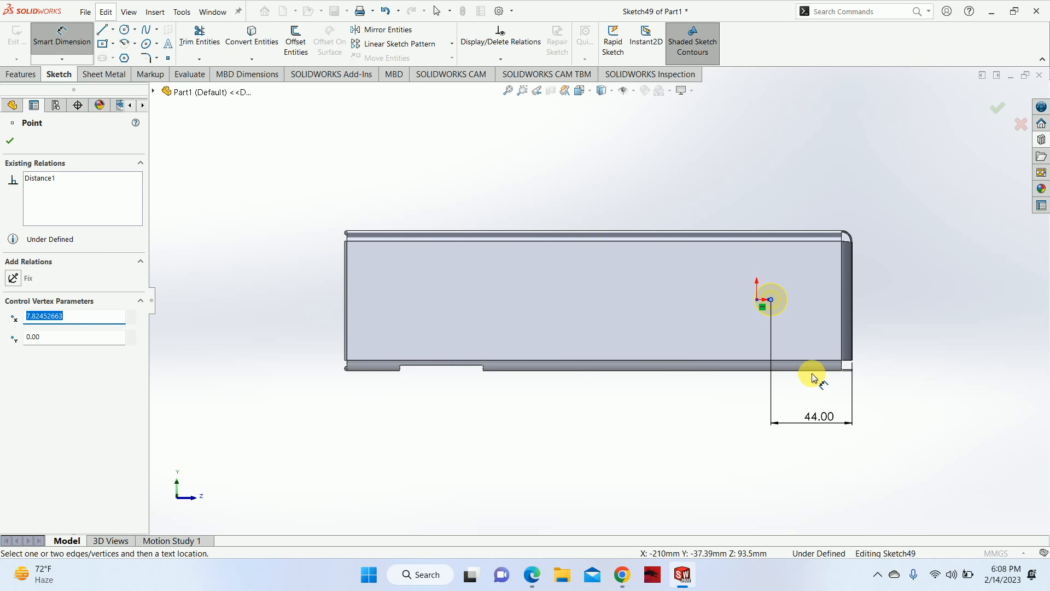
{"action": "left_click", "coordinate": [831, 370]}
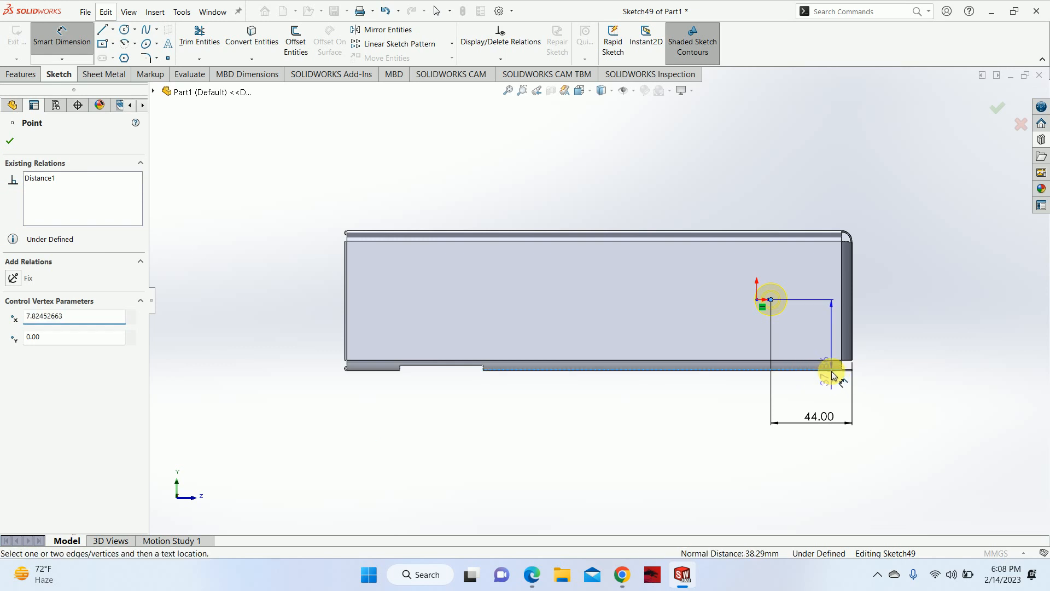
{"action": "key", "text": "Escape"}
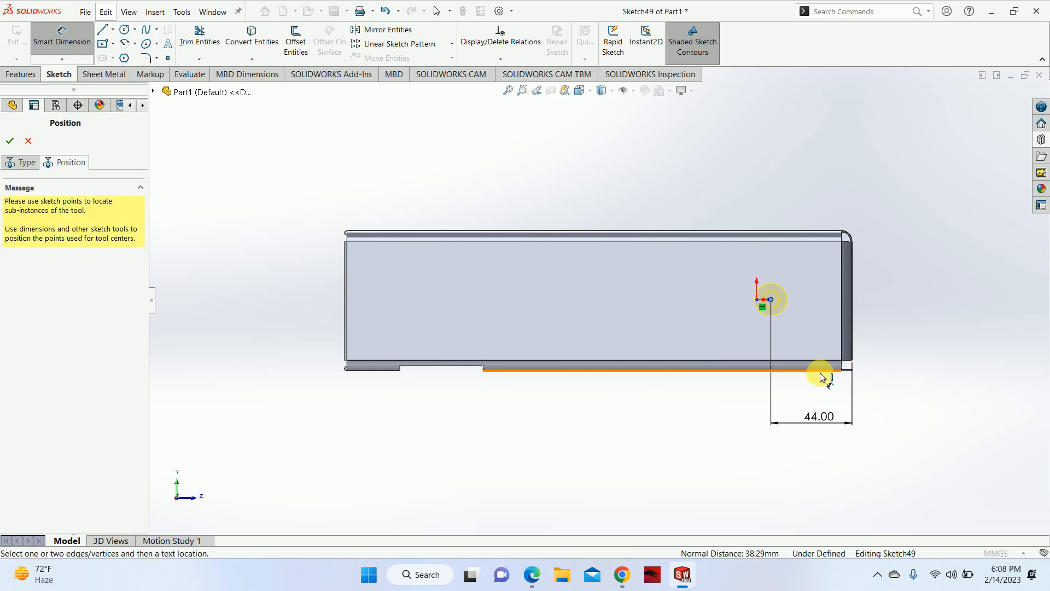
{"action": "left_click", "coordinate": [820, 375]}
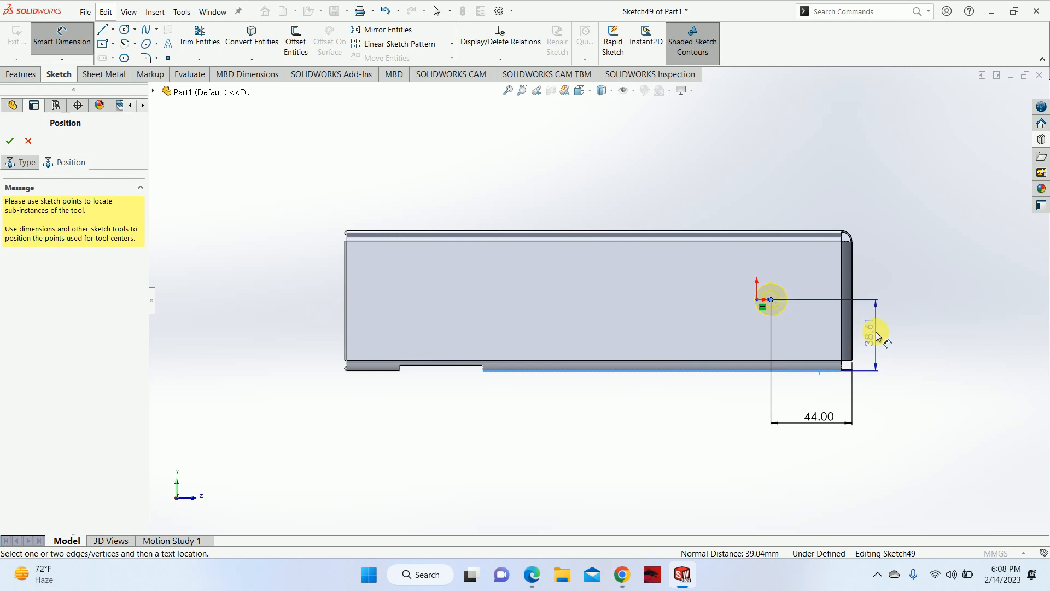
{"action": "left_click", "coordinate": [876, 333]}
{"action": "type", "text": "34"}
{"action": "key", "text": "Return"}
{"action": "key", "text": "Escape"}
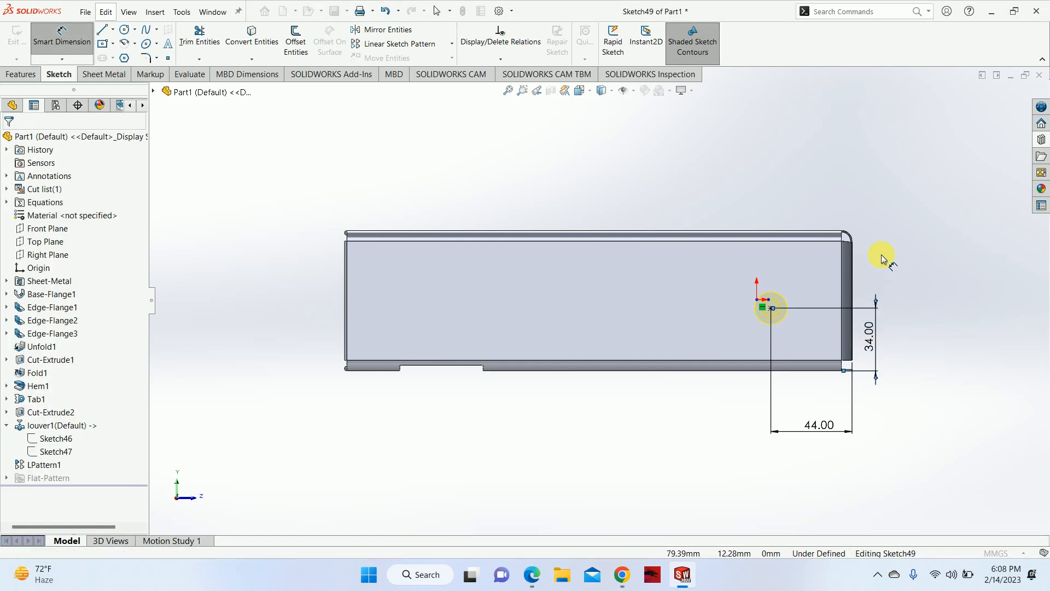
{"action": "key", "text": "Escape"}
{"action": "middle_click_drag", "start_coordinate": [771, 313], "coordinate": [733, 302]}
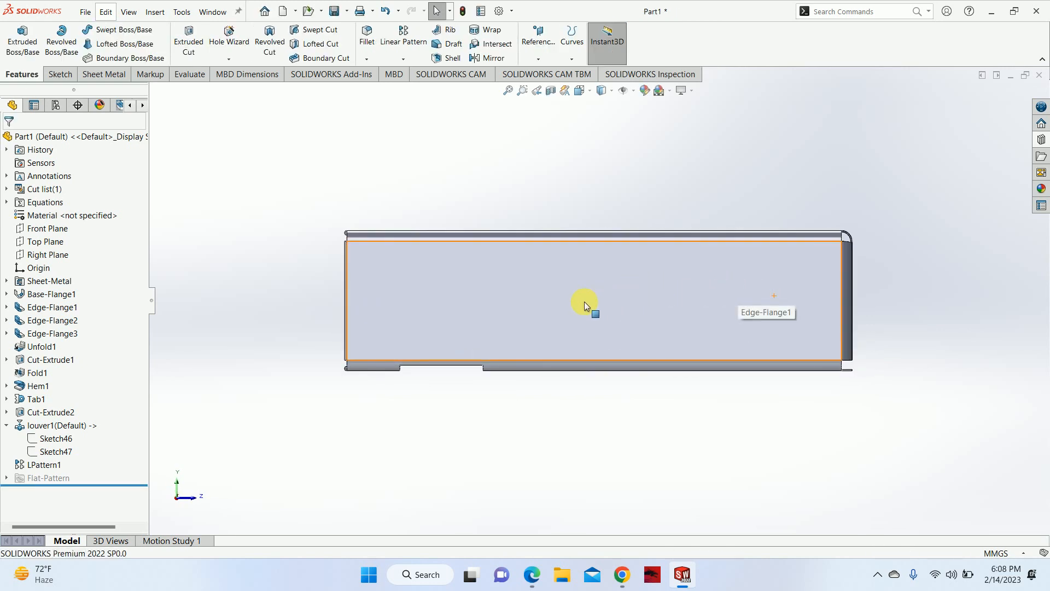
Step: Apply the counter sink emboss forming tool to the side flange's outer face and switch to positioning it
{"action": "left_click", "coordinate": [1041, 139]}
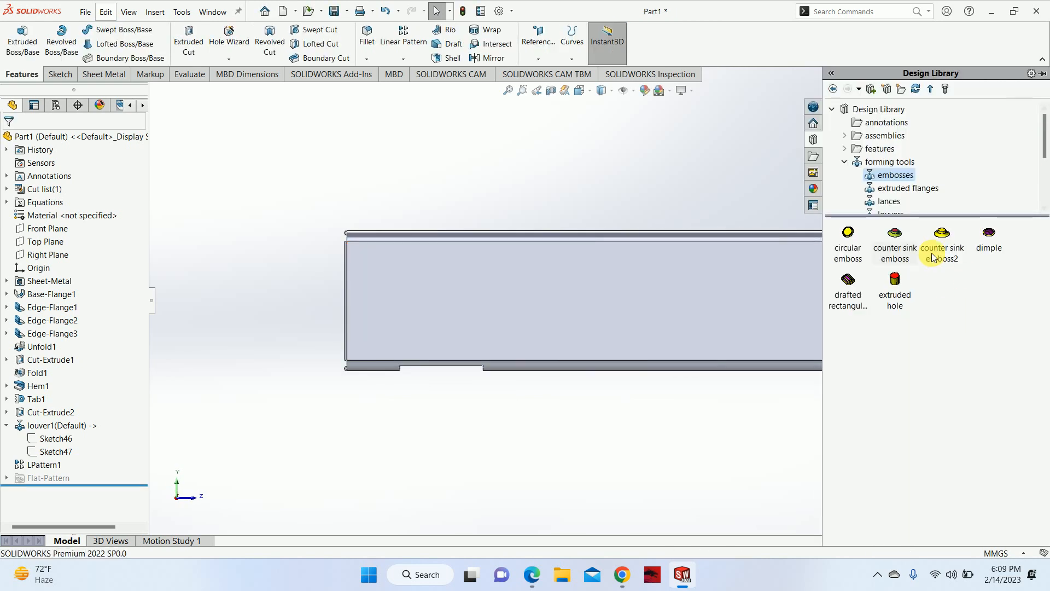
{"action": "left_click_drag", "start_coordinate": [895, 243], "coordinate": [780, 306]}
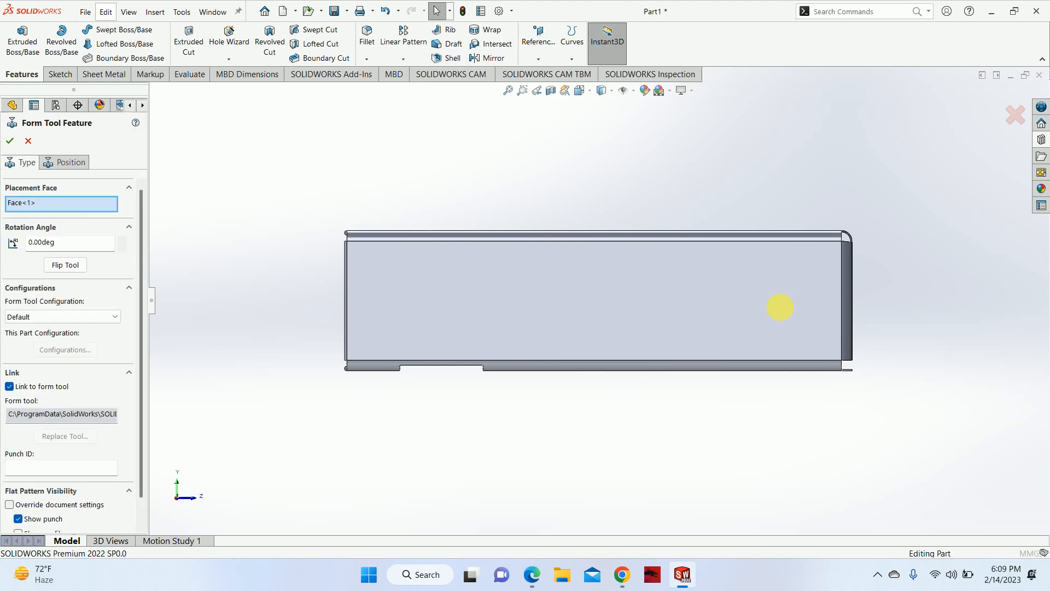
{"action": "left_click", "coordinate": [62, 164]}
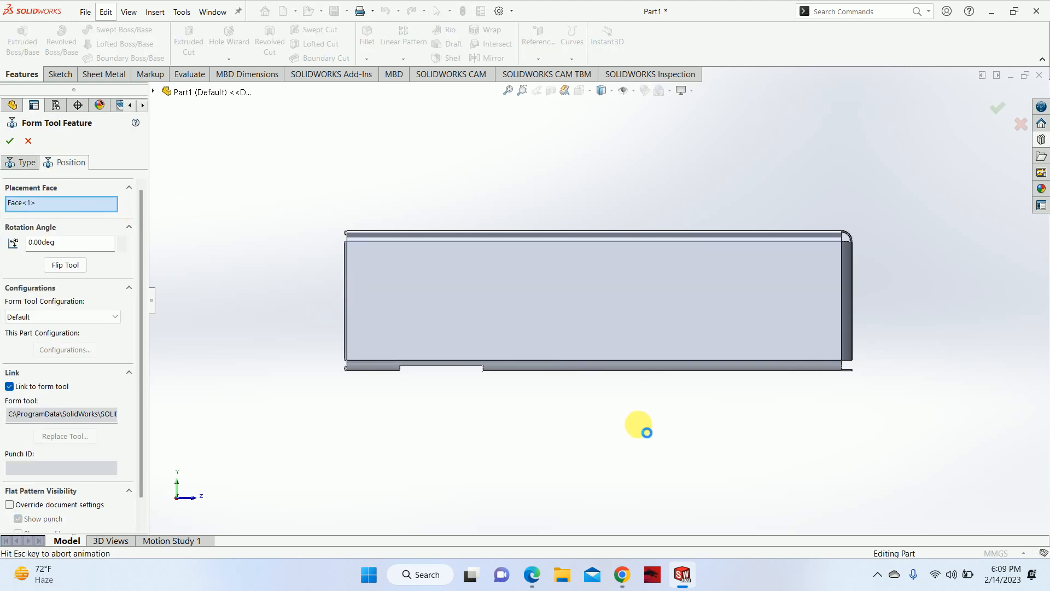
Step: Dimension the emboss center point 44 mm horizontally from the vertical end edge by the cover's rounded corner
{"action": "left_click", "coordinate": [780, 305]}
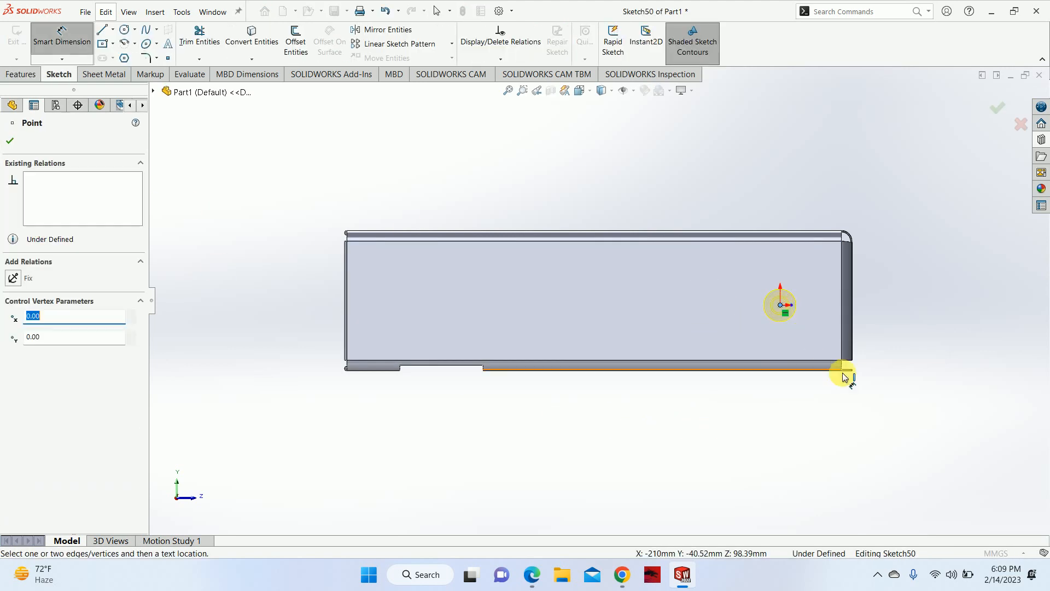
{"action": "left_click", "coordinate": [854, 353]}
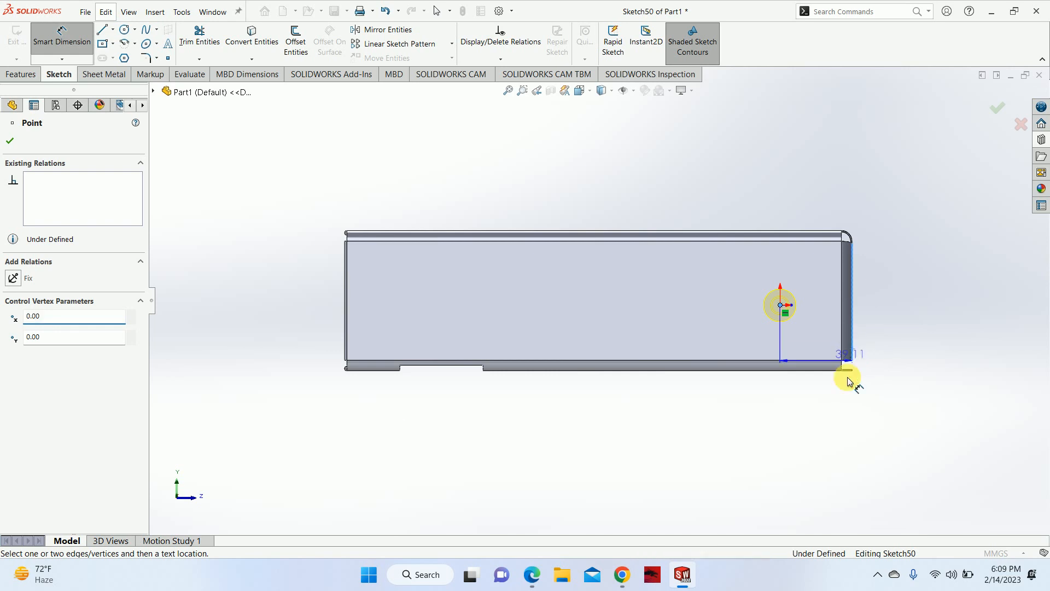
{"action": "left_click", "coordinate": [822, 419]}
{"action": "type", "text": "44"}
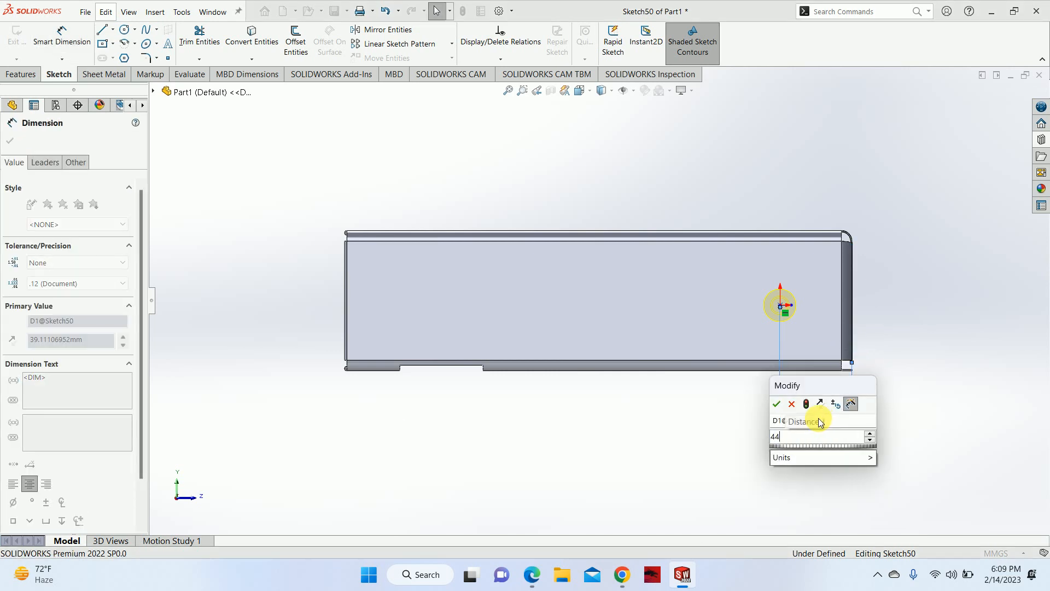
{"action": "key", "text": "Return"}
Step: Dimension the emboss center point 34 mm vertically from the cover's lower edge
{"action": "scroll", "coordinate": [760, 309], "scroll_direction": "down", "scroll_amount": 2}
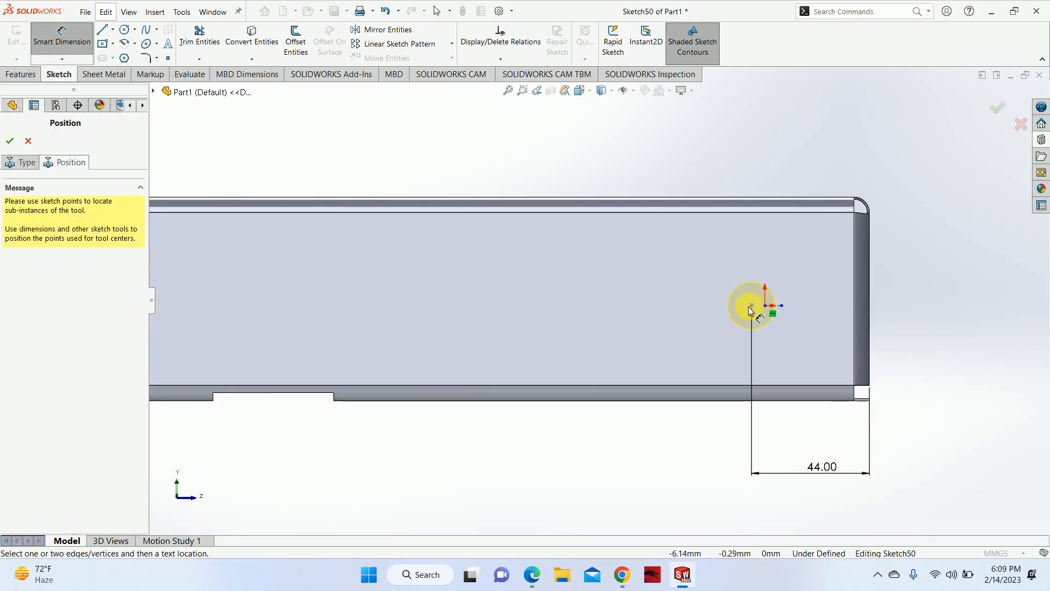
{"action": "left_click", "coordinate": [751, 307]}
{"action": "left_click", "coordinate": [833, 401]}
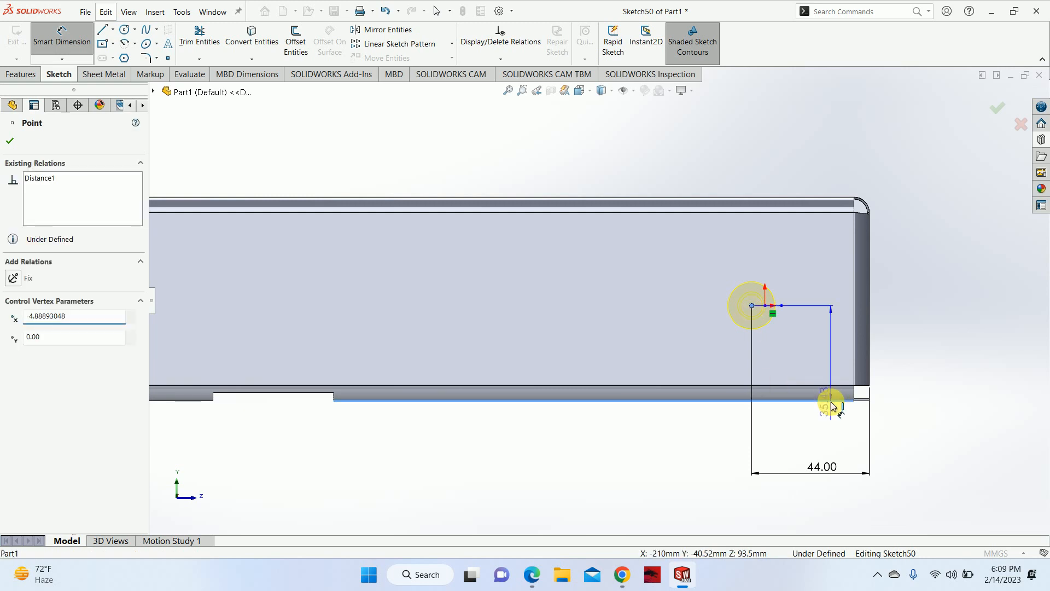
{"action": "left_click", "coordinate": [919, 364]}
{"action": "type", "text": "34"}
{"action": "key", "text": "Return"}
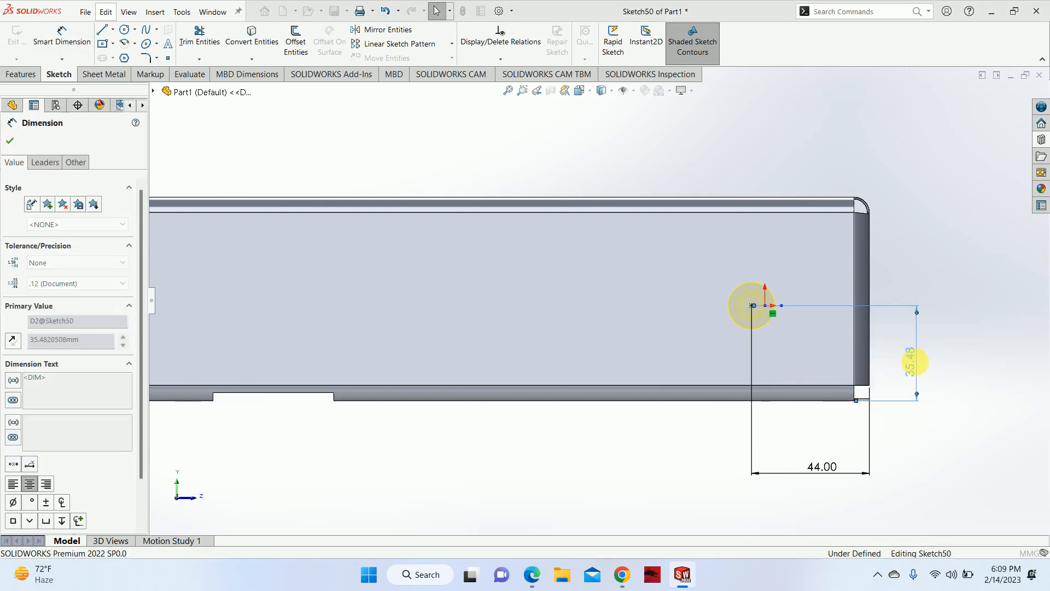
{"action": "left_click", "coordinate": [10, 141]}
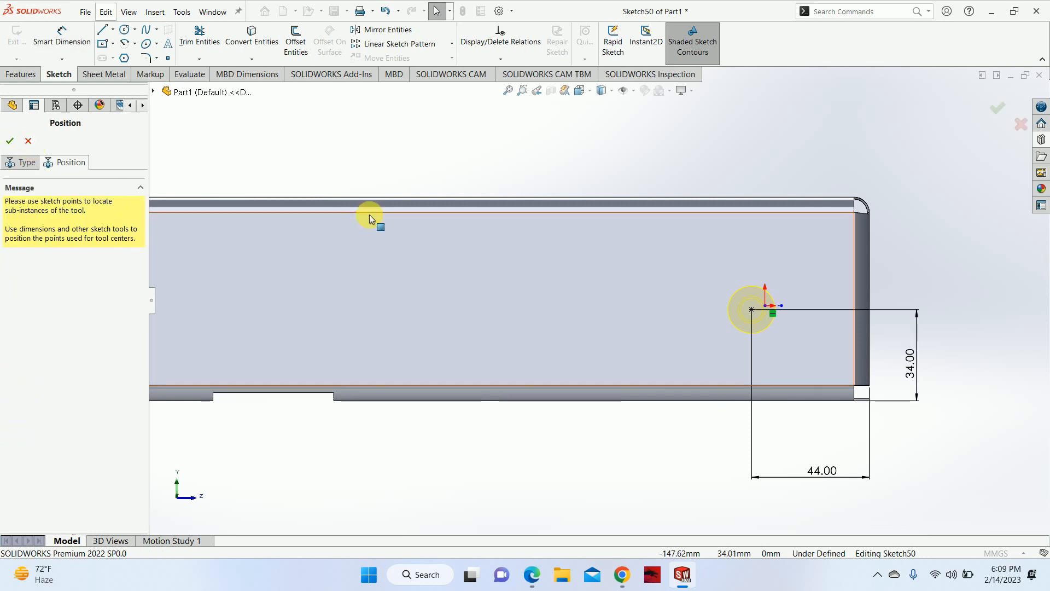
{"action": "scroll", "coordinate": [743, 219], "scroll_direction": "up", "scroll_amount": 2}
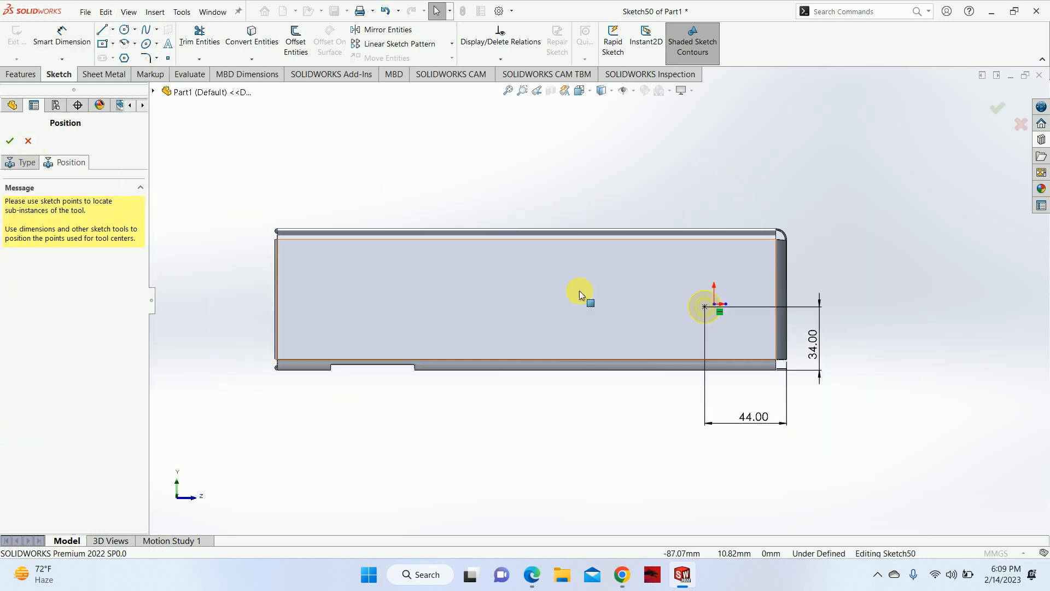
{"action": "left_click", "coordinate": [113, 30]}
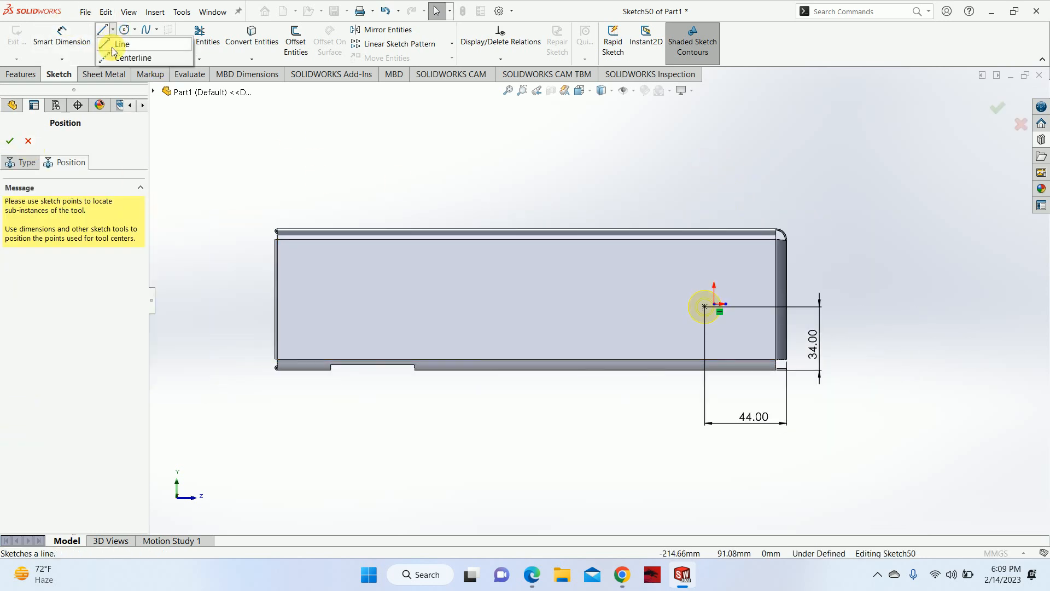
{"action": "left_click", "coordinate": [132, 58]}
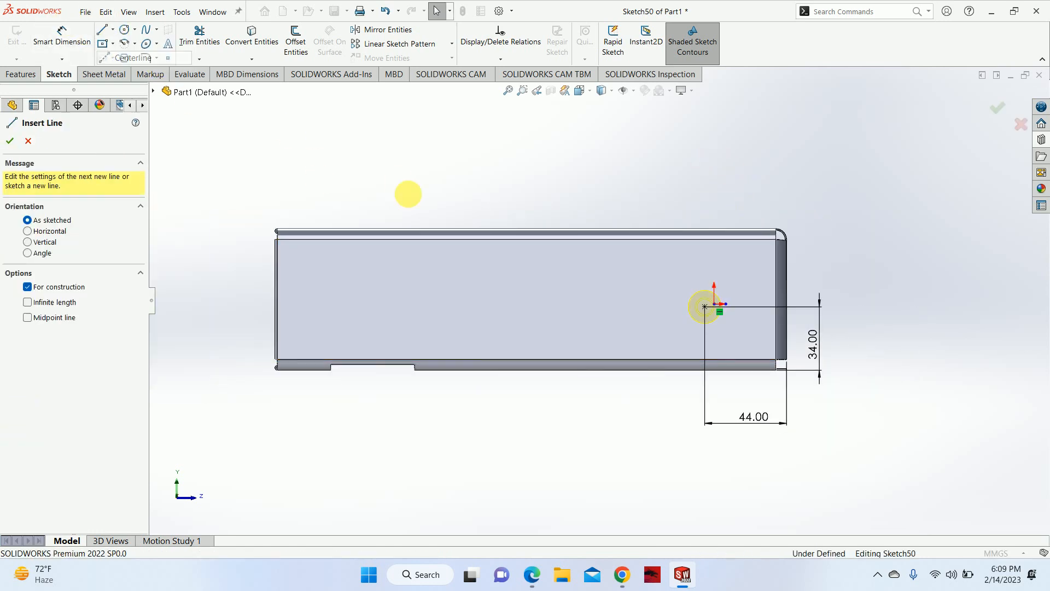
{"action": "left_click", "coordinate": [527, 240]}
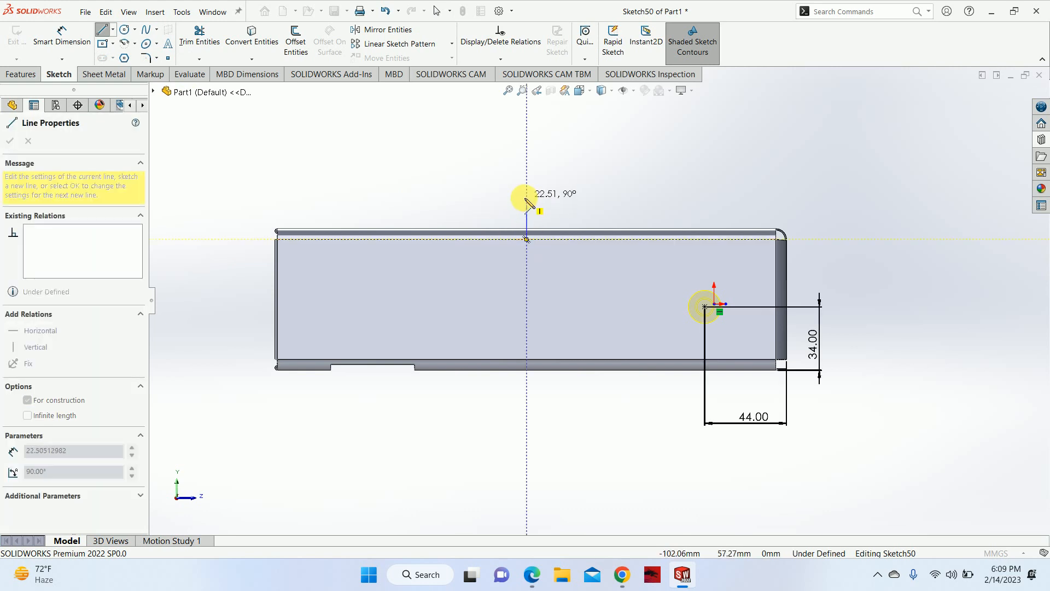
{"action": "key", "text": "Escape"}
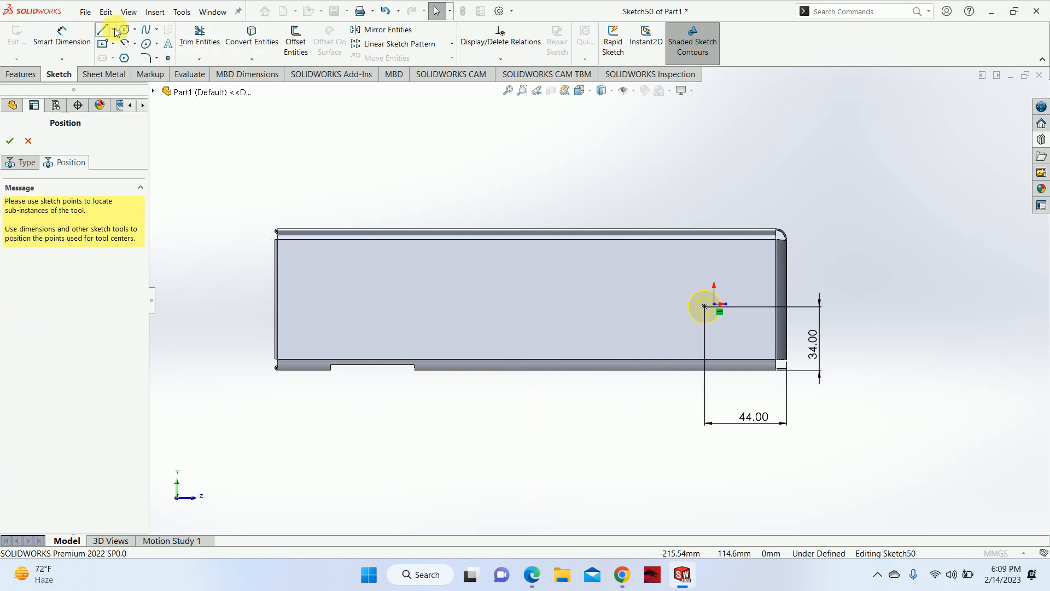
Step: Sketch a vertical centerline upward from the midpoint of the side flange face's lower edge
{"action": "left_click", "coordinate": [113, 30]}
{"action": "left_click", "coordinate": [125, 52]}
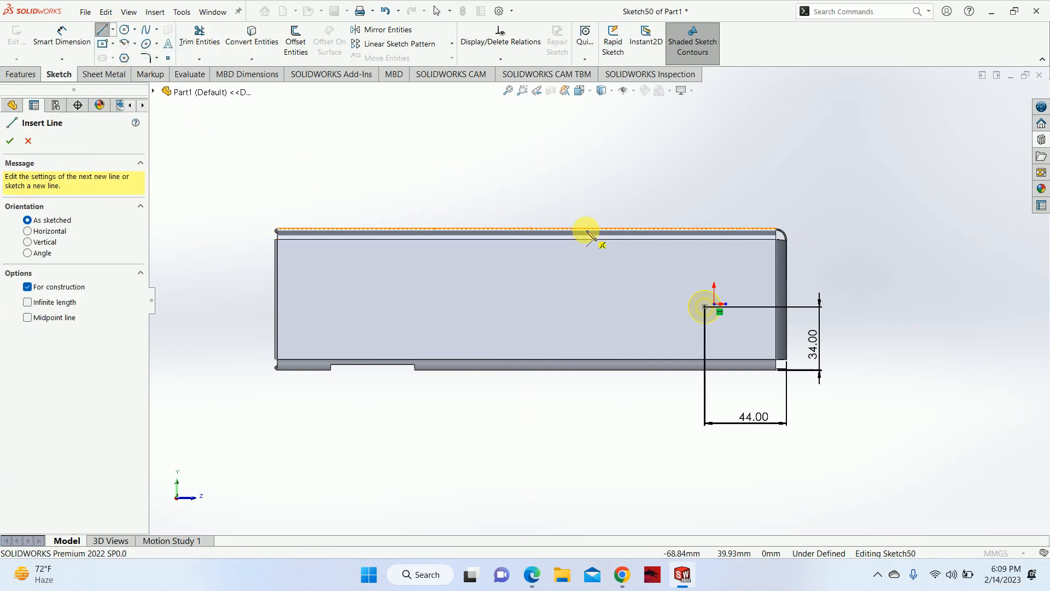
{"action": "left_click", "coordinate": [527, 360]}
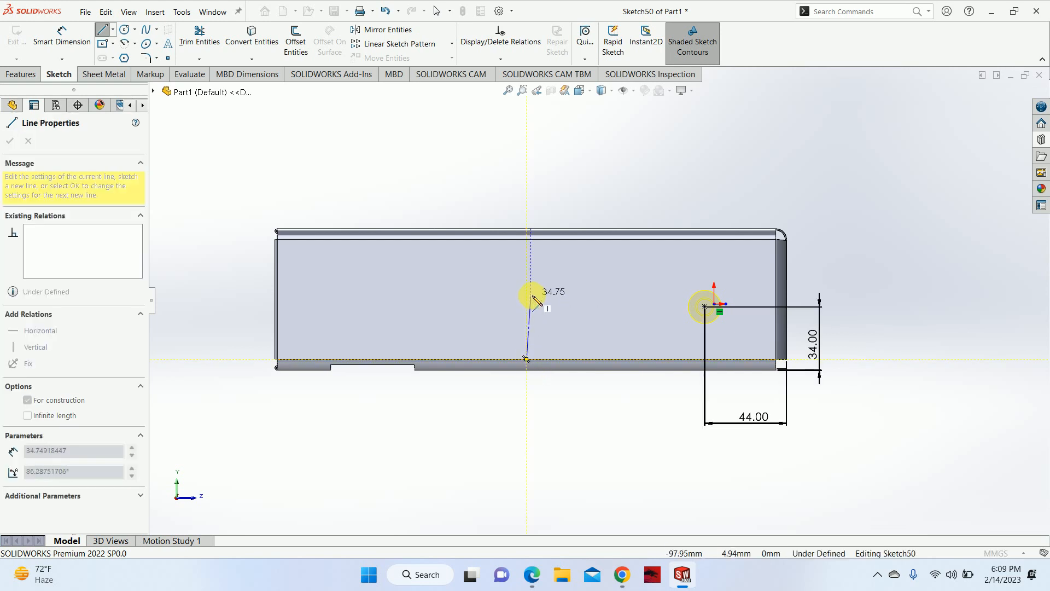
{"action": "left_click", "coordinate": [527, 289]}
{"action": "key", "text": "Escape"}
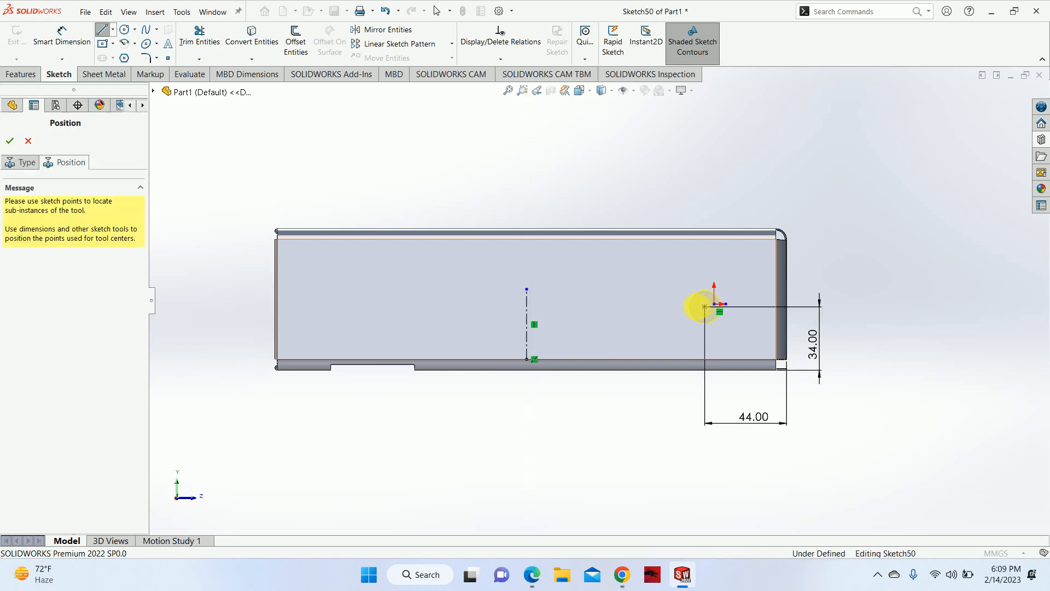
Step: Mirror the emboss center point about the vertical centerline on the side flange and finish the counter sink emboss placement
{"action": "left_click", "coordinate": [704, 308]}
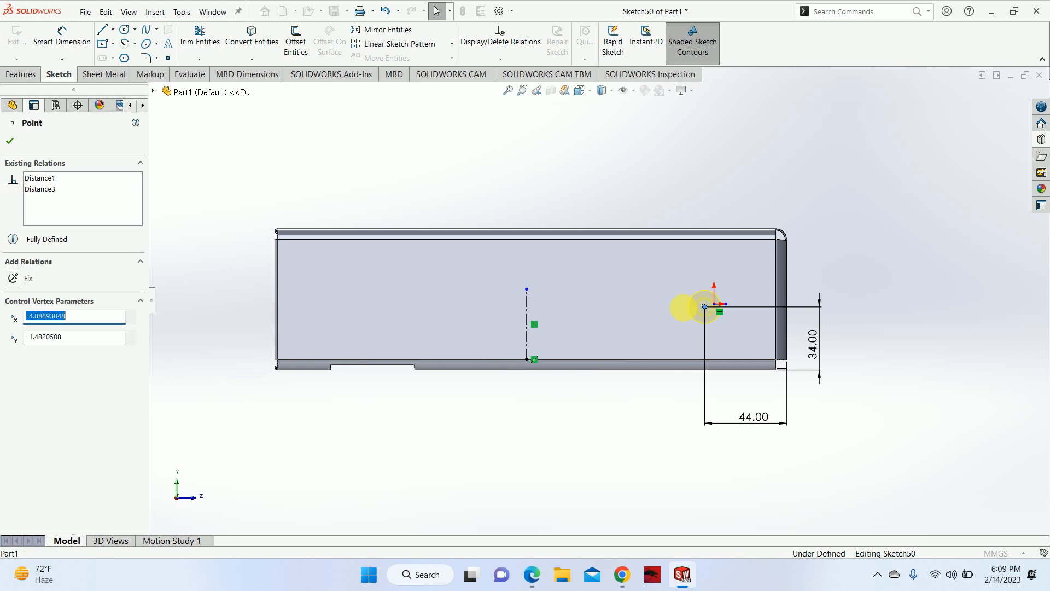
{"action": "left_click", "coordinate": [528, 308]}
{"action": "left_click", "coordinate": [704, 306], "text": "ctrl"}
{"action": "left_click", "coordinate": [386, 29]}
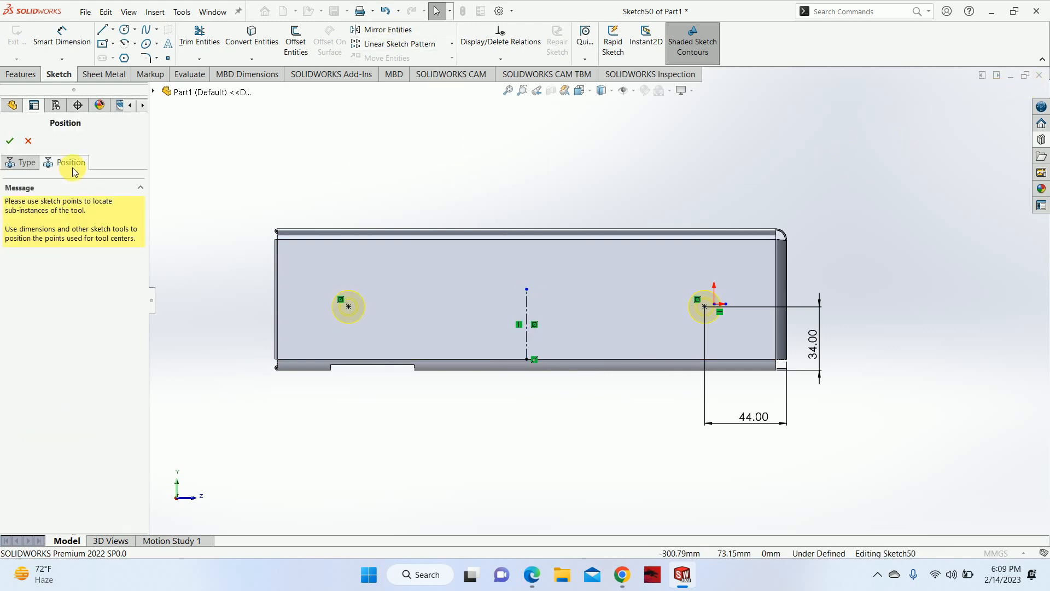
{"action": "left_click", "coordinate": [10, 141]}
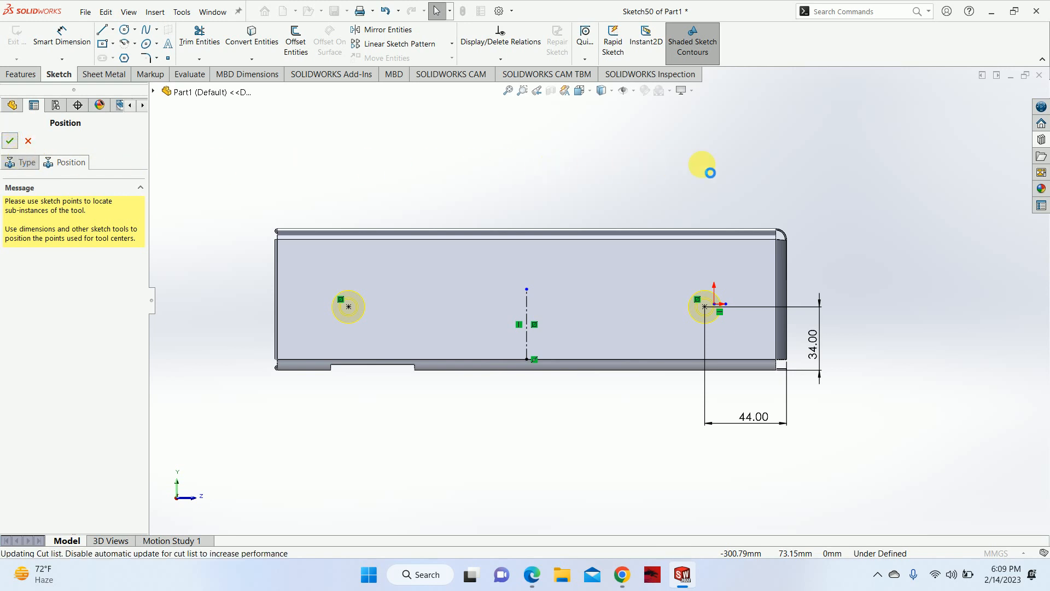
Step: Mirror the counter sink emboss feature about the Right Plane onto the opposite side flange
{"action": "middle_click_drag", "start_coordinate": [751, 178], "coordinate": [678, 240]}
{"action": "scroll", "coordinate": [479, 354], "scroll_direction": "down", "scroll_amount": 1}
{"action": "left_click", "coordinate": [33, 480]}
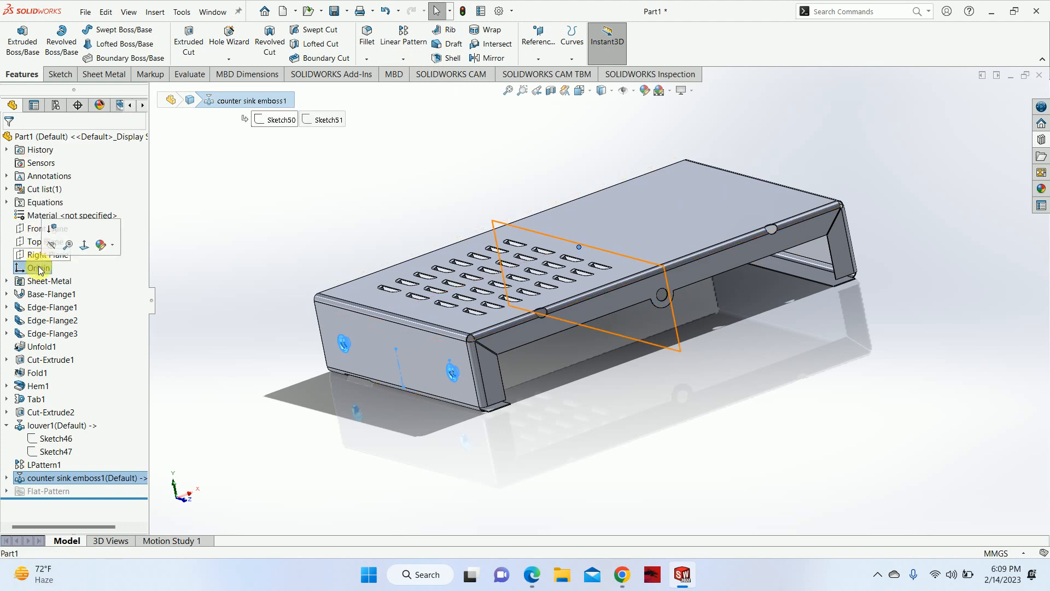
{"action": "left_click", "coordinate": [39, 255]}
{"action": "left_click", "coordinate": [36, 479], "text": "ctrl"}
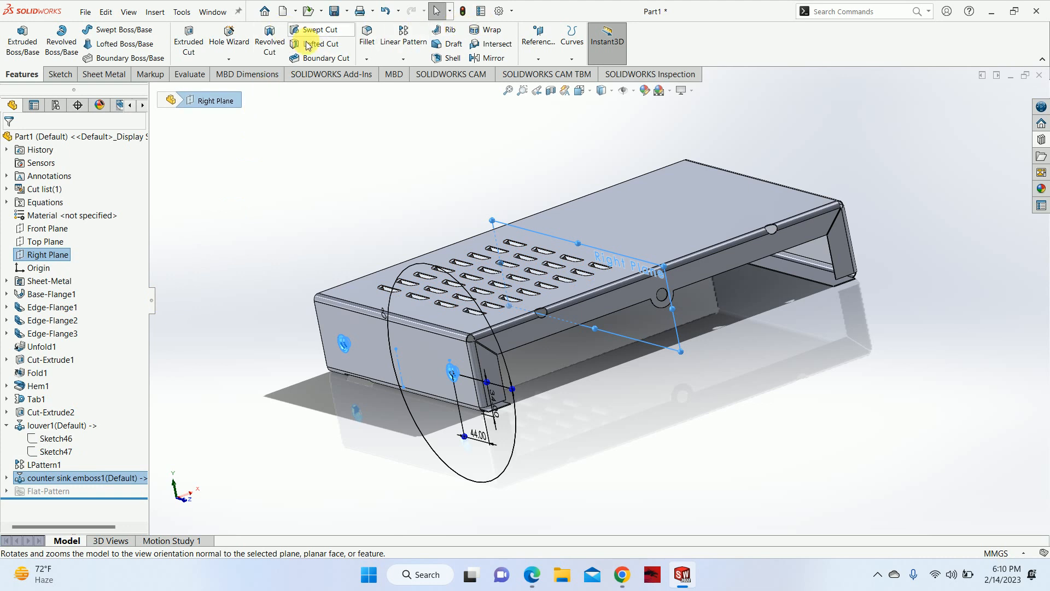
{"action": "left_click", "coordinate": [489, 58]}
{"action": "left_click", "coordinate": [998, 102]}
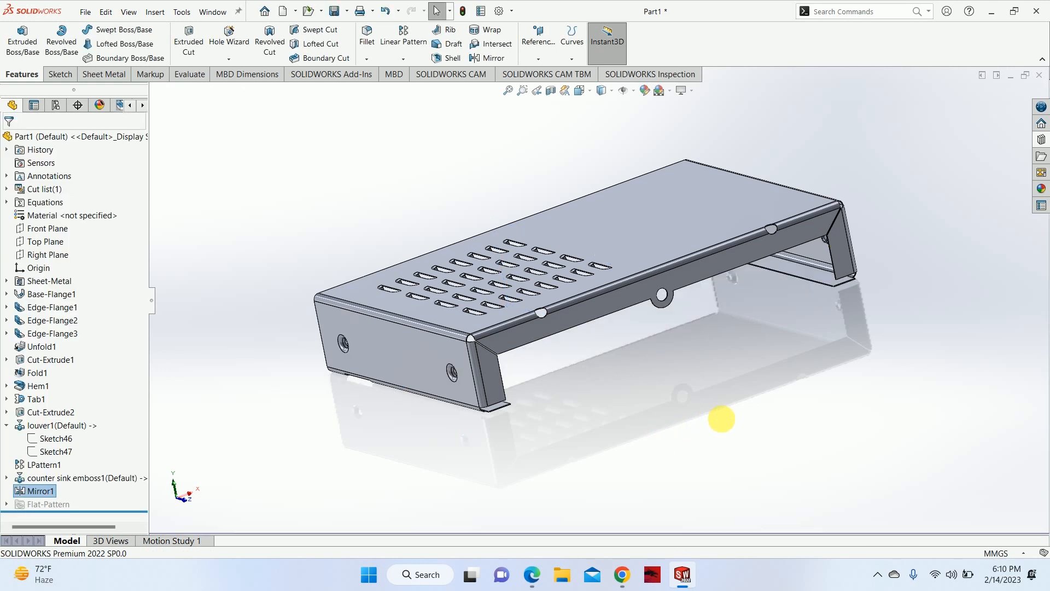
Step: Examine the mirrored embosses on both side flanges, then the front flange with its tab and the cover's underside square-on
{"action": "middle_click_drag", "start_coordinate": [780, 327], "coordinate": [743, 262]}
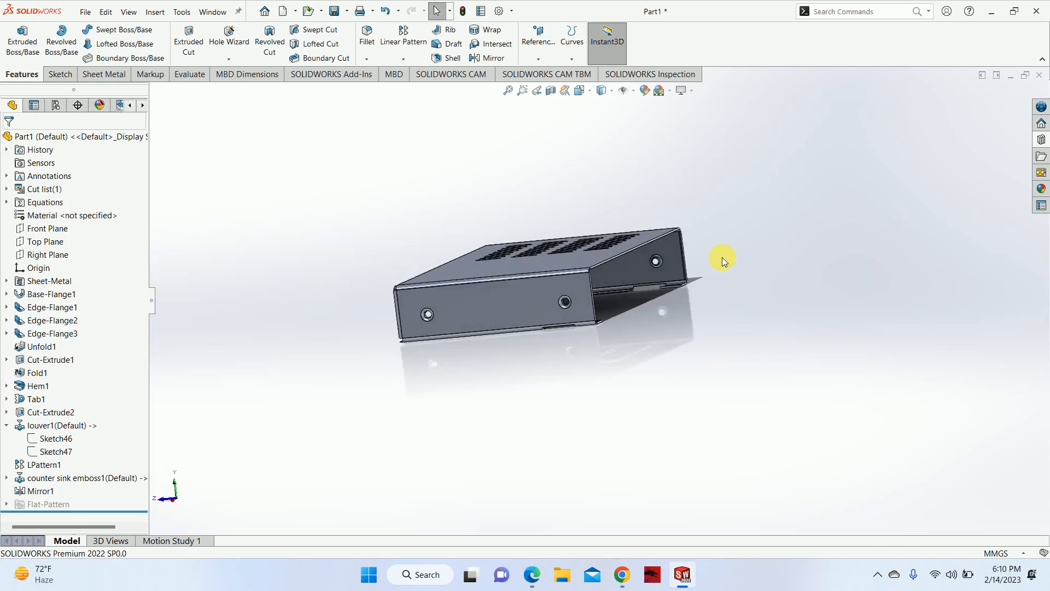
{"action": "middle_click_drag", "start_coordinate": [687, 261], "coordinate": [490, 271]}
{"action": "left_click", "coordinate": [492, 281]}
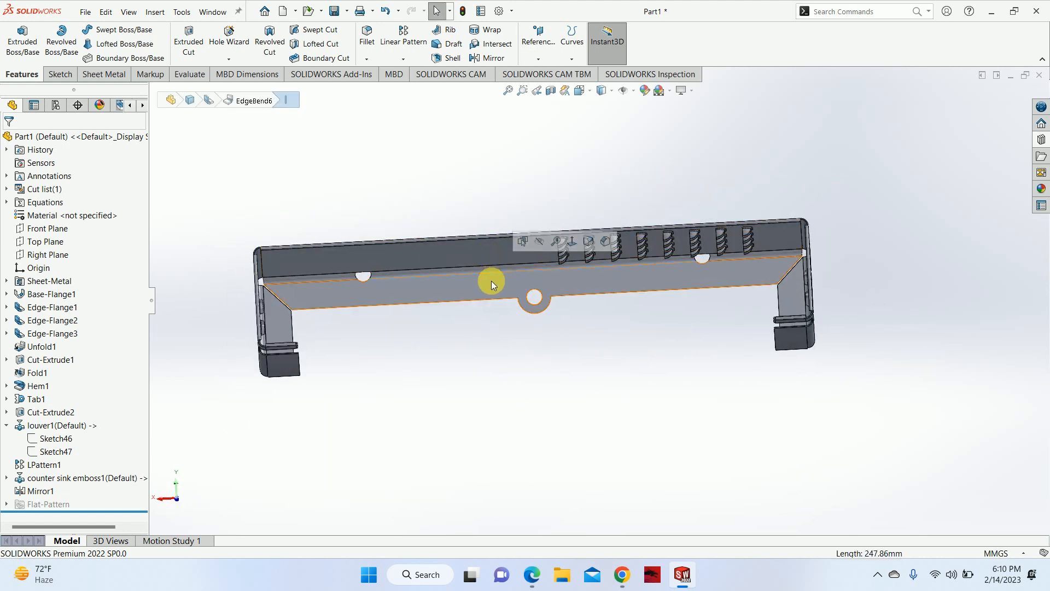
{"action": "key", "text": "ctrl+8"}
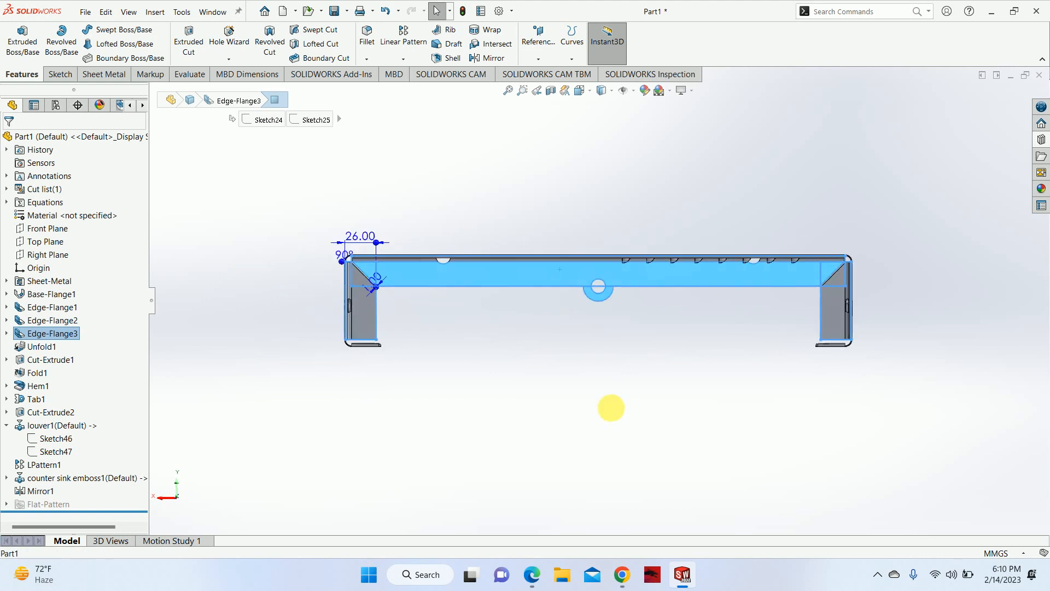
{"action": "left_click", "coordinate": [609, 408]}
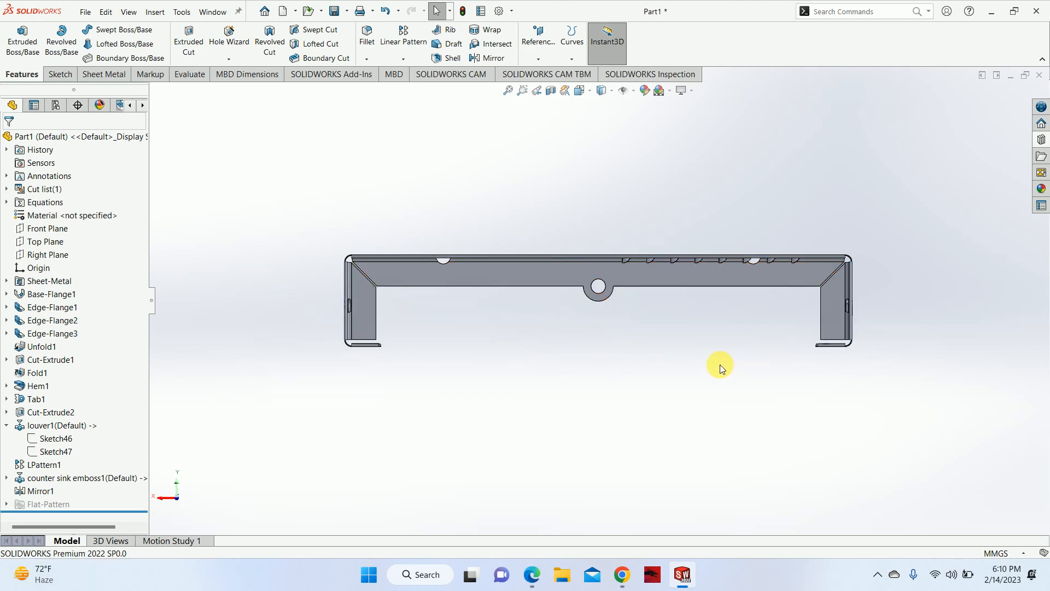
{"action": "middle_click_drag", "start_coordinate": [720, 365], "coordinate": [589, 273]}
{"action": "left_click", "coordinate": [589, 273]}
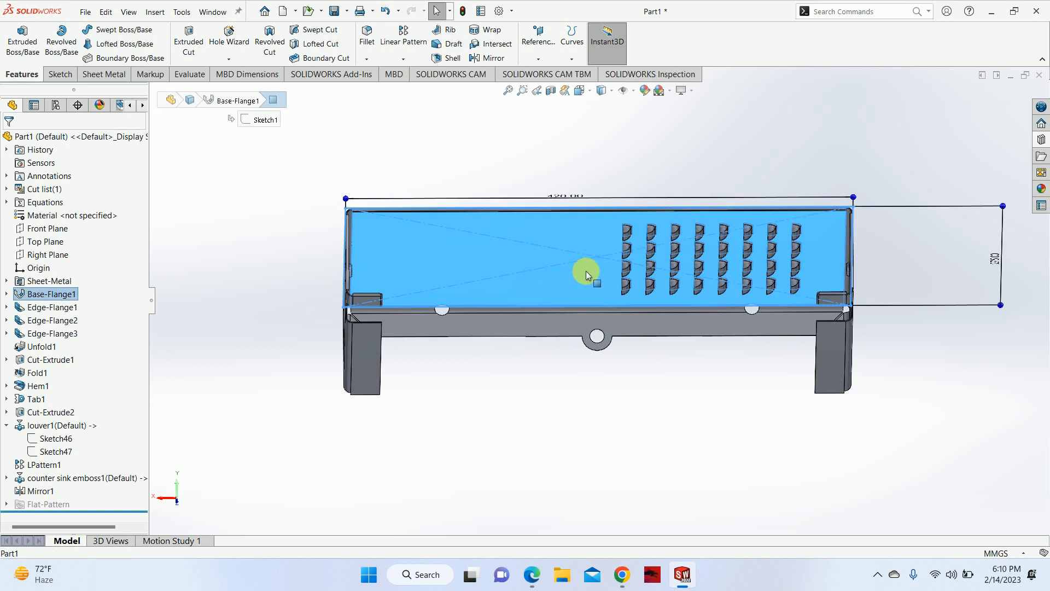
{"action": "key", "text": "ctrl+8"}
{"action": "left_click", "coordinate": [917, 318]}
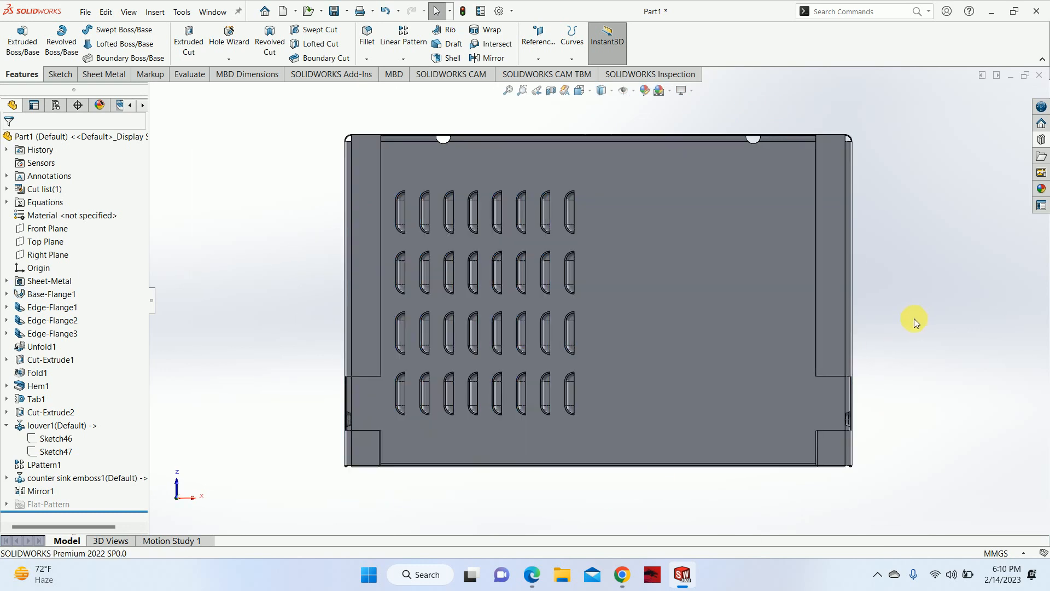
Step: Compare the cover's top and bottom views with the exercise drawing in the Edge browser to check for missing details
{"action": "key", "text": "f"}
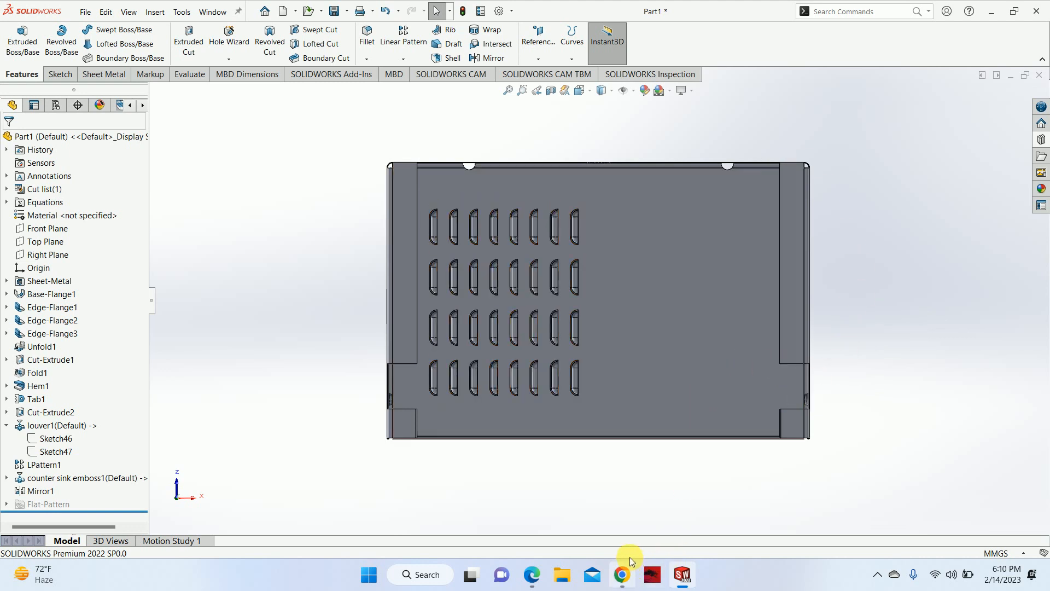
{"action": "key", "text": "ctrl+2"}
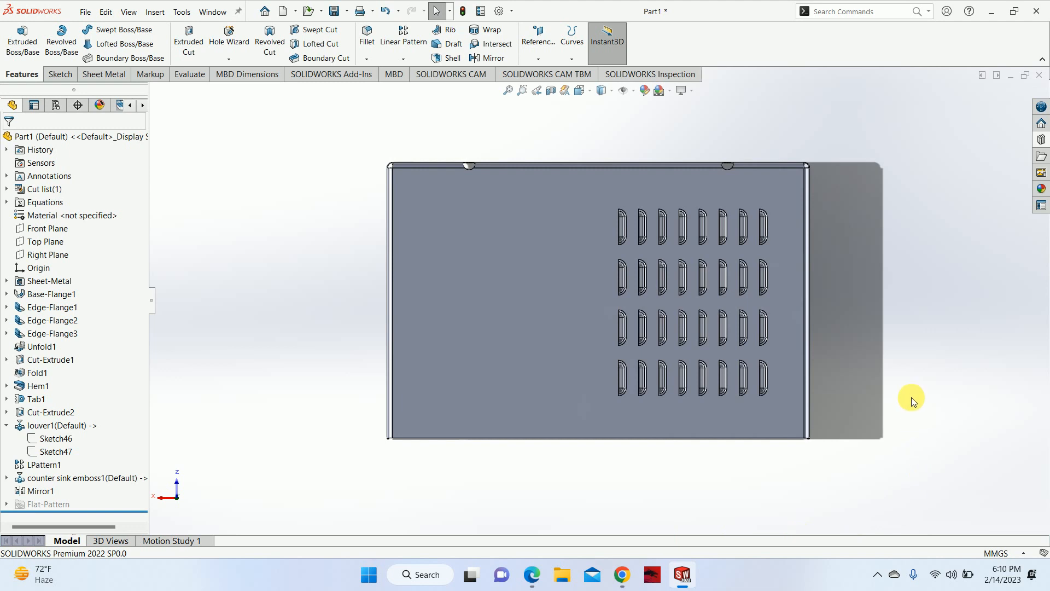
{"action": "key", "text": "ctrl+1"}
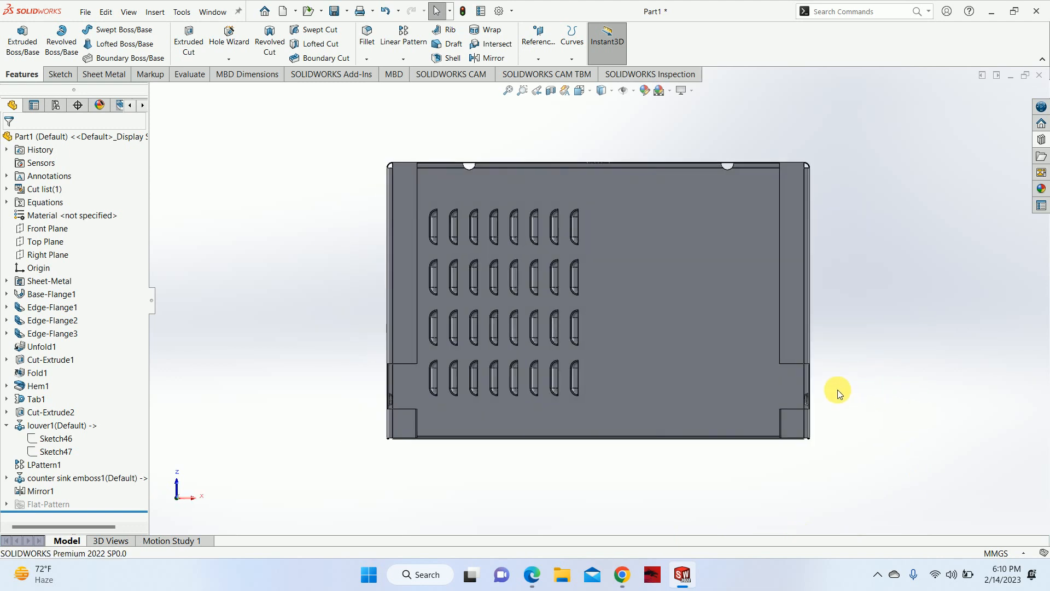
{"action": "left_click", "coordinate": [532, 575]}
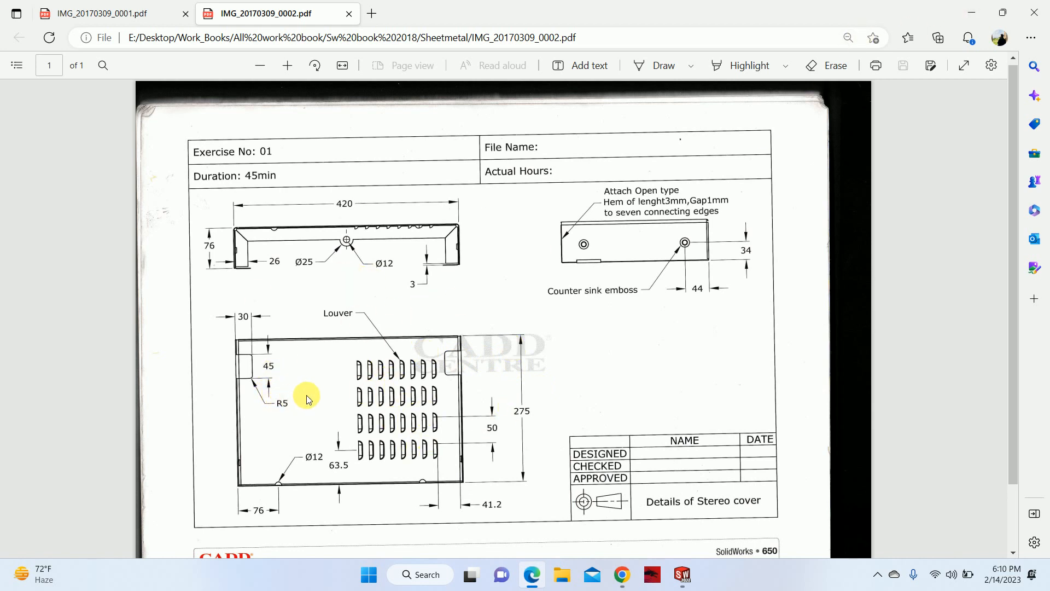
{"action": "left_click", "coordinate": [971, 11]}
Step: Start a Break Corner with the fillet break type on the inner corner of the bottom return lip beside the louvers
{"action": "middle_click_drag", "start_coordinate": [740, 213], "coordinate": [553, 291]}
{"action": "scroll", "coordinate": [467, 407], "scroll_direction": "down", "scroll_amount": 4}
{"action": "middle_click_drag", "start_coordinate": [466, 407], "coordinate": [465, 277]}
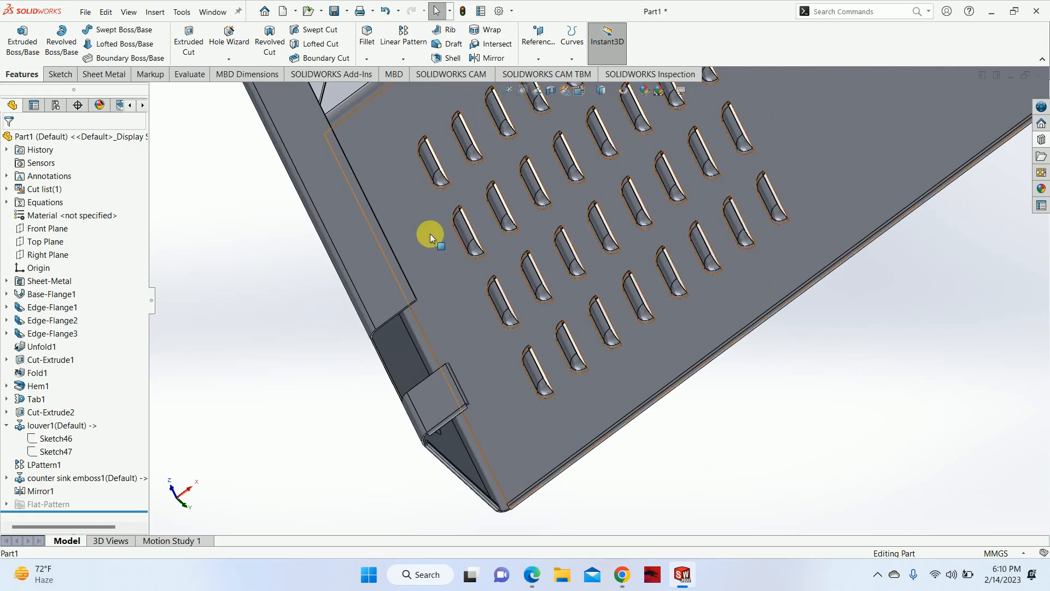
{"action": "left_click", "coordinate": [104, 74]}
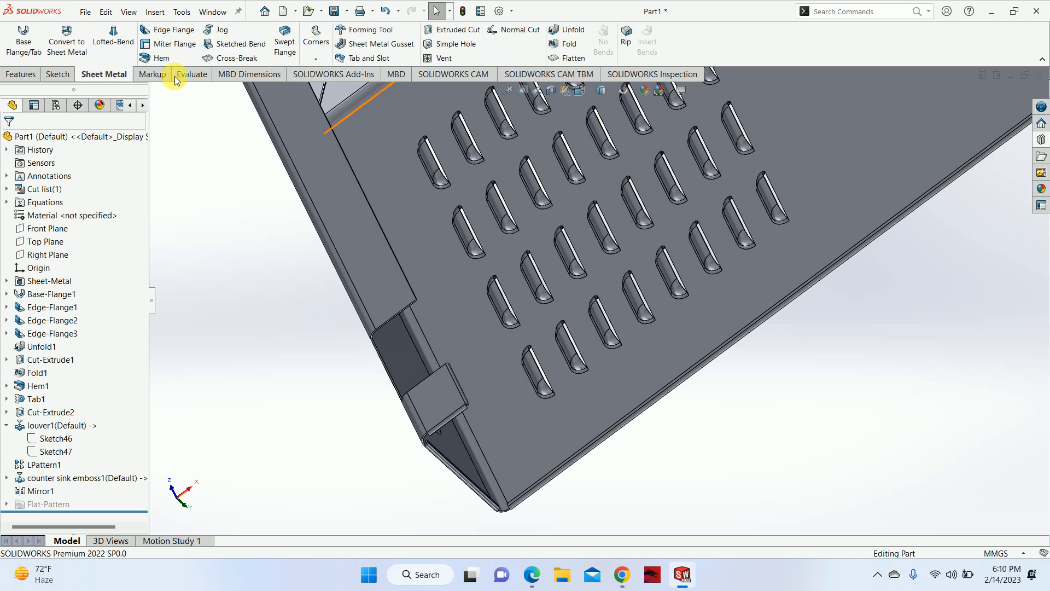
{"action": "left_click", "coordinate": [313, 60]}
{"action": "left_click", "coordinate": [315, 34]}
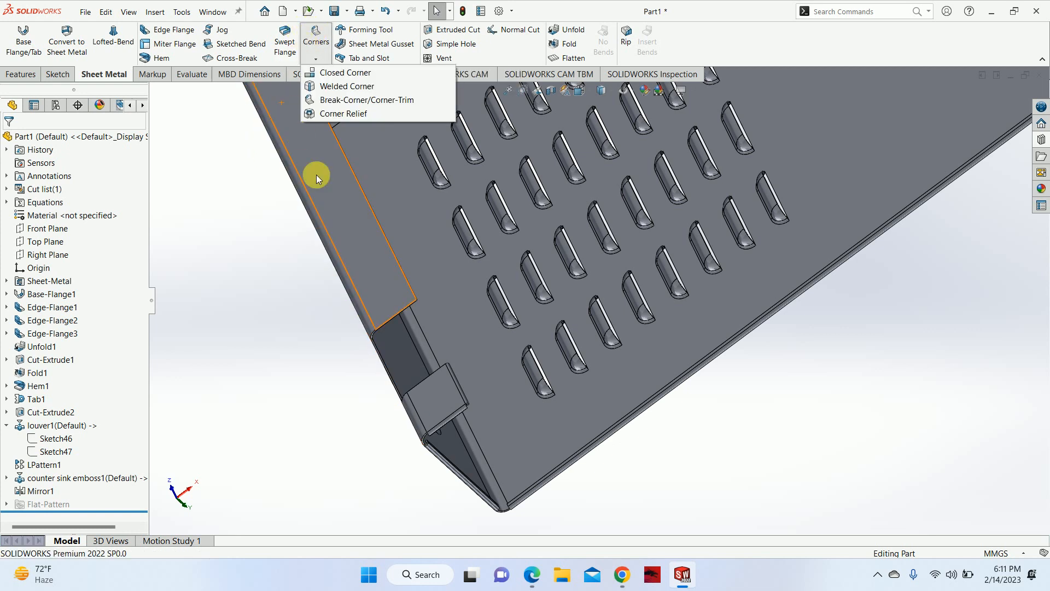
{"action": "left_click", "coordinate": [355, 103]}
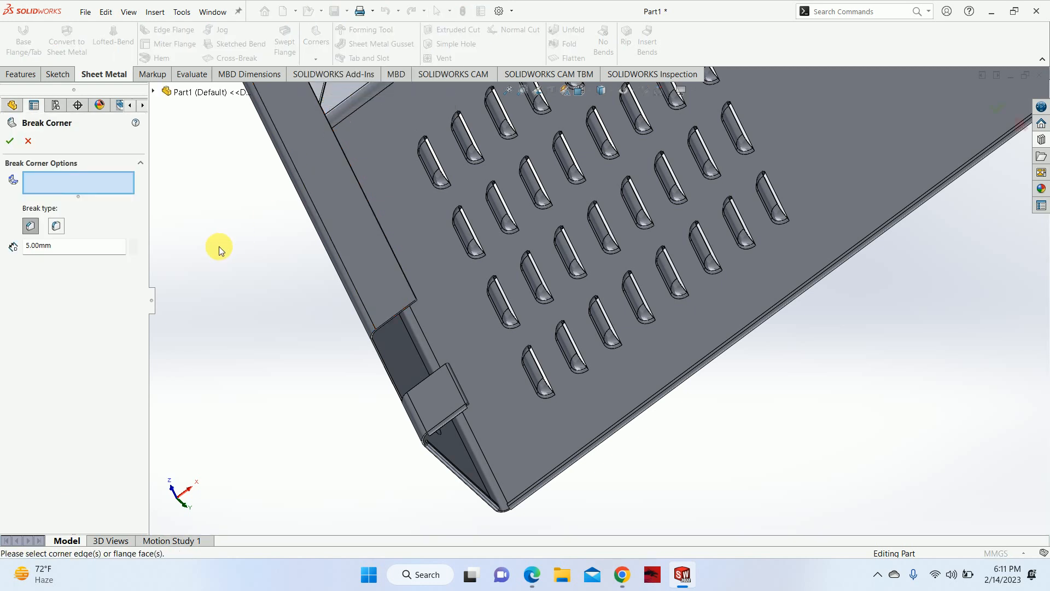
{"action": "left_click", "coordinate": [56, 226]}
{"action": "scroll", "coordinate": [361, 347], "scroll_direction": "down", "scroll_amount": 3}
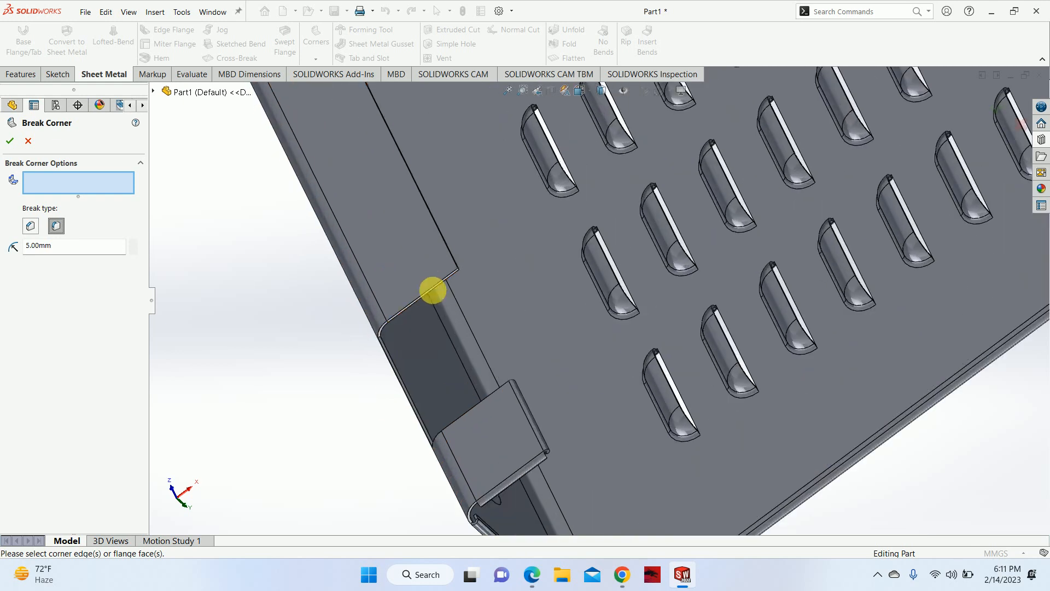
{"action": "middle_click_drag", "start_coordinate": [432, 290], "coordinate": [402, 265]}
{"action": "scroll", "coordinate": [461, 290], "scroll_direction": "down", "scroll_amount": 3}
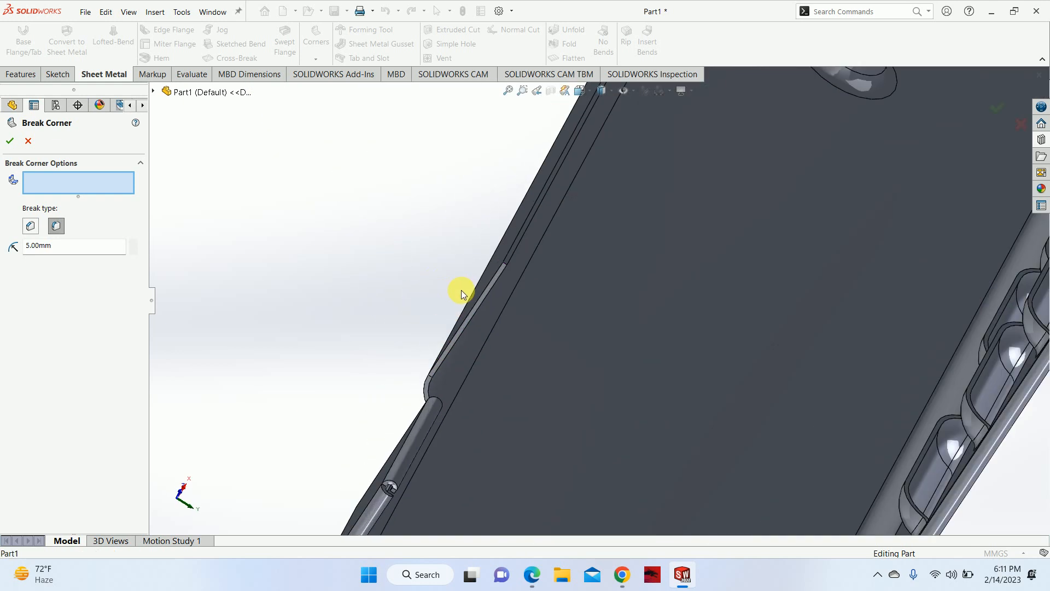
{"action": "left_click", "coordinate": [506, 264]}
Step: Add the matching inner corner of the opposite bottom return lip and round both corners with a 5 mm radius
{"action": "middle_click_drag", "start_coordinate": [428, 418], "coordinate": [474, 415]}
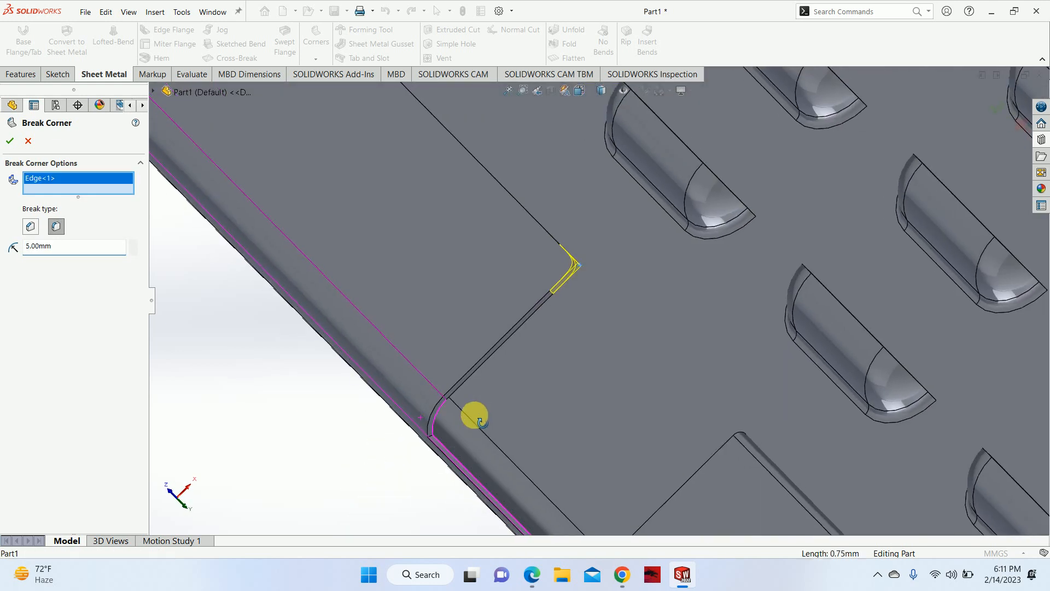
{"action": "scroll", "coordinate": [641, 442], "scroll_direction": "up", "scroll_amount": 3}
{"action": "scroll", "coordinate": [629, 383], "scroll_direction": "up", "scroll_amount": 3}
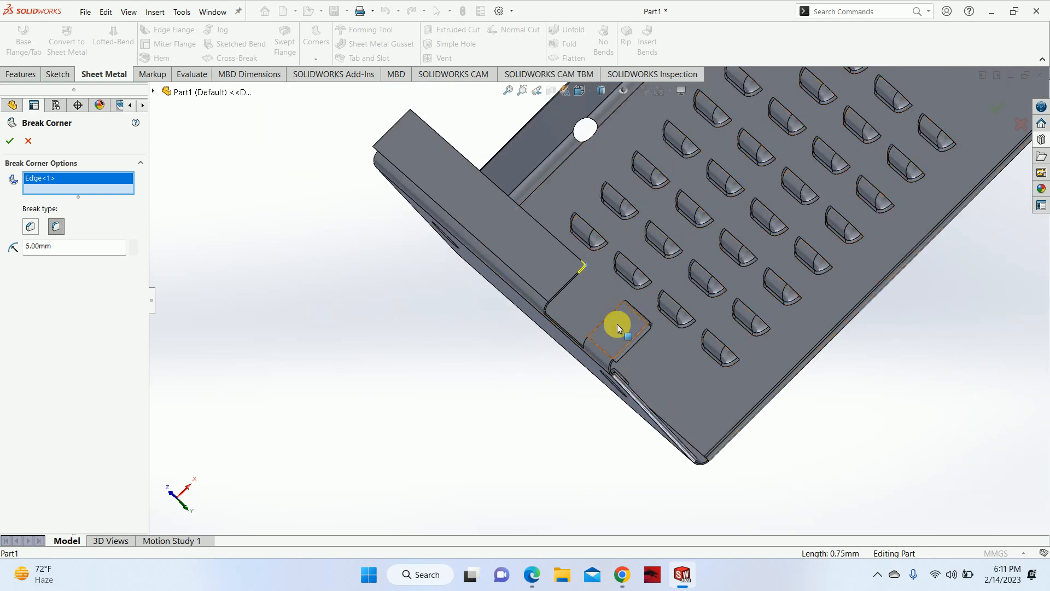
{"action": "middle_click_drag", "start_coordinate": [616, 323], "coordinate": [618, 305]}
{"action": "scroll", "coordinate": [618, 305], "scroll_direction": "up", "scroll_amount": 2}
{"action": "scroll", "coordinate": [767, 238], "scroll_direction": "up", "scroll_amount": 3}
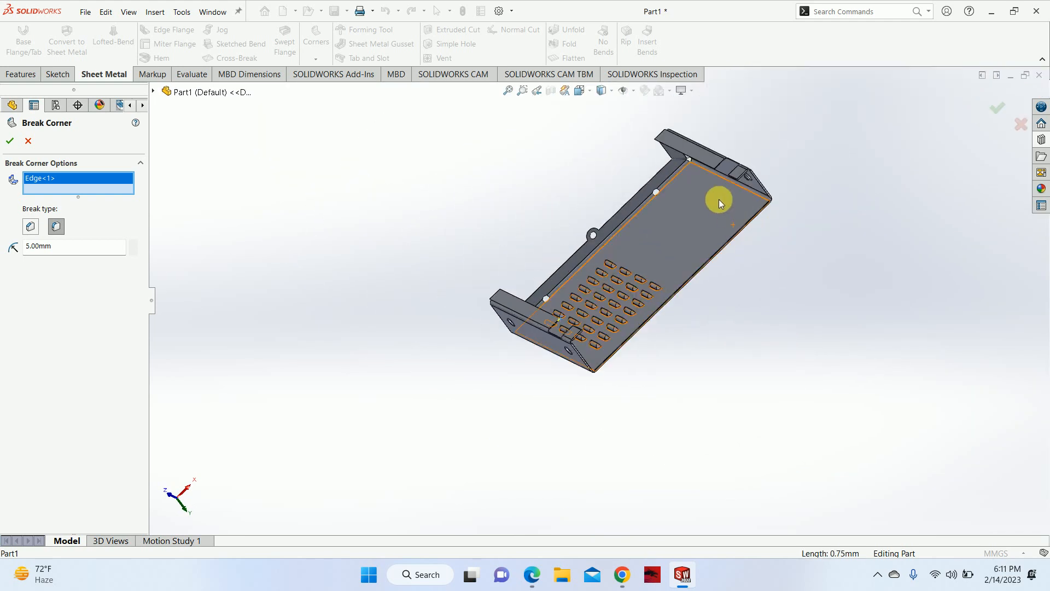
{"action": "scroll", "coordinate": [703, 186], "scroll_direction": "down", "scroll_amount": 9}
{"action": "scroll", "coordinate": [556, 213], "scroll_direction": "down", "scroll_amount": 6}
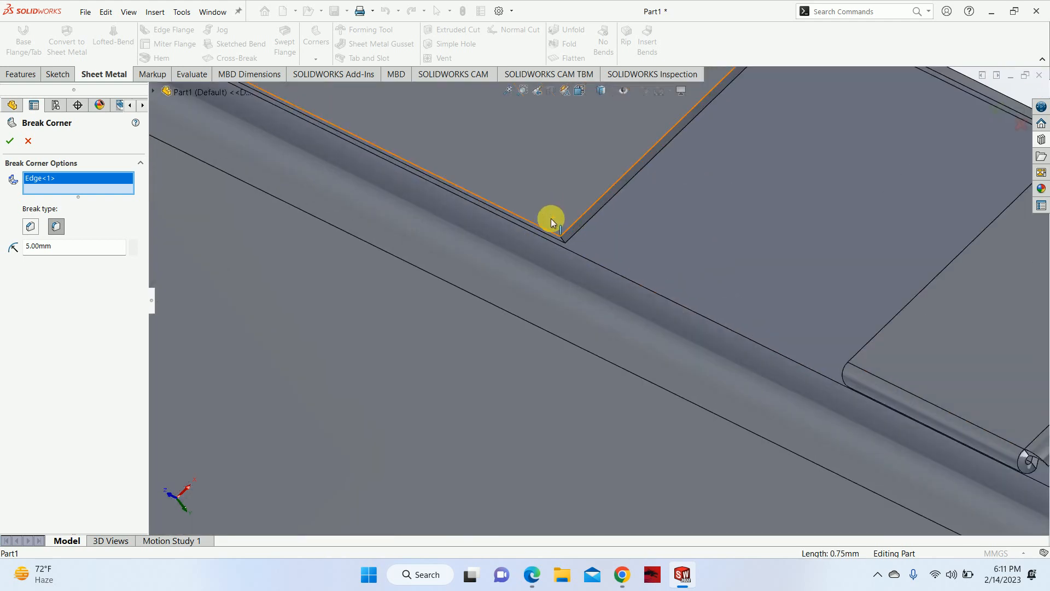
{"action": "scroll", "coordinate": [569, 272], "scroll_direction": "down", "scroll_amount": 3}
{"action": "left_click", "coordinate": [580, 269]}
{"action": "scroll", "coordinate": [608, 279], "scroll_direction": "up", "scroll_amount": 5}
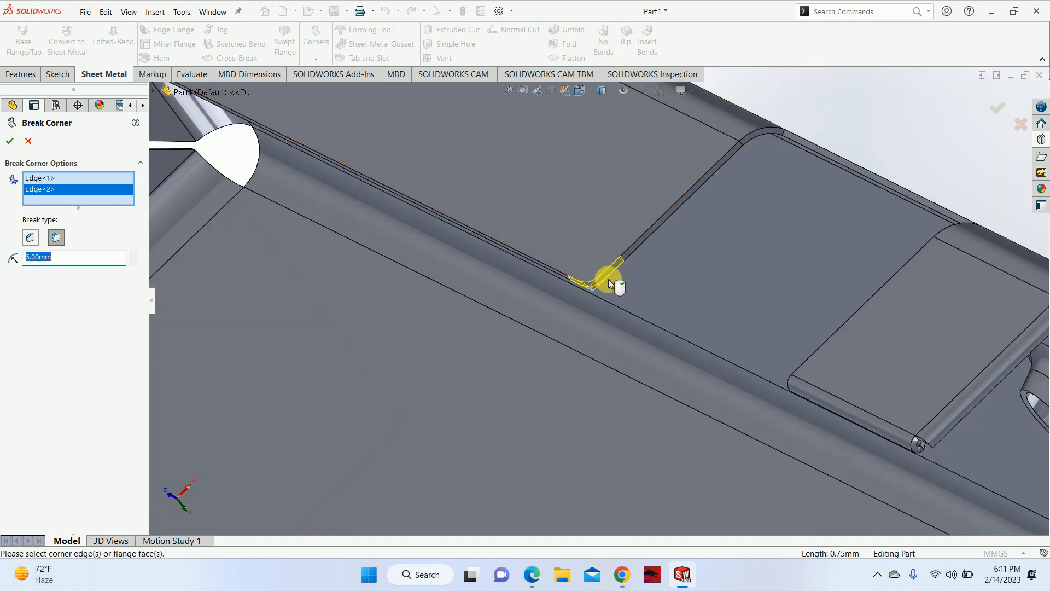
{"action": "left_click", "coordinate": [999, 108]}
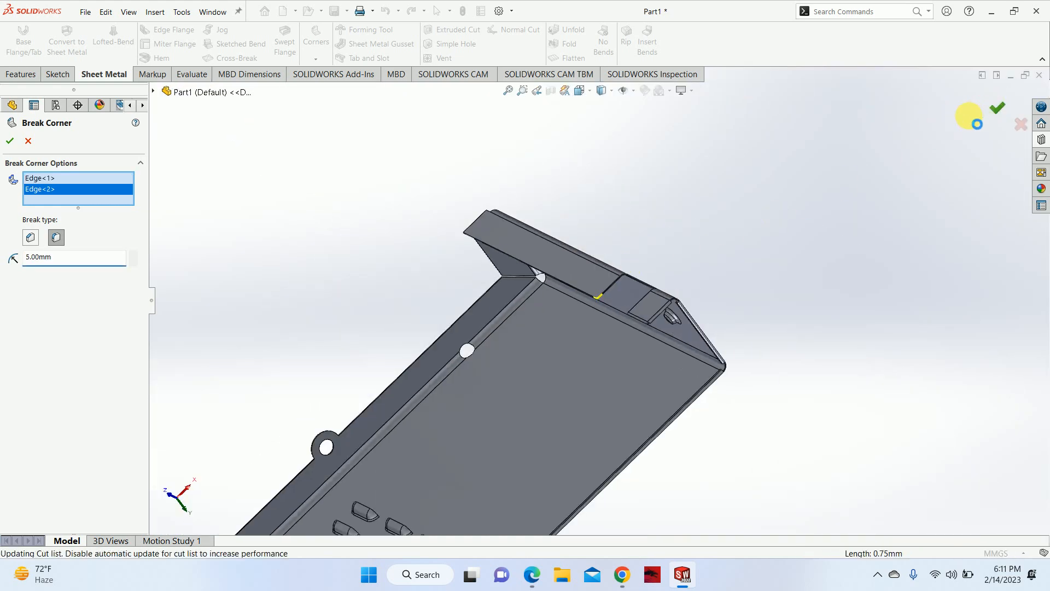
{"action": "scroll", "coordinate": [784, 267], "scroll_direction": "up", "scroll_amount": 3}
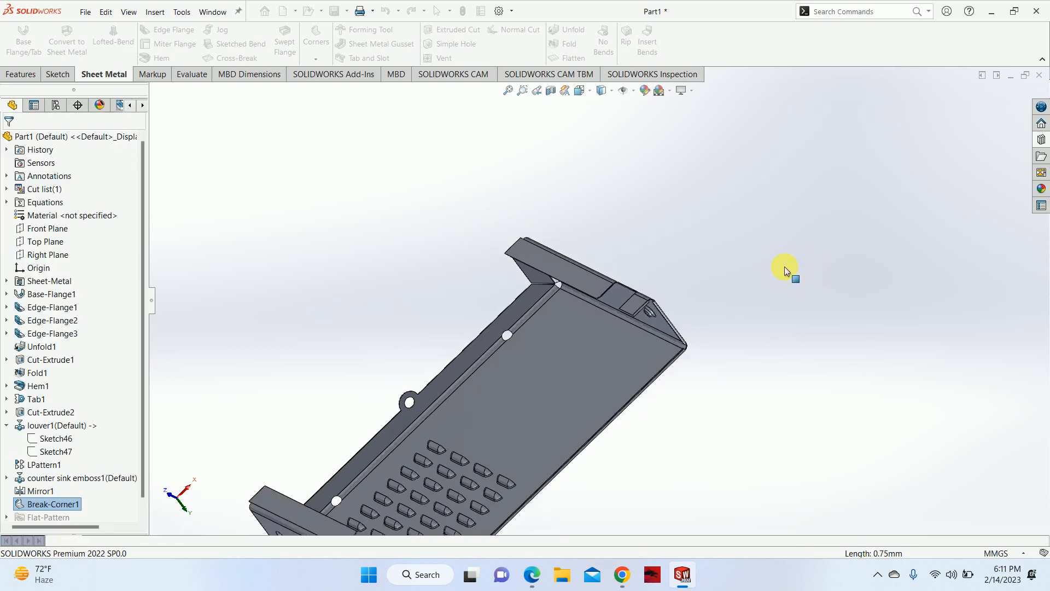
Step: Examine the rounded lip corners square-on from the underside, then the whole cover from an angled view
{"action": "left_click", "coordinate": [34, 244]}
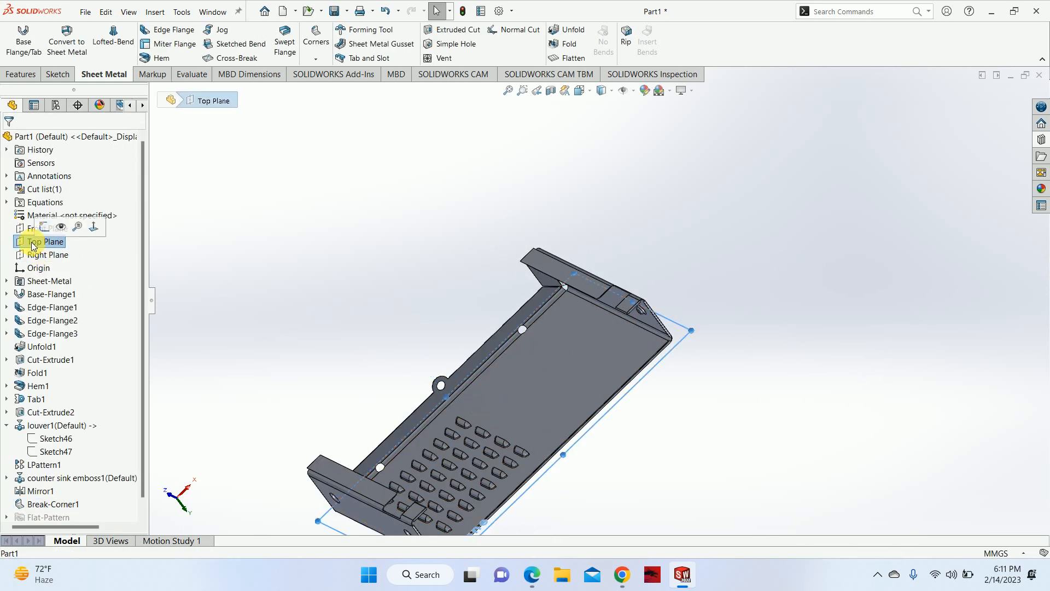
{"action": "key", "text": "ctrl+8"}
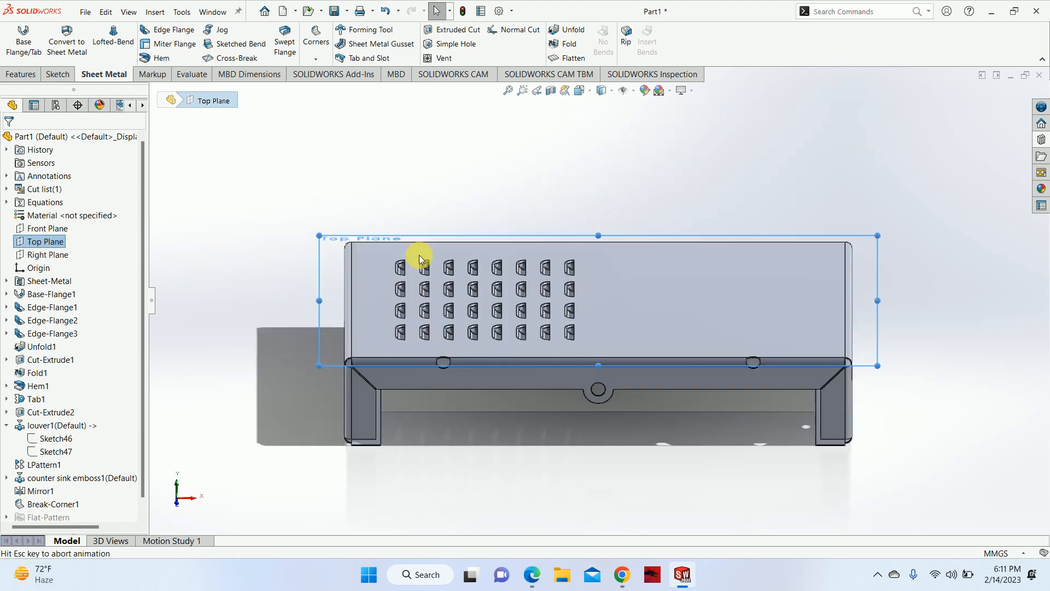
{"action": "left_click", "coordinate": [884, 260]}
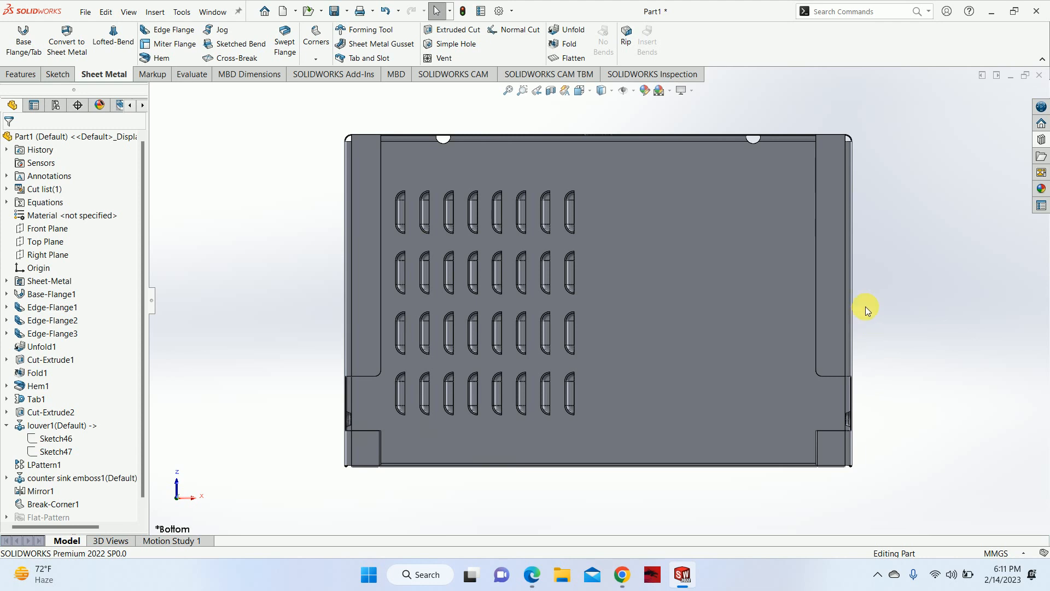
{"action": "middle_click_drag", "start_coordinate": [1000, 105], "coordinate": [681, 356]}
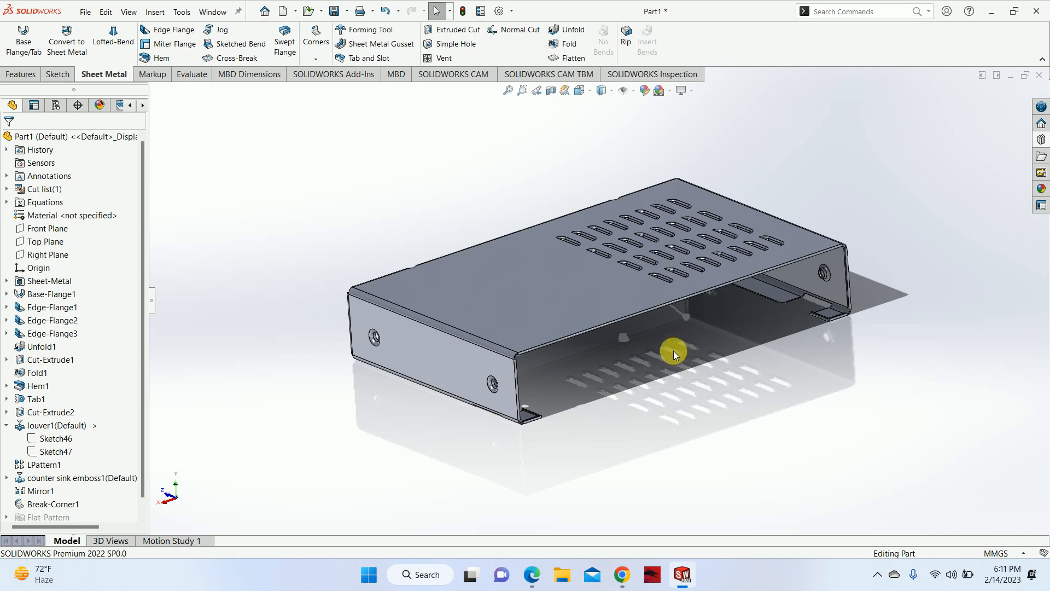